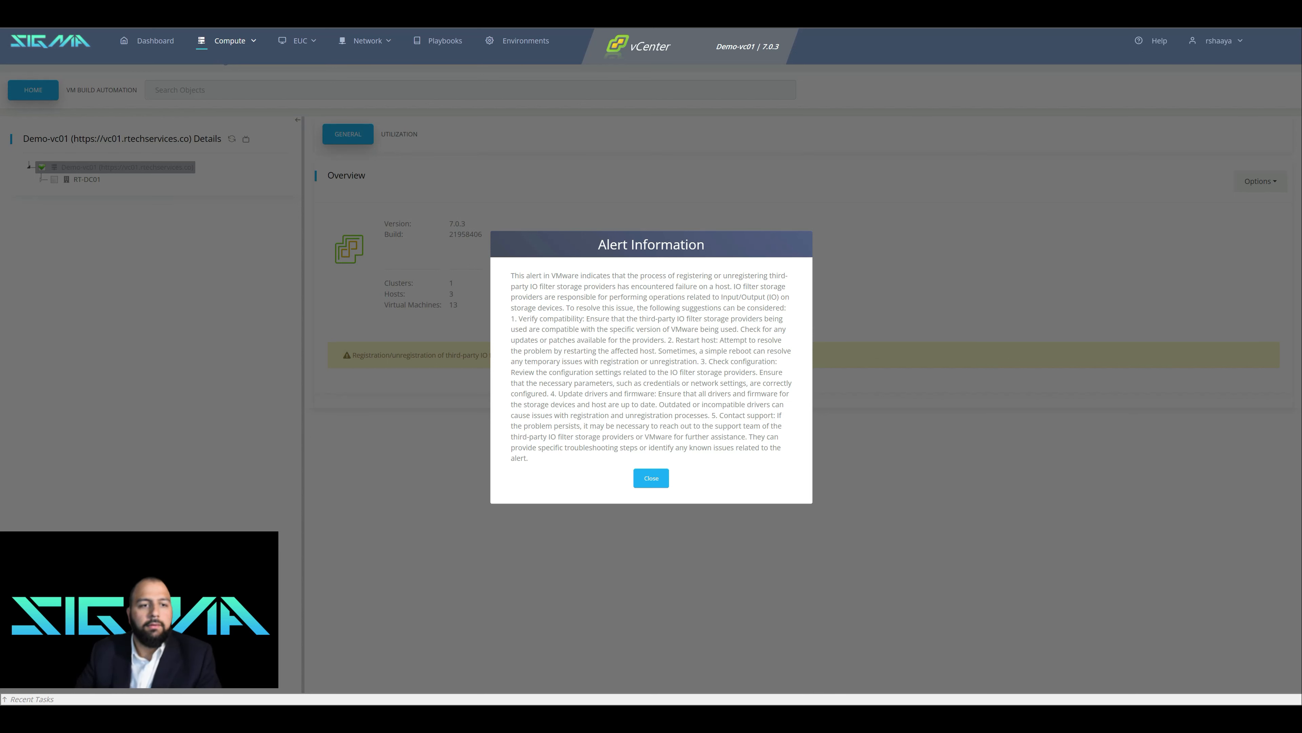
# Read the alert's suggested troubleshooting steps and close the Alert Information dialog
pyautogui.moveTo(511, 318); pyautogui.dragTo(528, 458)
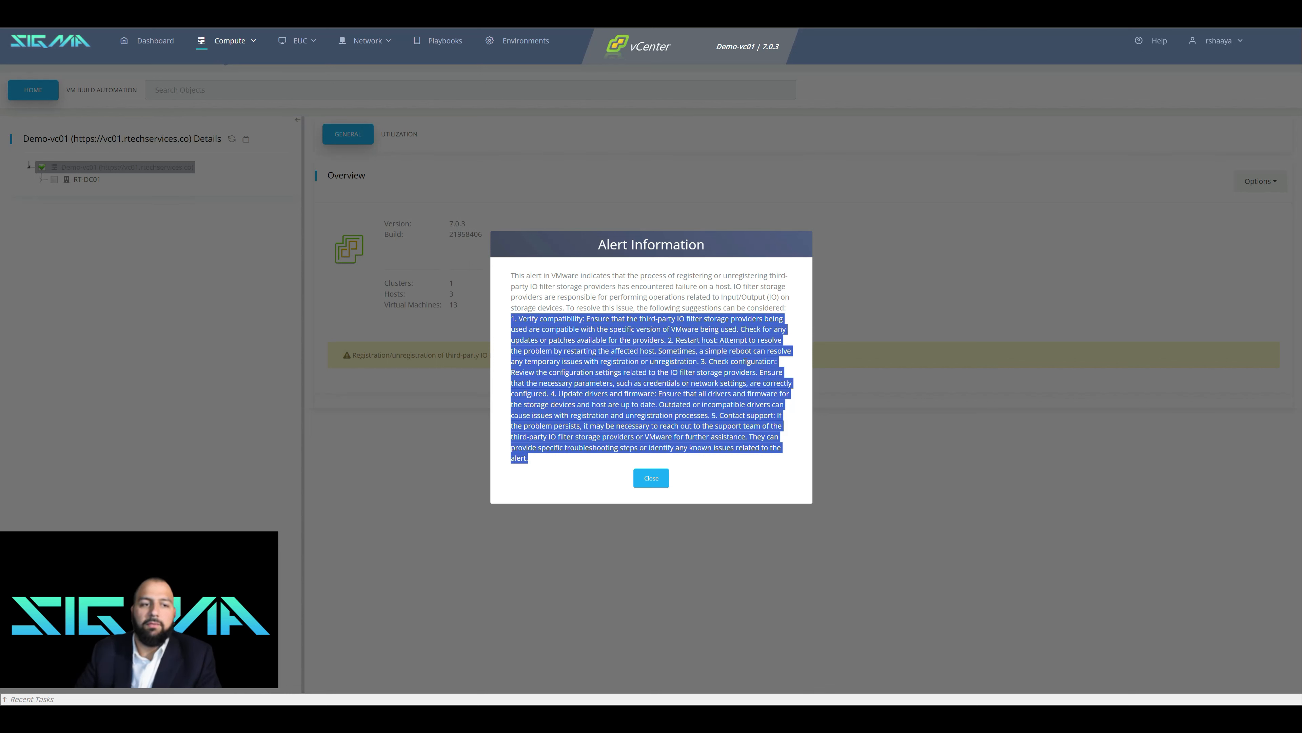
pyautogui.click(574, 462)
pyautogui.click(651, 478)
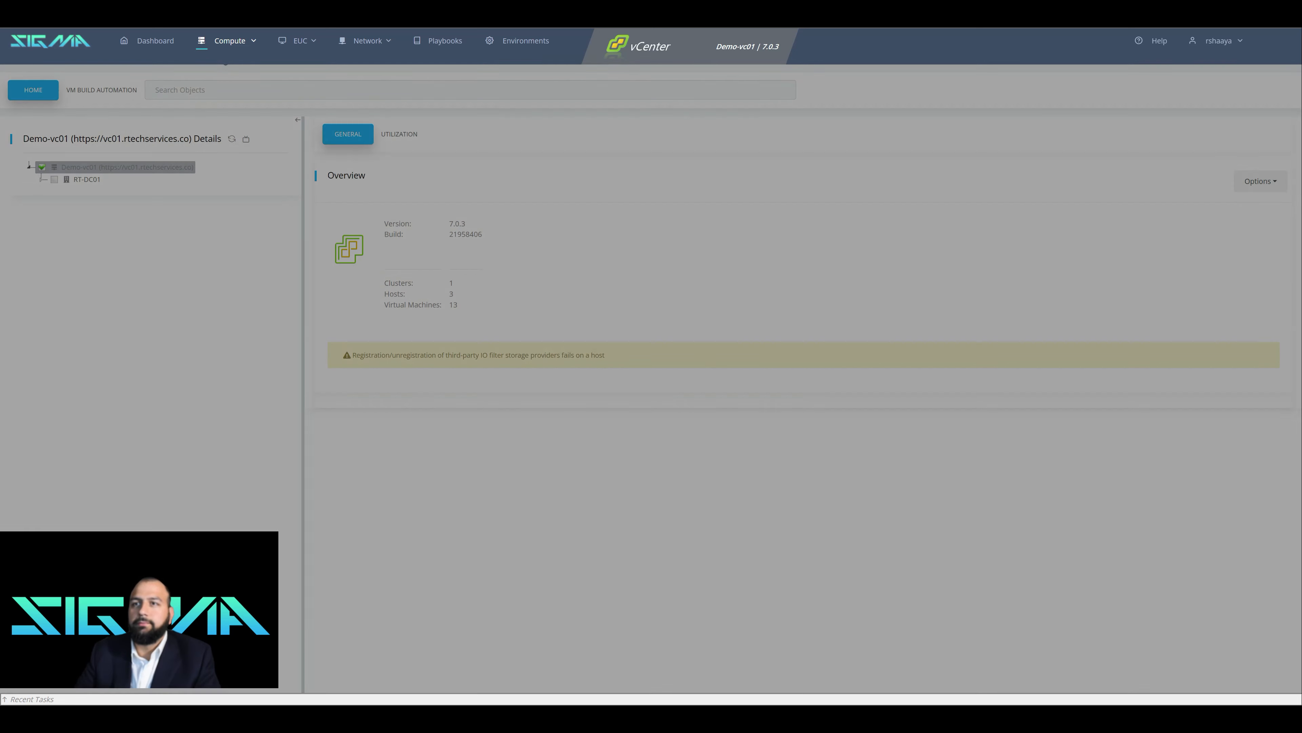
# Review Demo-vc01's CPU, memory and storage utilization bars, then deselect Demo-vc01
pyautogui.click(123, 168)
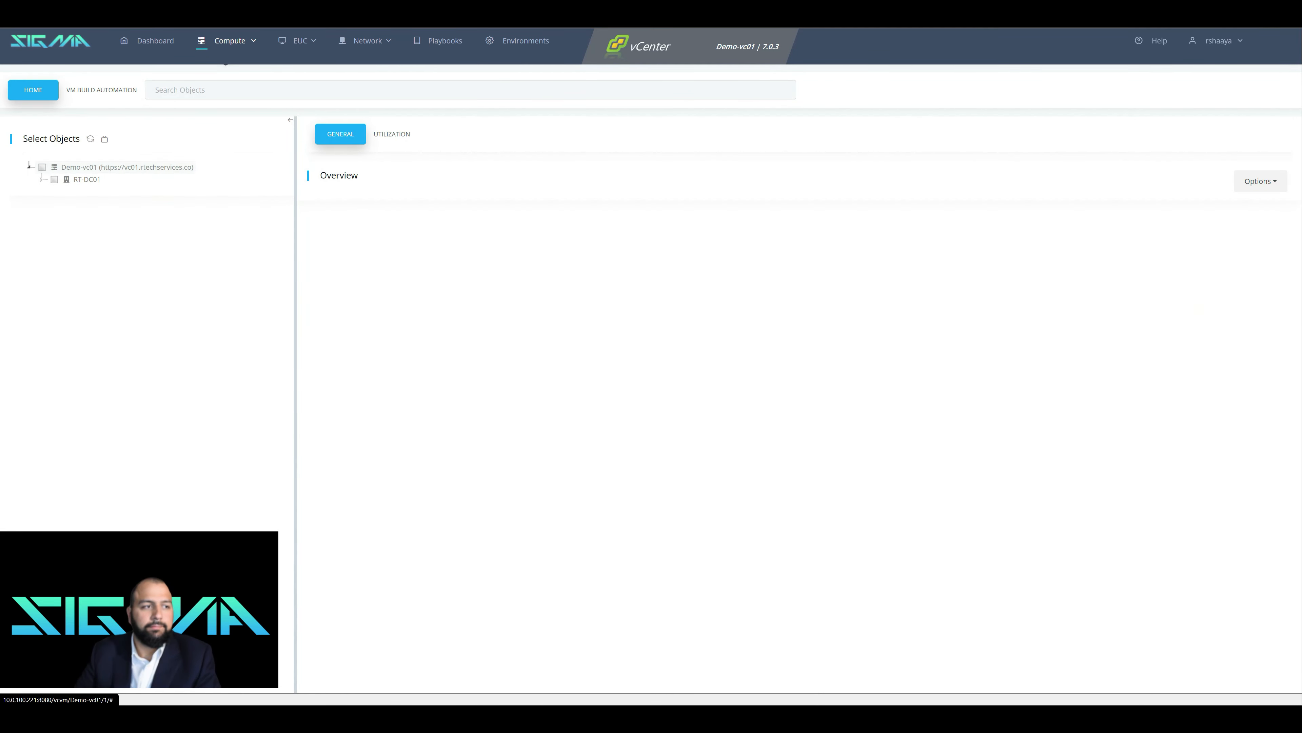
pyautogui.click(123, 167)
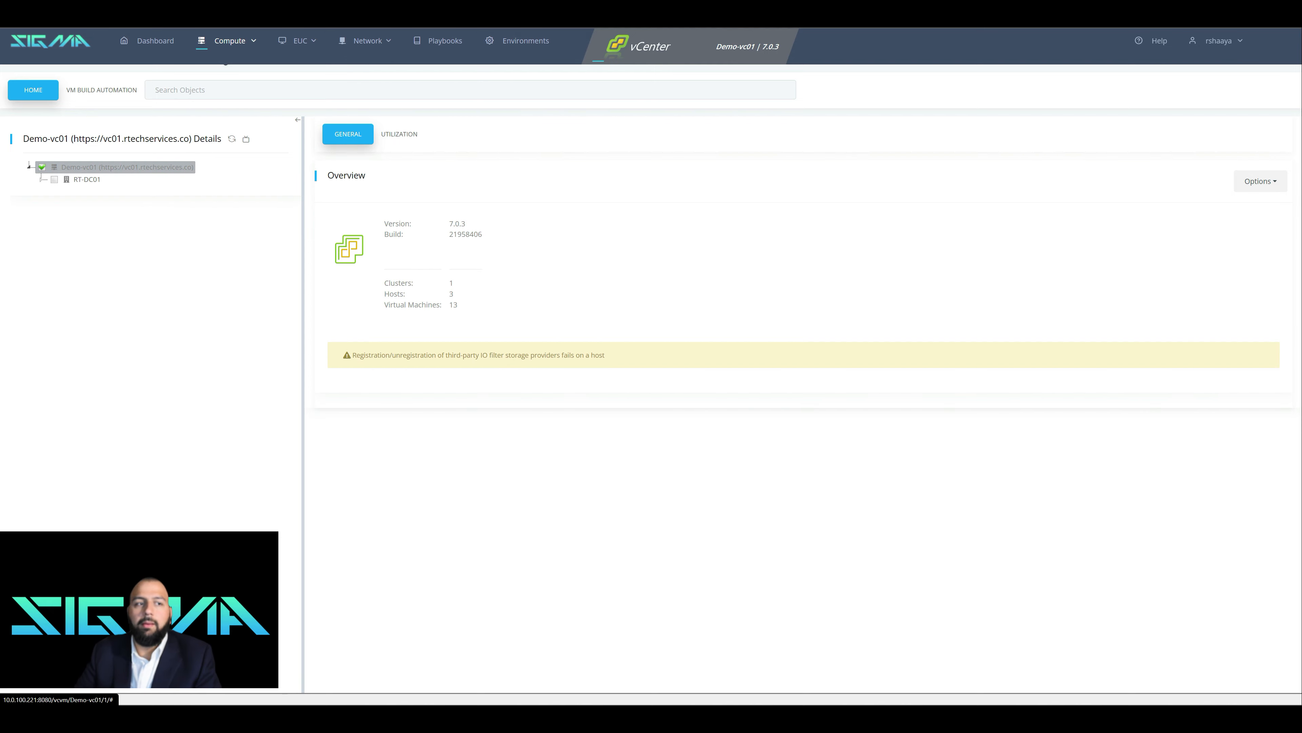
pyautogui.click(399, 134)
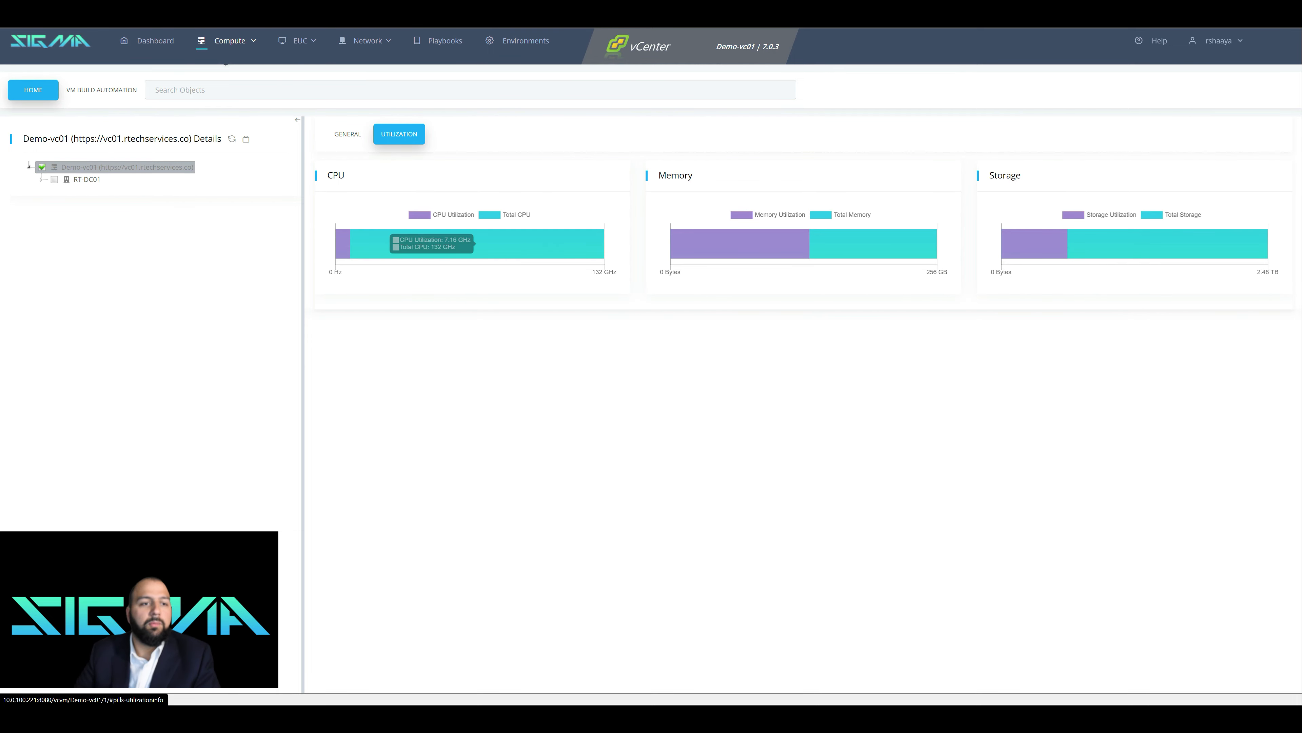
pyautogui.moveTo(874, 244)
pyautogui.moveTo(1168, 243)
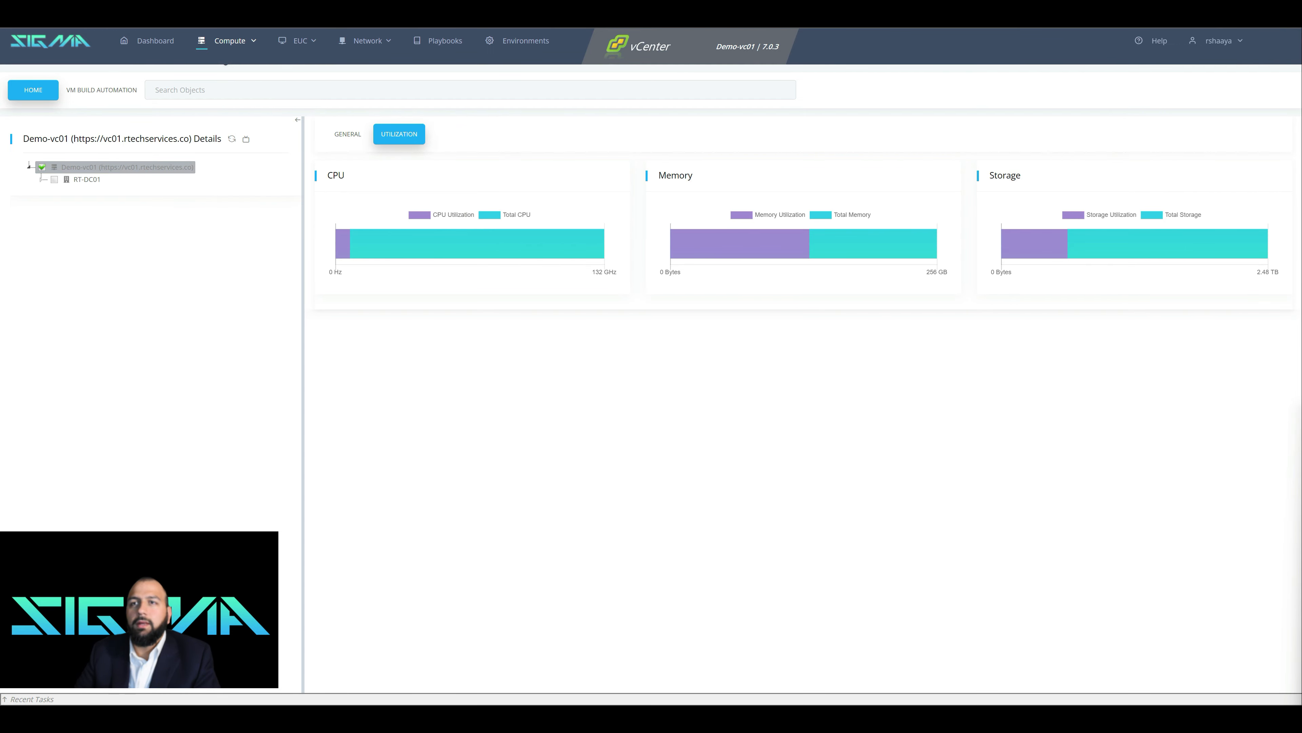
pyautogui.click(42, 167)
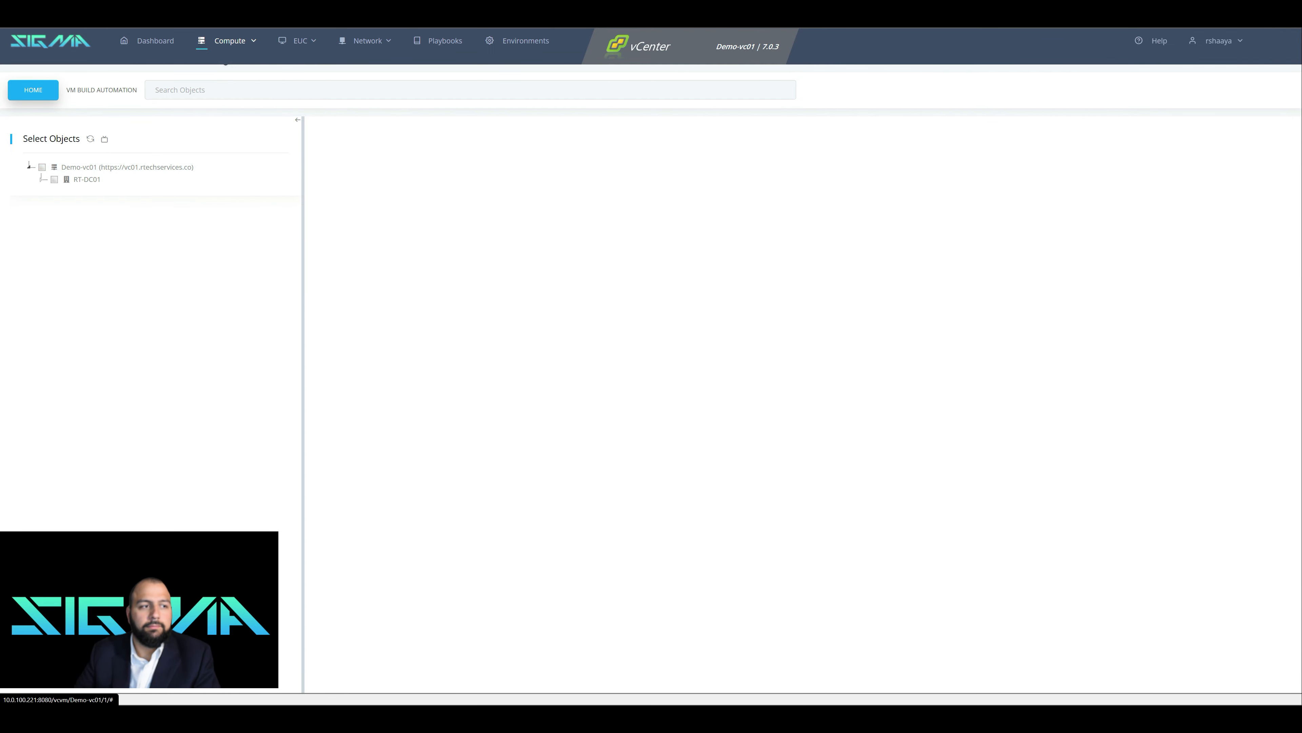
# Expand RT-DC01, Cluster-01 and the VMs folder, then select Cluster-01 to show its utilization
pyautogui.click(42, 179)
pyautogui.click(54, 216)
pyautogui.click(54, 216)
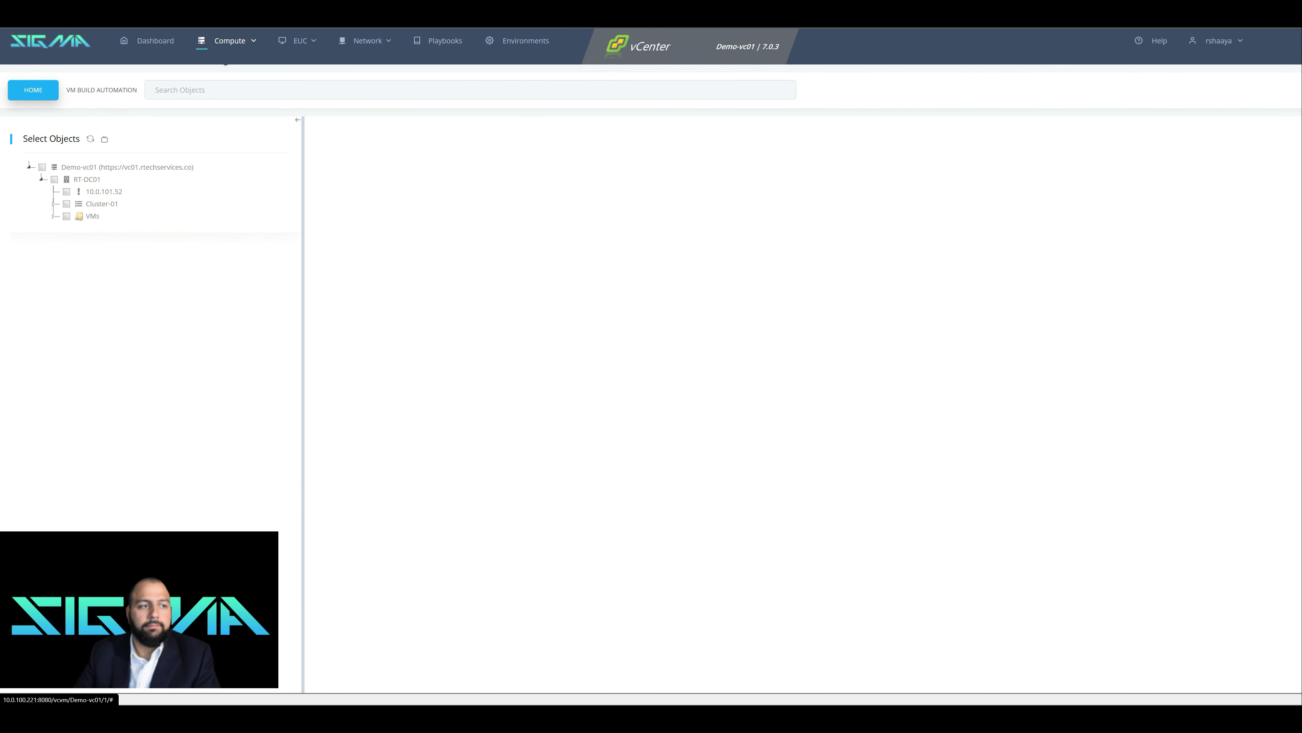
pyautogui.click(54, 204)
pyautogui.click(54, 240)
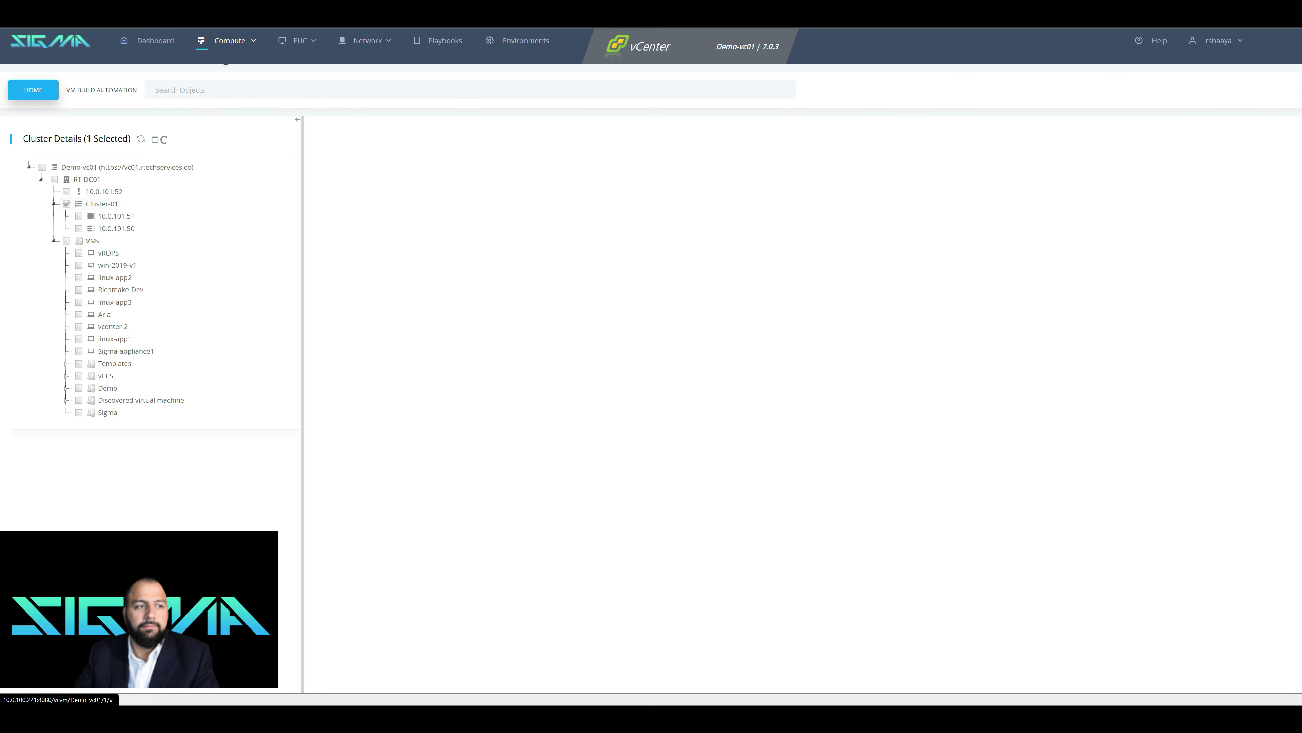
pyautogui.click(67, 204)
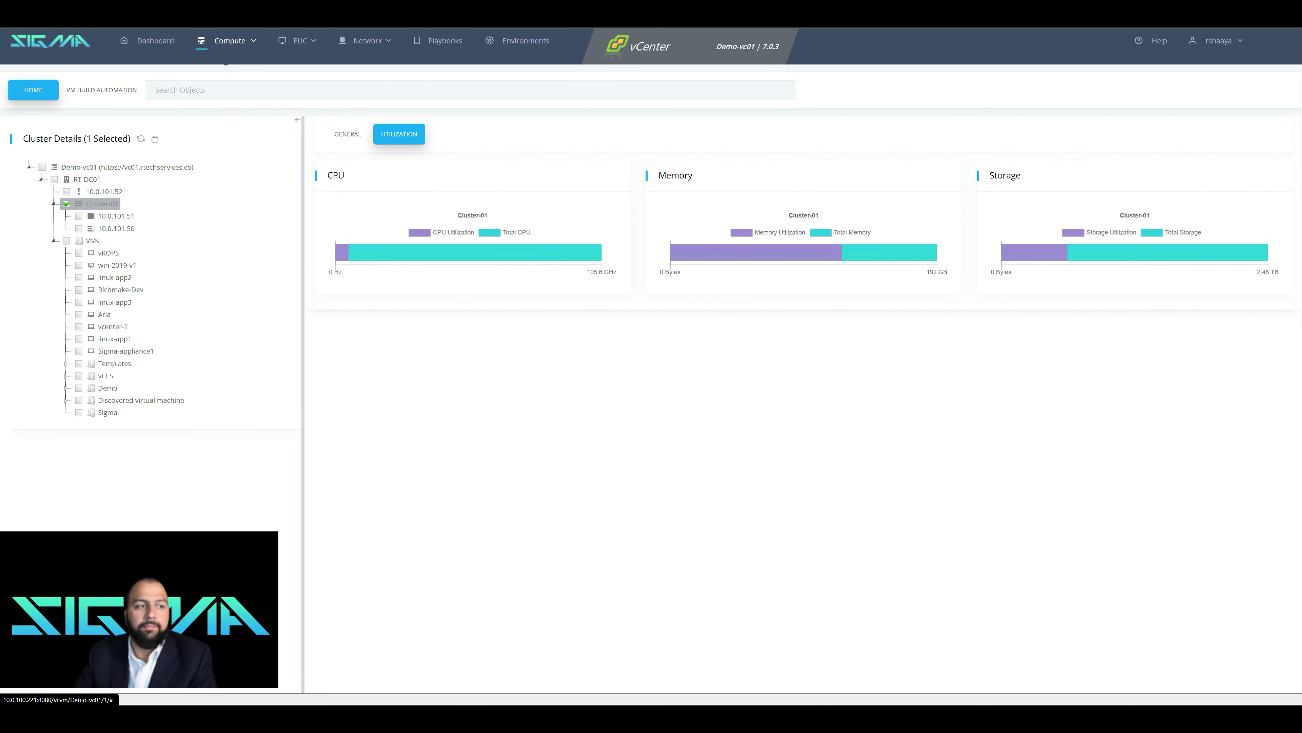
# Swap Cluster-01 for hosts 10.0.101.52, 10.0.101.51 and 10.0.101.50 in the selection
pyautogui.click(66, 204)
pyautogui.click(66, 192)
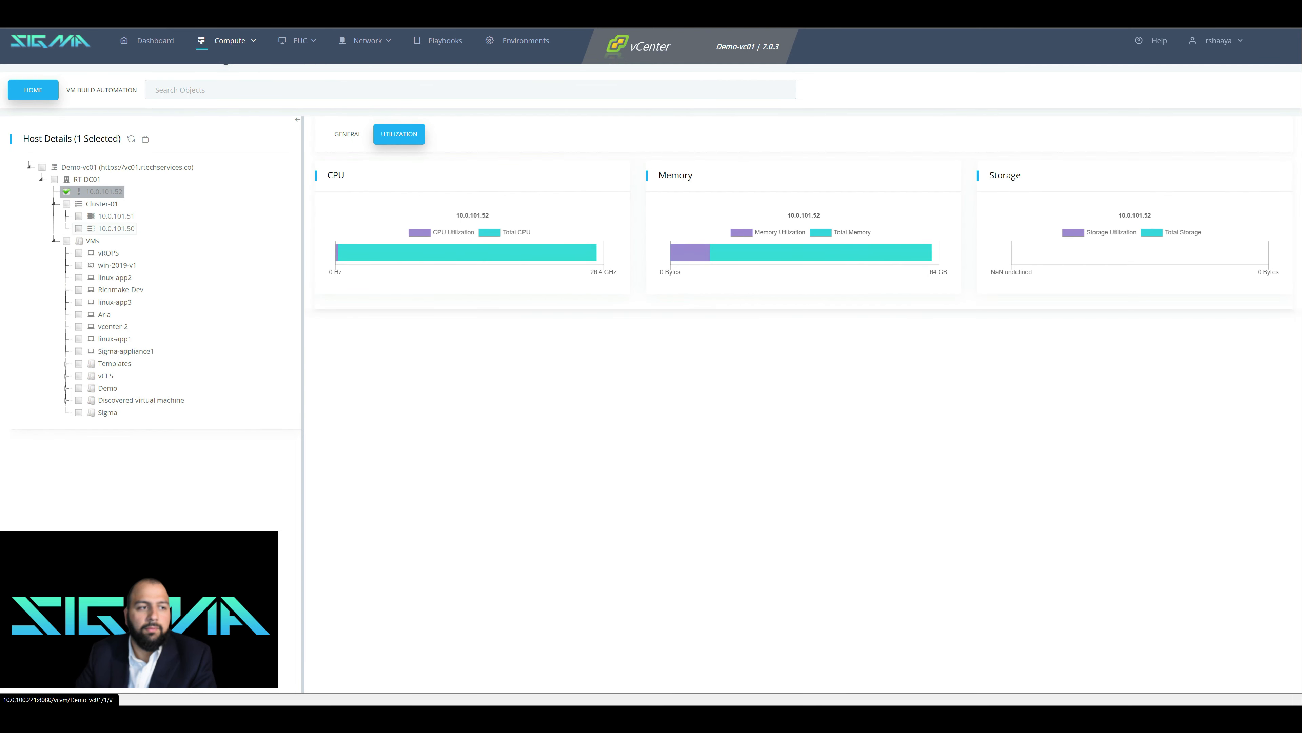
pyautogui.click(79, 216)
pyautogui.click(78, 228)
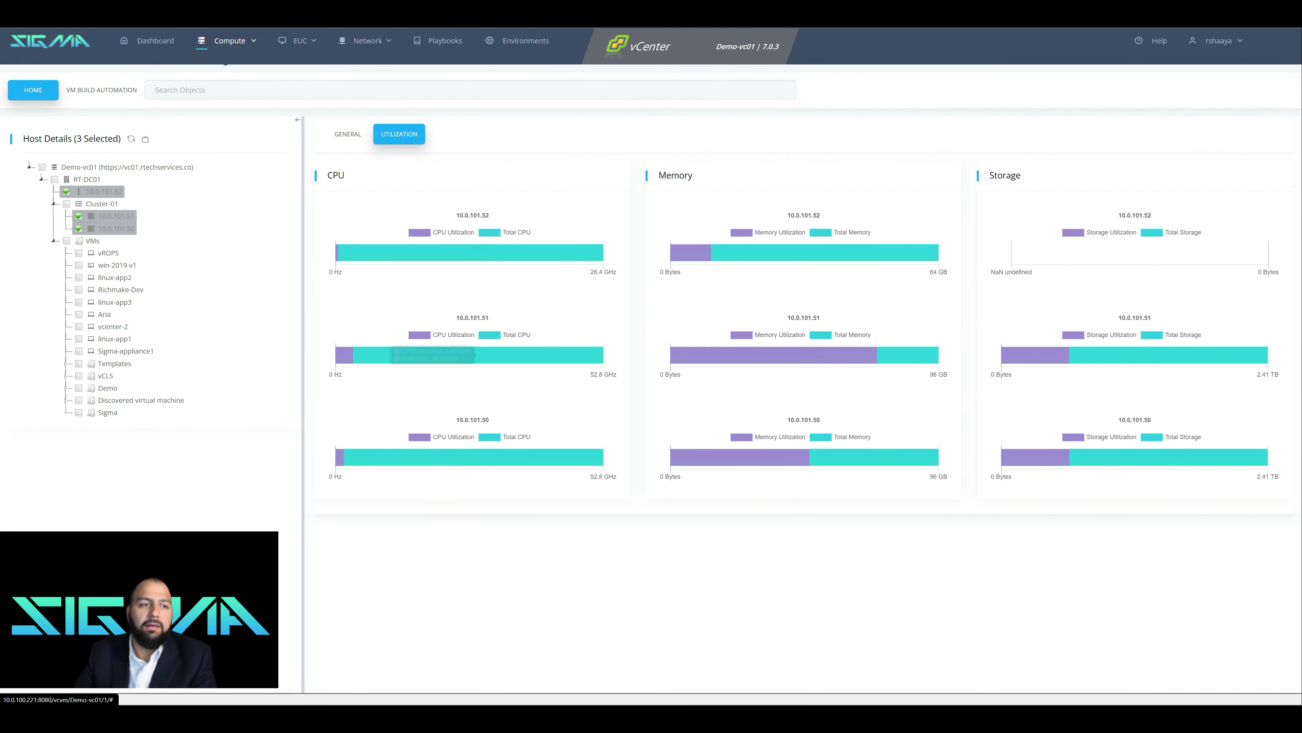
# Review the hosts' GENERAL properties in a widened table, then deselect 10.0.101.52 and 10.0.101.51
pyautogui.click(347, 134)
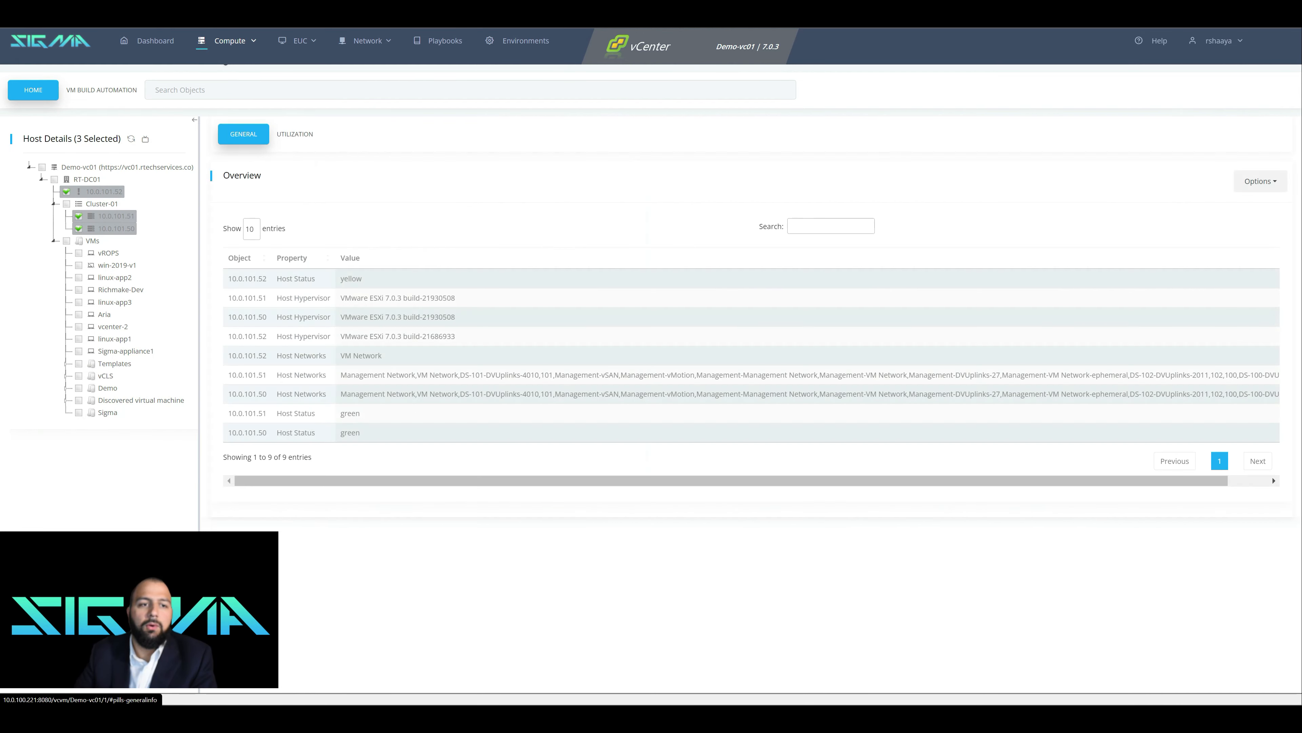
pyautogui.moveTo(199, 298); pyautogui.dragTo(241, 297)
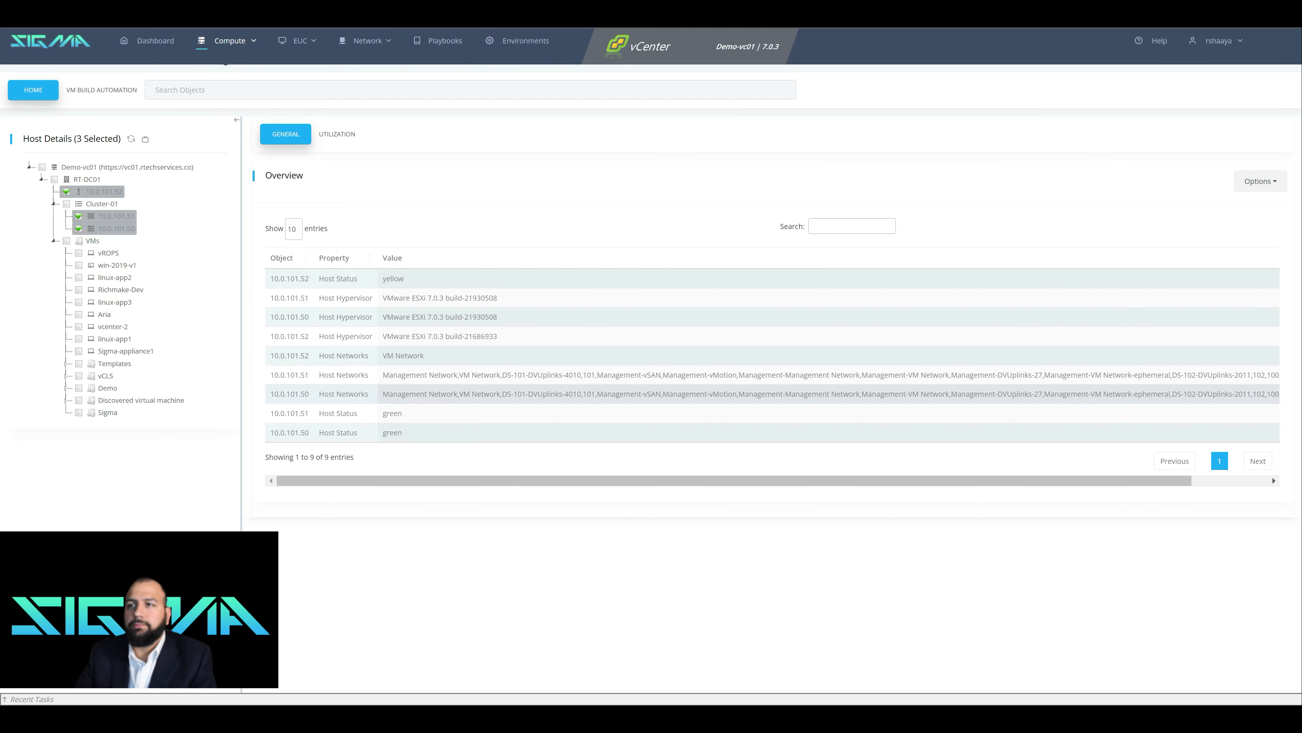
pyautogui.click(67, 191)
pyautogui.click(78, 216)
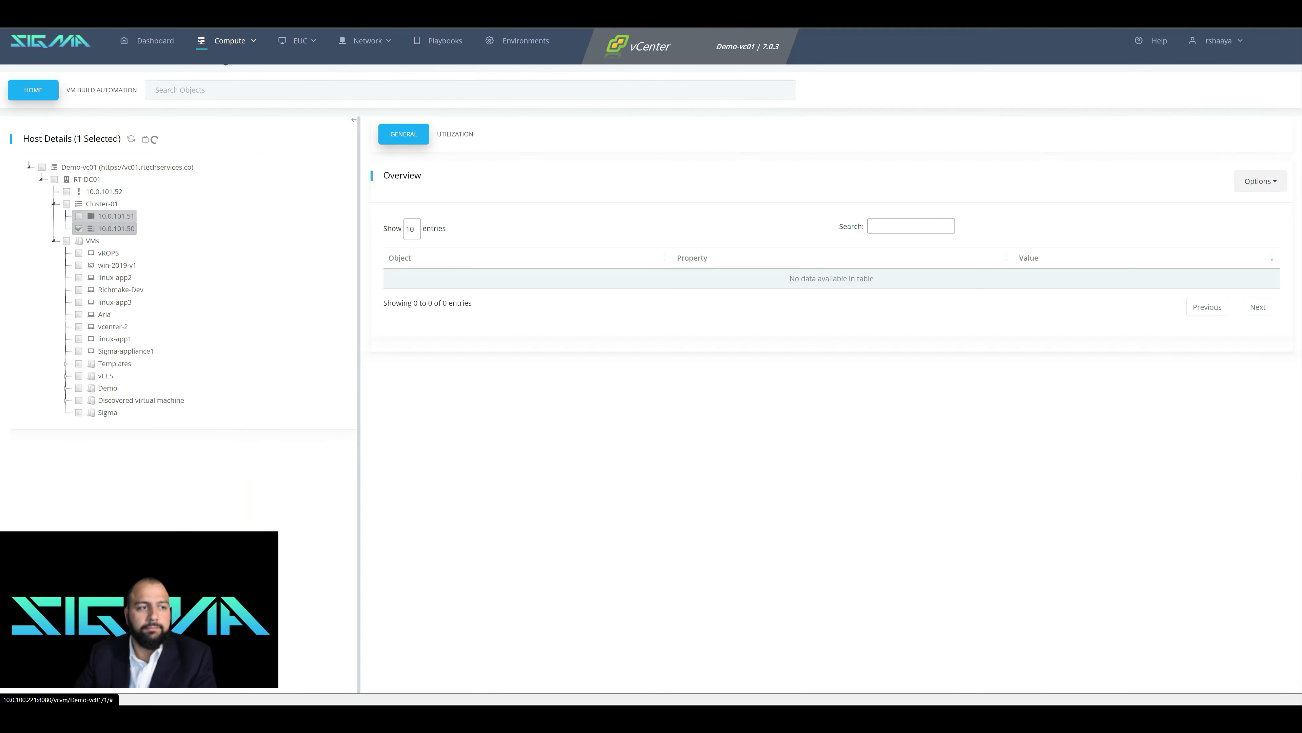
# Deselect host 10.0.101.50, expand the Demo folder, and select DemoVM3, DemoVM2 and DemoVM1
pyautogui.click(78, 229)
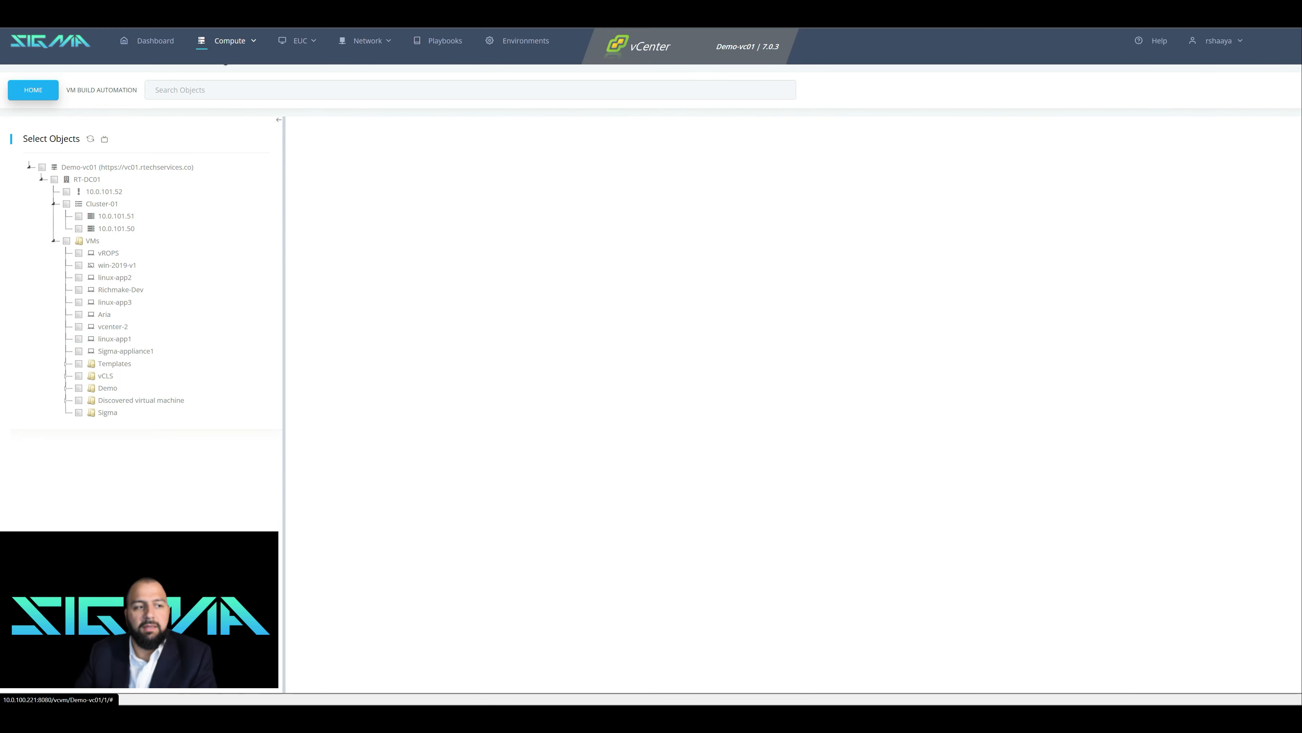
pyautogui.click(66, 389)
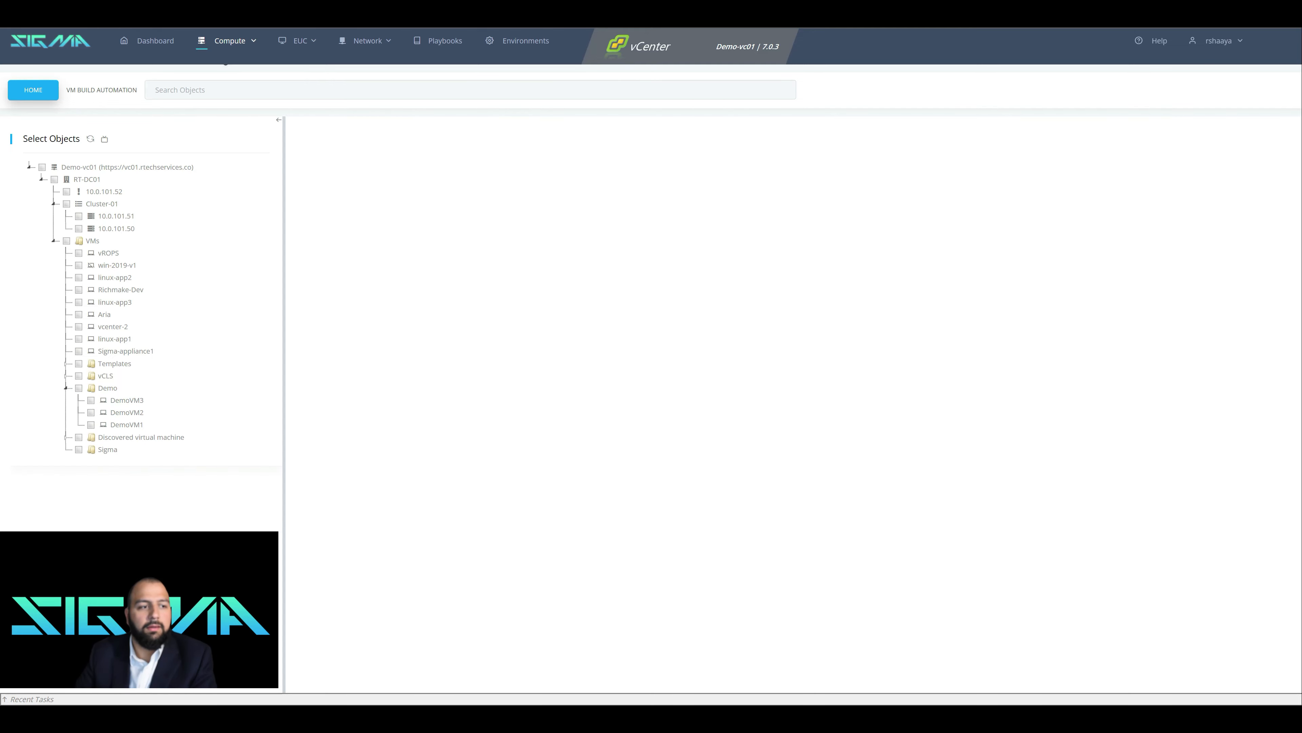
pyautogui.click(90, 401)
pyautogui.click(91, 412)
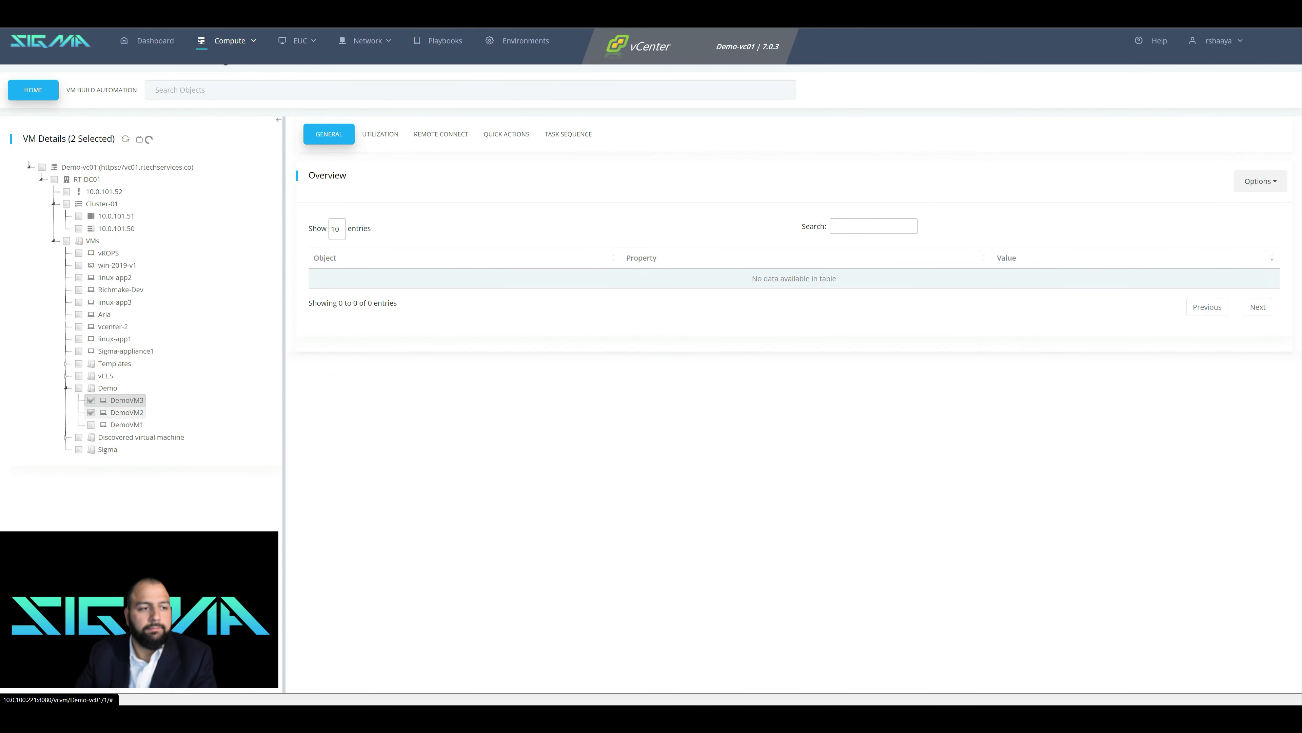
pyautogui.click(91, 424)
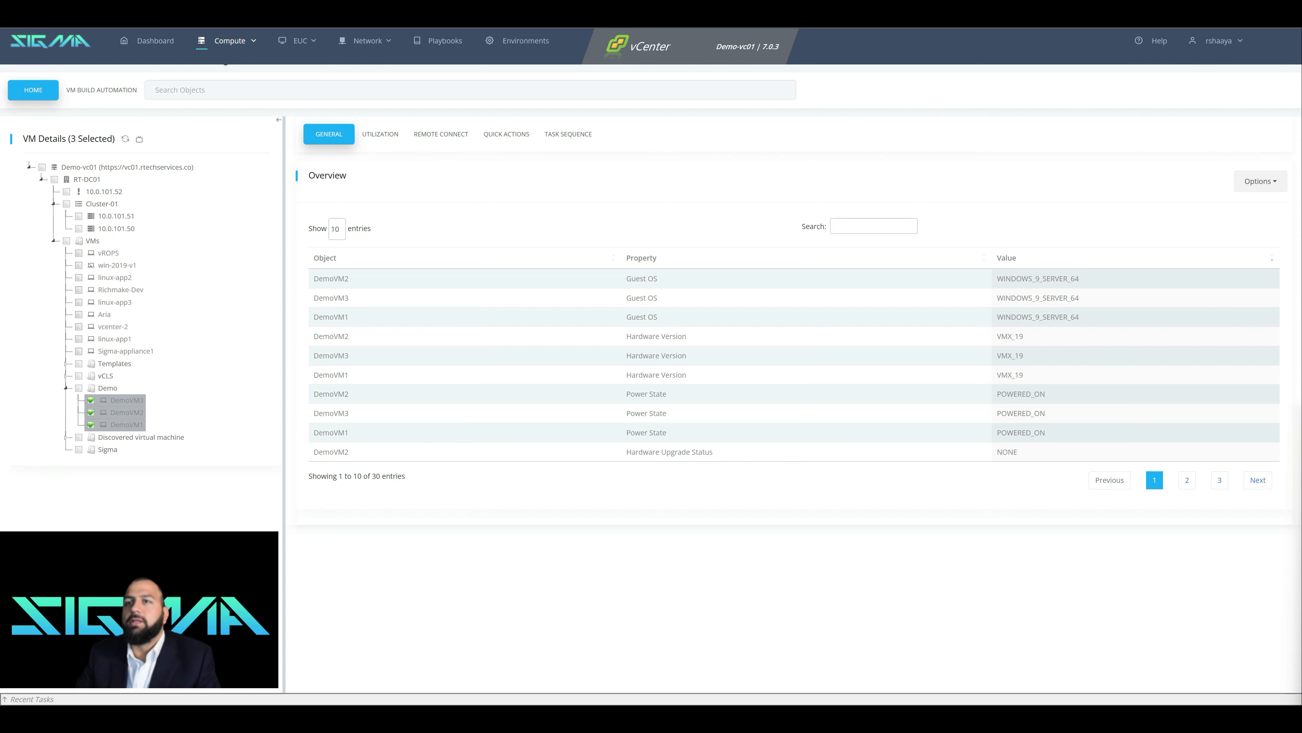
# Sort the VM properties by Property, review the VMs' utilization, then go to REMOTE CONNECT
pyautogui.click(641, 258)
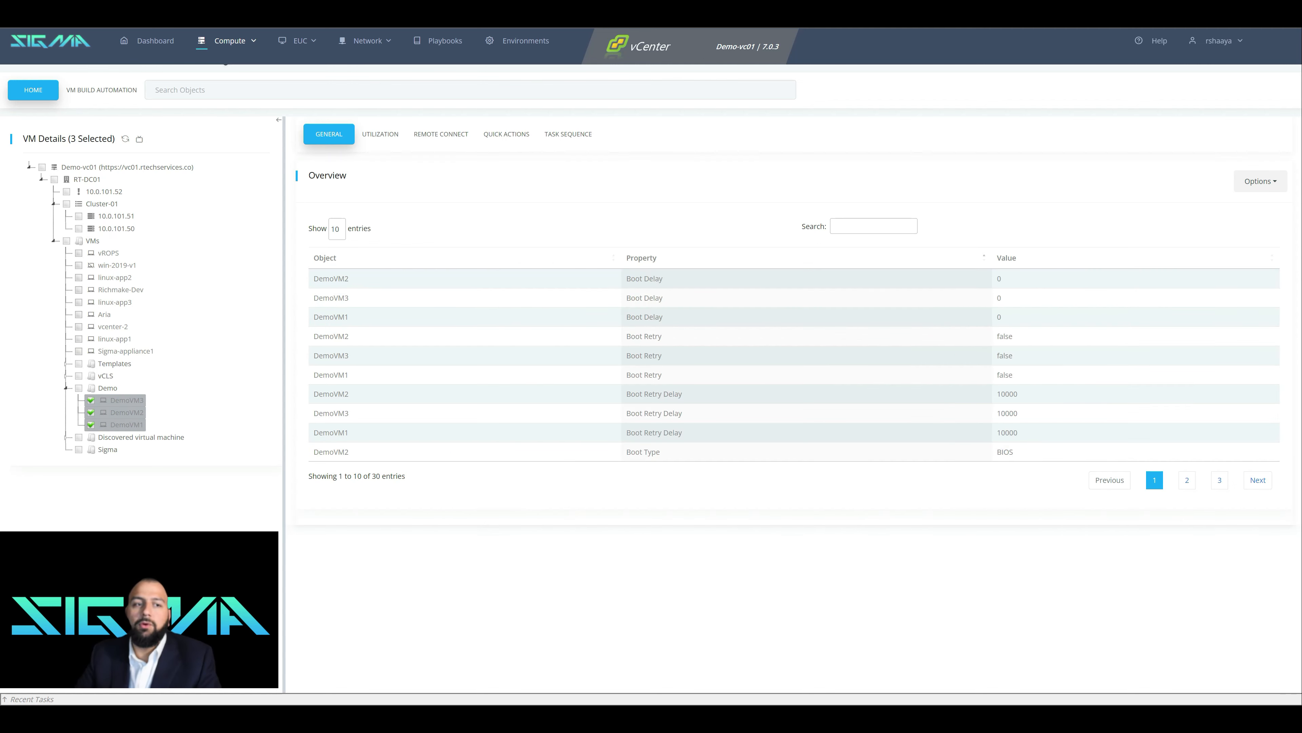
pyautogui.click(641, 258)
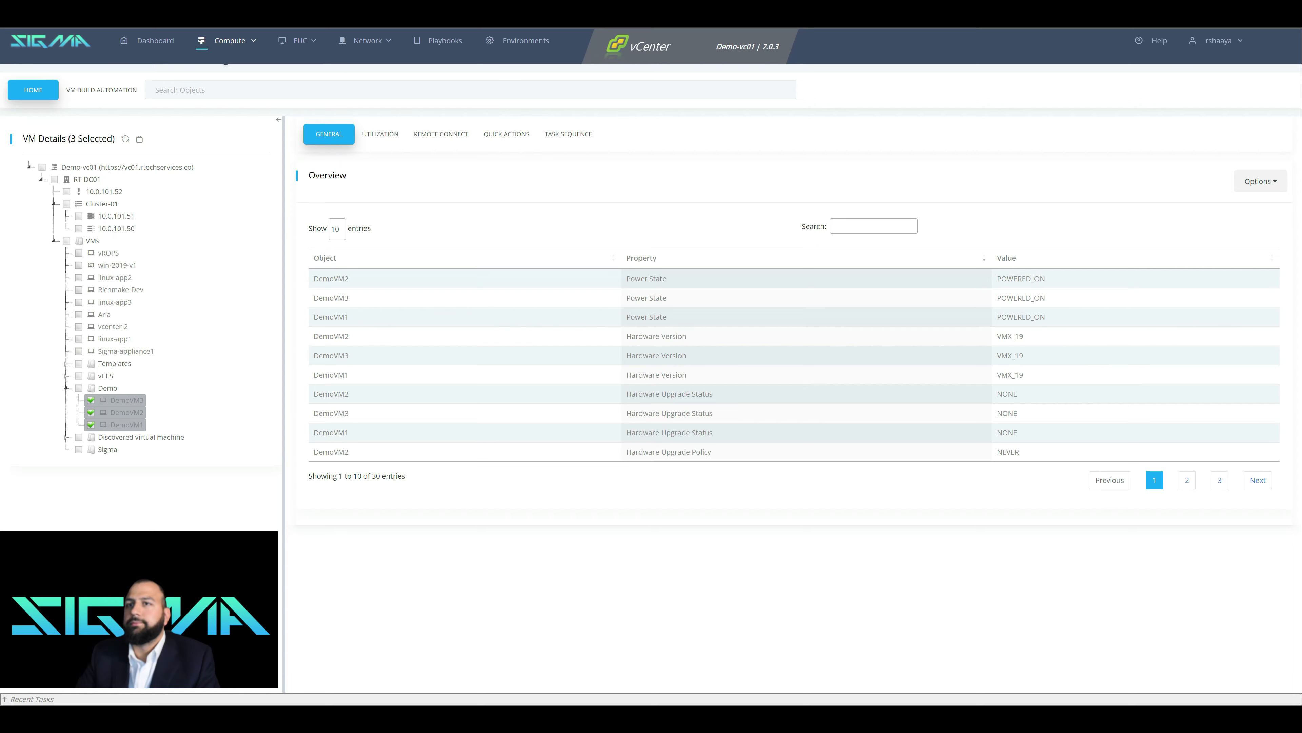
pyautogui.click(380, 134)
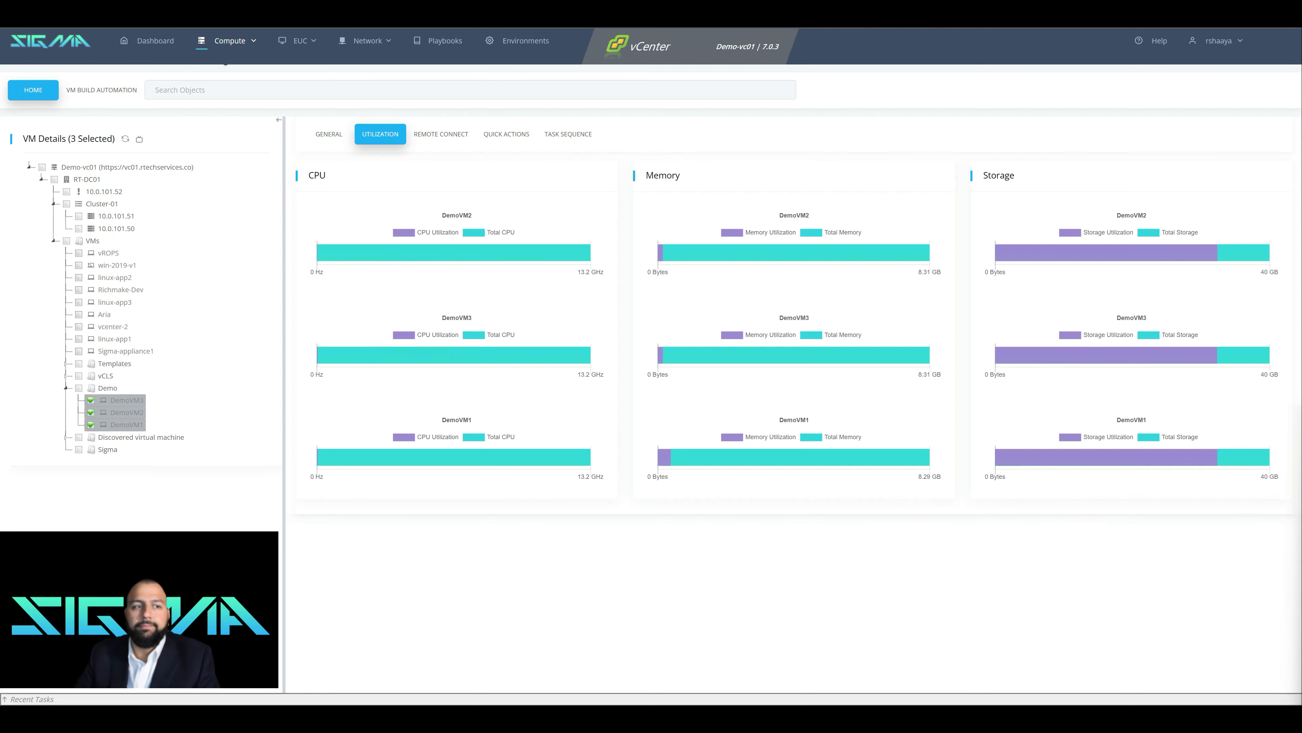
pyautogui.click(441, 134)
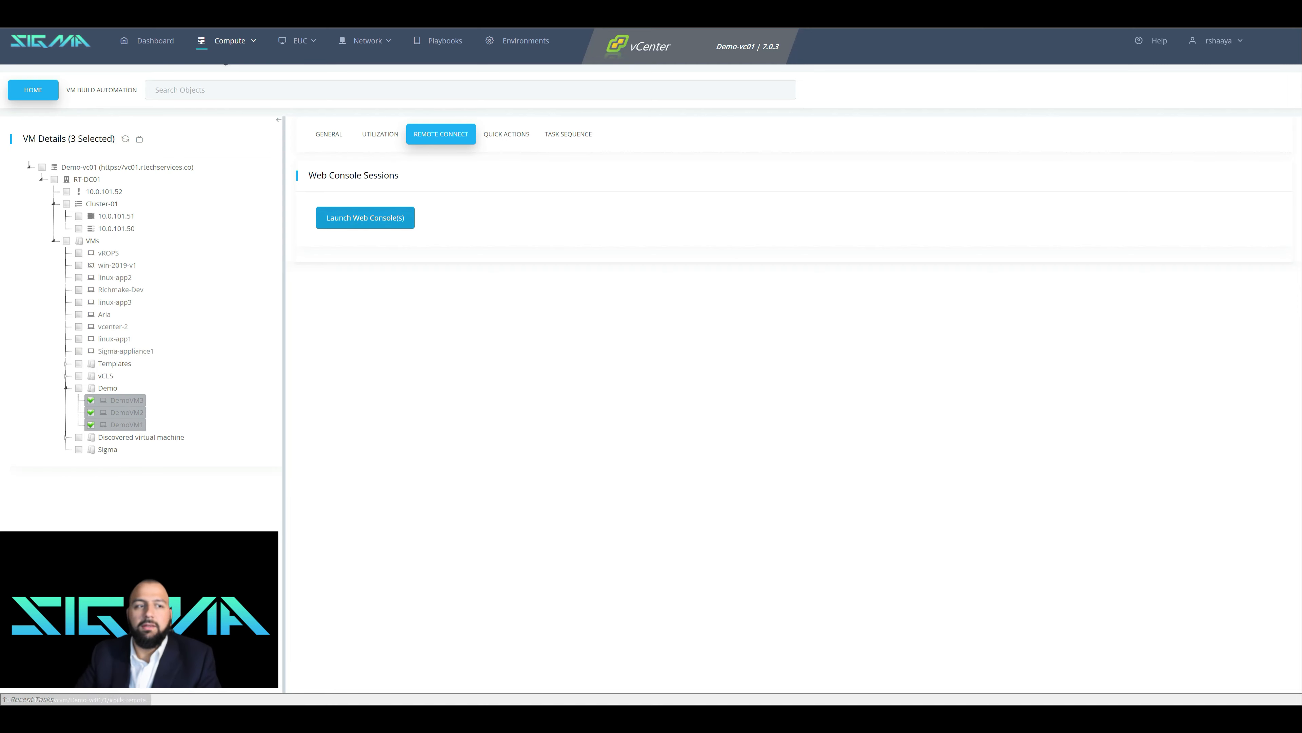
# Open web consoles for DemoVM1, DemoVM2 and DemoVM3
pyautogui.click(364, 218)
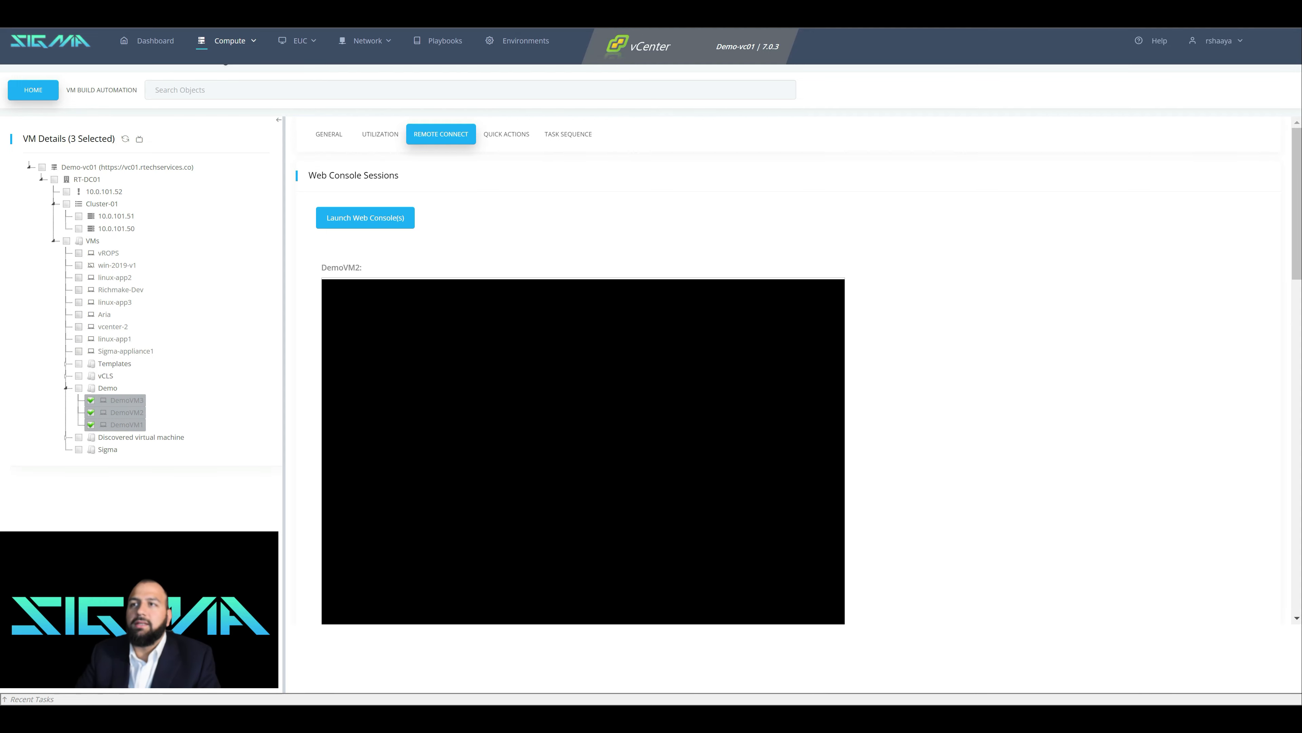
pyautogui.scroll(-10, 583, 410)
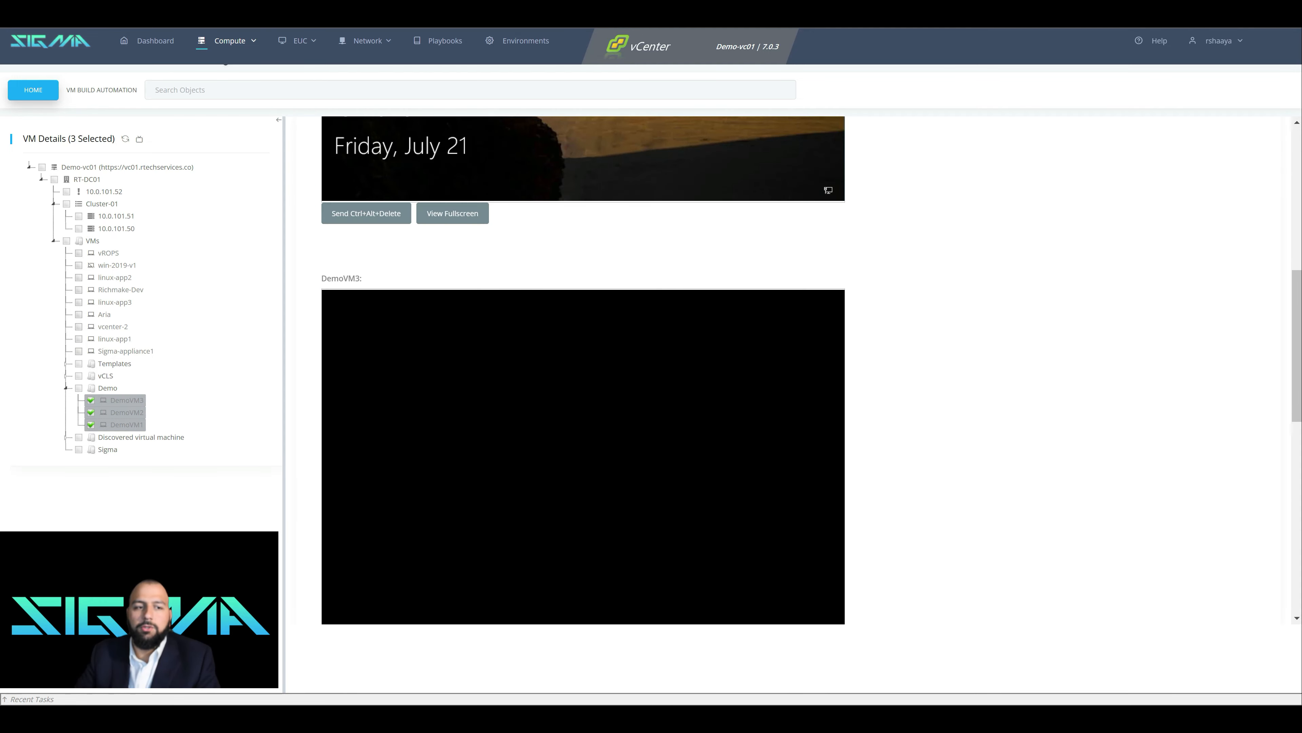
pyautogui.scroll(7, 583, 369)
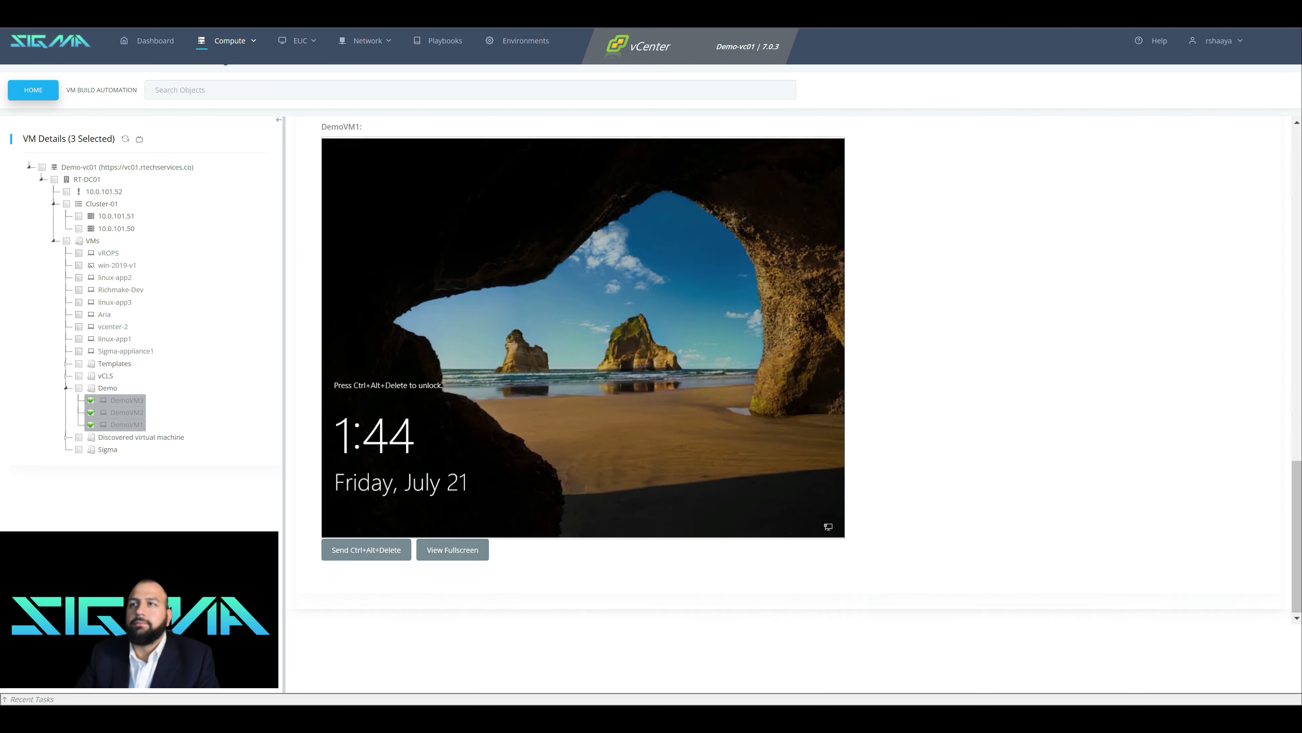
pyautogui.scroll(9, 583, 370)
# Sign in to DemoVM2's console with the user name and password
pyautogui.click(366, 528)
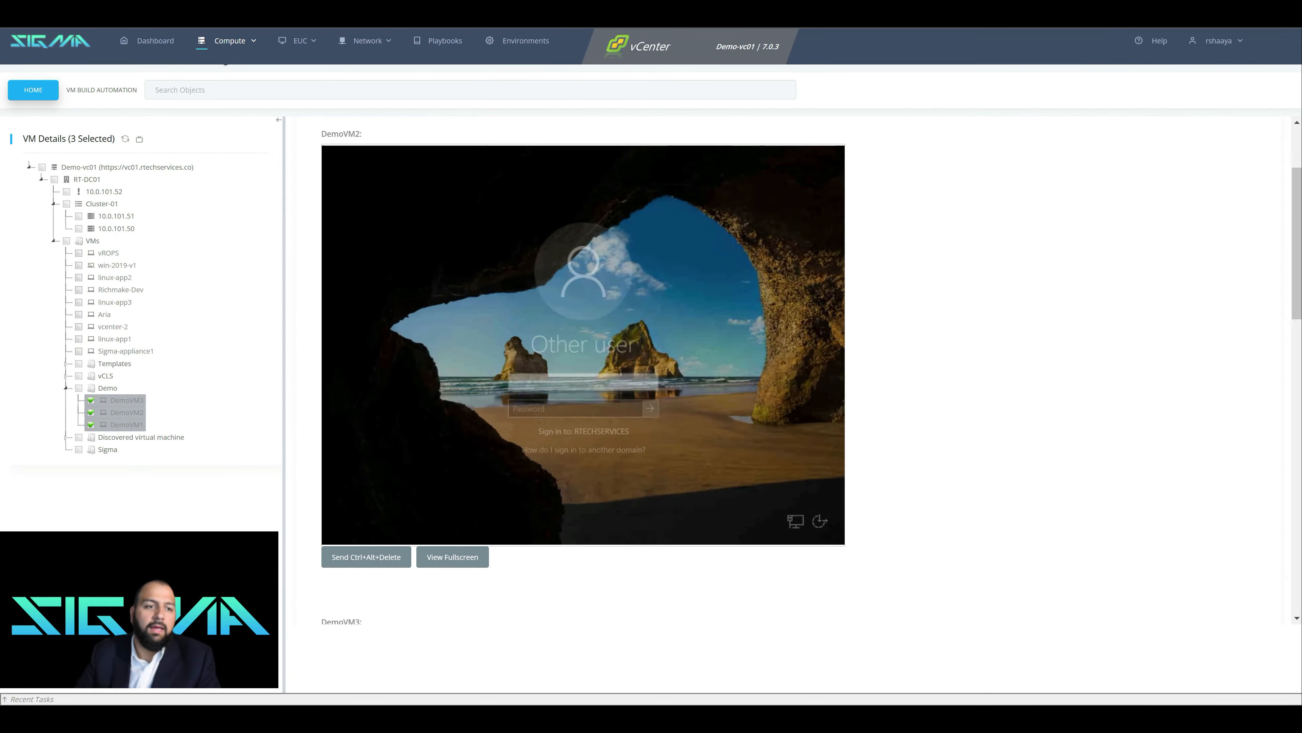
pyautogui.scroll(1, 583, 369)
pyautogui.write('rshaaya')
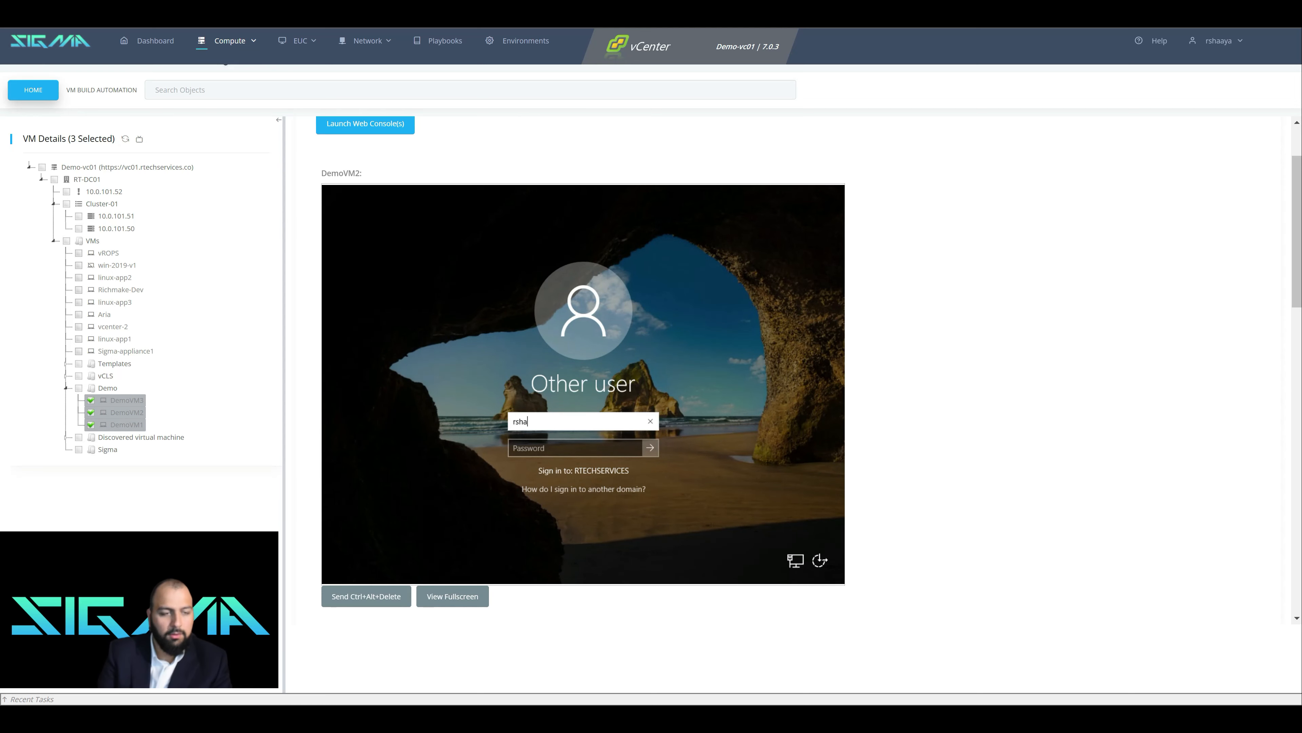
pyautogui.press('Tab')
pyautogui.write('********')
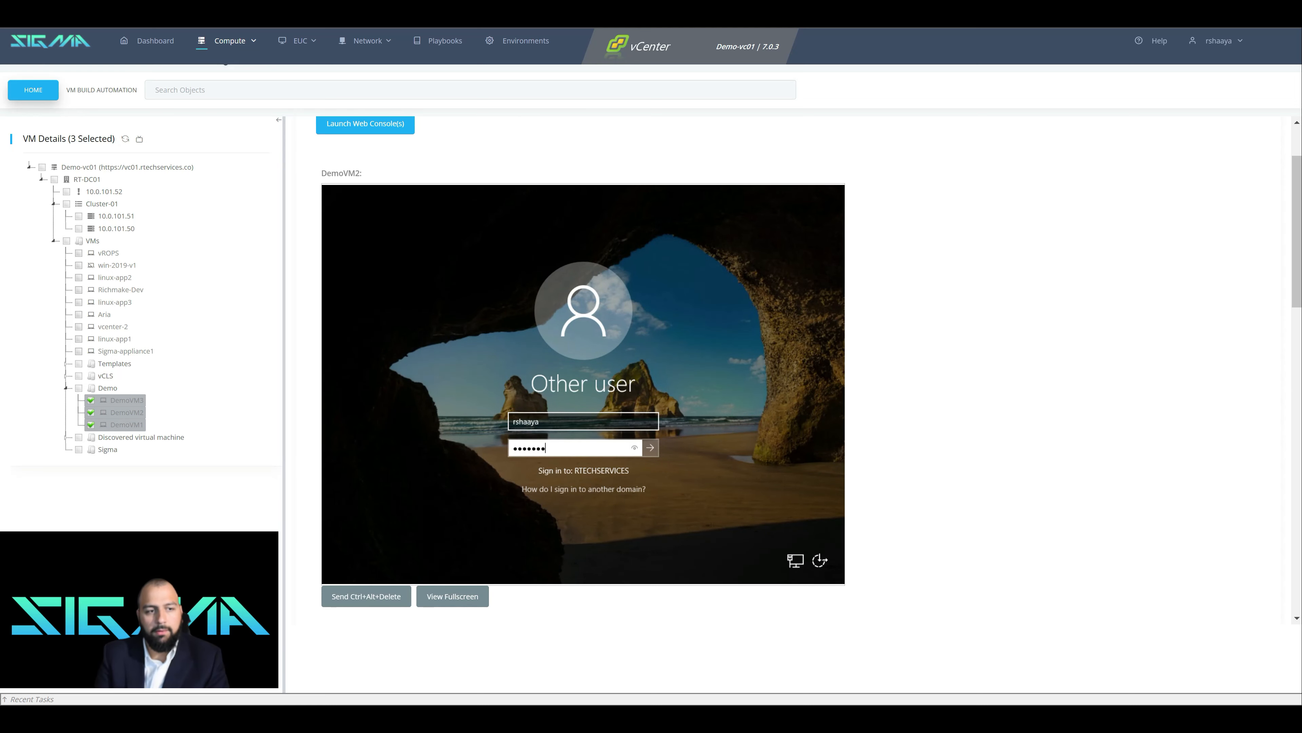
pyautogui.press('Return')
# Sign in to DemoVM3's console with the user name and password
pyautogui.scroll(-10, 583, 369)
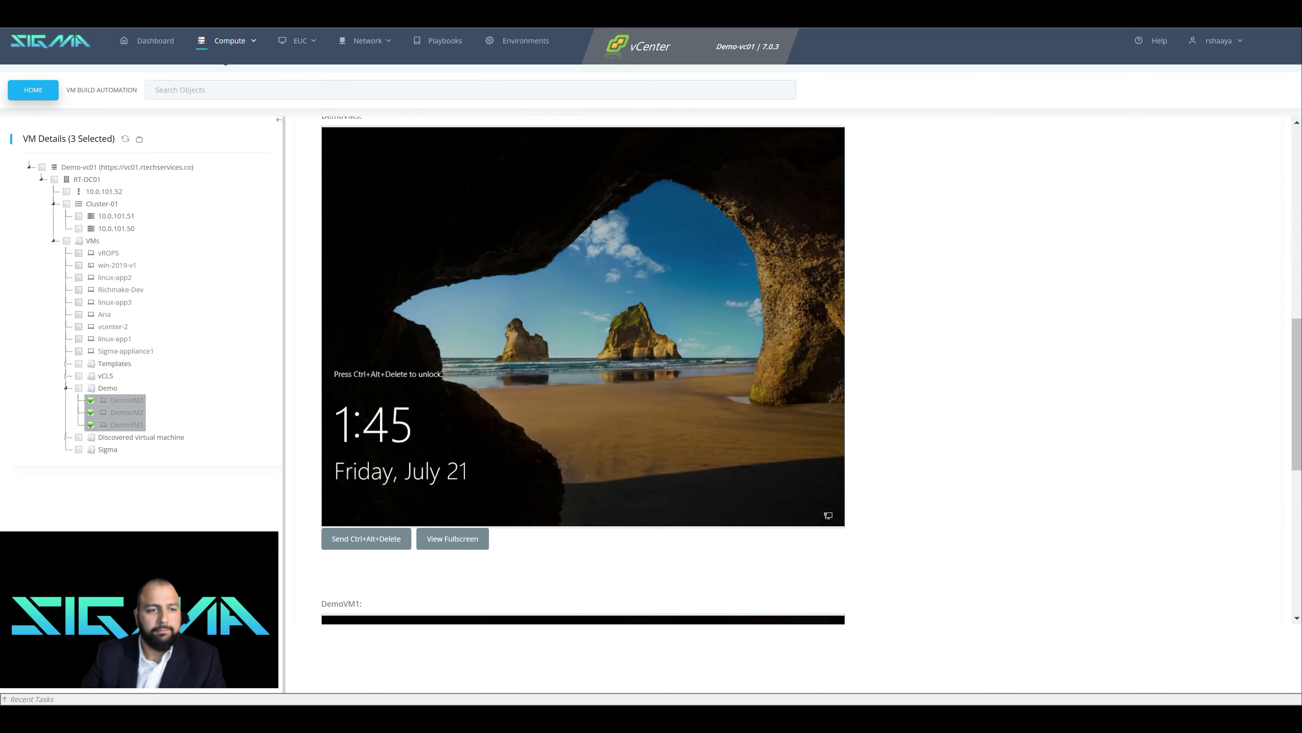
pyautogui.click(366, 538)
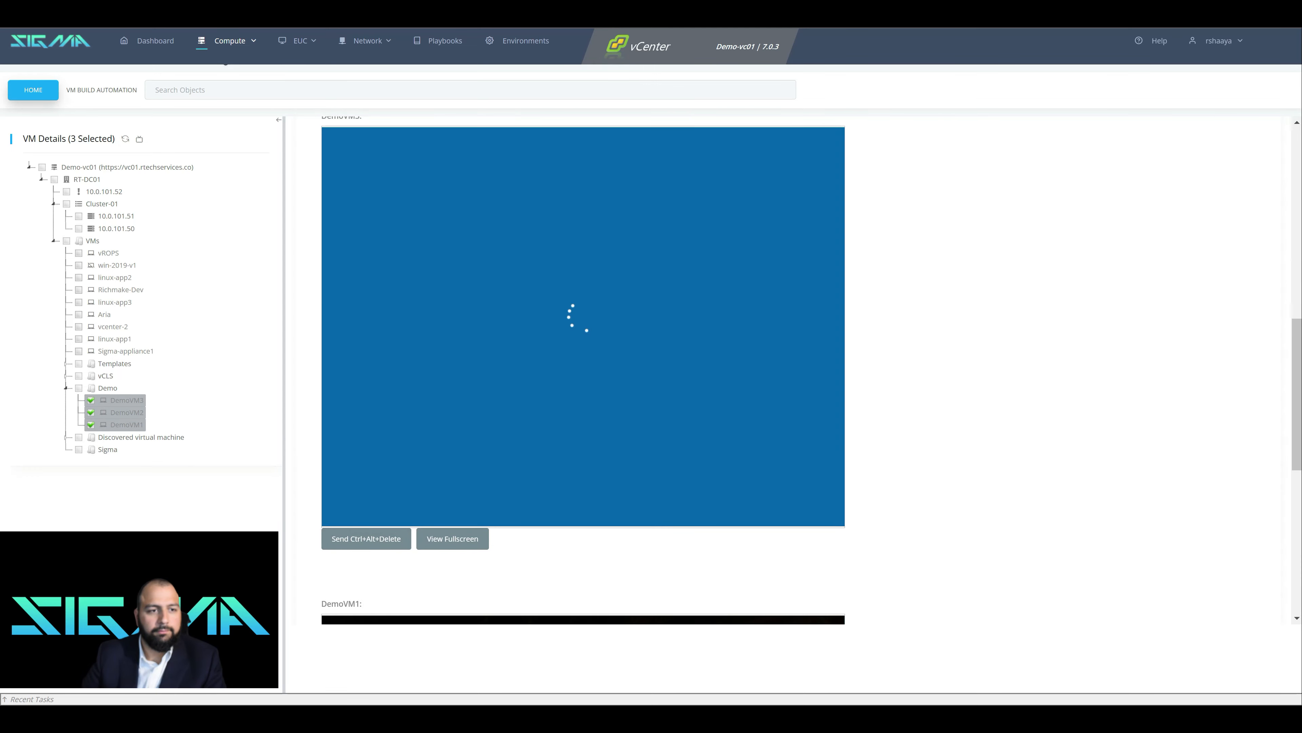
pyautogui.write('rshaaya')
pyautogui.press('Tab')
pyautogui.write('*******')
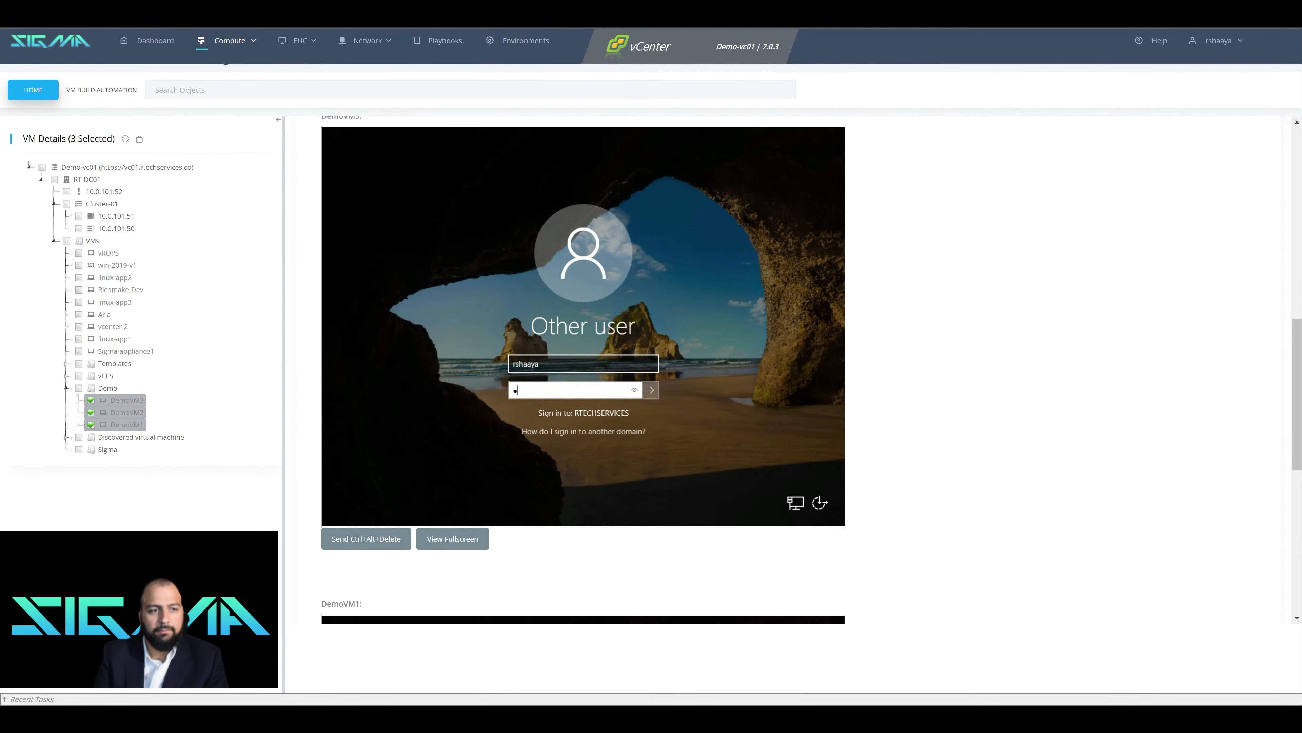
pyautogui.press('Return')
# Sign in to DemoVM1's console, correcting a typo in the user name
pyautogui.scroll(-7, 583, 369)
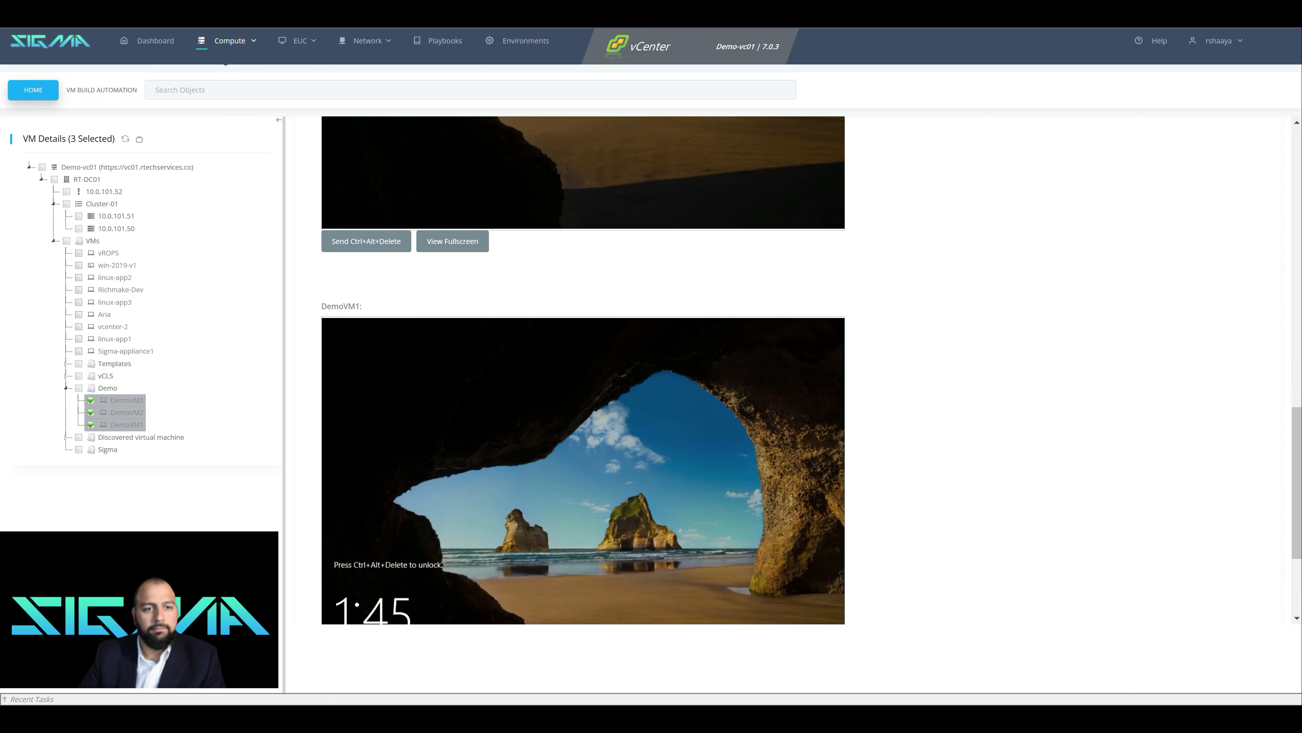
pyautogui.scroll(-3, 583, 369)
pyautogui.click(366, 549)
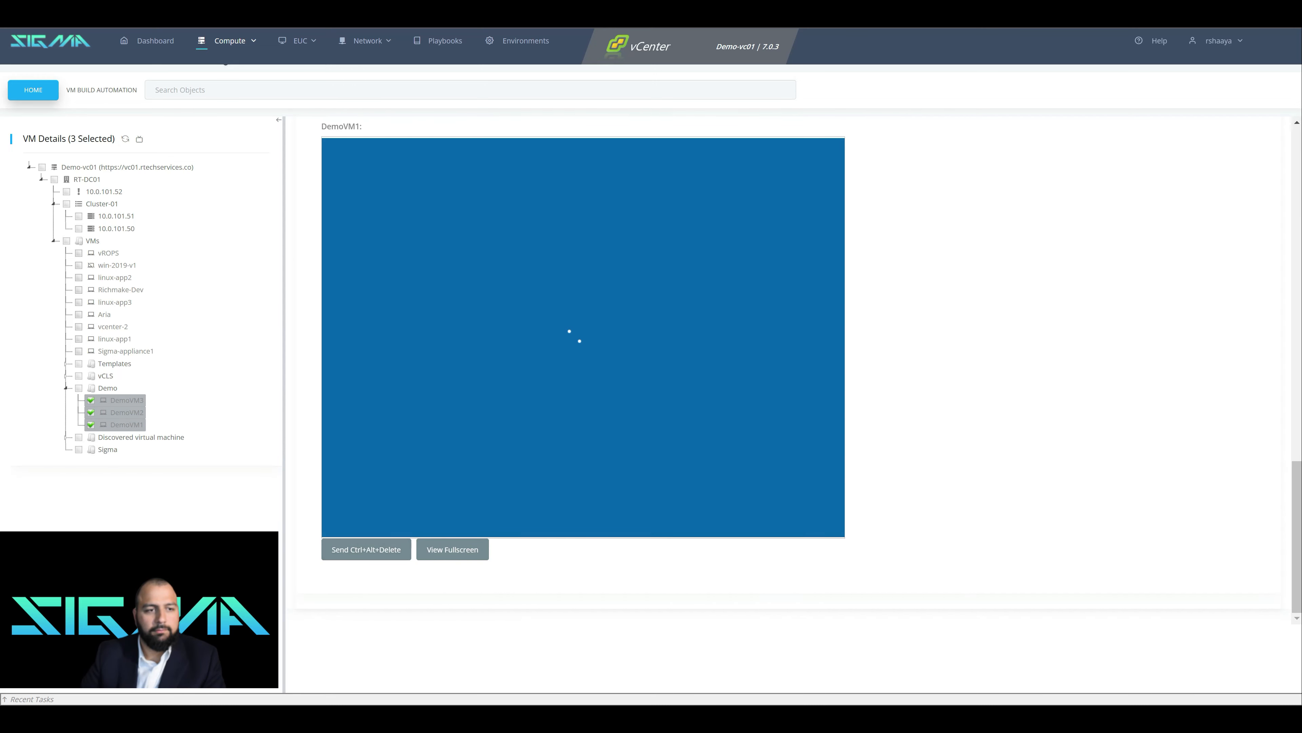
pyautogui.write('rshaayar')
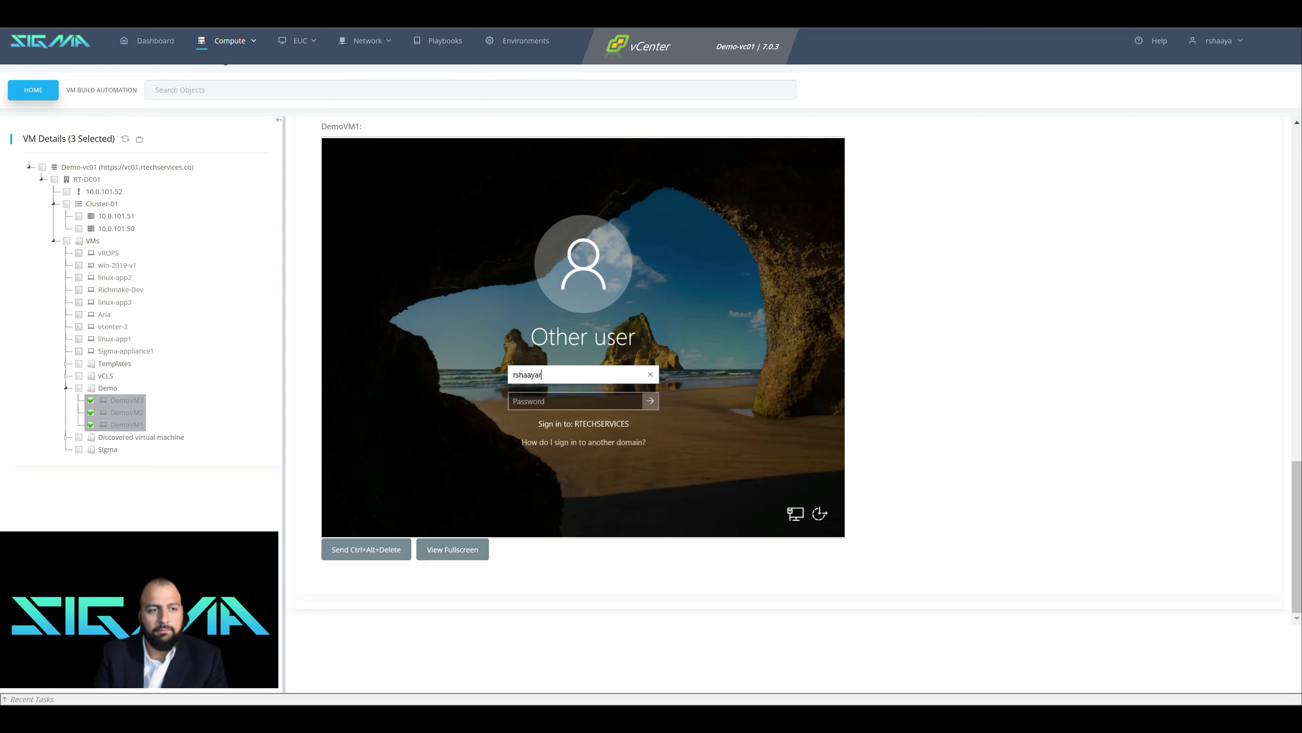
pyautogui.press('BackSpace')
pyautogui.press('Tab')
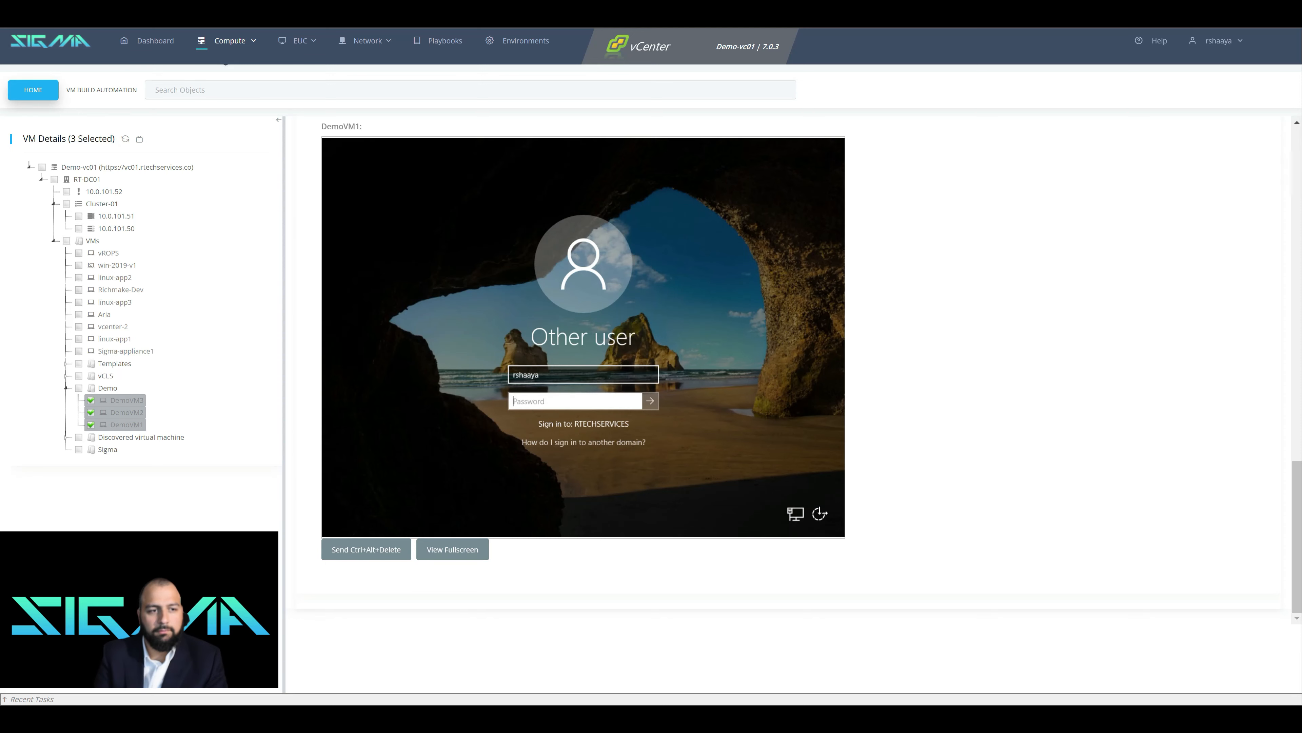
pyautogui.write('*********')
pyautogui.press('Return')
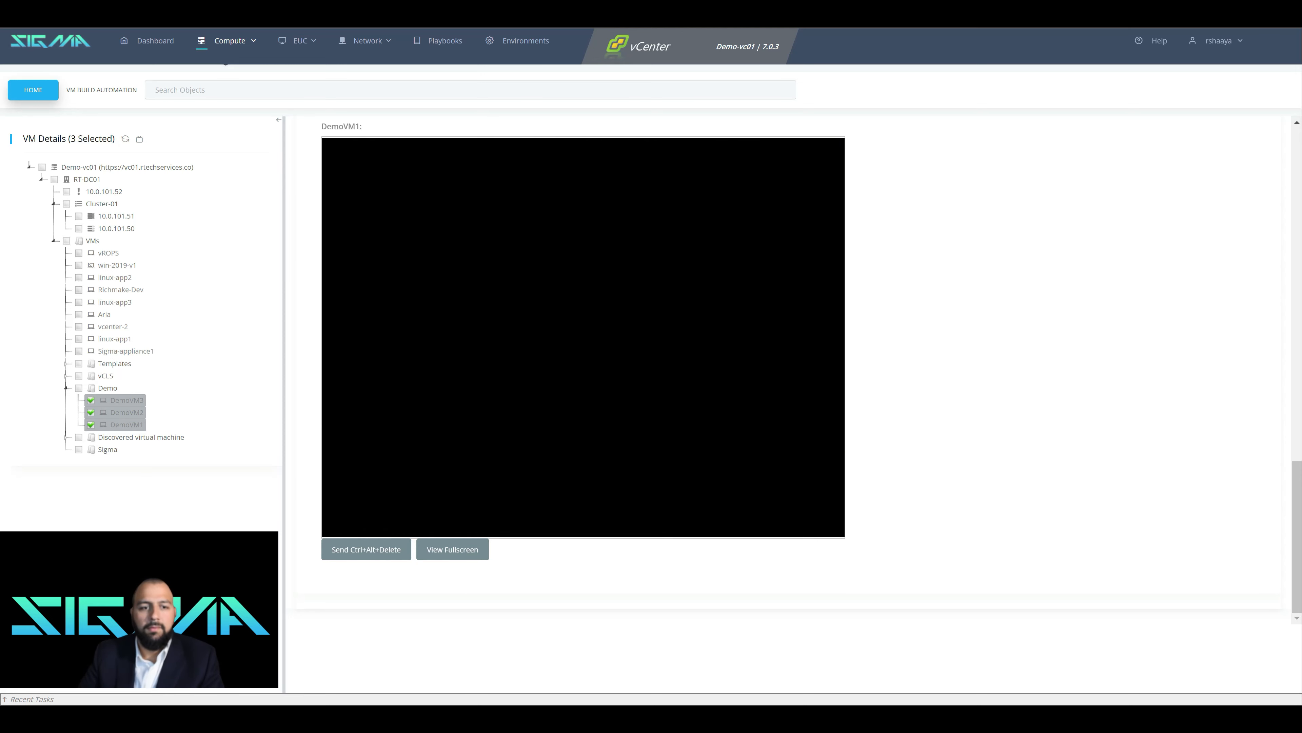
# View the DemoVM1 desktop full screen, then go to the QUICK ACTIONS scripts page
pyautogui.click(452, 549)
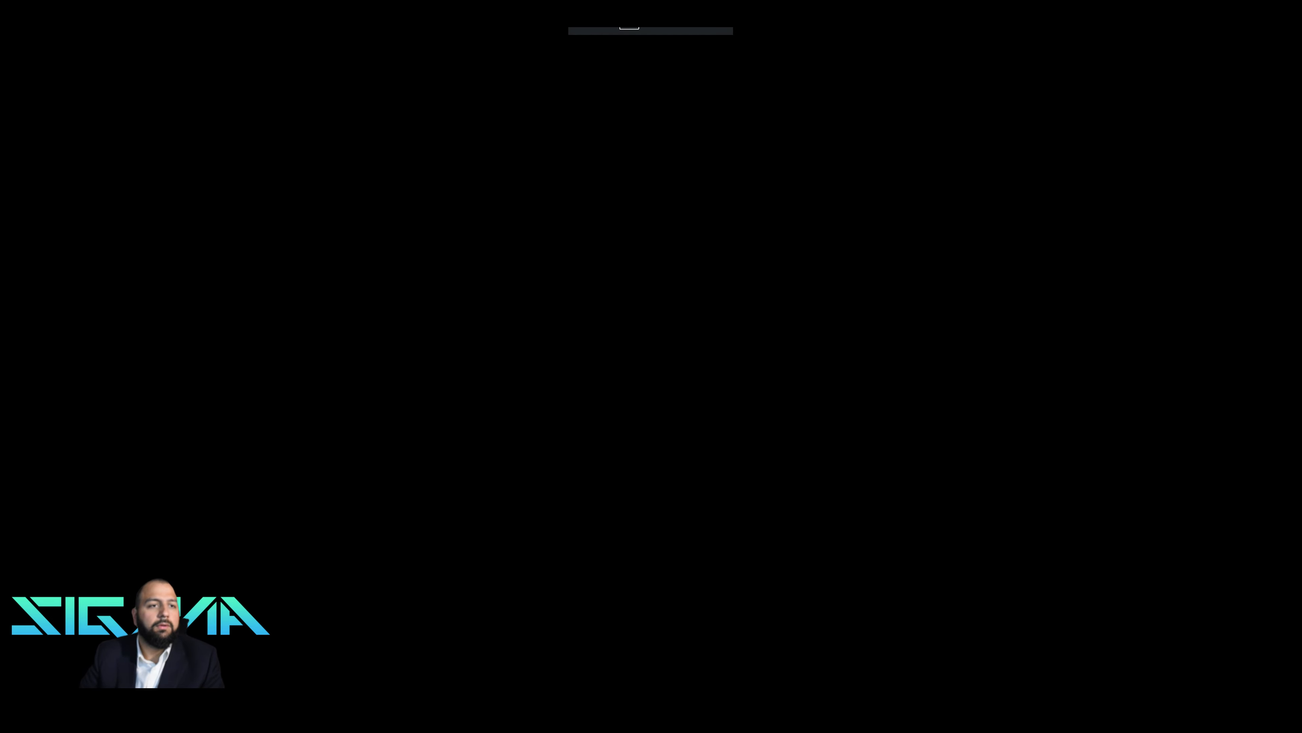
pyautogui.press('Escape')
pyautogui.scroll(-8, 583, 333)
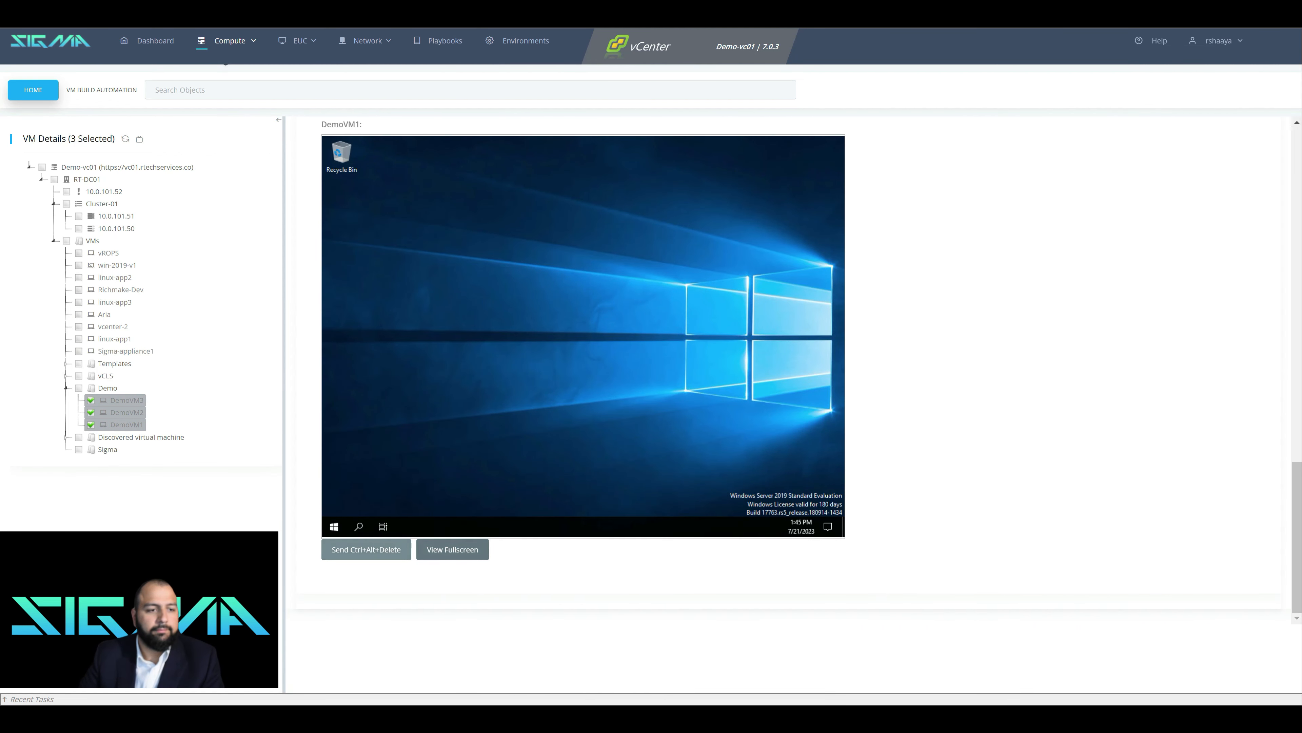
pyautogui.click(452, 549)
pyautogui.press('Escape')
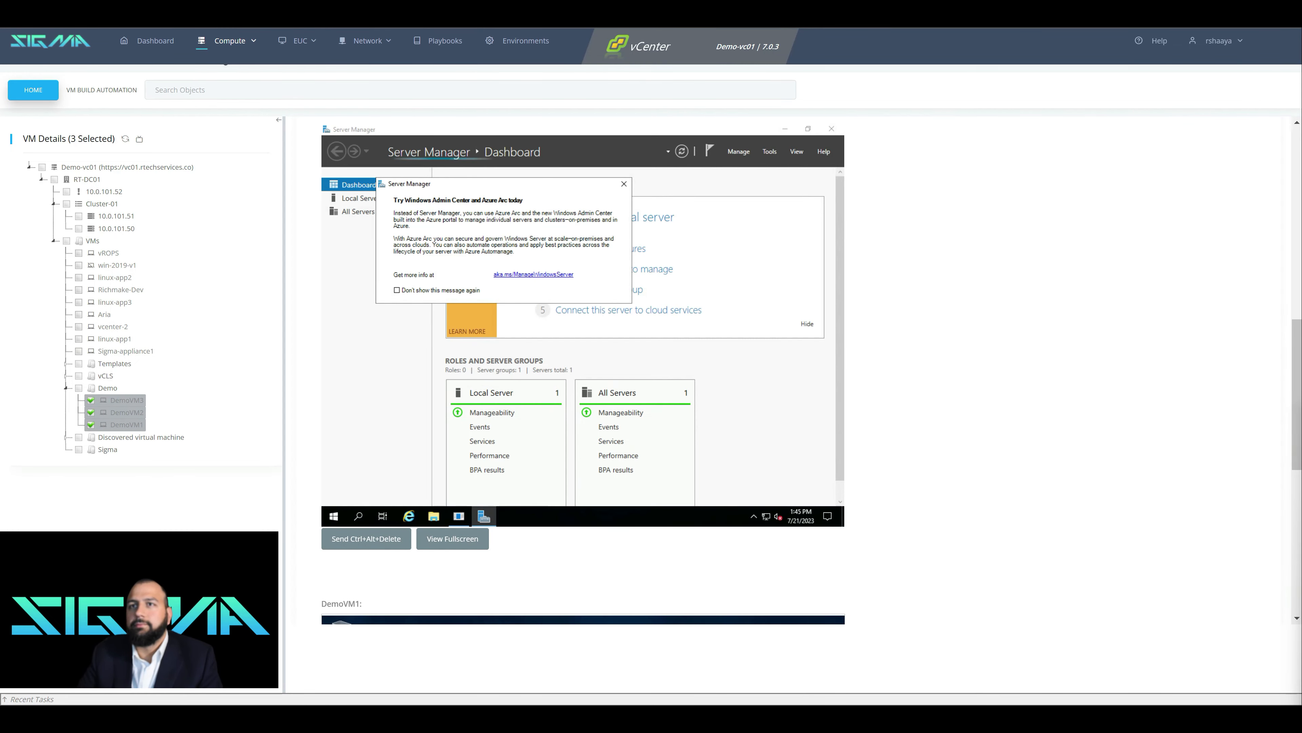
pyautogui.scroll(5, 583, 360)
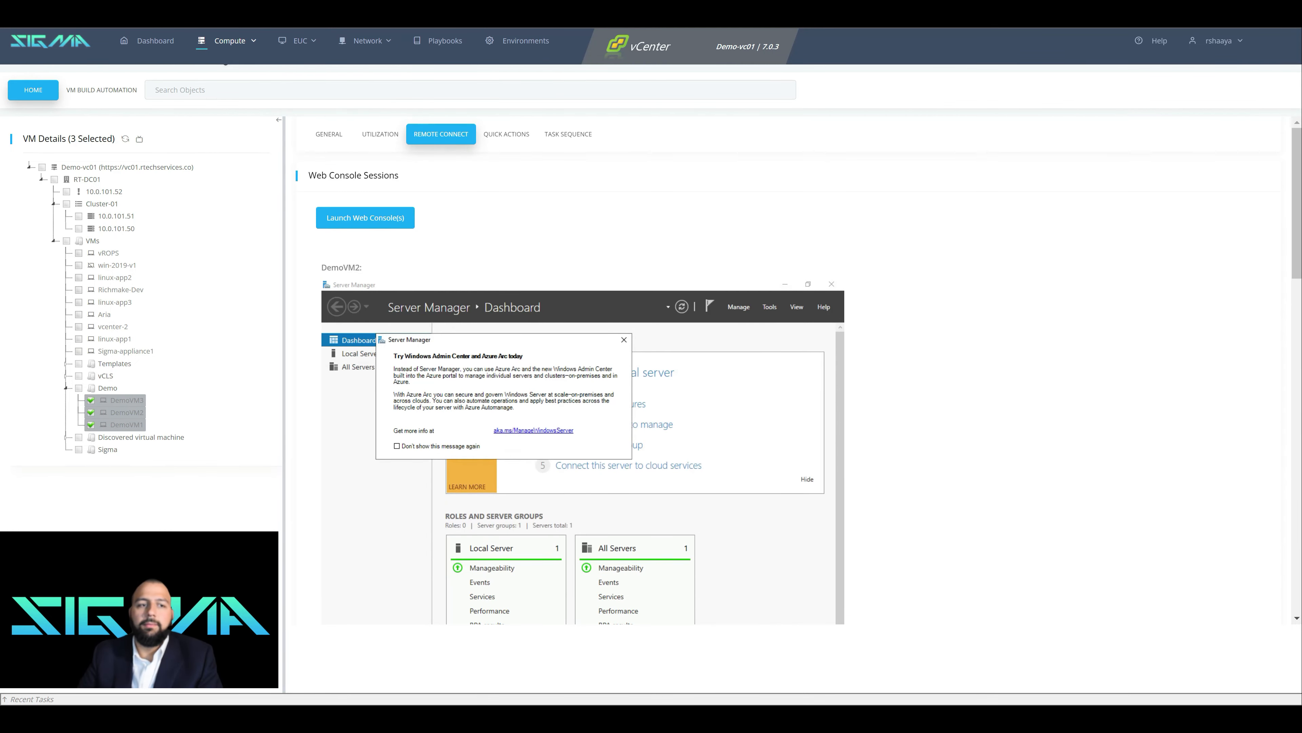
pyautogui.click(506, 134)
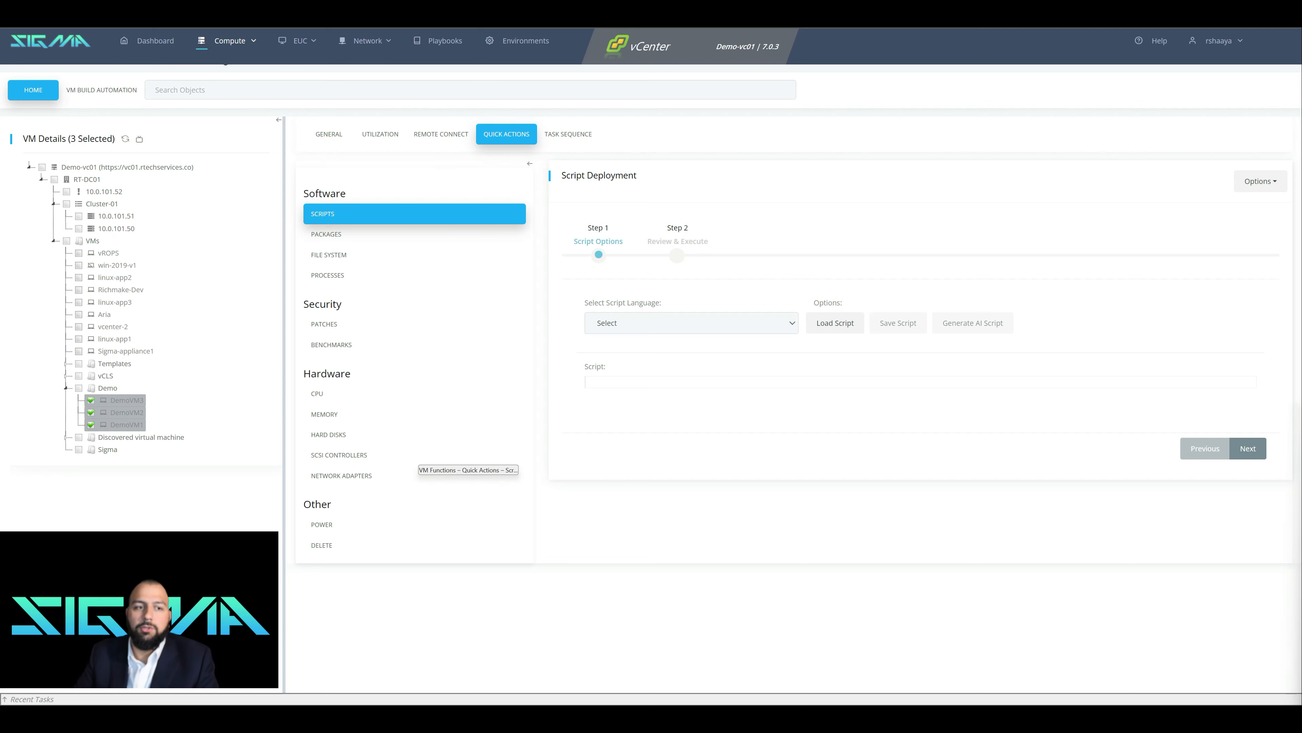
# Choose PowerShell as the script language and browse saved scripts without loading one
pyautogui.click(666, 323)
pyautogui.click(666, 358)
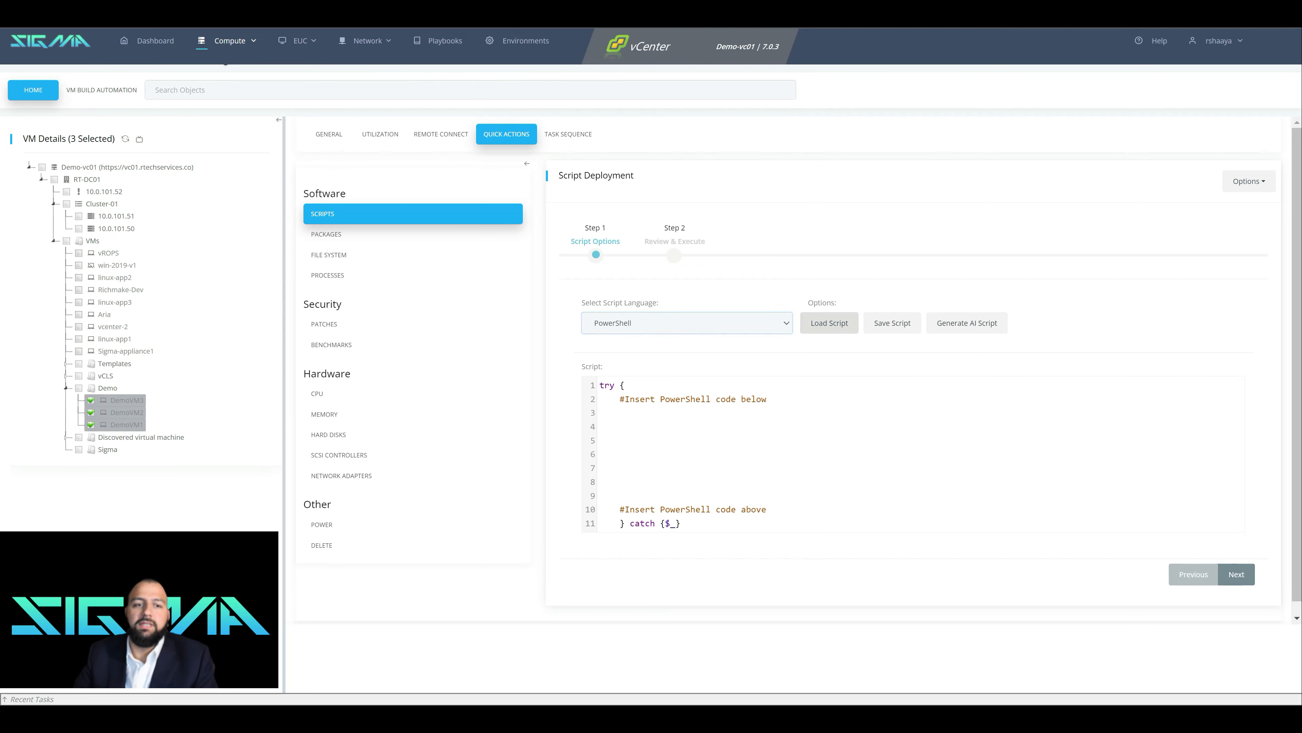
pyautogui.click(829, 322)
pyautogui.click(652, 365)
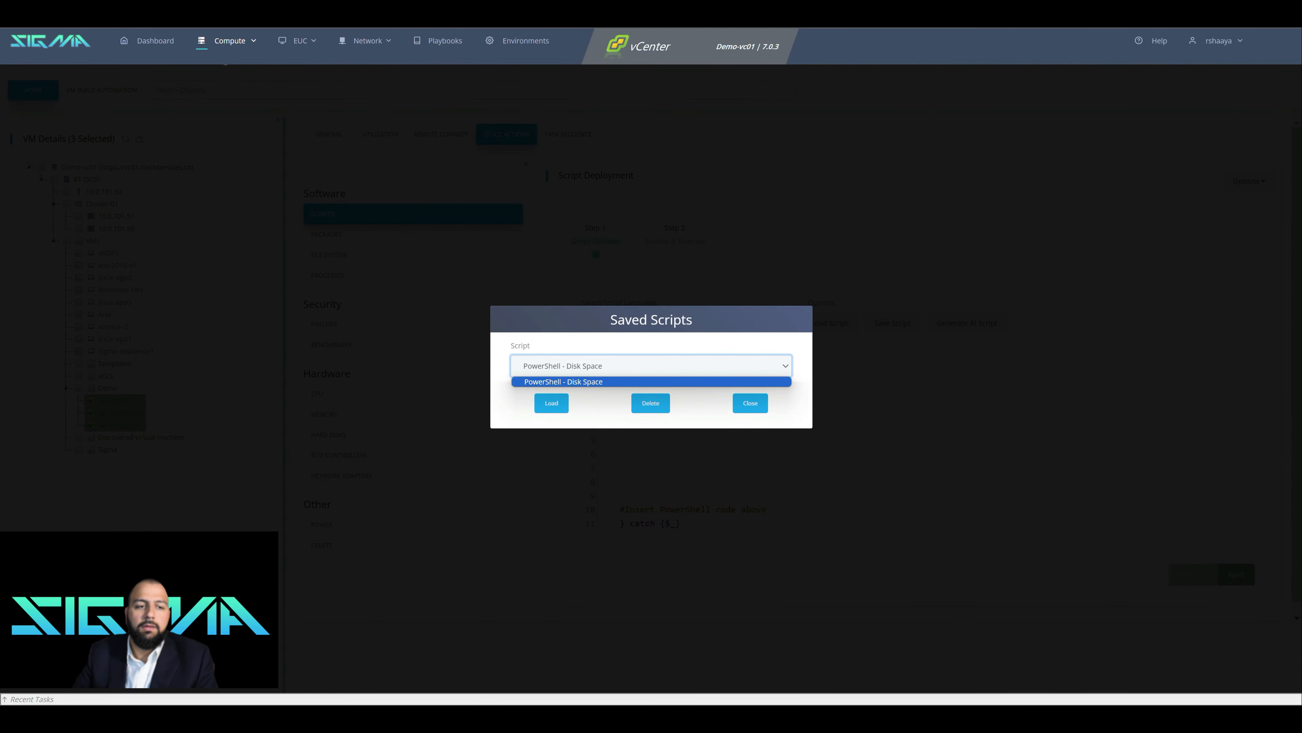
pyautogui.click(651, 381)
pyautogui.click(552, 402)
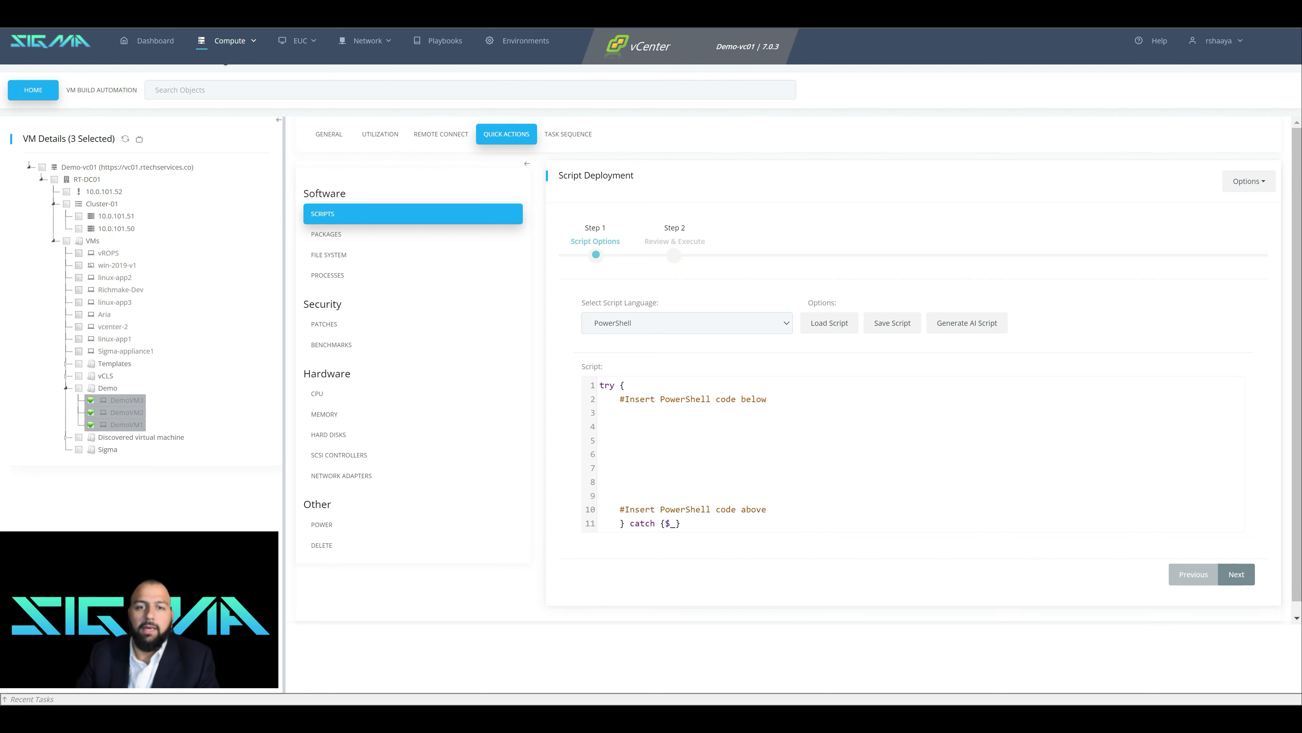
pyautogui.click(1249, 181)
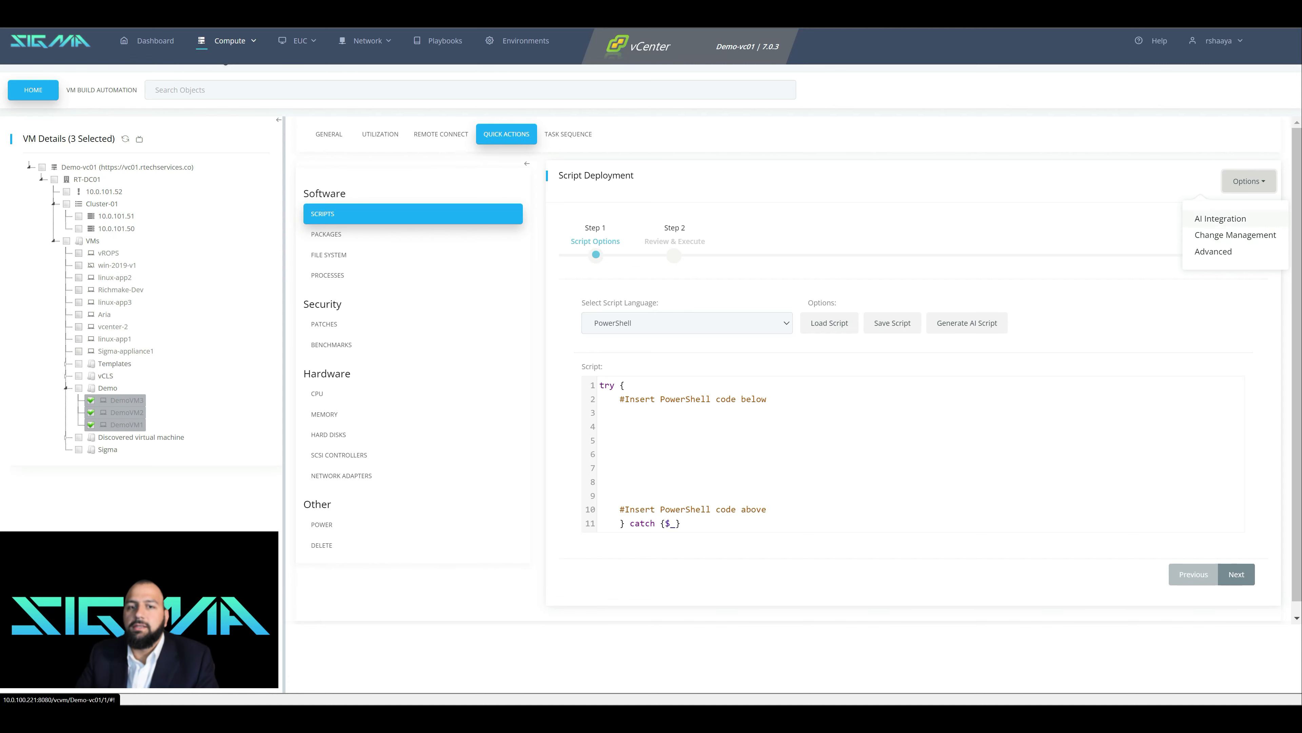
# Select Demo-ChatGPT as the AI environment under AI Integration and save it
pyautogui.click(1220, 219)
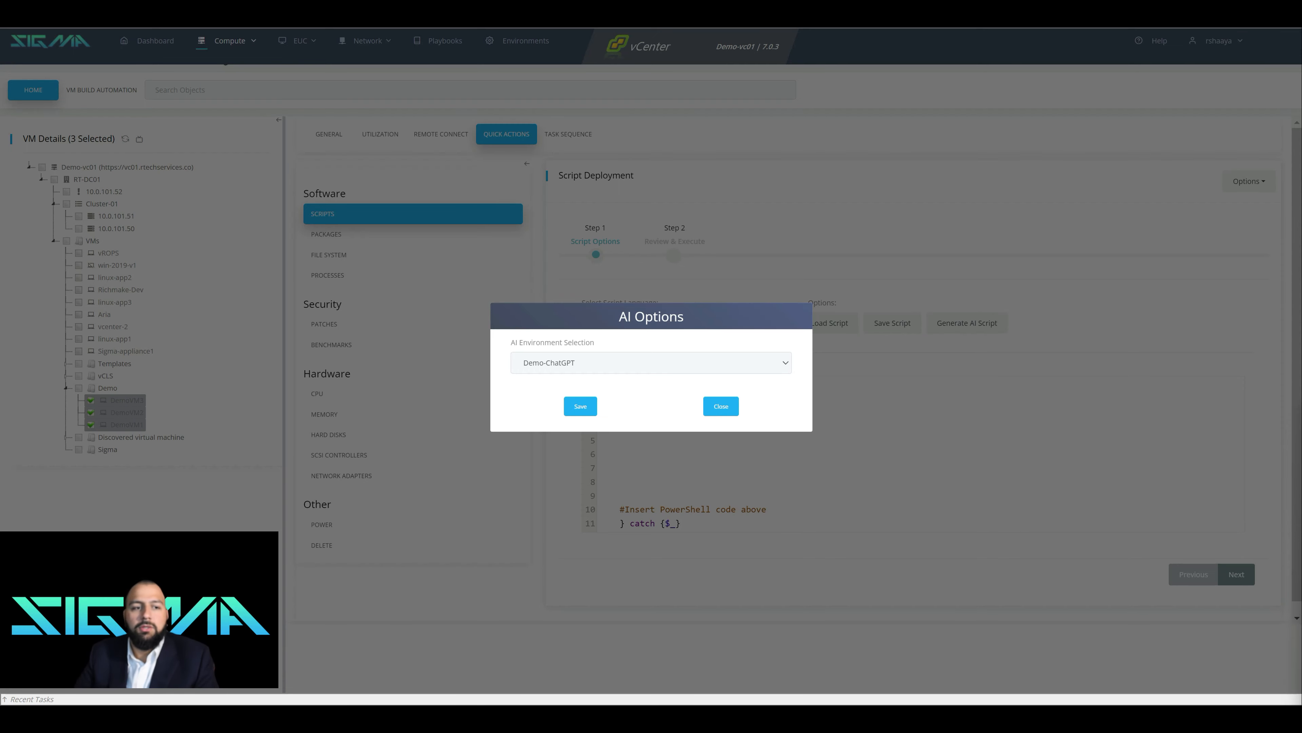
pyautogui.click(651, 363)
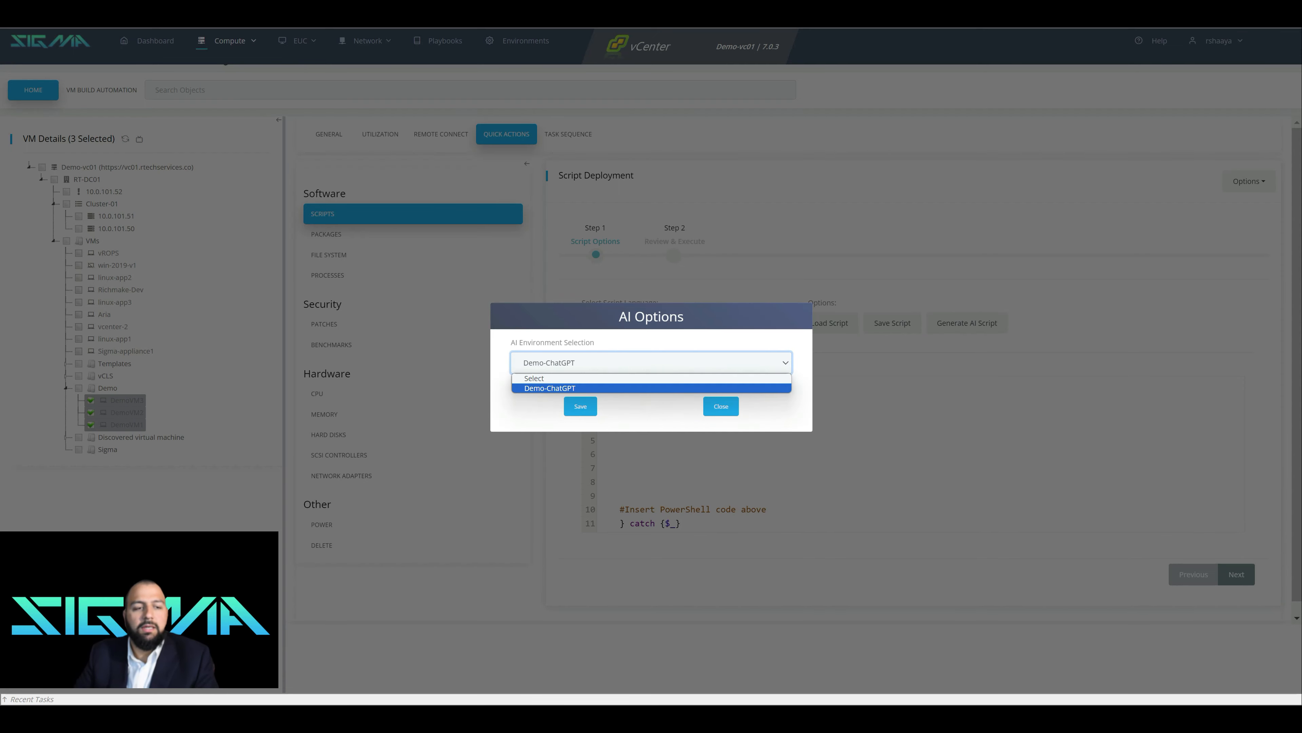
pyautogui.click(579, 388)
pyautogui.click(581, 407)
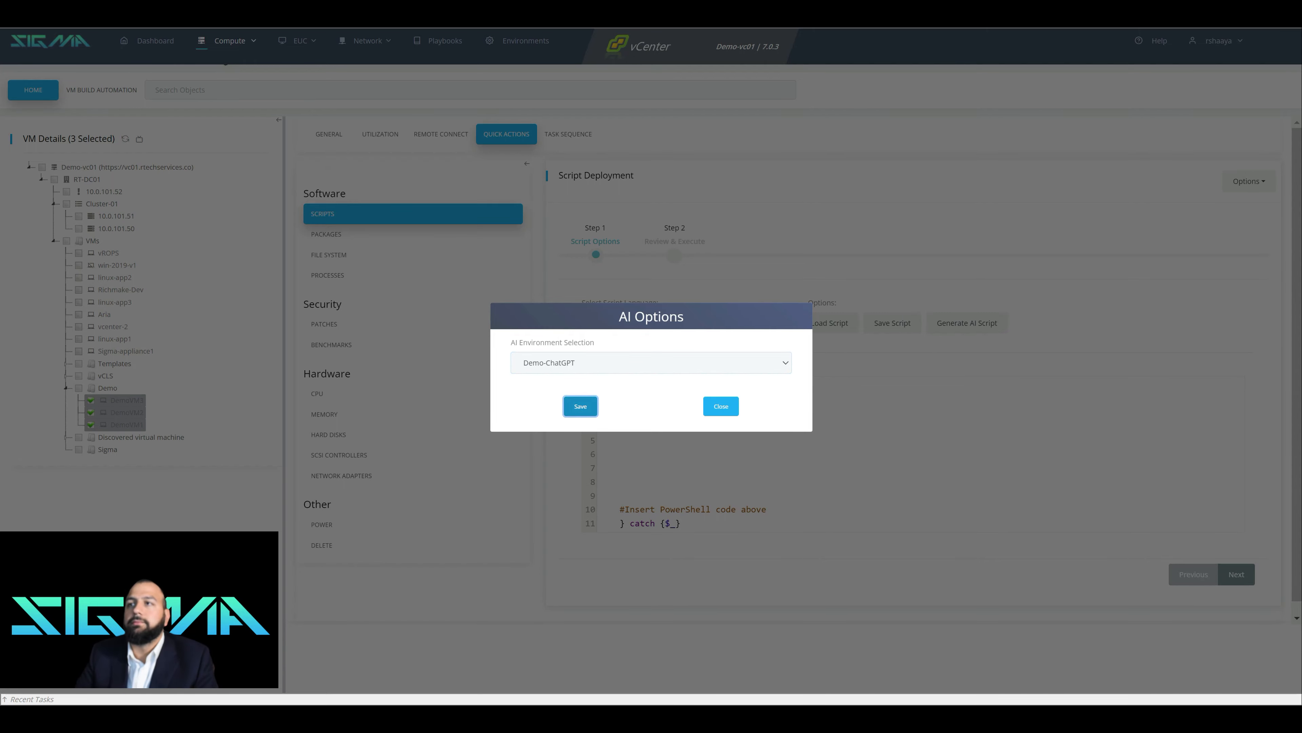
pyautogui.scroll(-1, 793, 370)
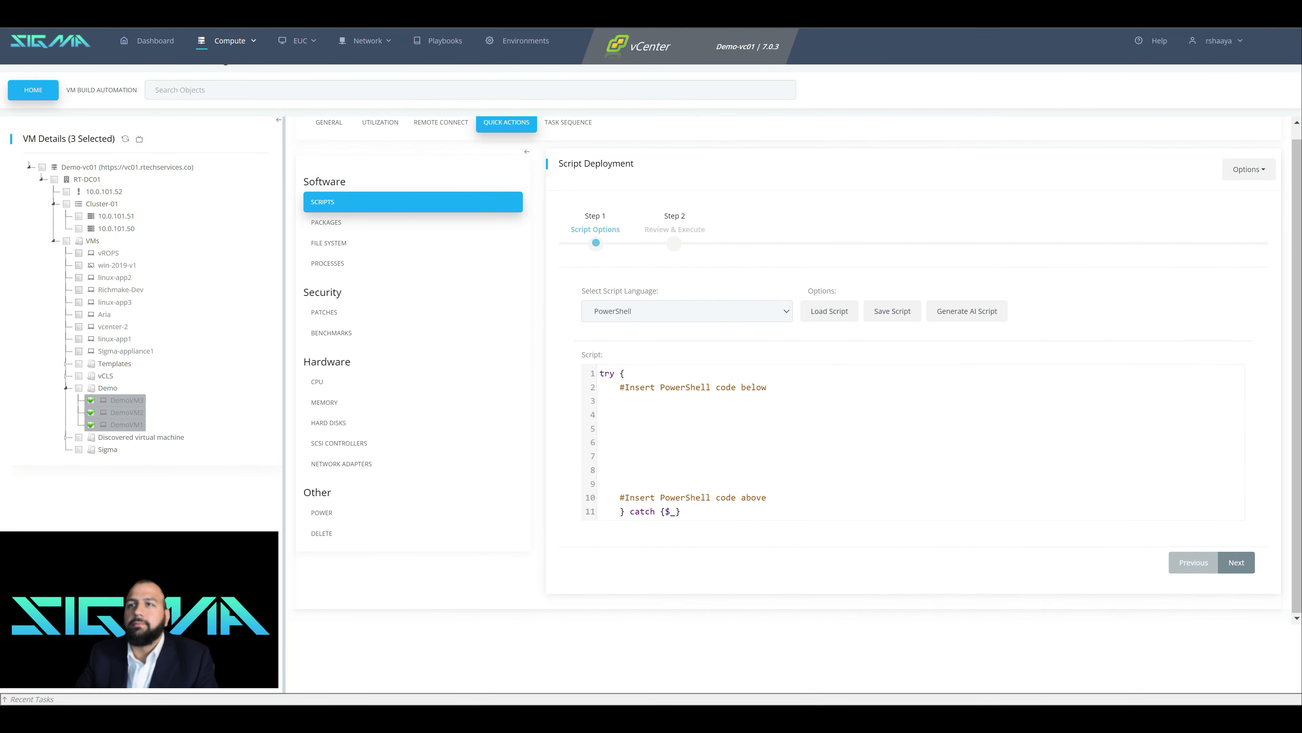
pyautogui.scroll(1, 799, 370)
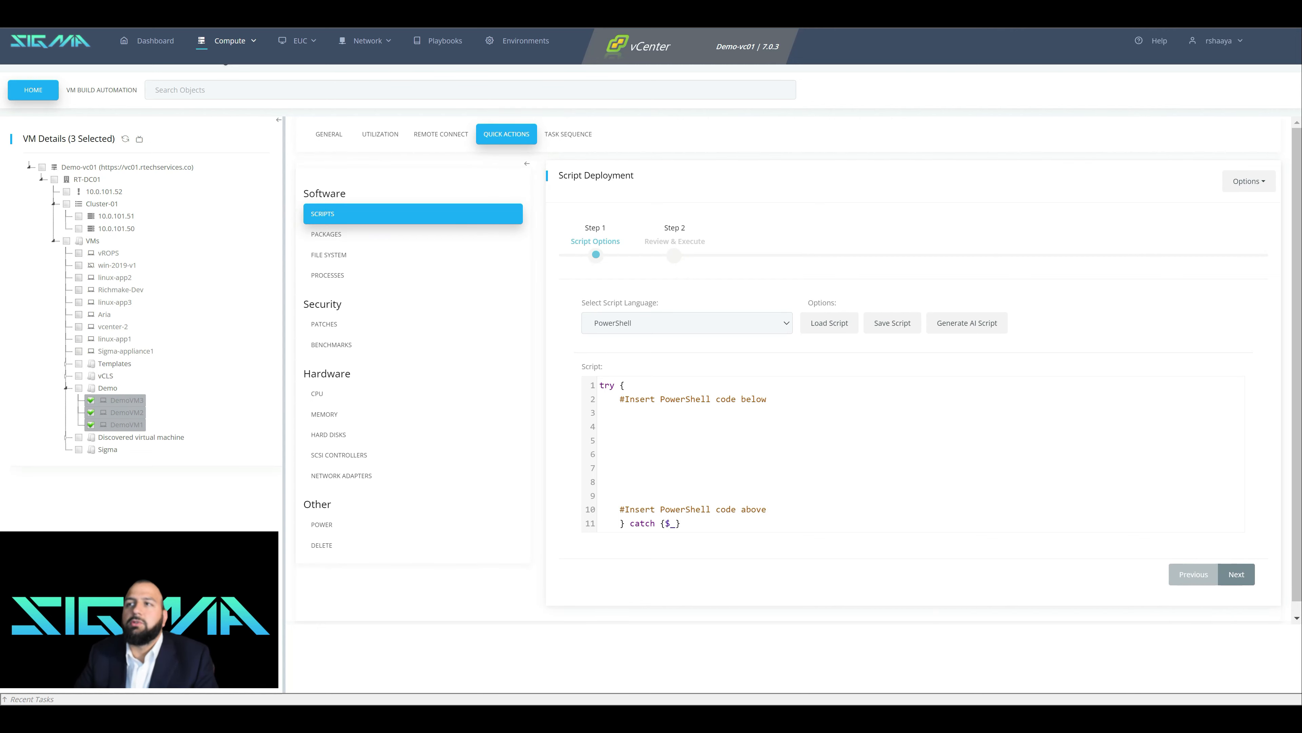
pyautogui.scroll(-1, 880, 333)
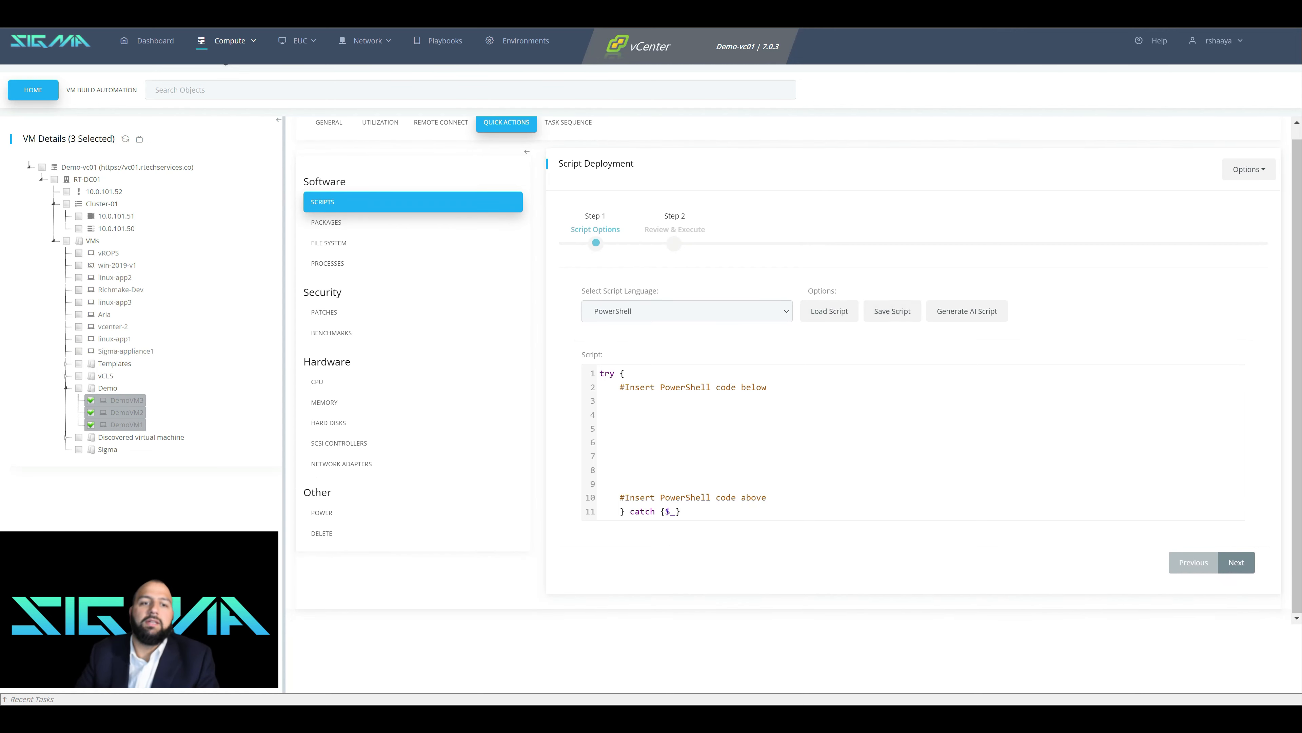
# Generate a PowerShell script with AI from the description 'Get availale storage percentage'
pyautogui.click(967, 311)
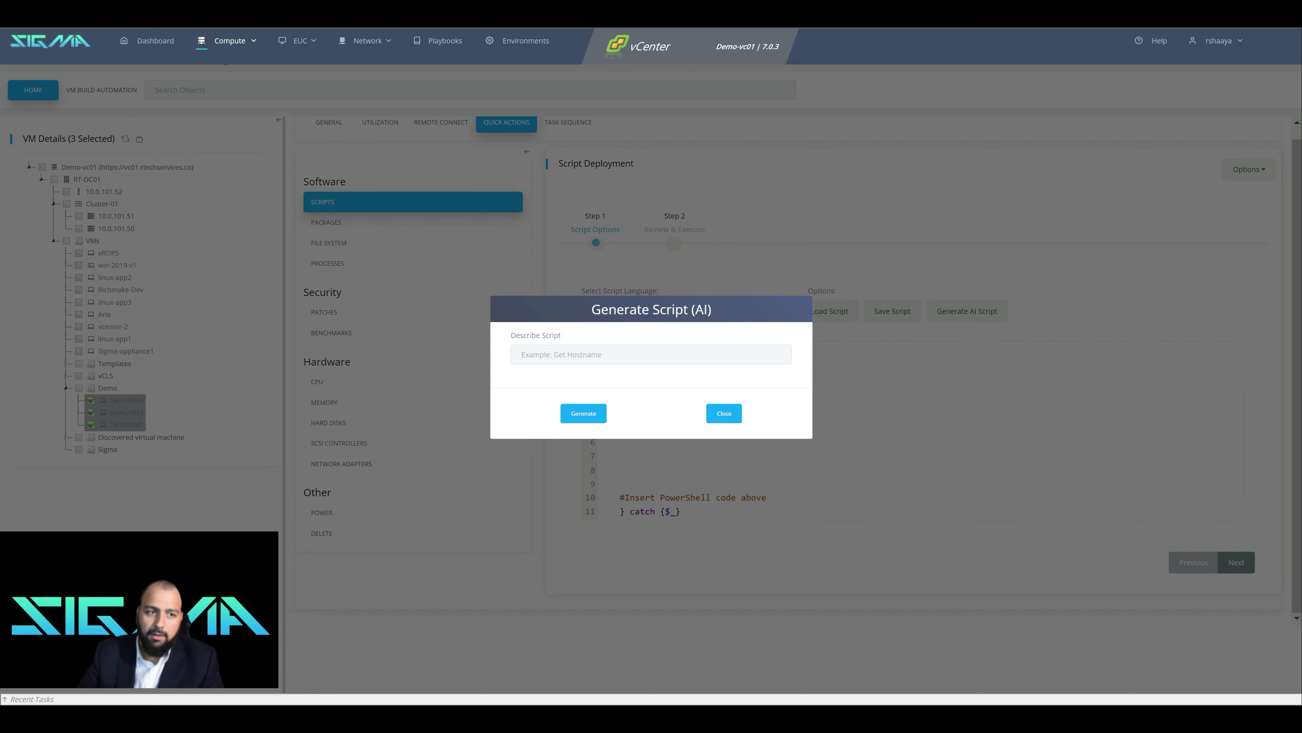
pyautogui.click(651, 354)
pyautogui.write('Get availale storage percentage')
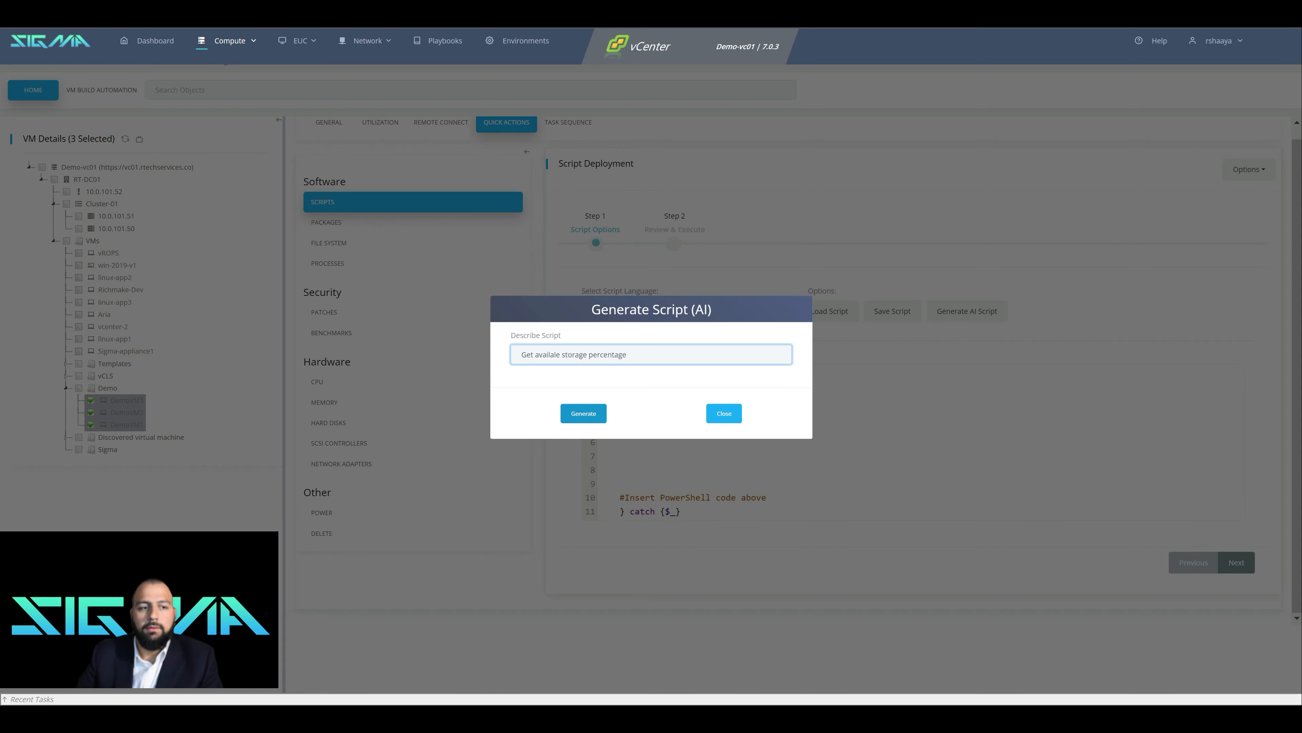
pyautogui.click(584, 413)
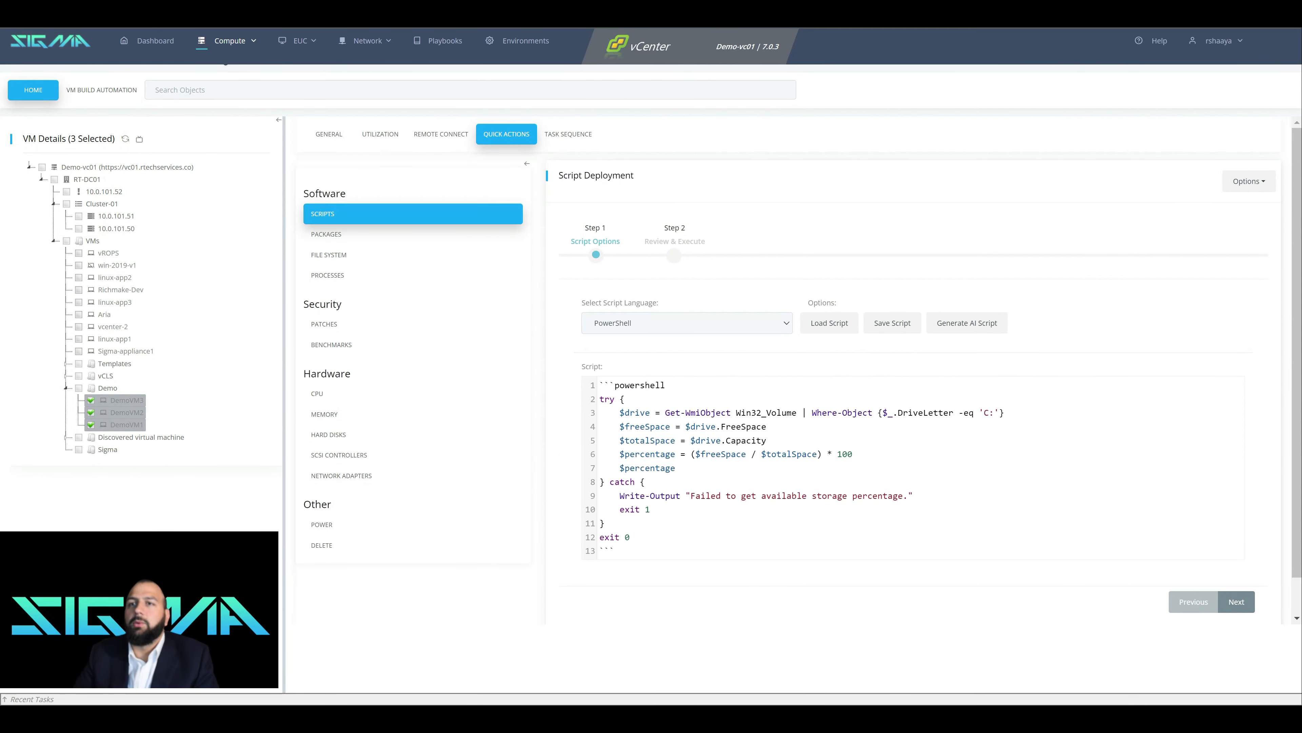
# Delete the closing ``` line, the opening ```powershell fence and the blank first line
pyautogui.scroll(-1, 800, 364)
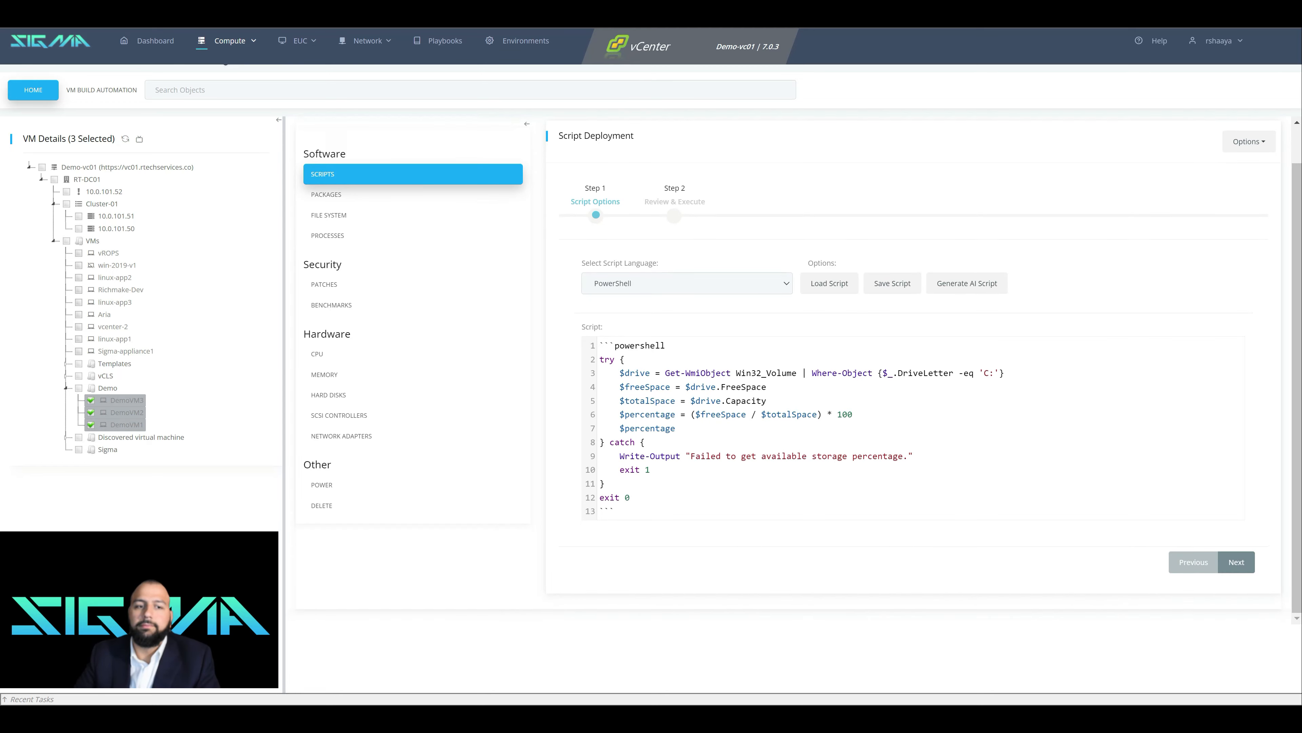
pyautogui.hotkey('shift', 'Home')
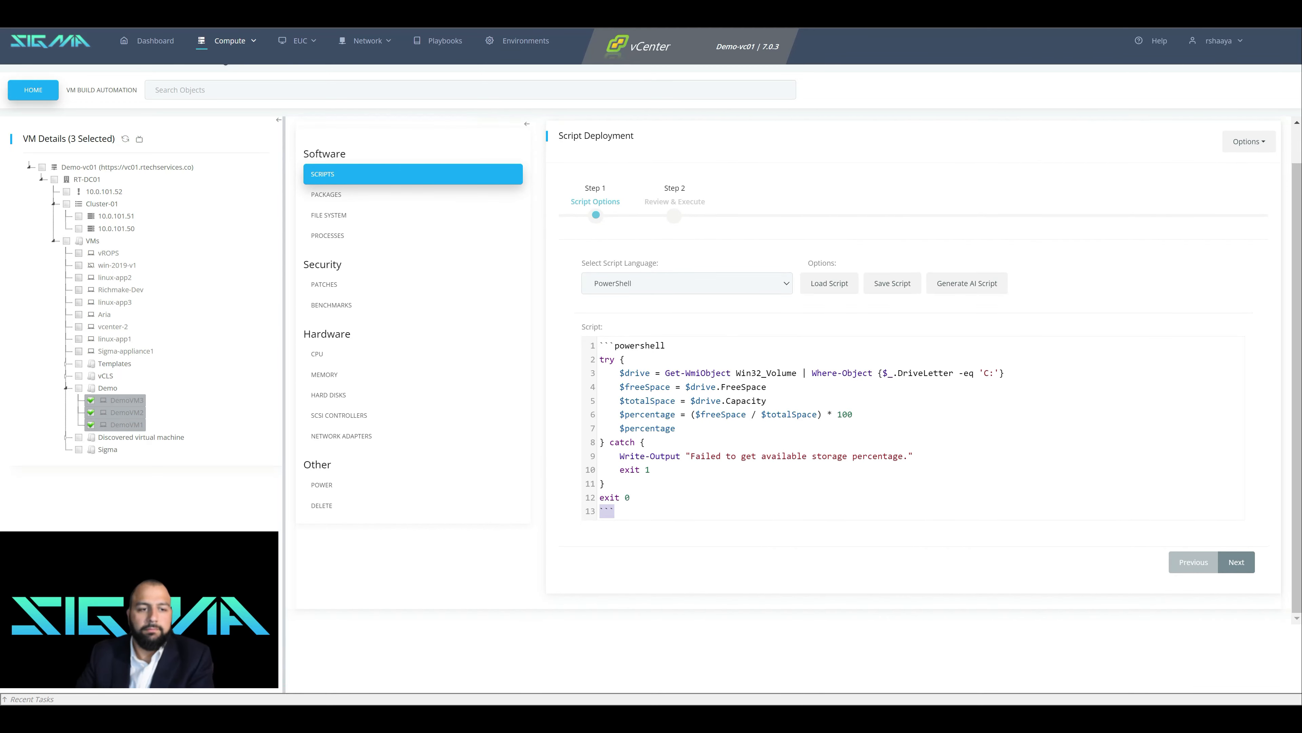
pyautogui.press('Delete')
pyautogui.moveTo(667, 346); pyautogui.dragTo(599, 346)
pyautogui.press('Delete')
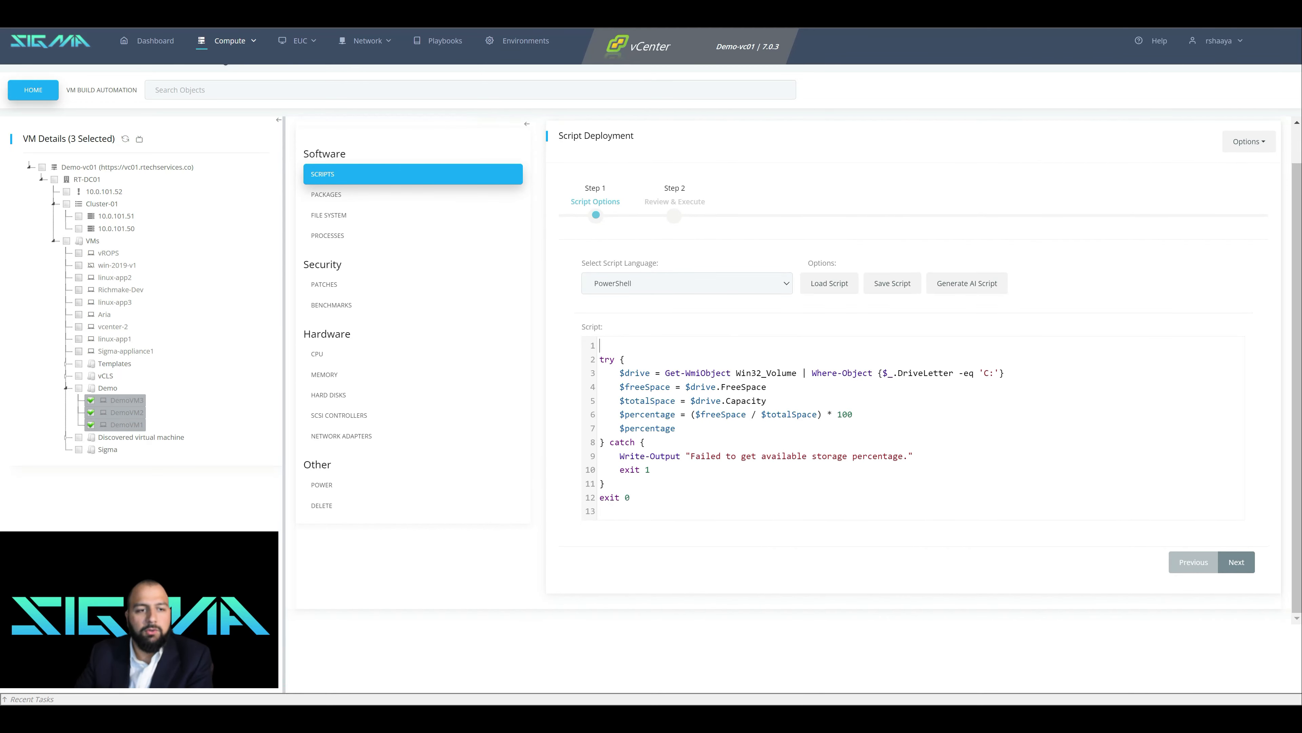
pyautogui.press('Delete')
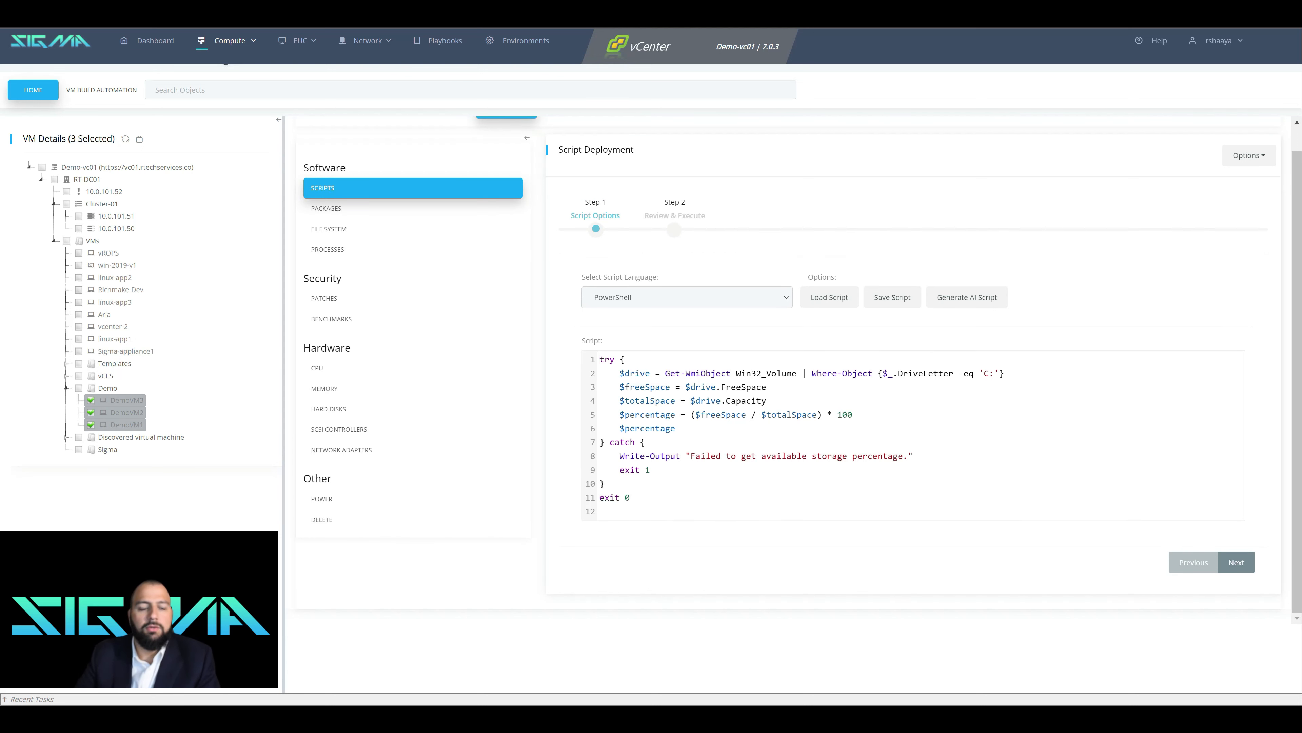
pyautogui.scroll(1, 798, 370)
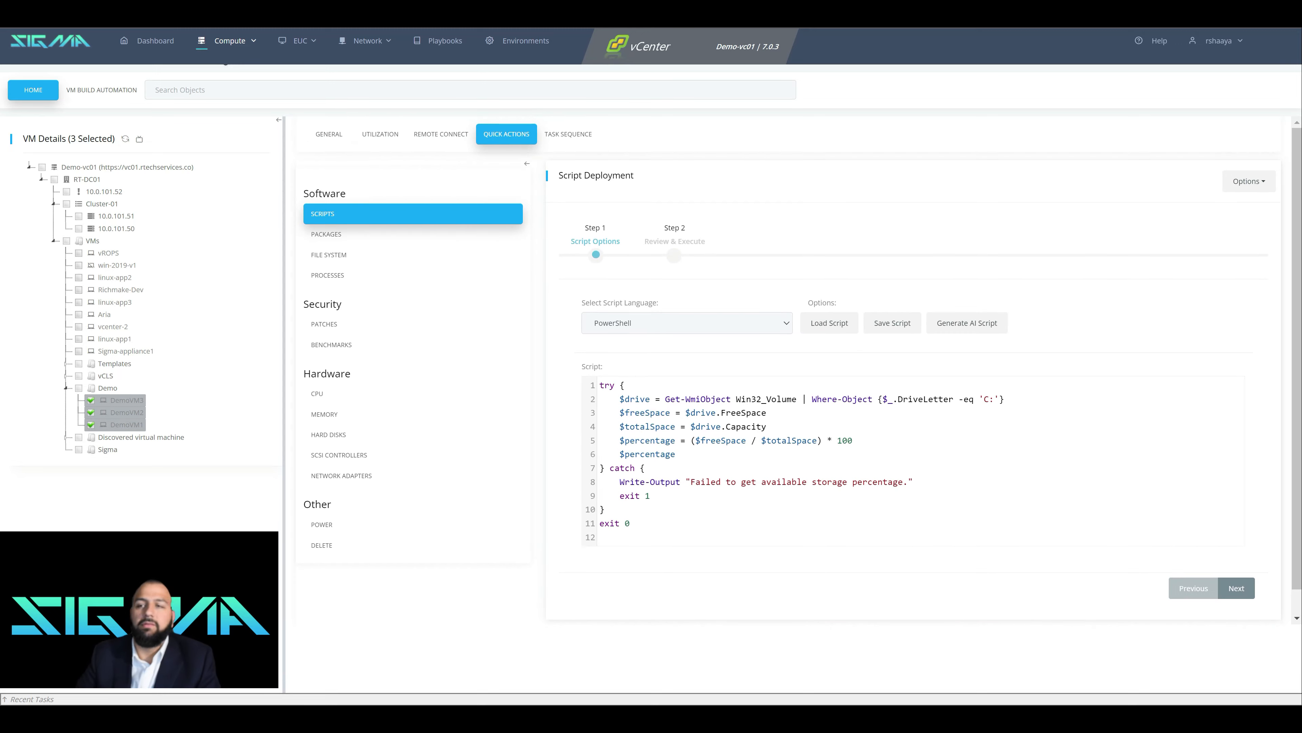
pyautogui.scroll(-1, 798, 370)
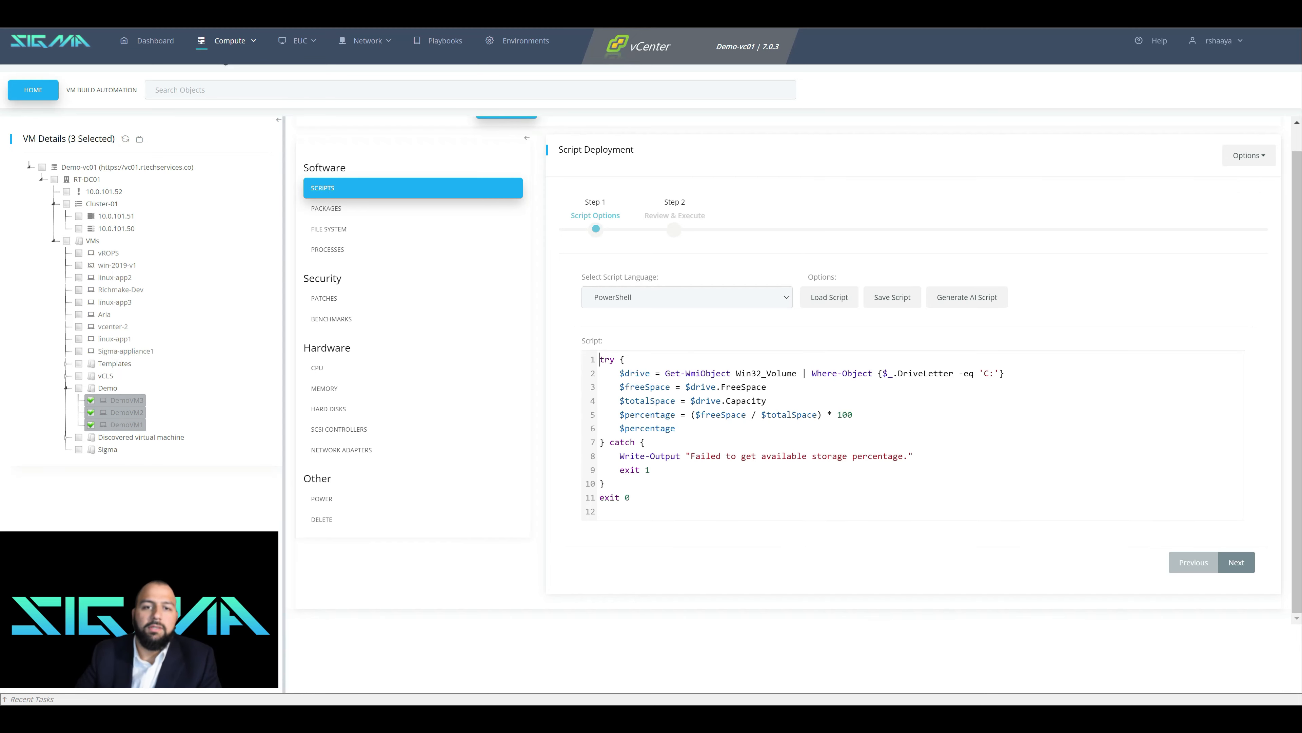
# Set the Advanced connection protocol to WinRM, save, and advance to Review & Execute
pyautogui.click(1249, 155)
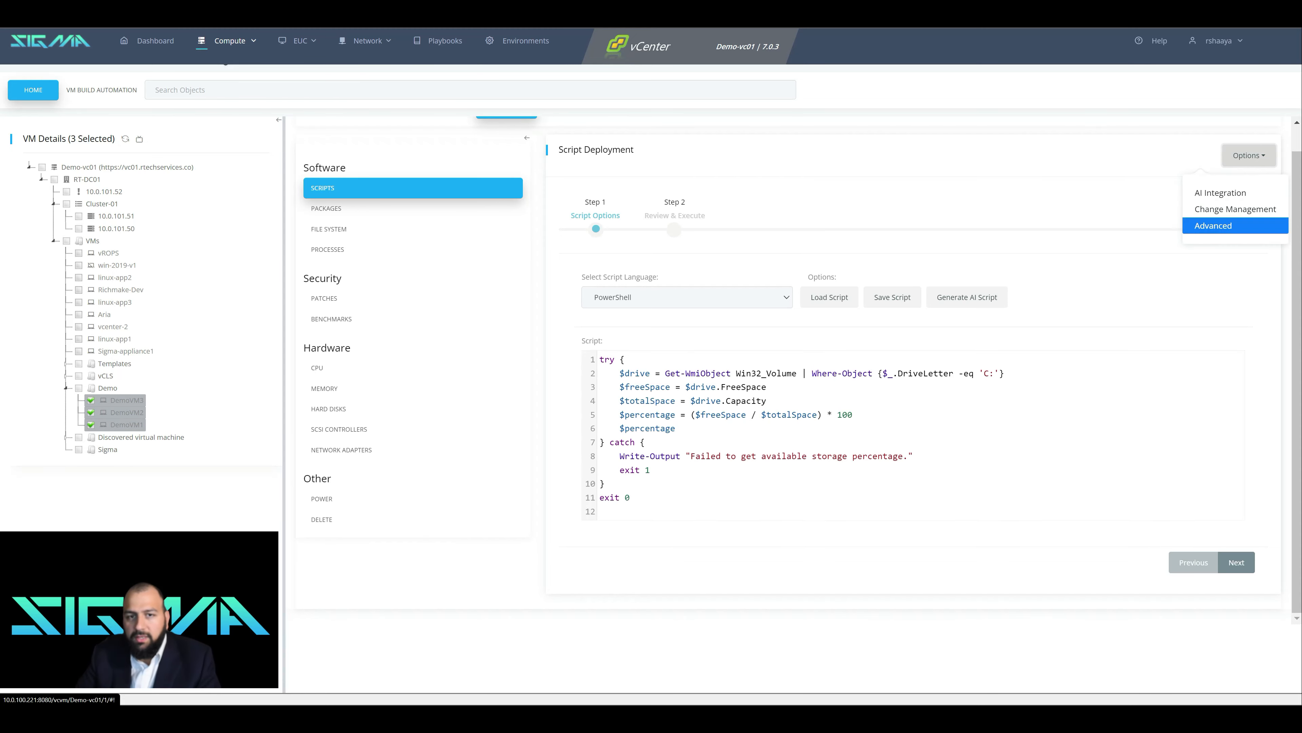
pyautogui.click(1213, 226)
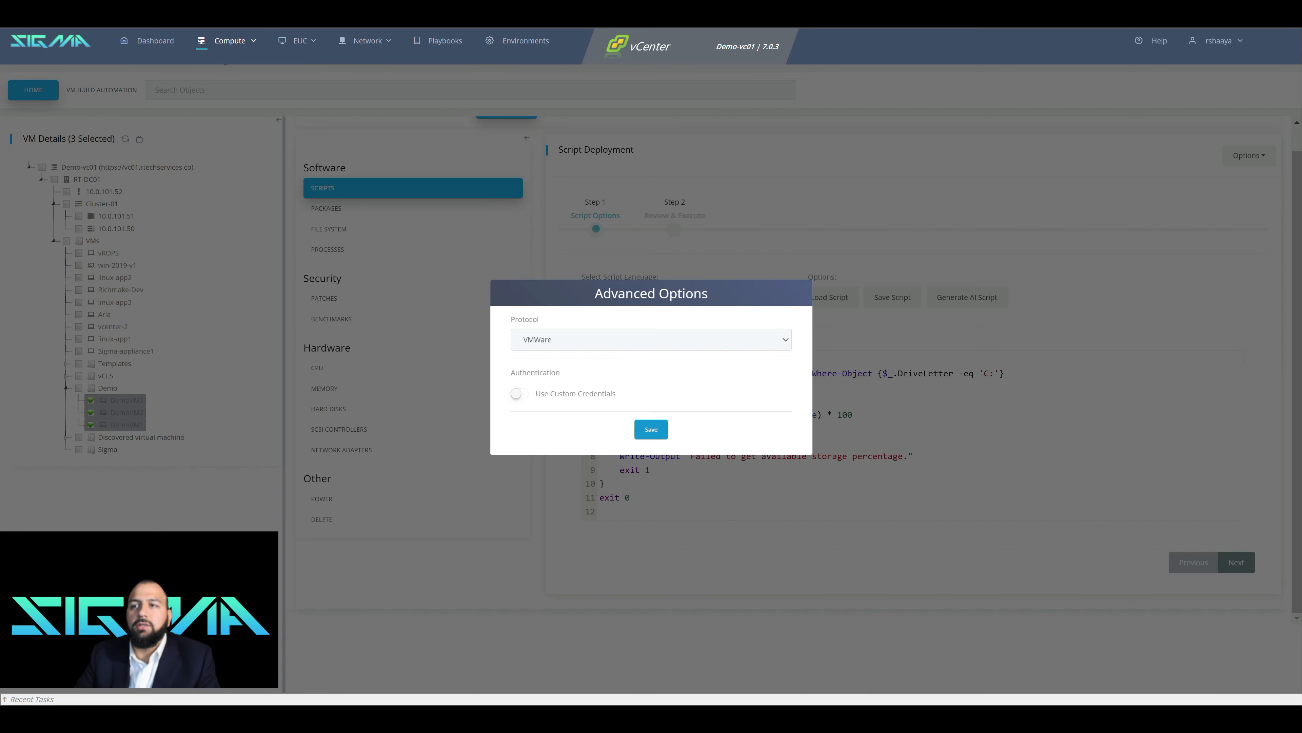
pyautogui.click(519, 393)
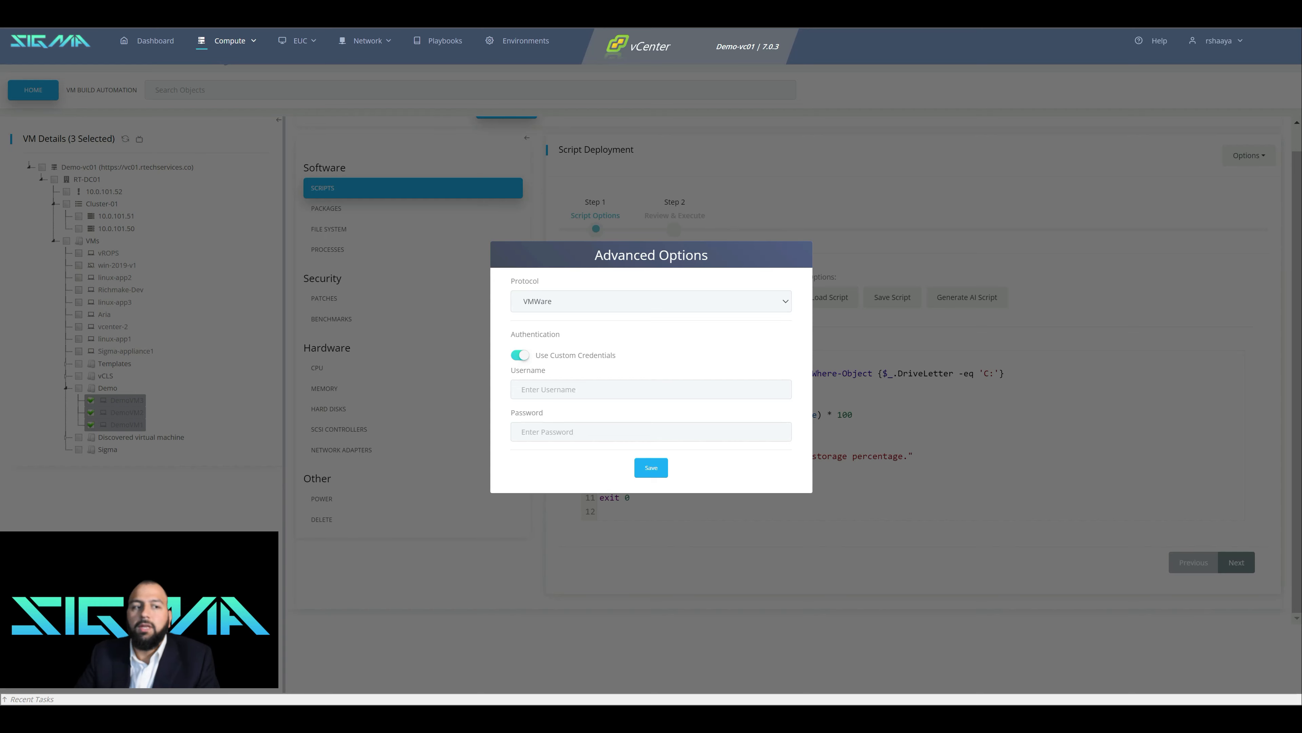
pyautogui.click(520, 355)
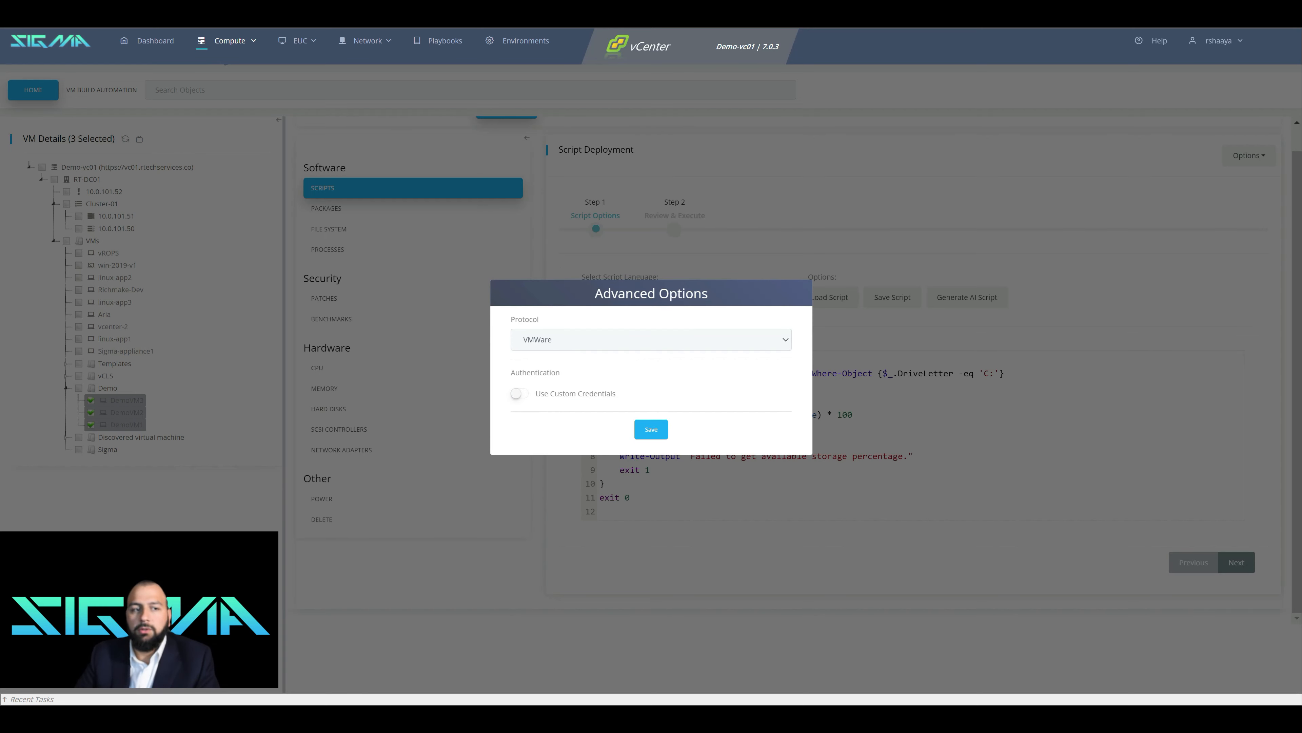
pyautogui.click(652, 340)
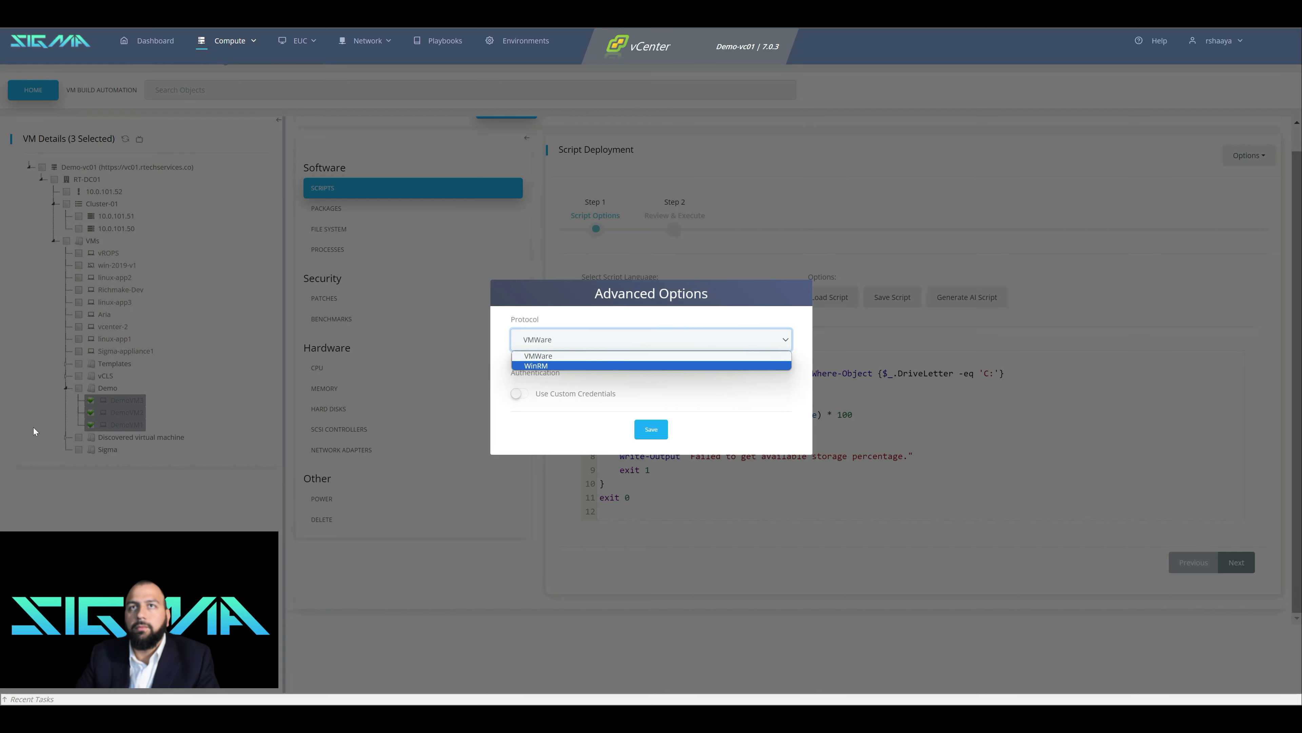
pyautogui.click(33, 446)
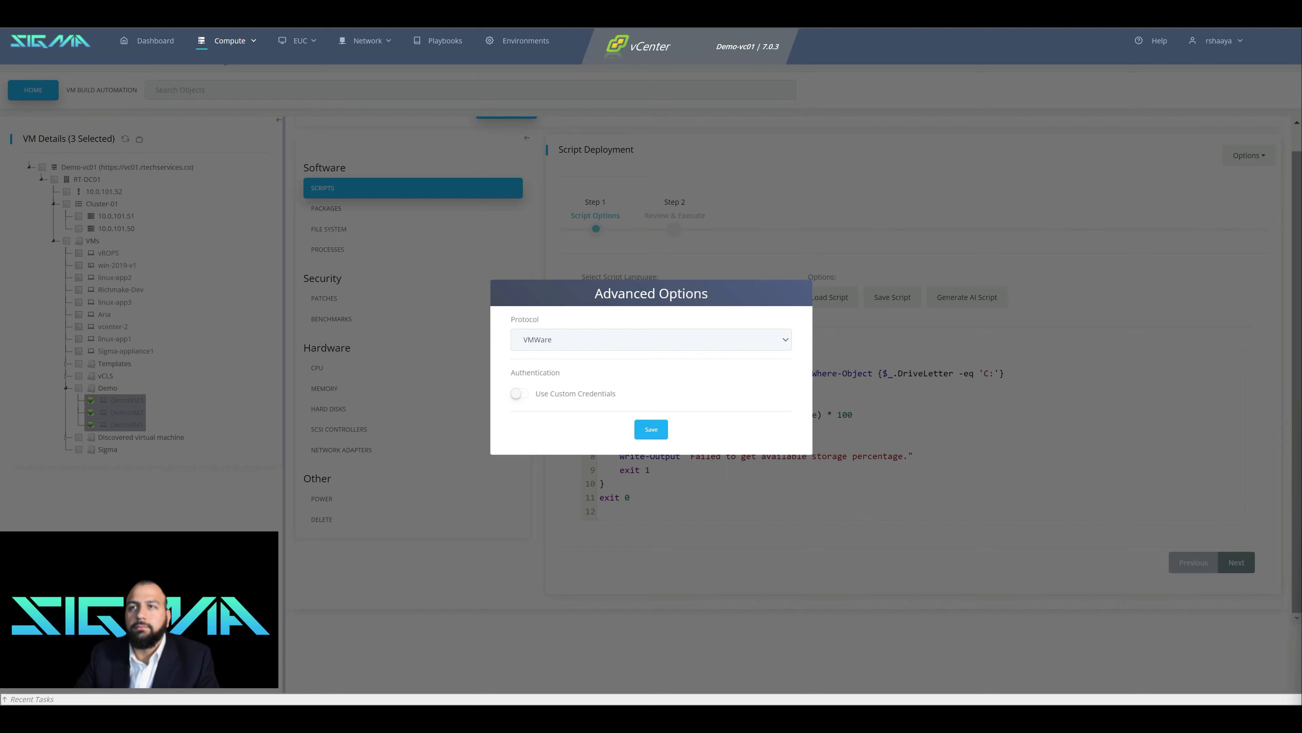
pyautogui.click(651, 339)
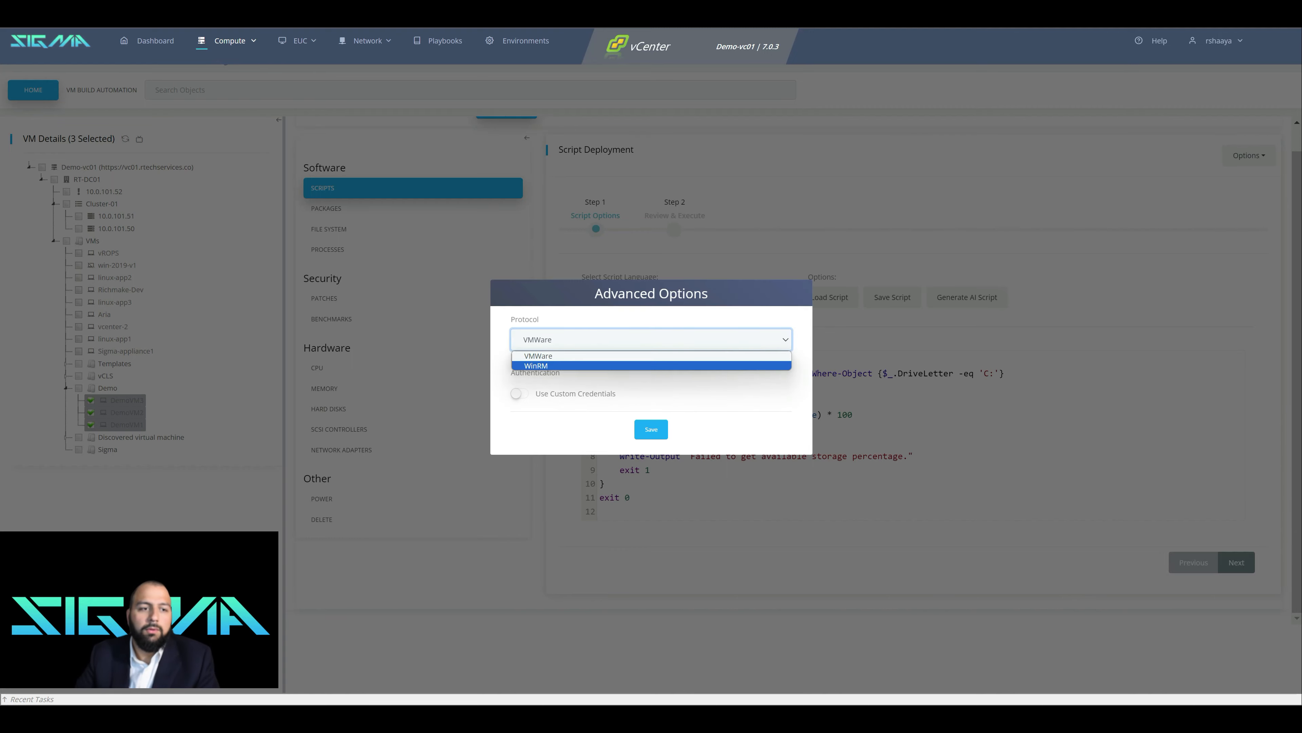
pyautogui.click(651, 365)
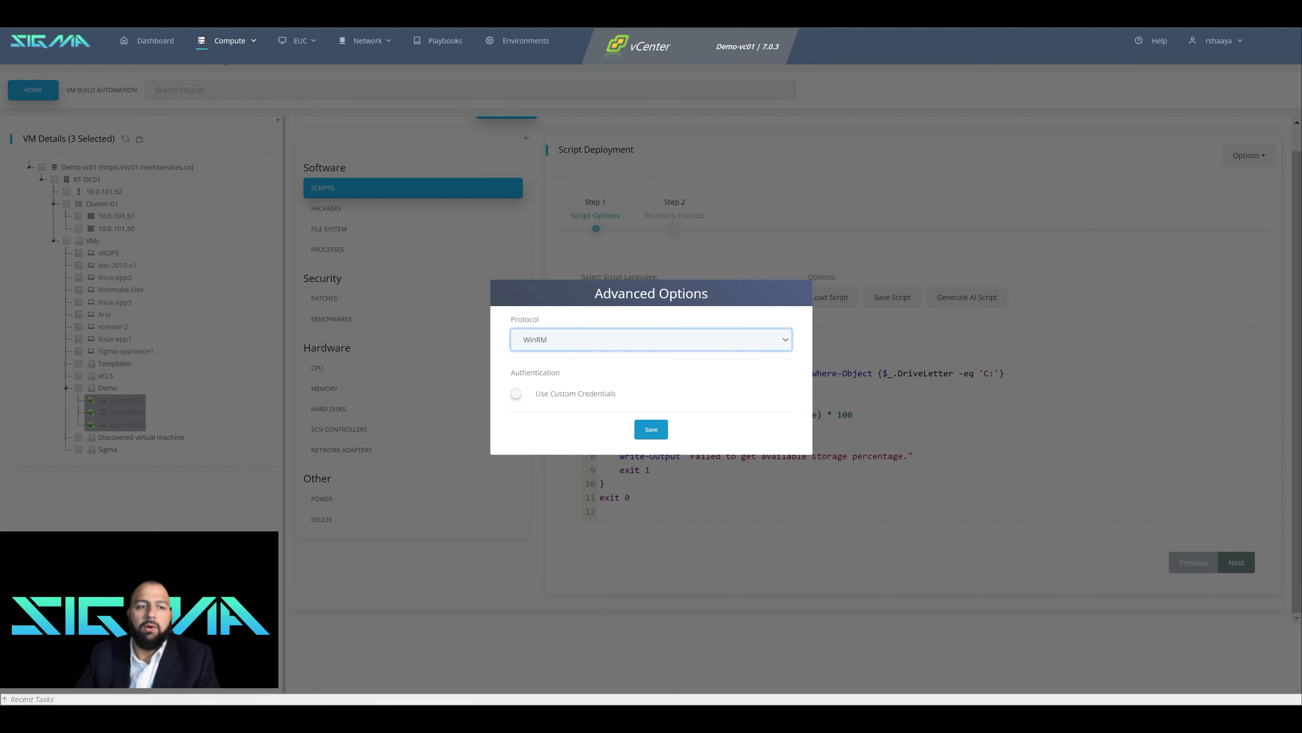
pyautogui.click(651, 429)
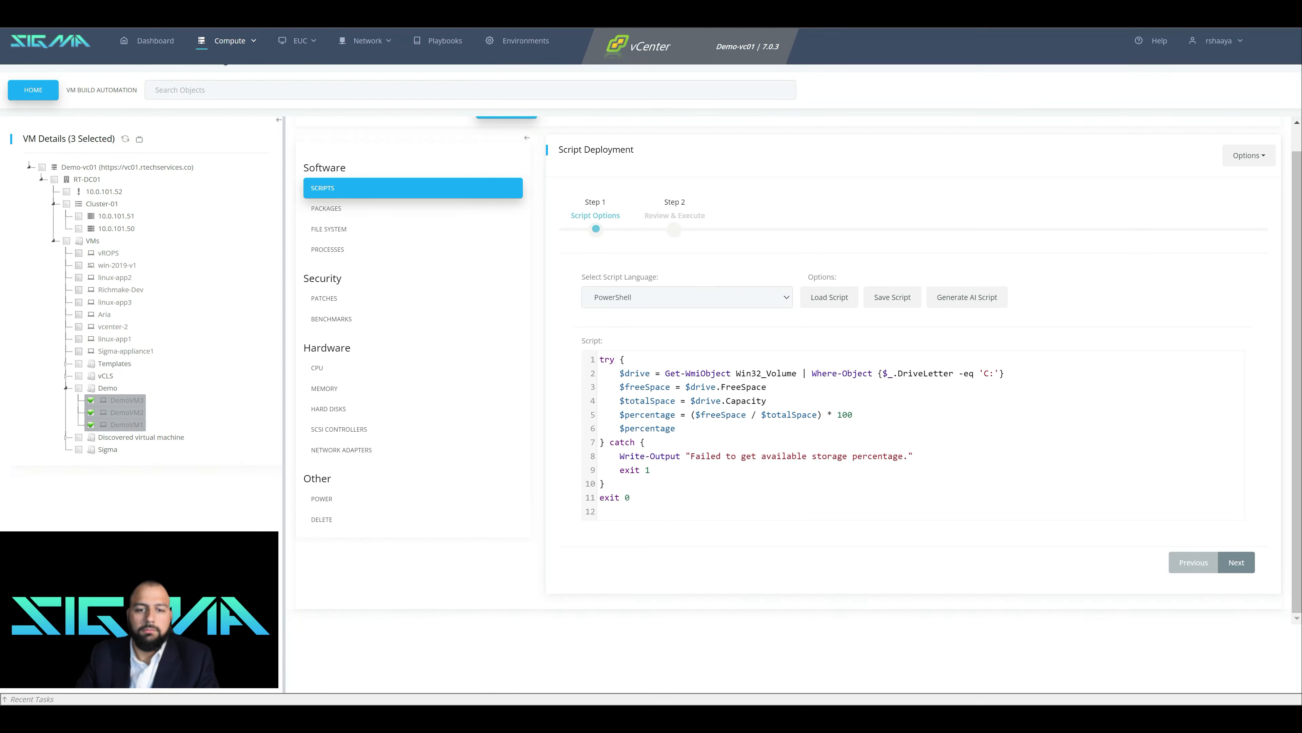
pyautogui.click(1236, 562)
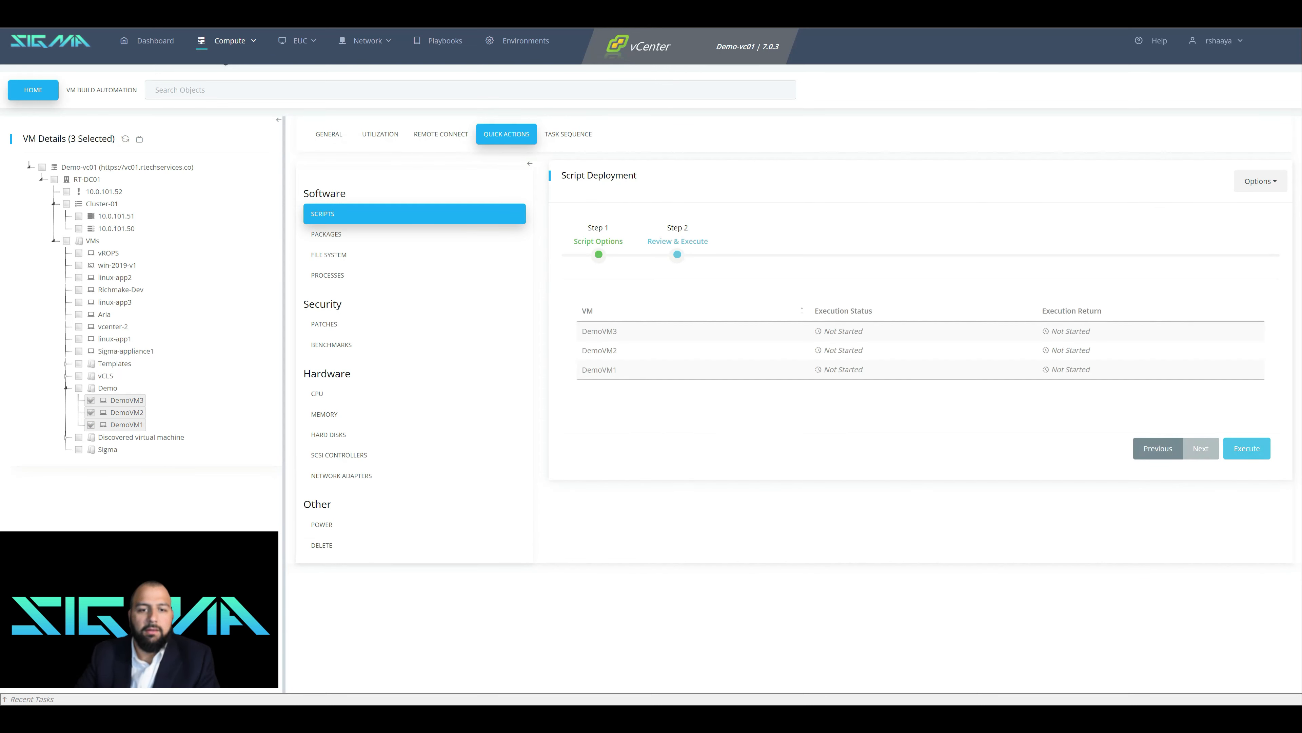
# Execute the C: free-space script on DemoVM1–3 and inspect DemoVM3's returned ~62% value
pyautogui.click(1247, 449)
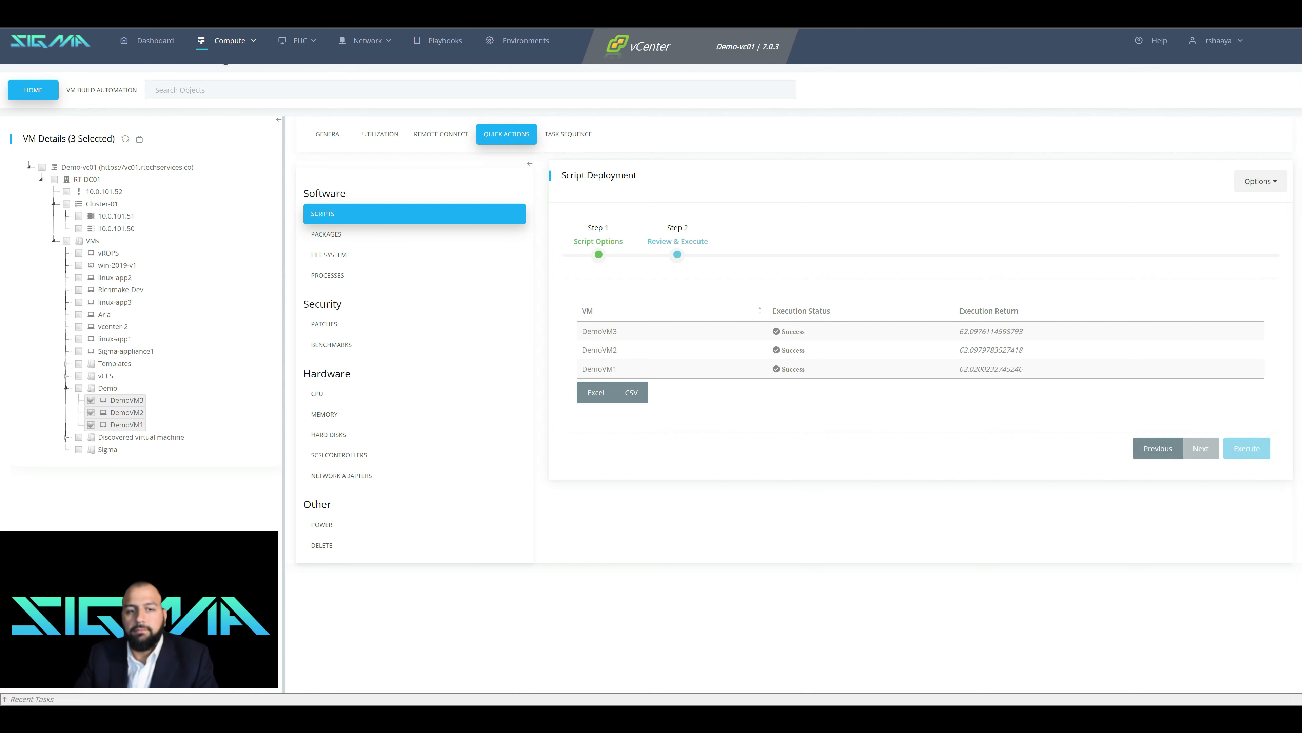
pyautogui.doubleClick(991, 331)
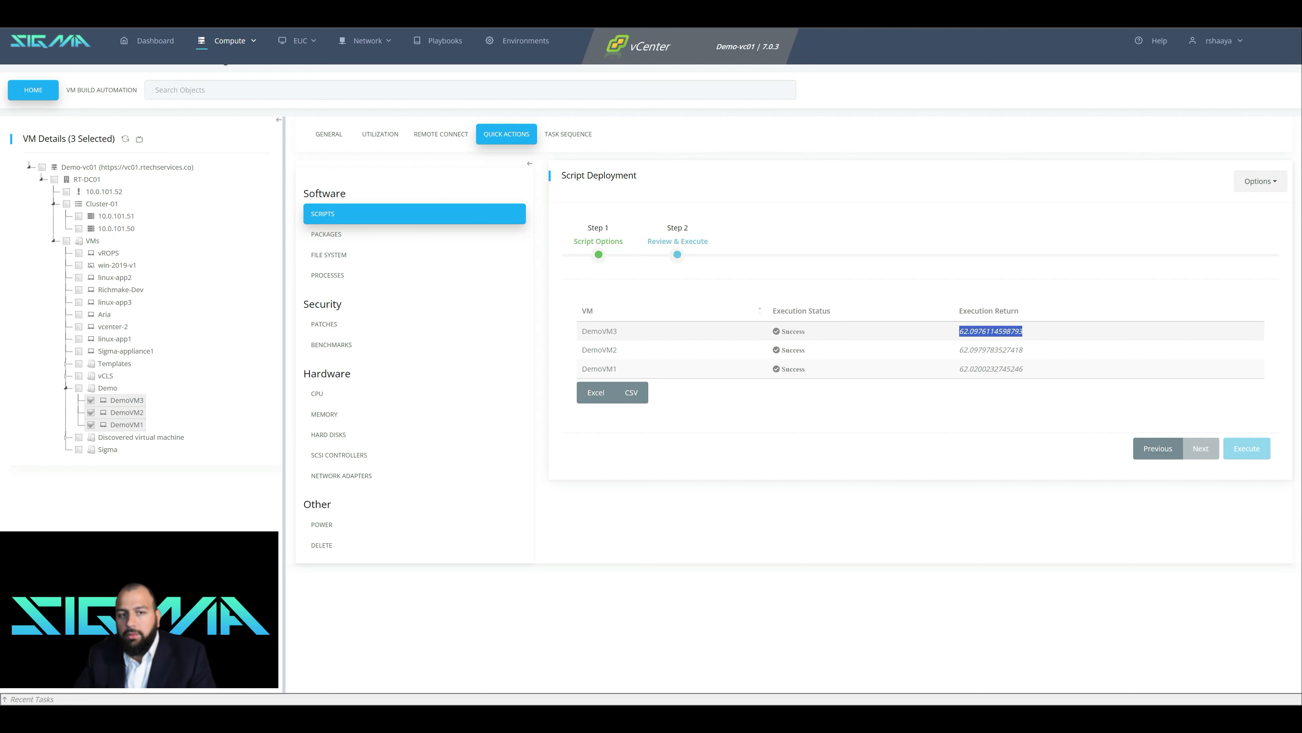
pyautogui.click(995, 371)
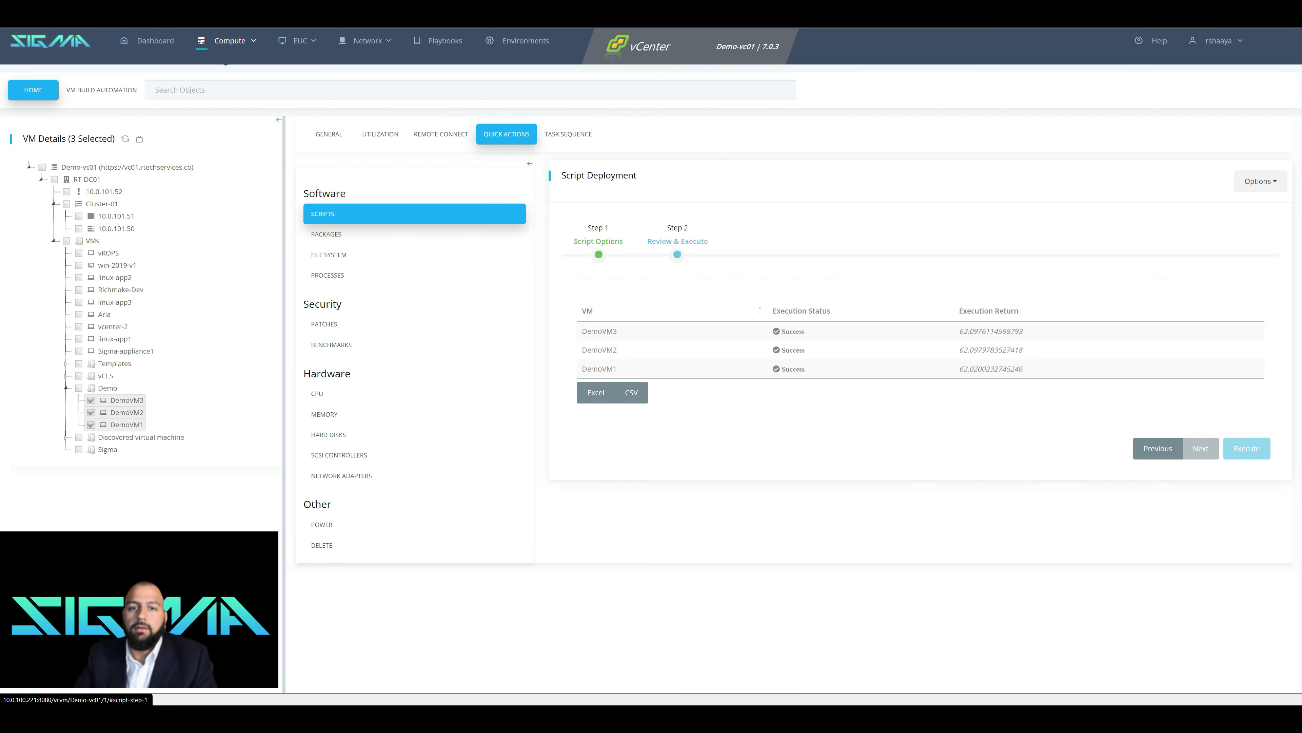
pyautogui.click(598, 241)
# Set the advanced connection protocol to VMWare and save
pyautogui.click(1249, 181)
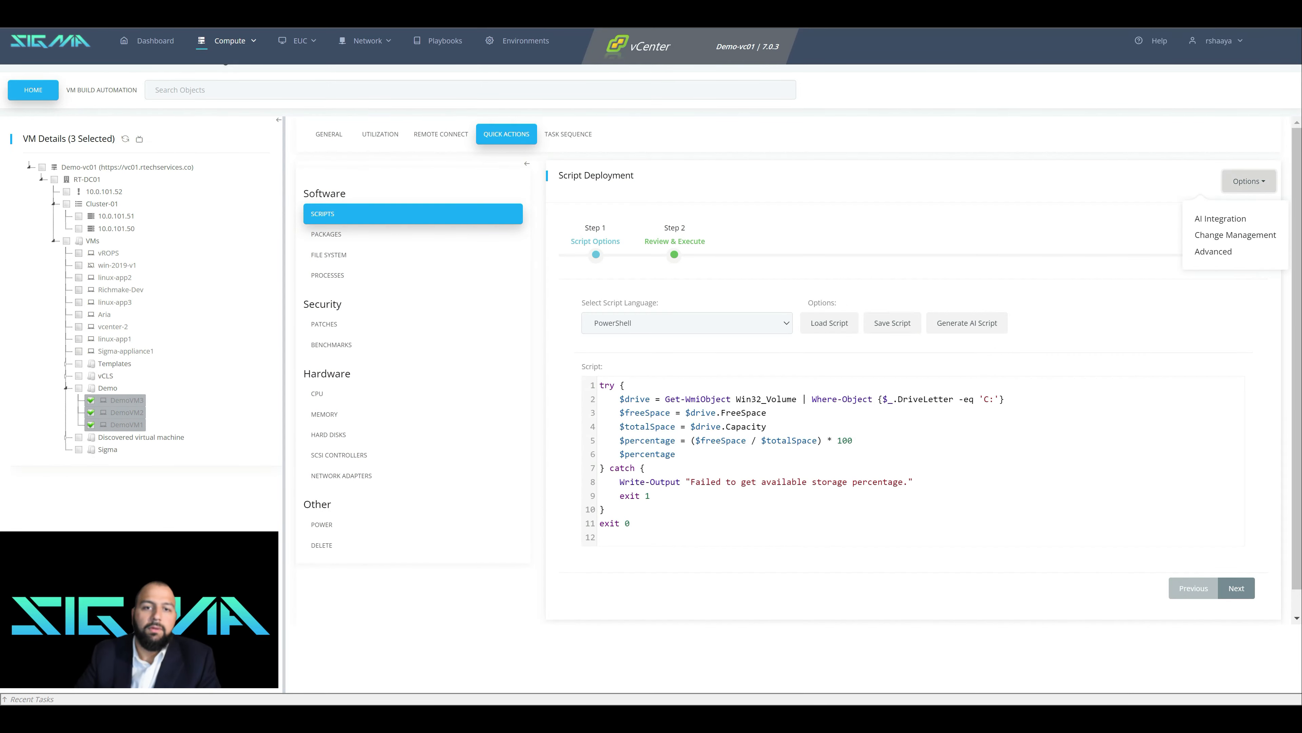
pyautogui.click(1214, 251)
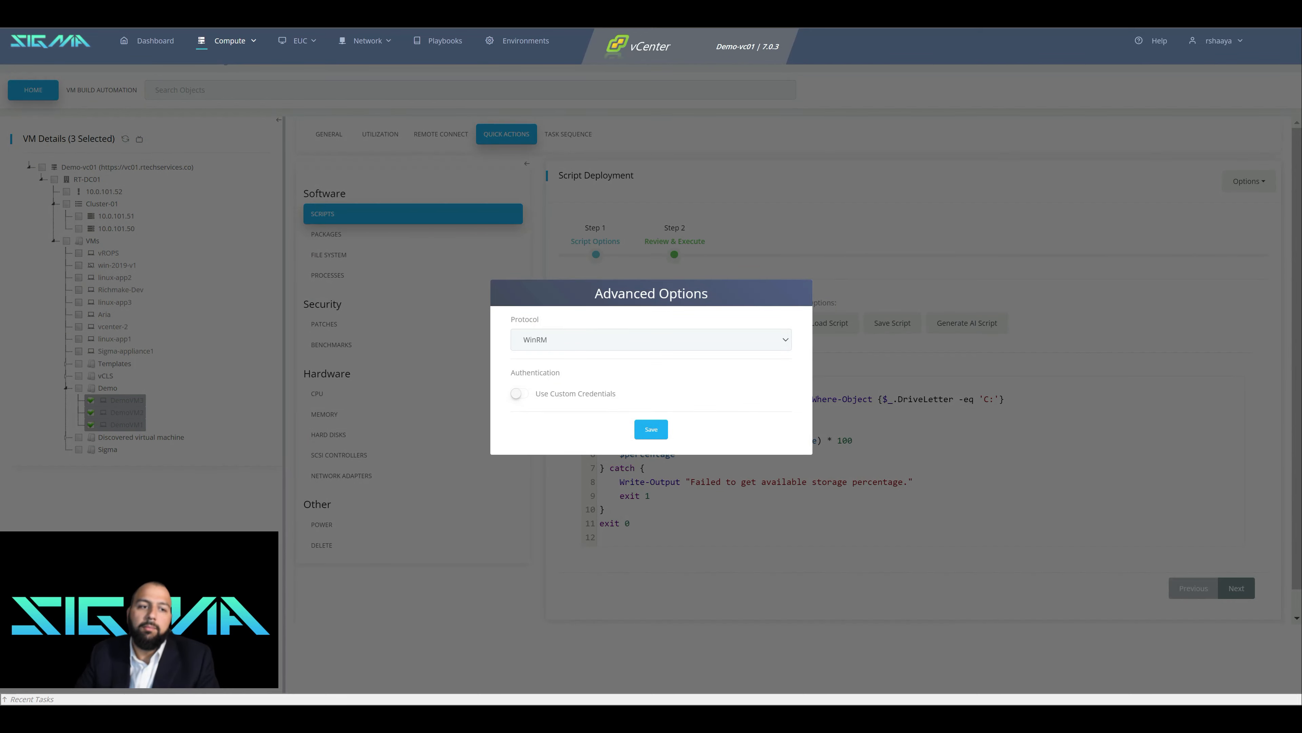
pyautogui.click(651, 339)
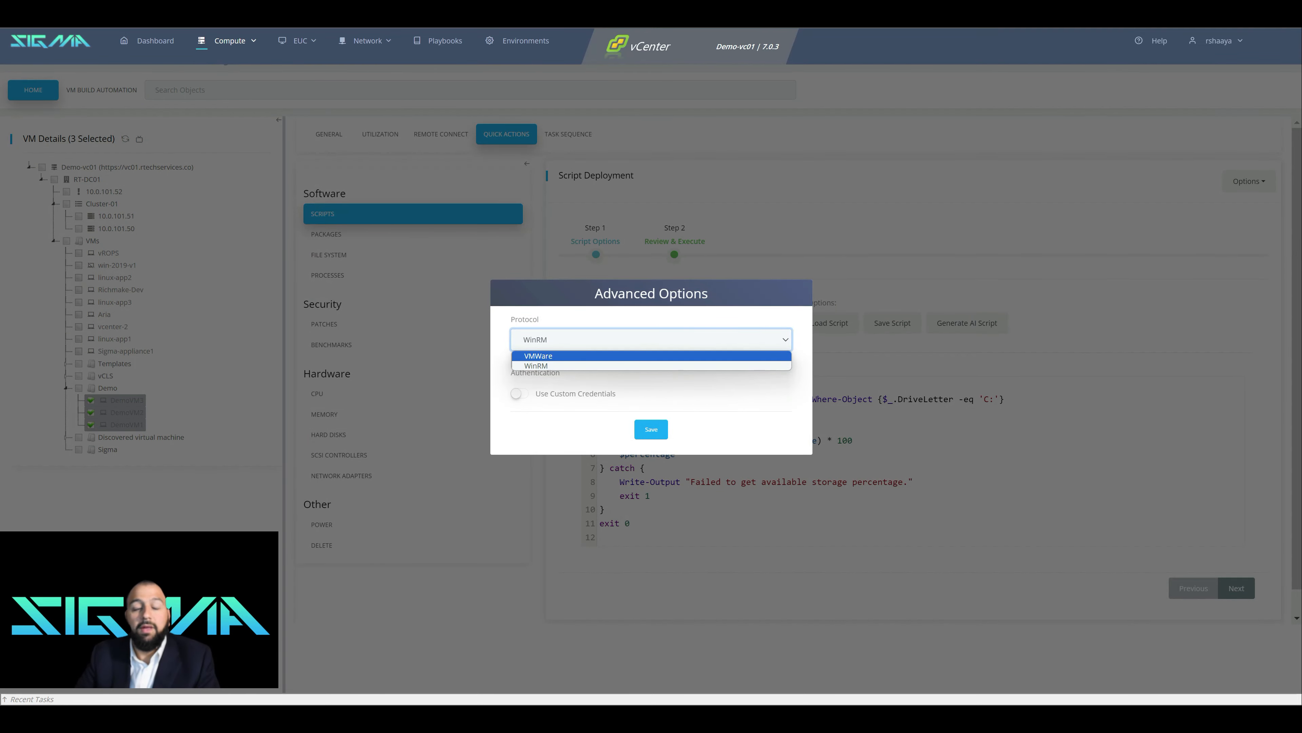
pyautogui.click(538, 355)
pyautogui.click(651, 429)
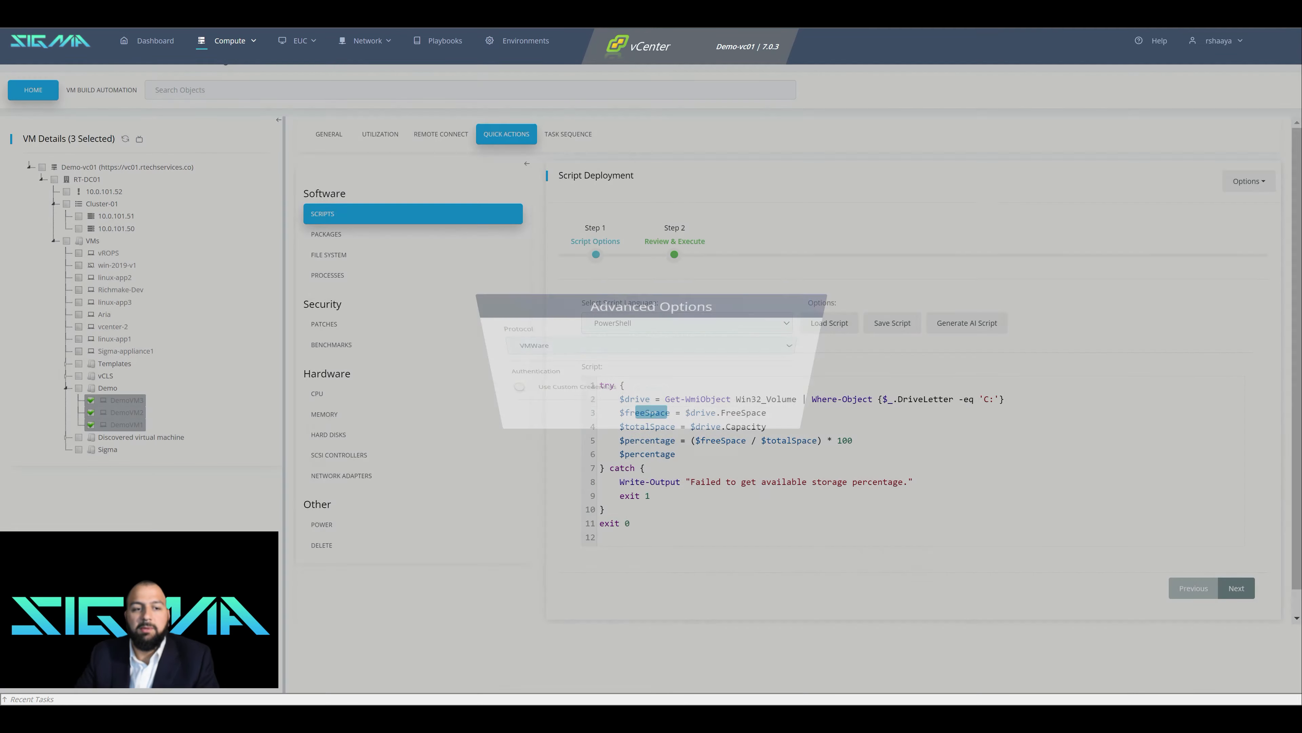
# Rerun the storage script on DemoVM1–3, getting Success on all three
pyautogui.click(1237, 588)
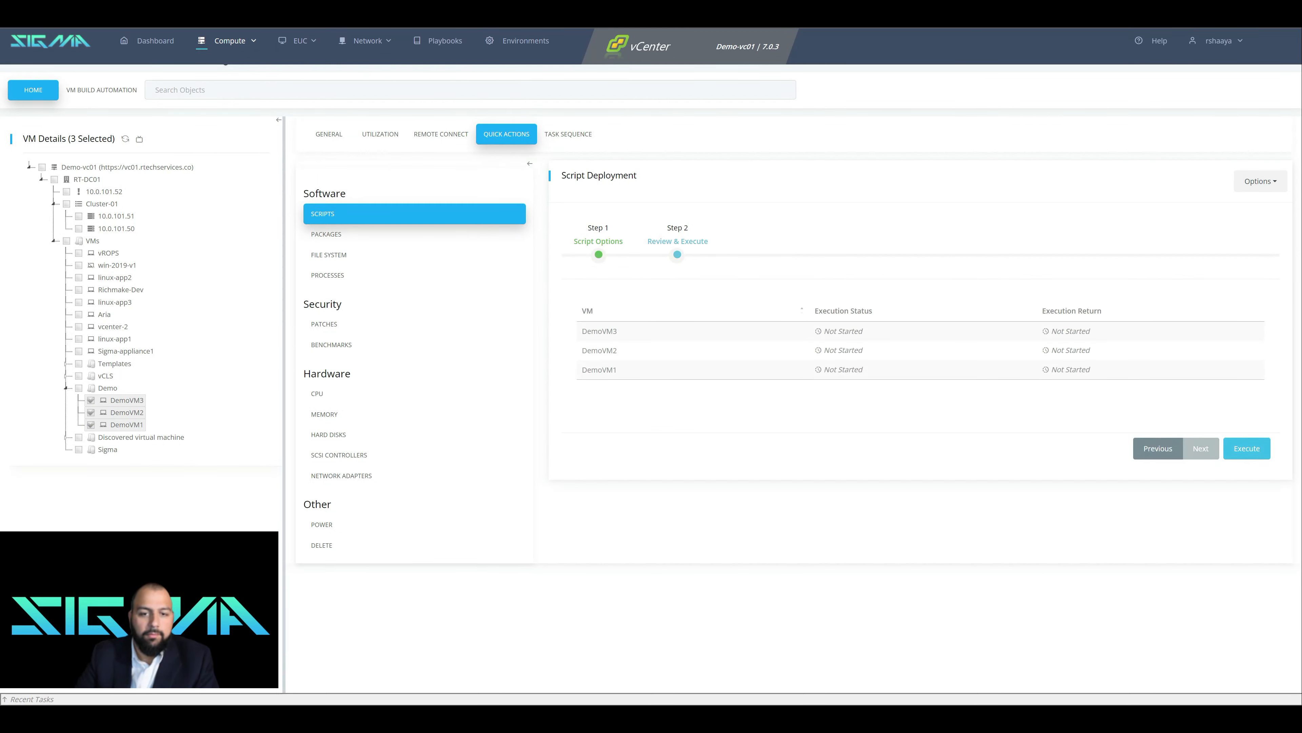
pyautogui.click(1246, 448)
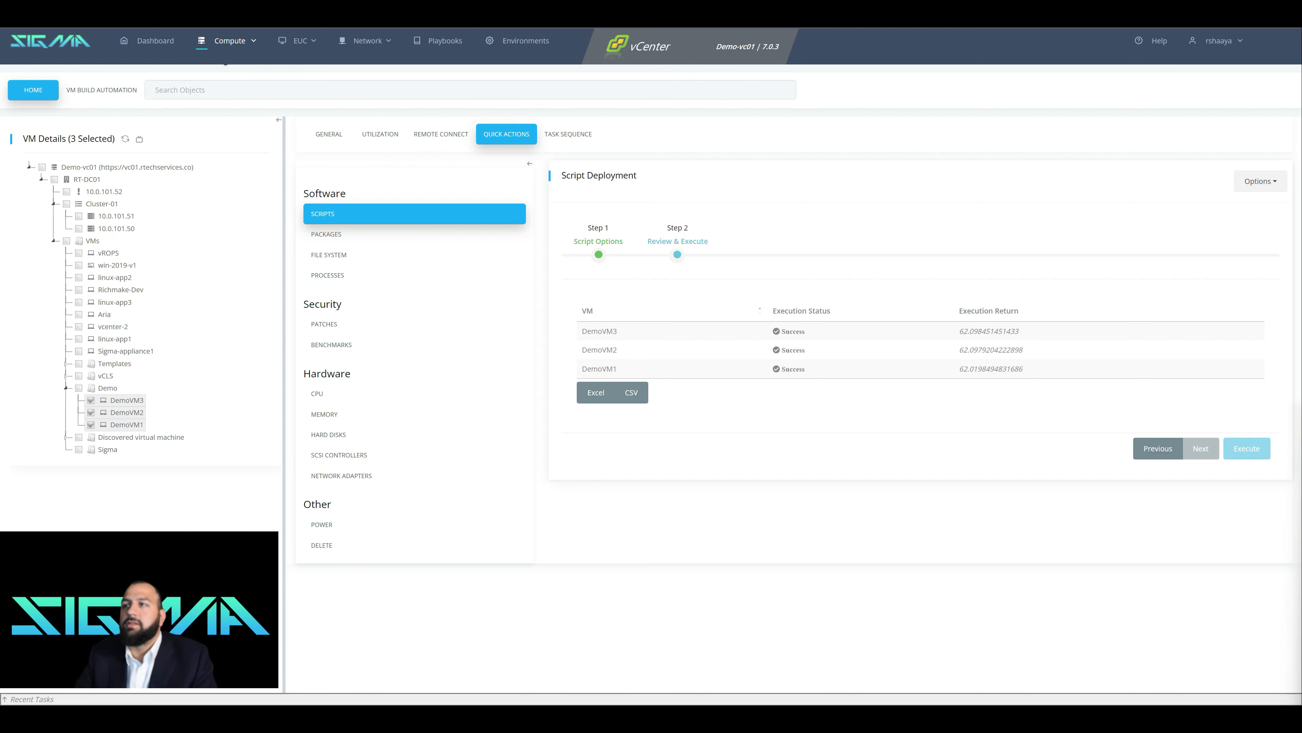
pyautogui.click(1158, 448)
# Generate an AI script from 'Install C++ redistributable silently. Retrieve the installer from Microsoft site.'
pyautogui.scroll(-1, 799, 370)
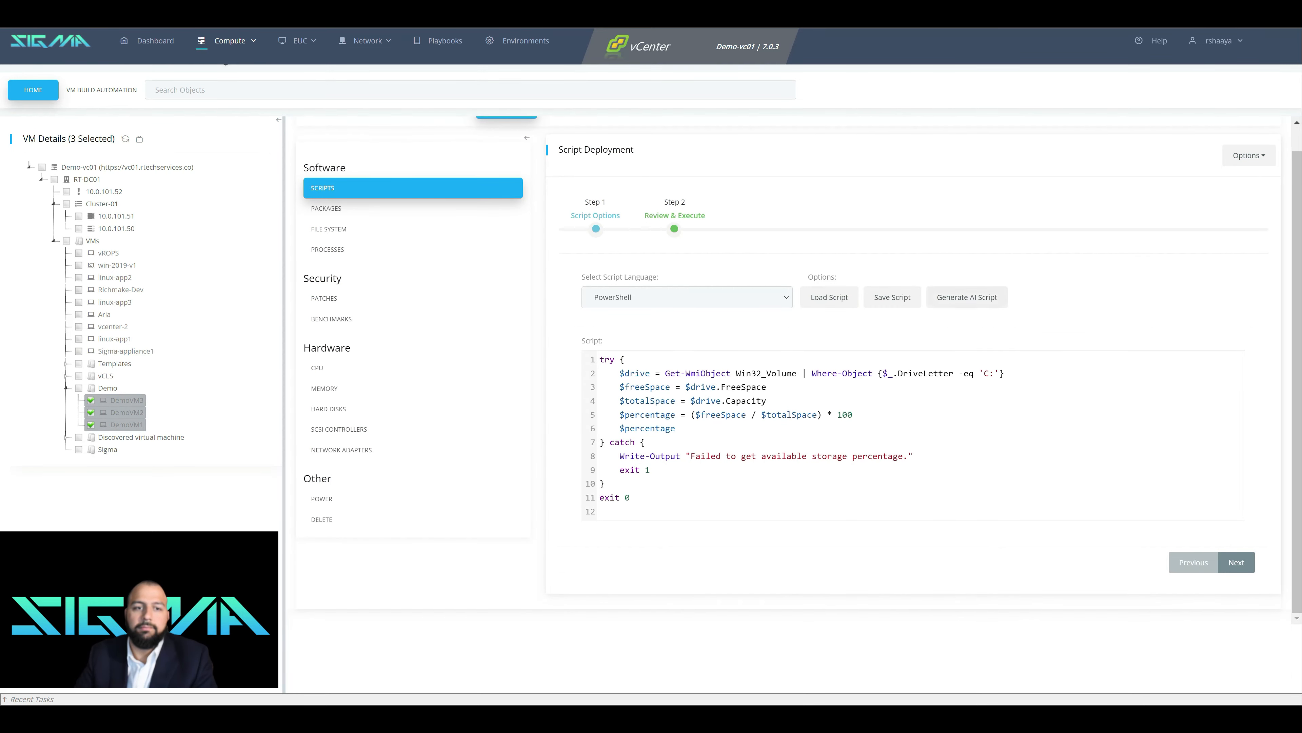
pyautogui.click(966, 297)
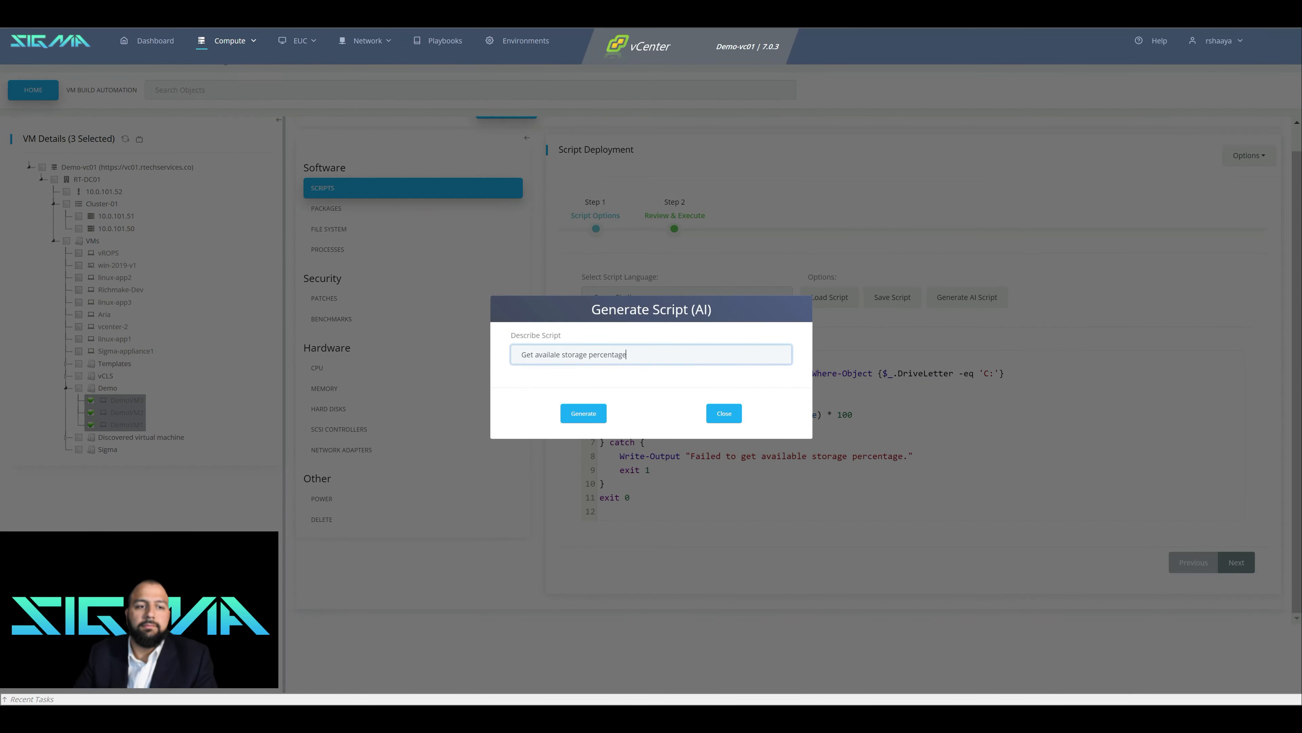
pyautogui.hotkey('ctrl', 'a')
pyautogui.press('BackSpace')
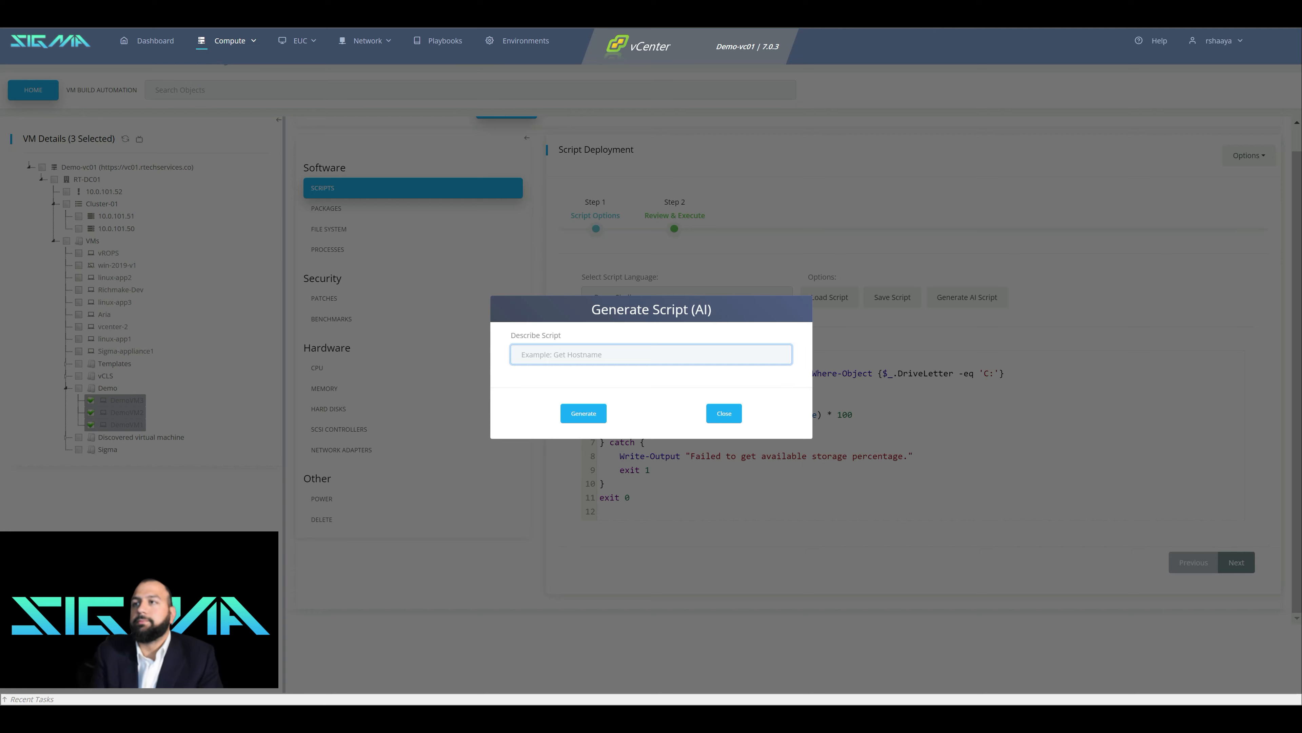
pyautogui.write('Install ')
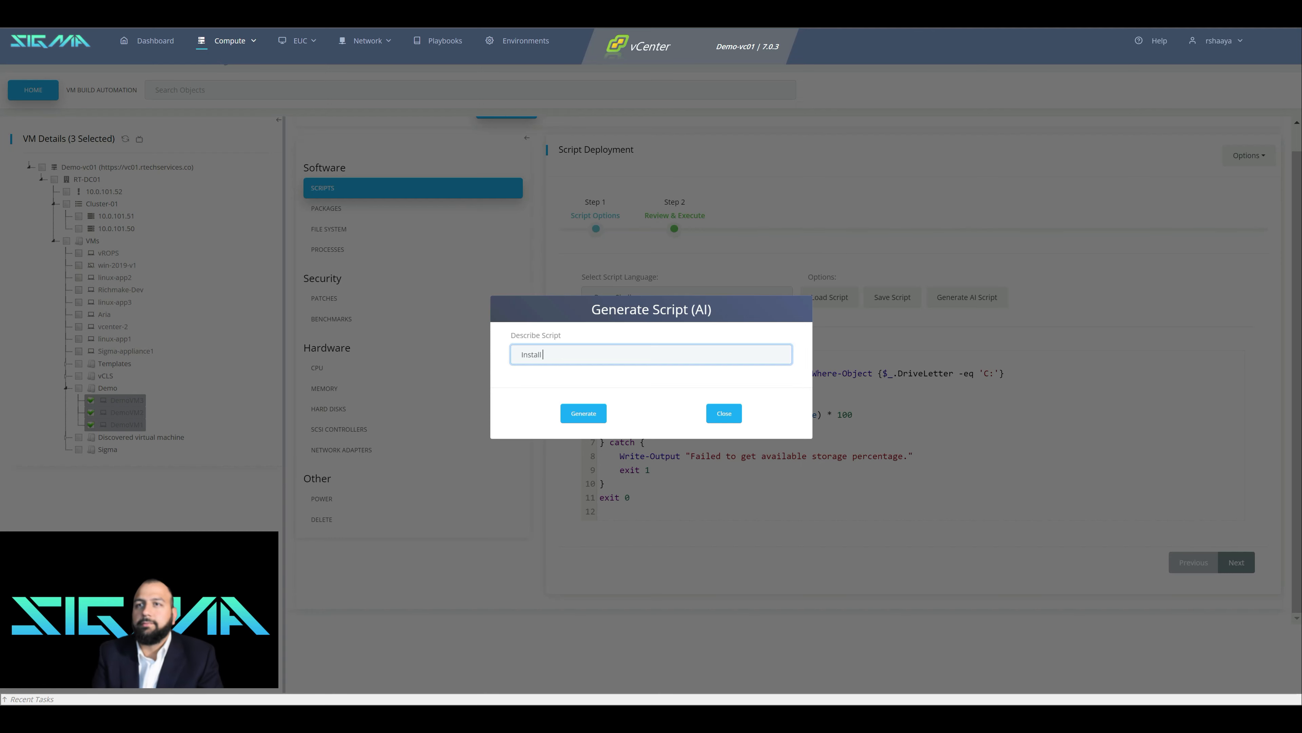
pyautogui.write('C++ redist')
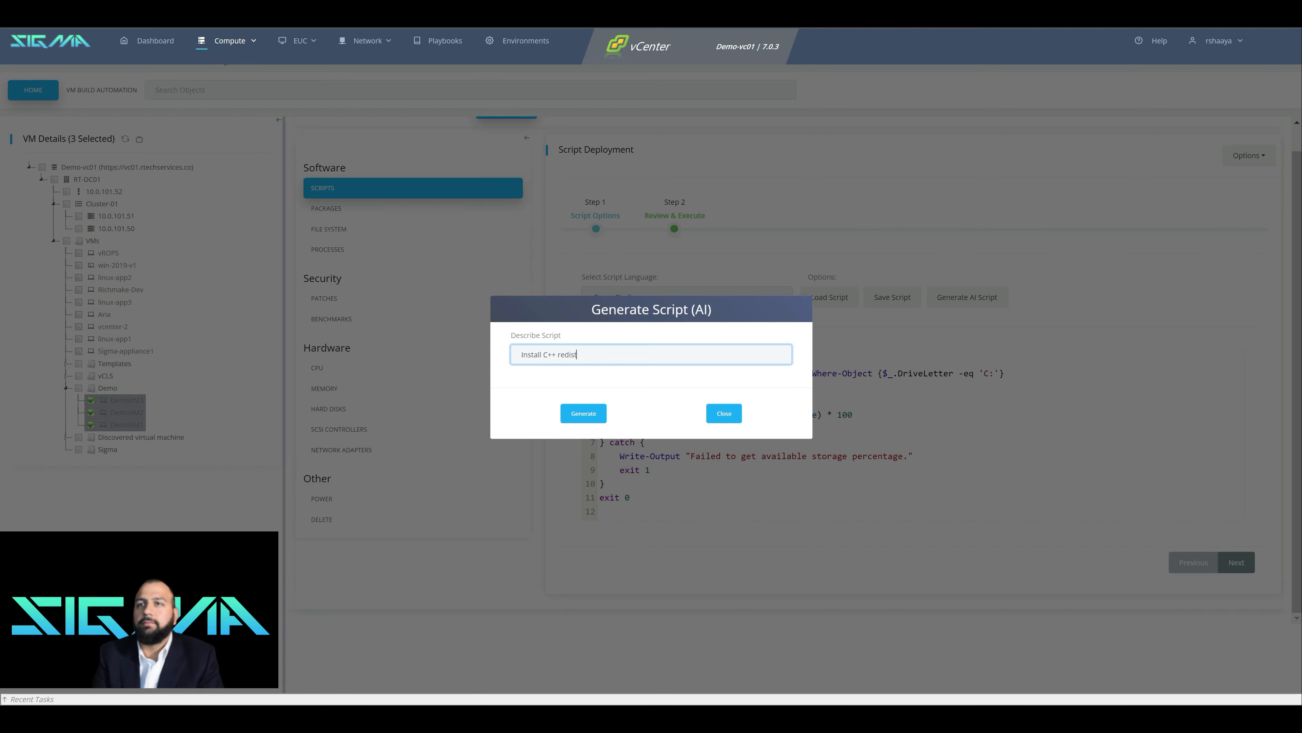
pyautogui.write('ributabl')
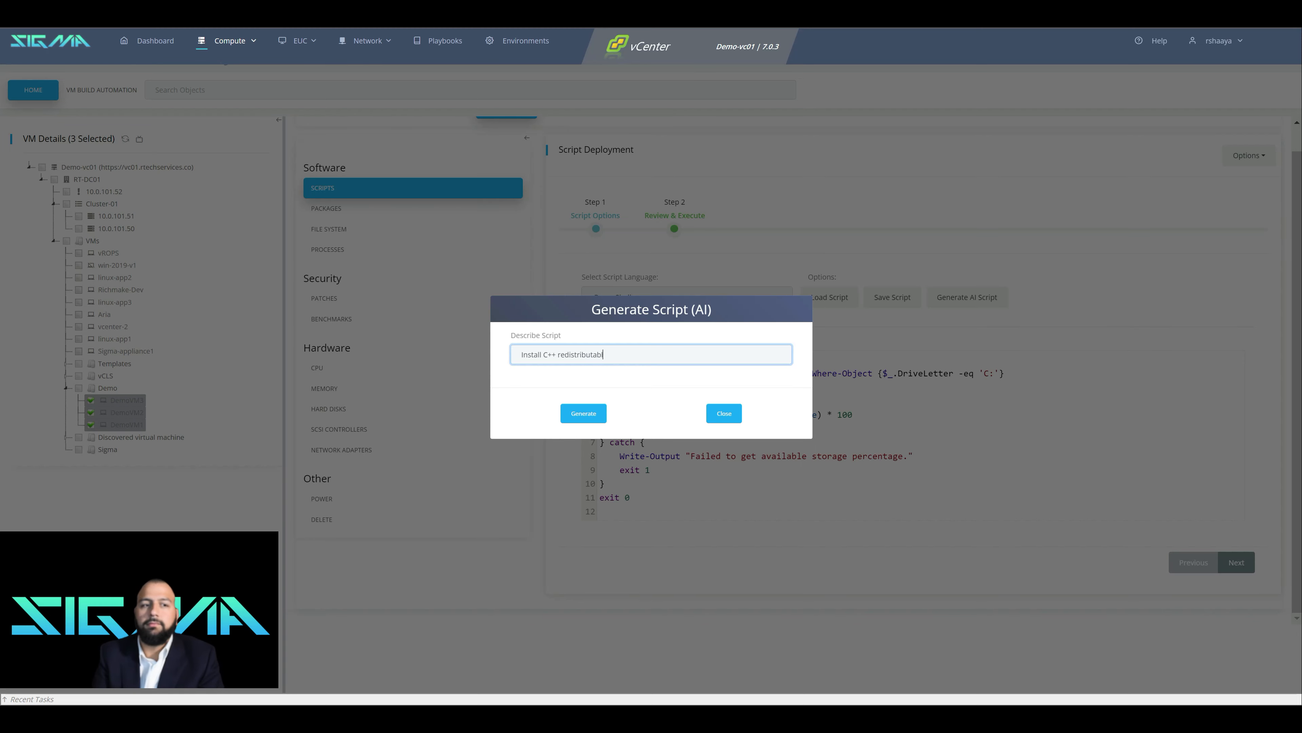
pyautogui.write('e silently. ')
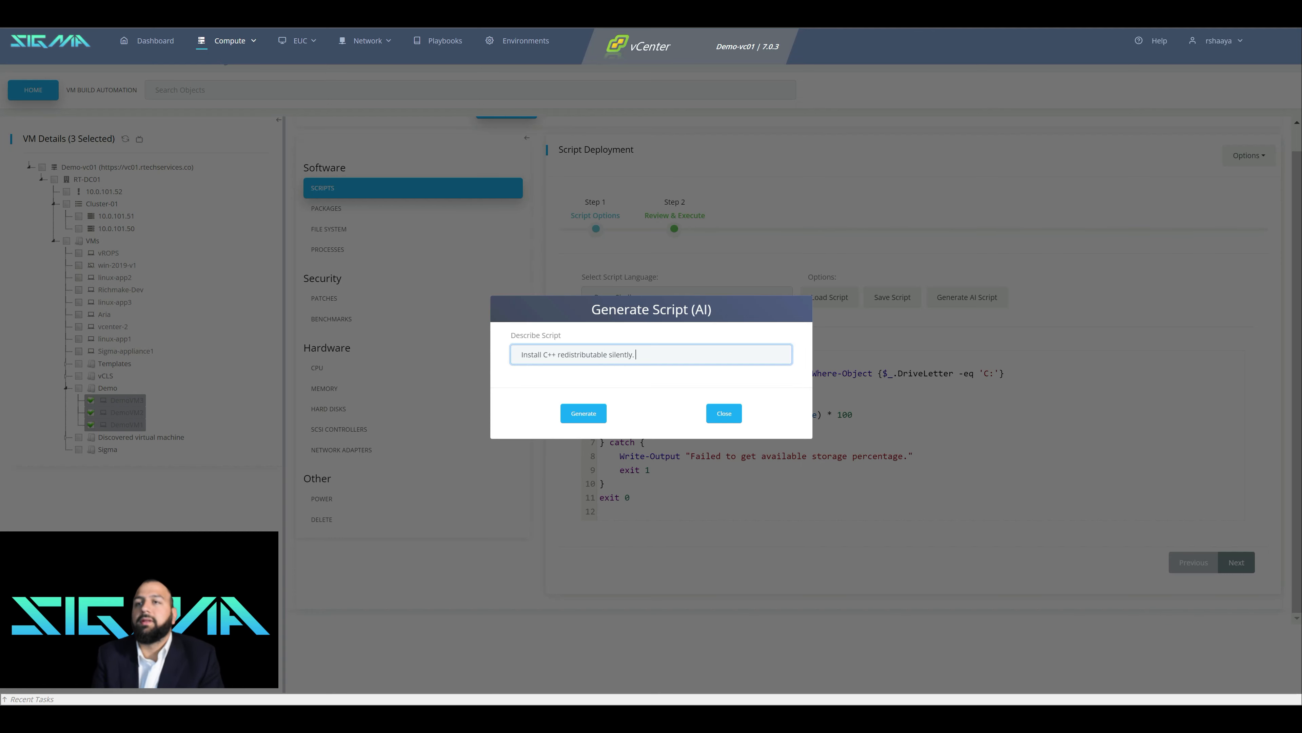
pyautogui.write('Retrieve ')
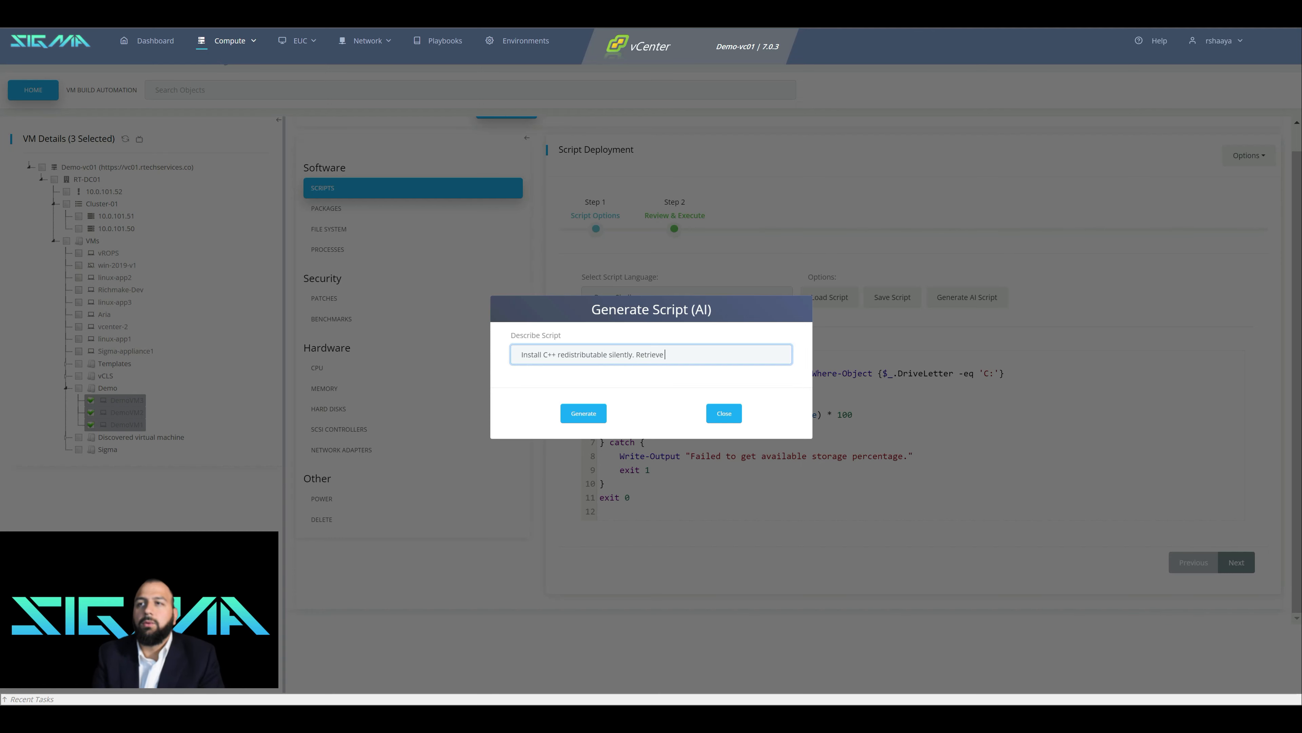
pyautogui.write('the installer fr')
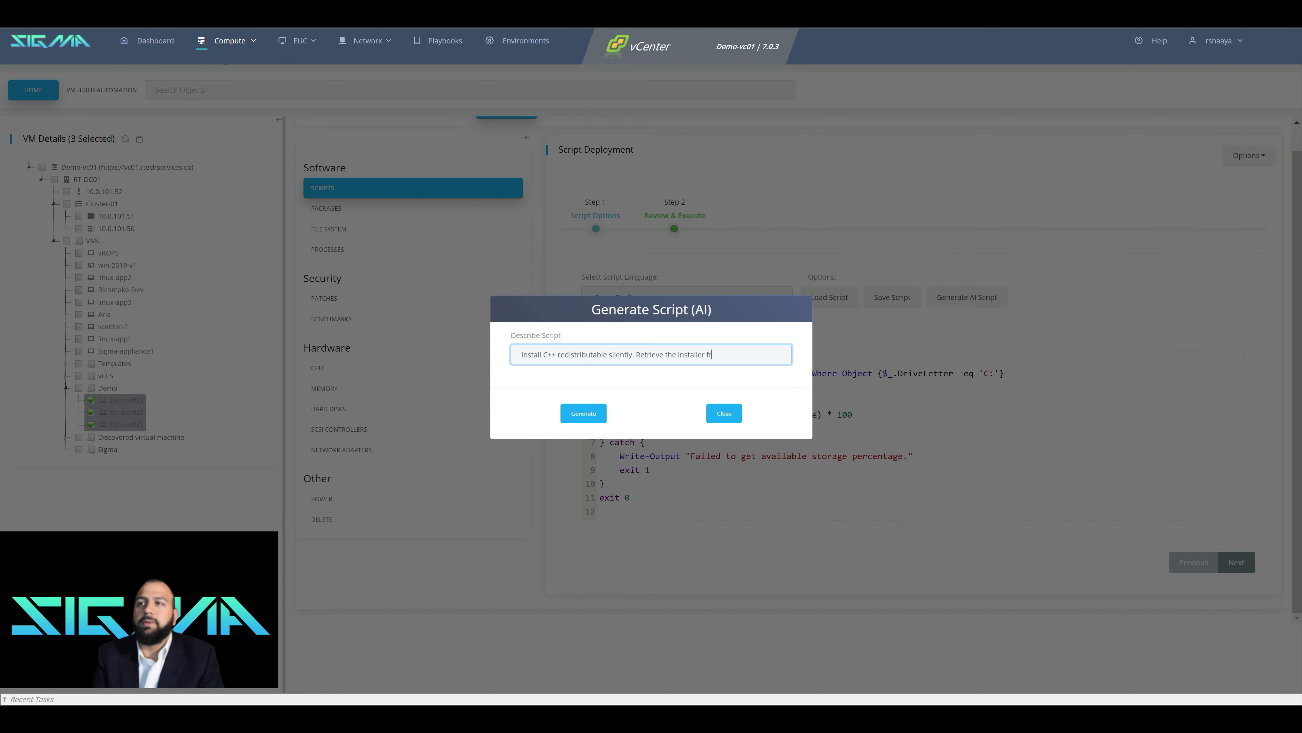
pyautogui.write('om Mi')
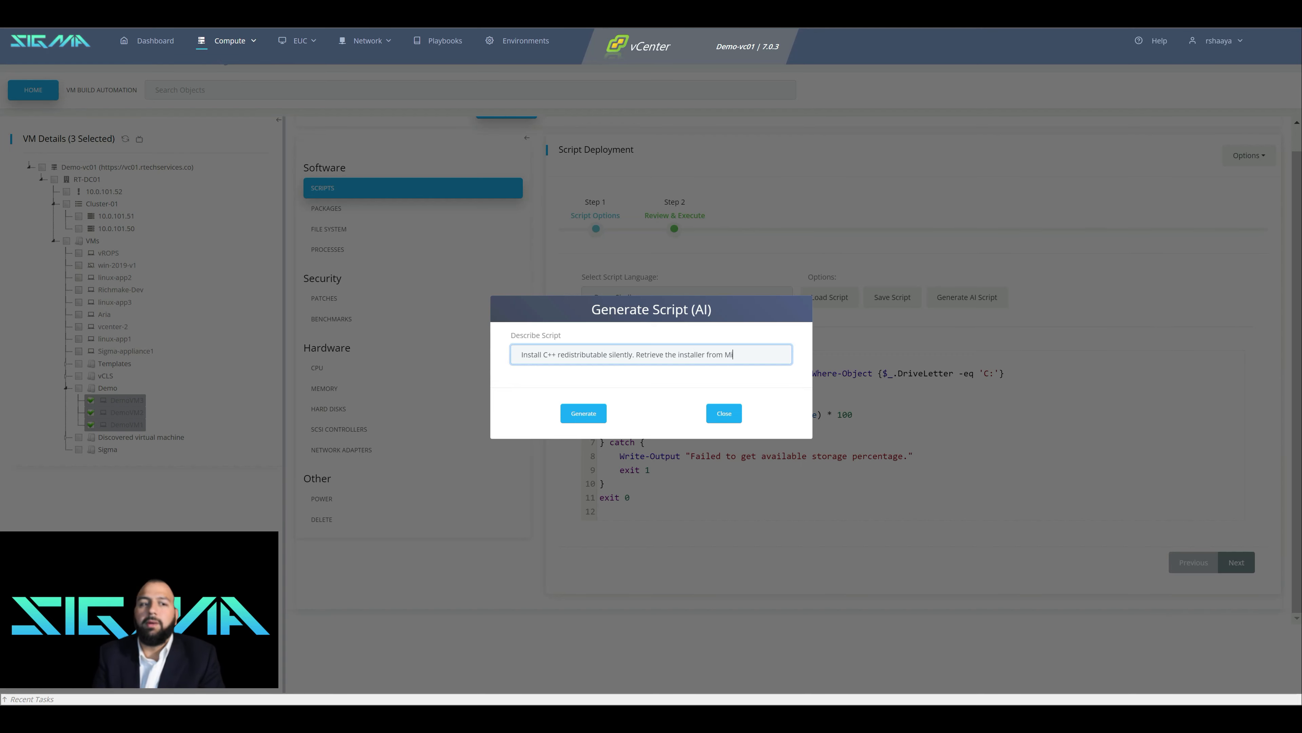
pyautogui.write('crosoft site.')
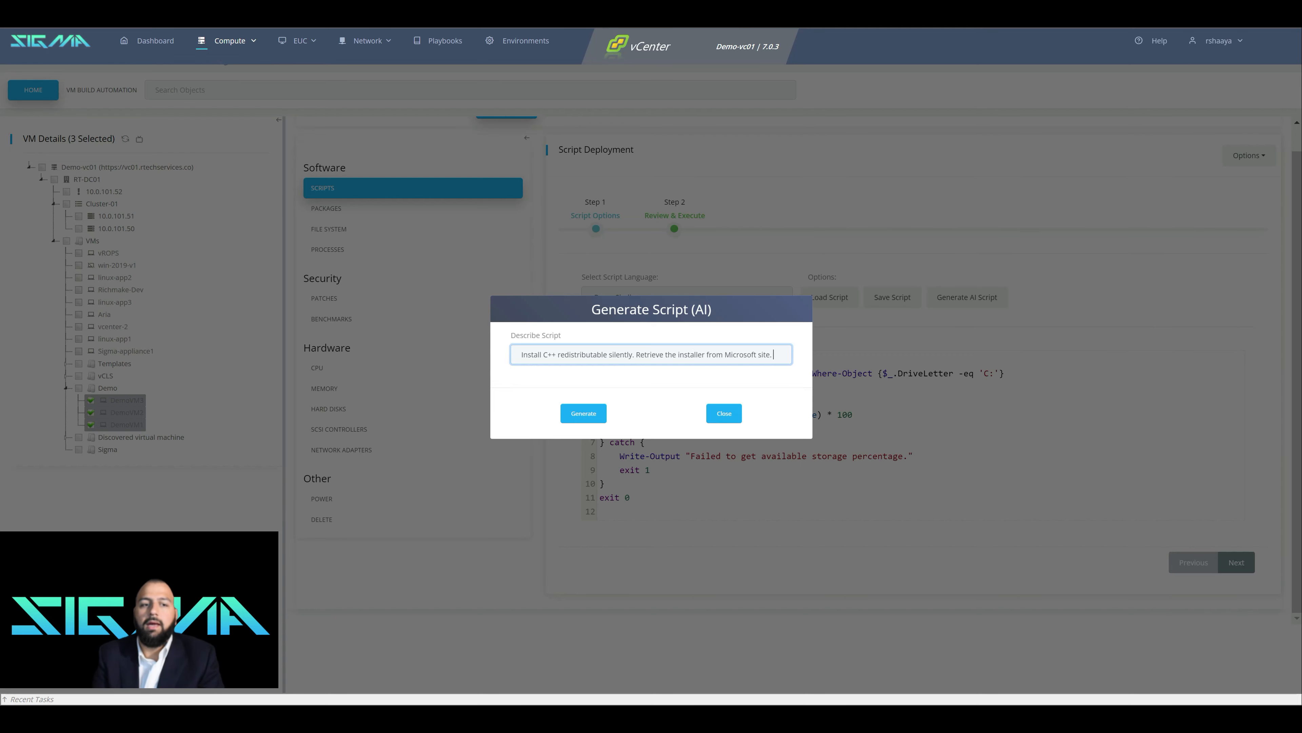
pyautogui.hotkey('ctrl', 'a')
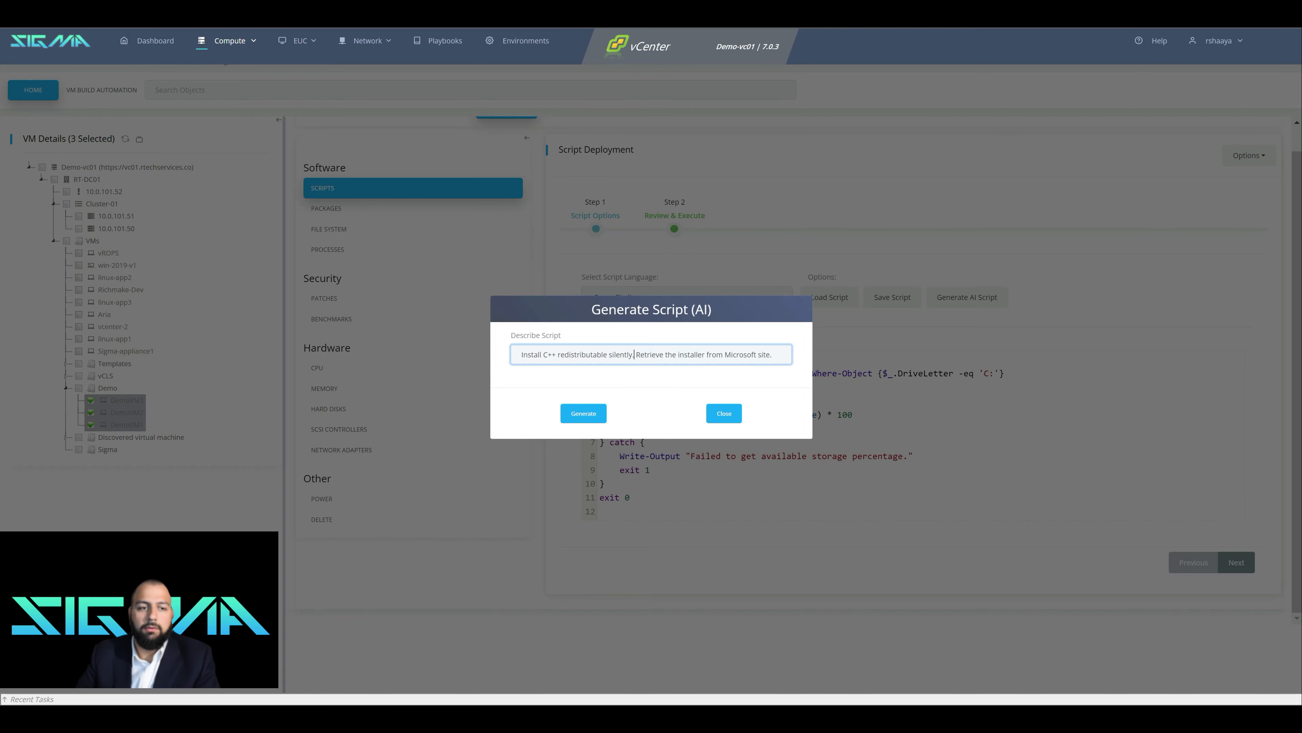
pyautogui.click(583, 413)
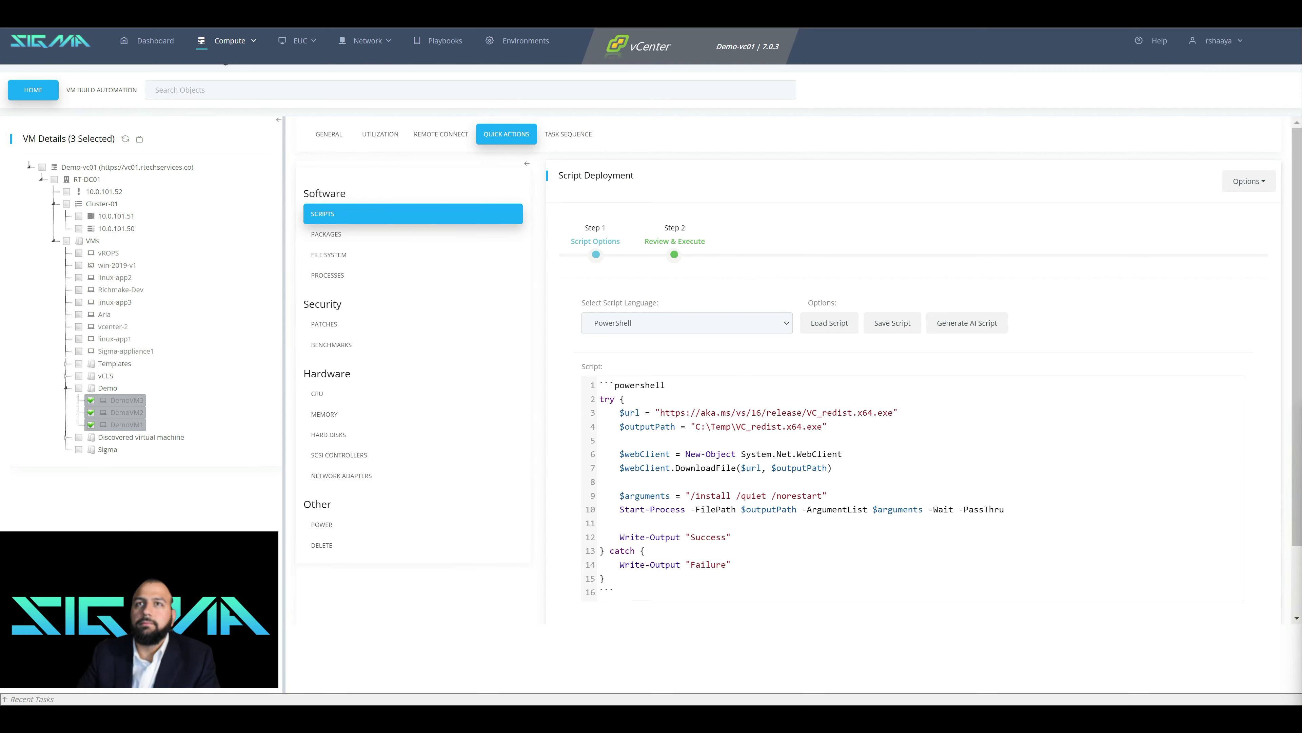
# Delete the ```powershell and ``` fence lines from the generated script
pyautogui.click(620, 440)
pyautogui.scroll(-1, 790, 369)
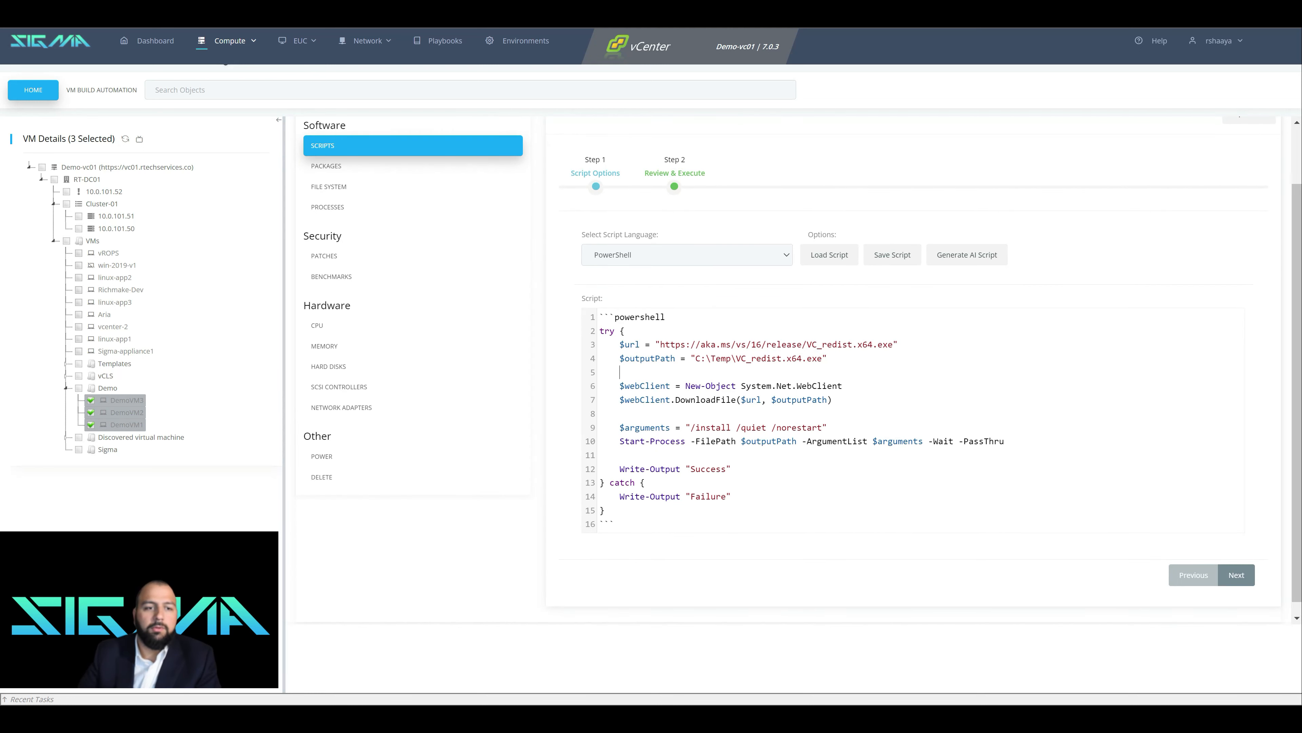
pyautogui.moveTo(665, 317); pyautogui.dragTo(600, 317)
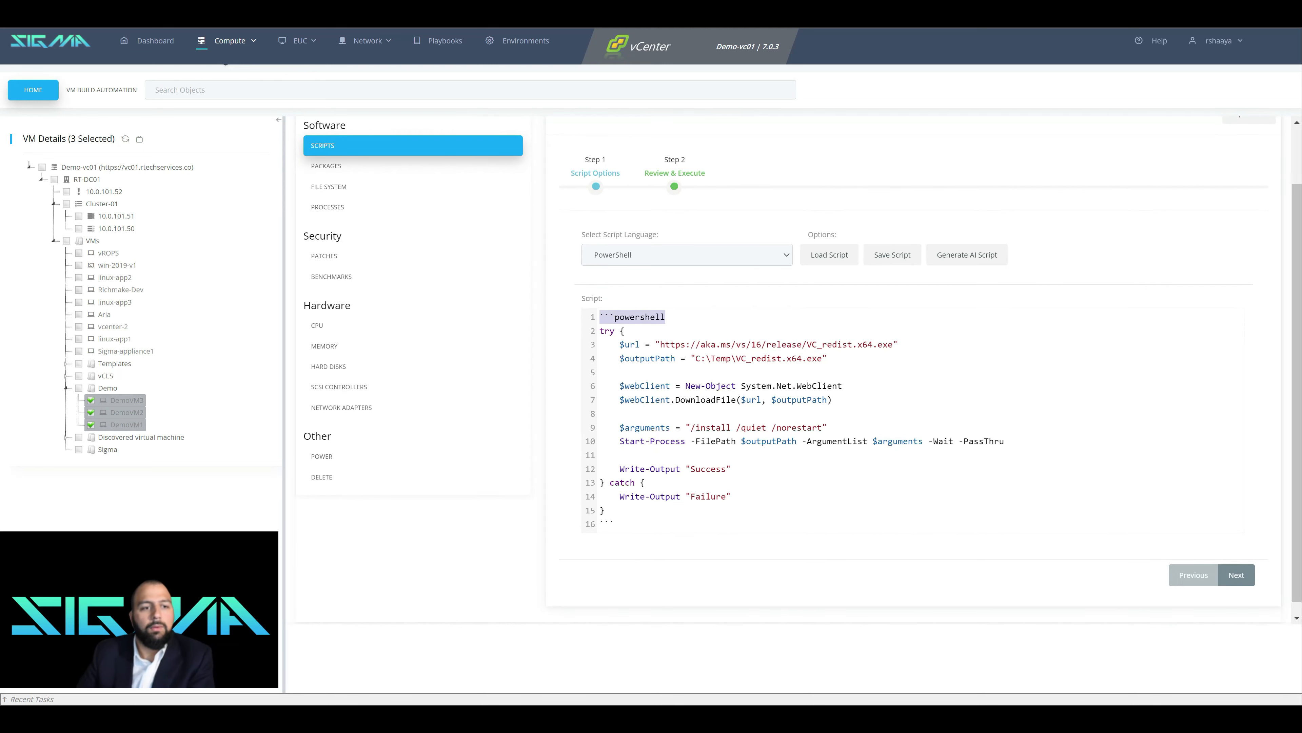
pyautogui.press('Delete')
pyautogui.press('Delete')
pyautogui.moveTo(615, 511); pyautogui.dragTo(600, 511)
pyautogui.press('Delete')
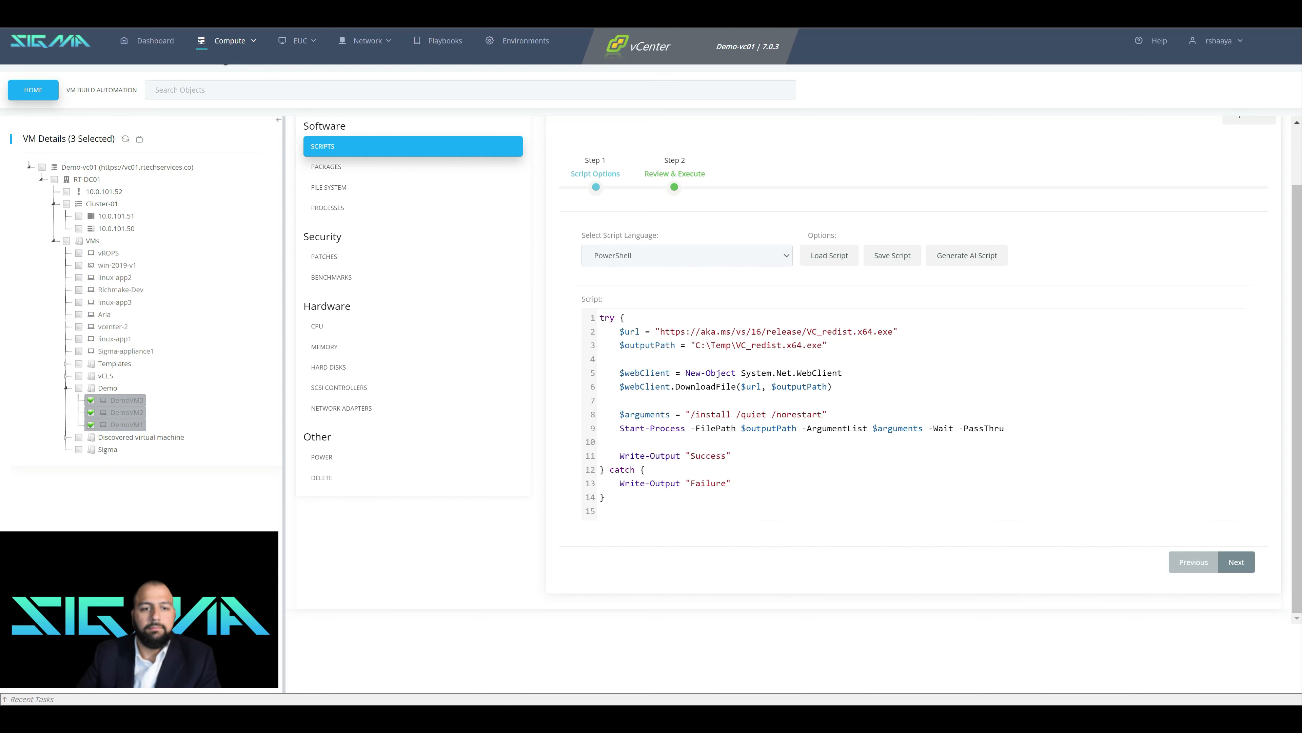
pyautogui.scroll(2, 789, 369)
pyautogui.scroll(-2, 790, 369)
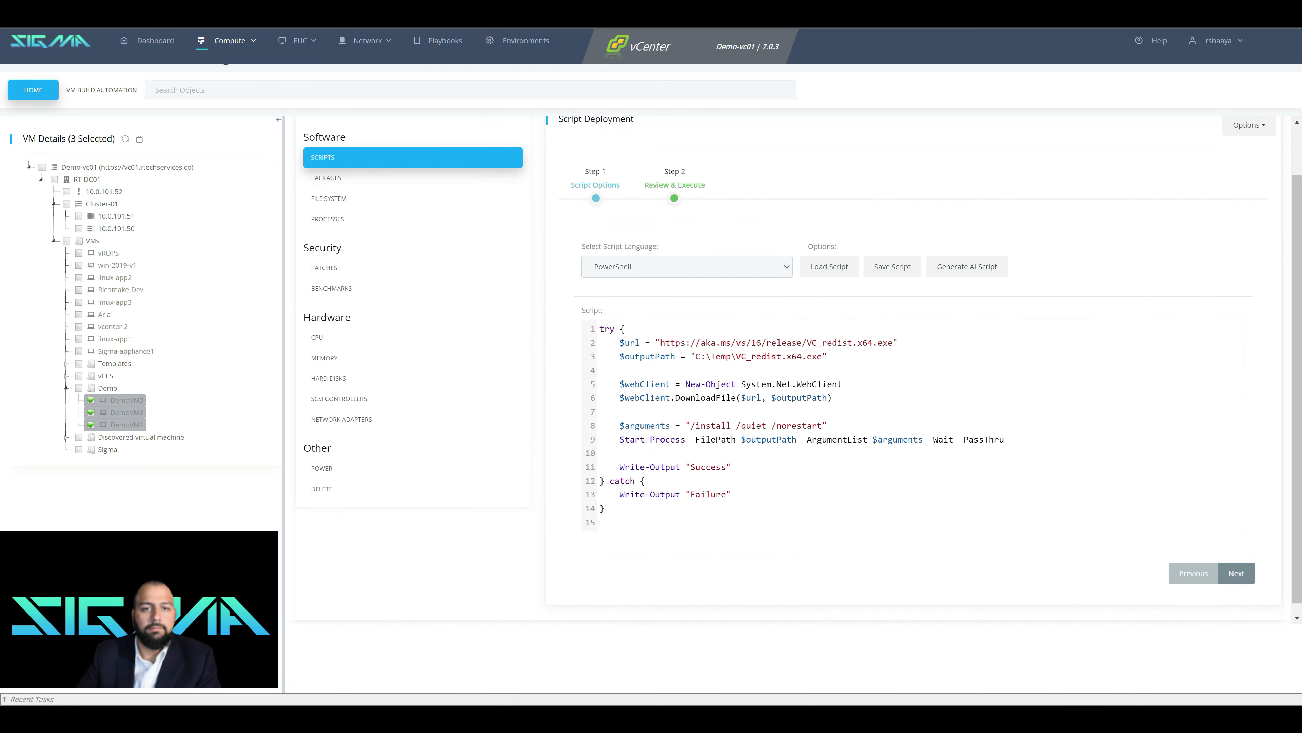
pyautogui.scroll(1, 789, 370)
# Set the advanced connection protocol to WinRM and save
pyautogui.click(1249, 180)
pyautogui.click(1231, 252)
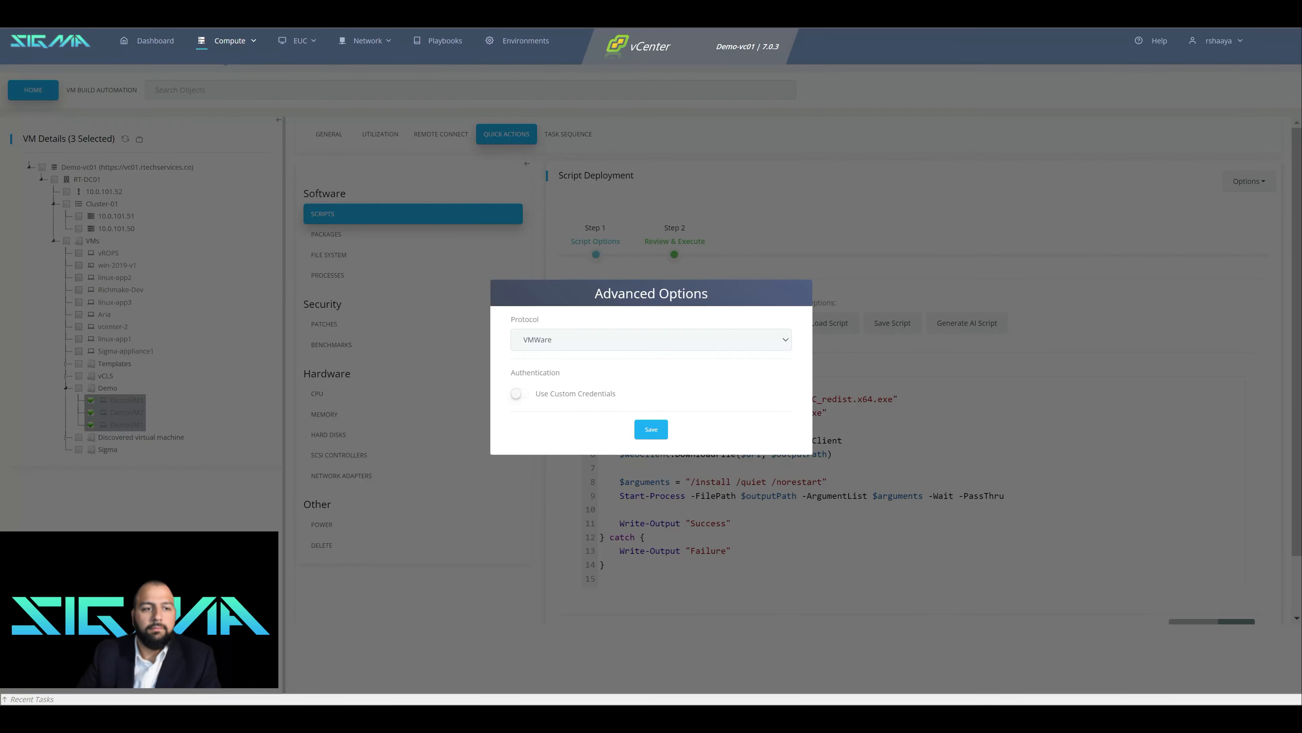
pyautogui.click(652, 339)
pyautogui.click(651, 366)
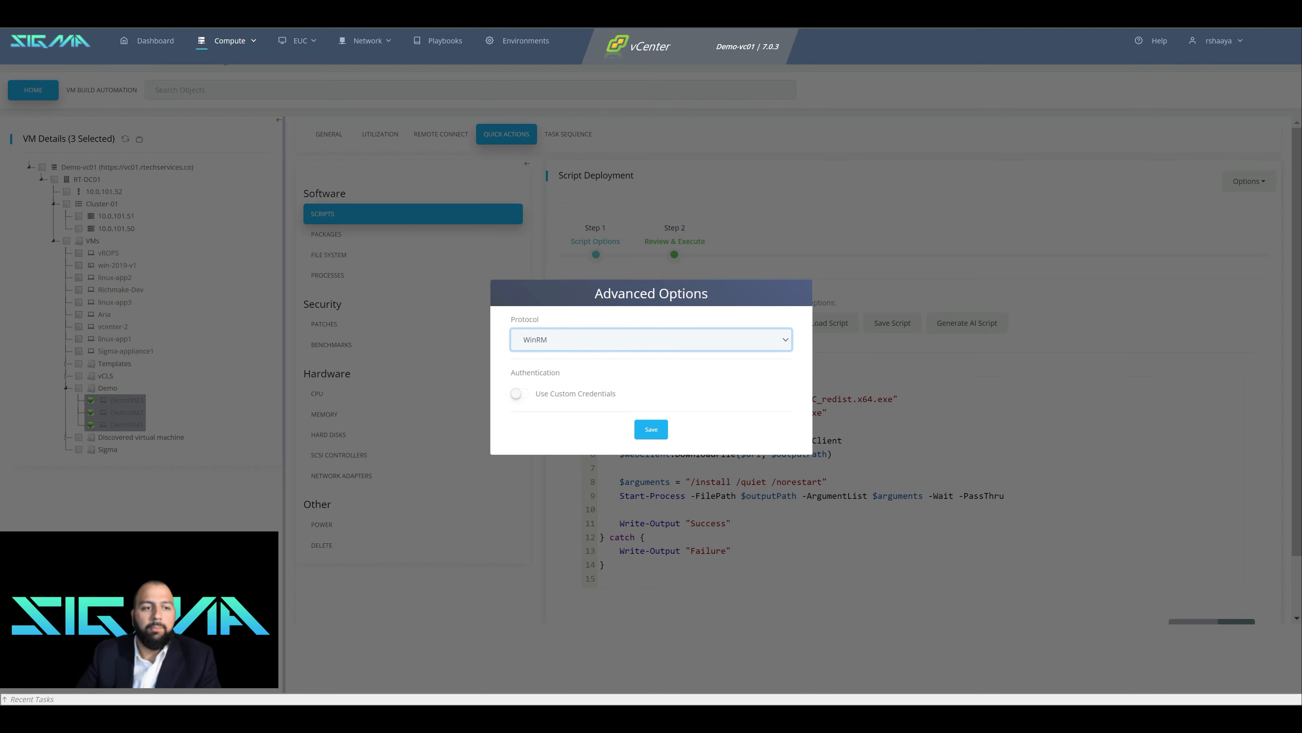
pyautogui.click(651, 429)
pyautogui.scroll(-1, 652, 429)
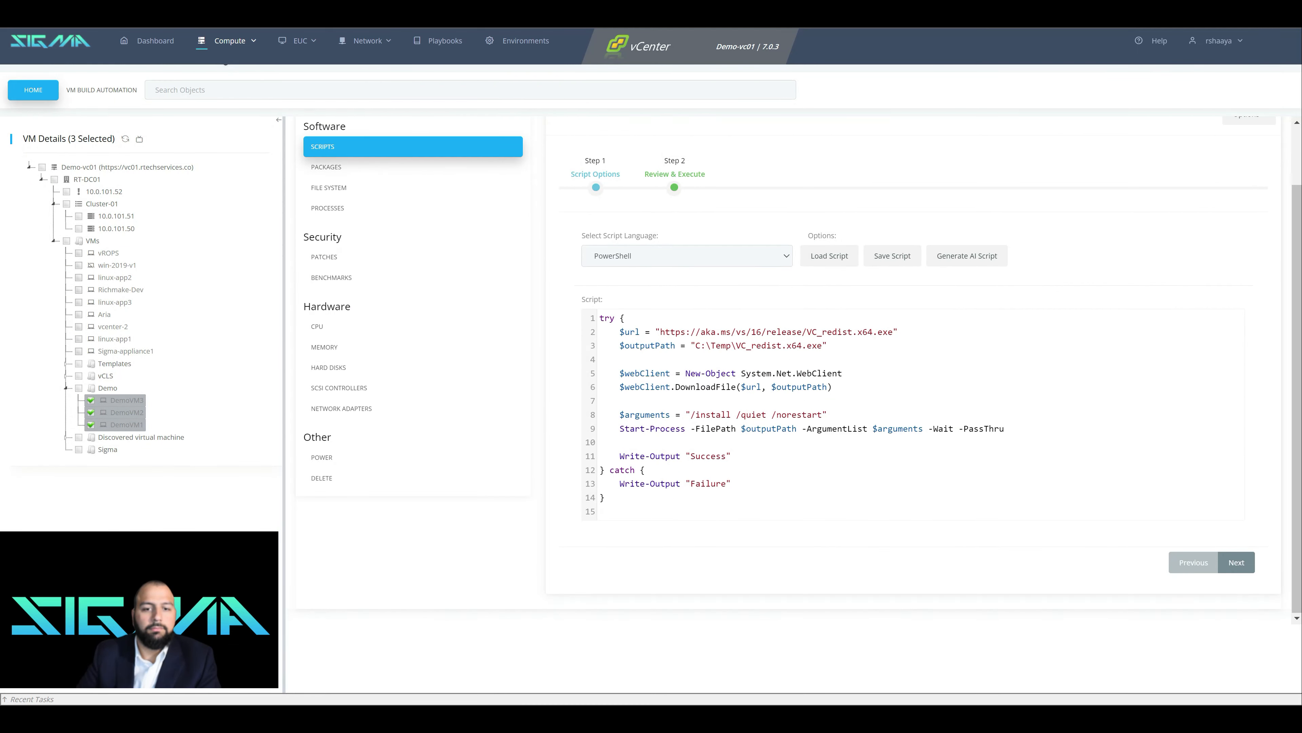
pyautogui.scroll(1, 800, 370)
pyautogui.click(1249, 181)
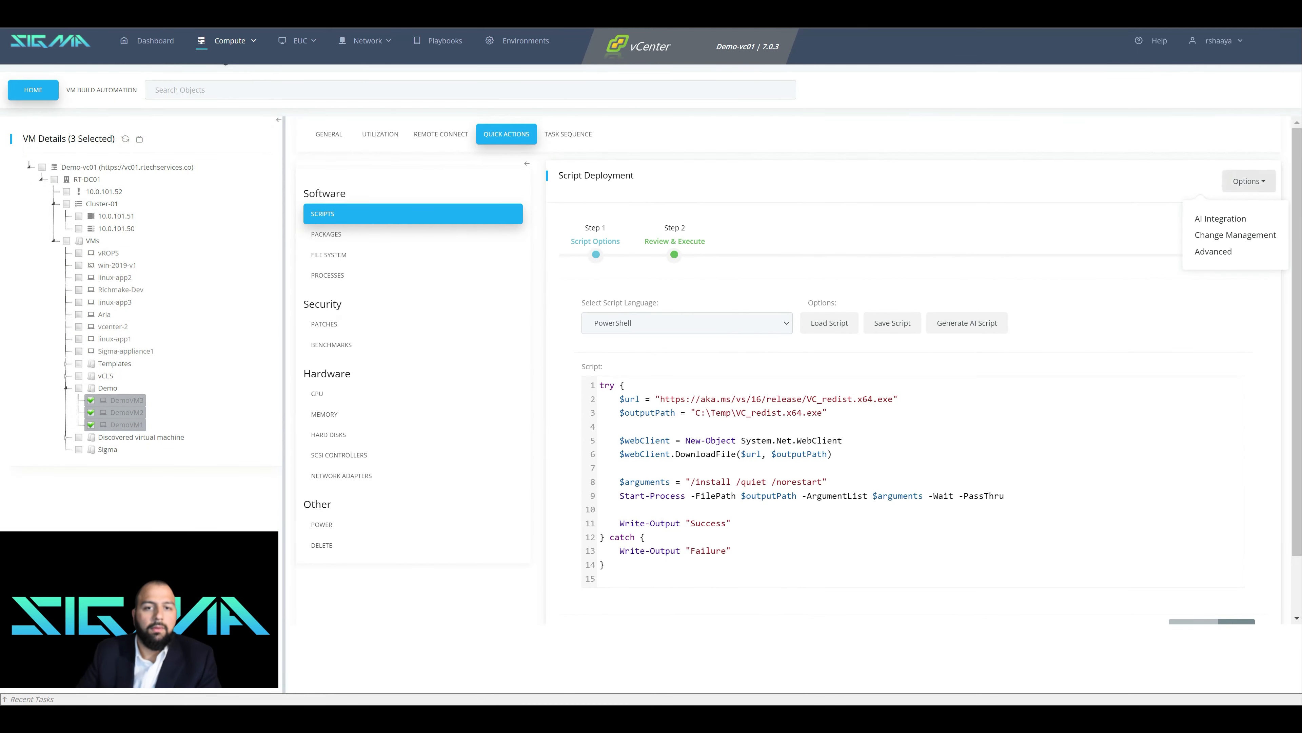
# Enable Update Existing Change with Demo-Jira, Demo service project and issue DESK-7, then save
pyautogui.click(1236, 234)
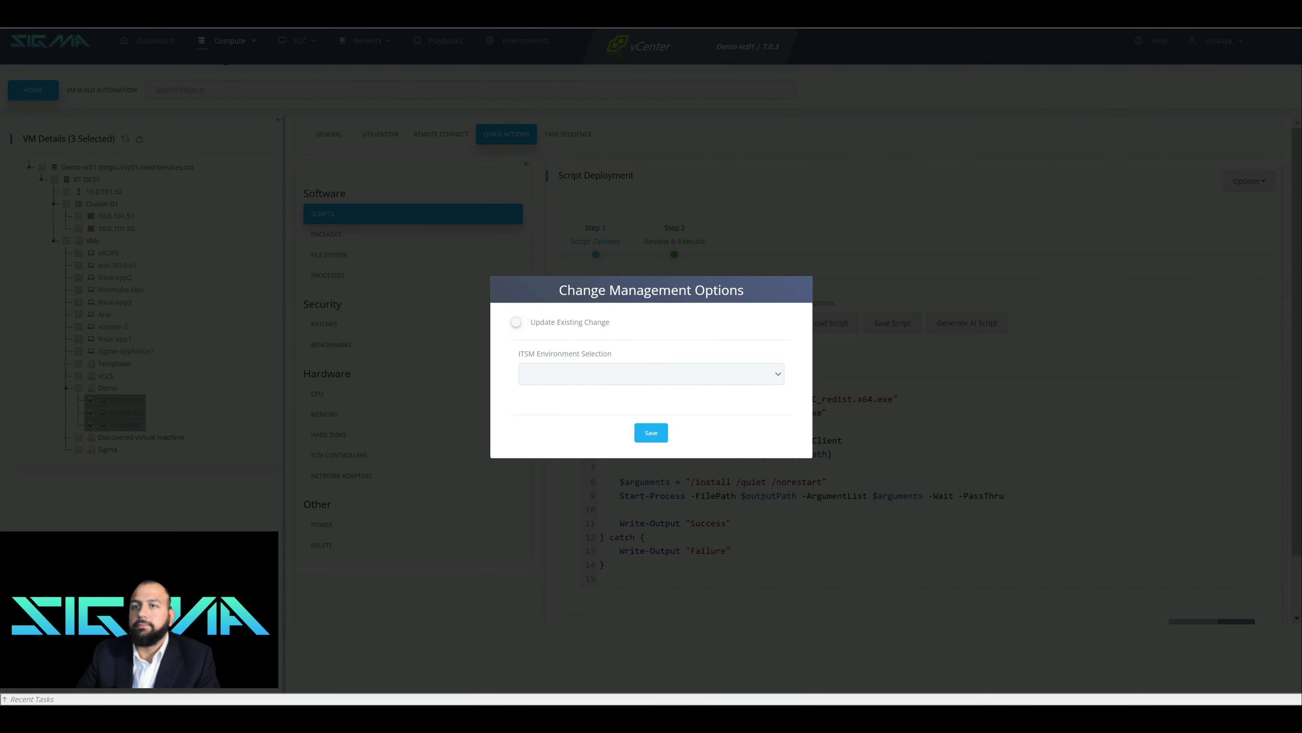
pyautogui.click(520, 322)
pyautogui.click(651, 374)
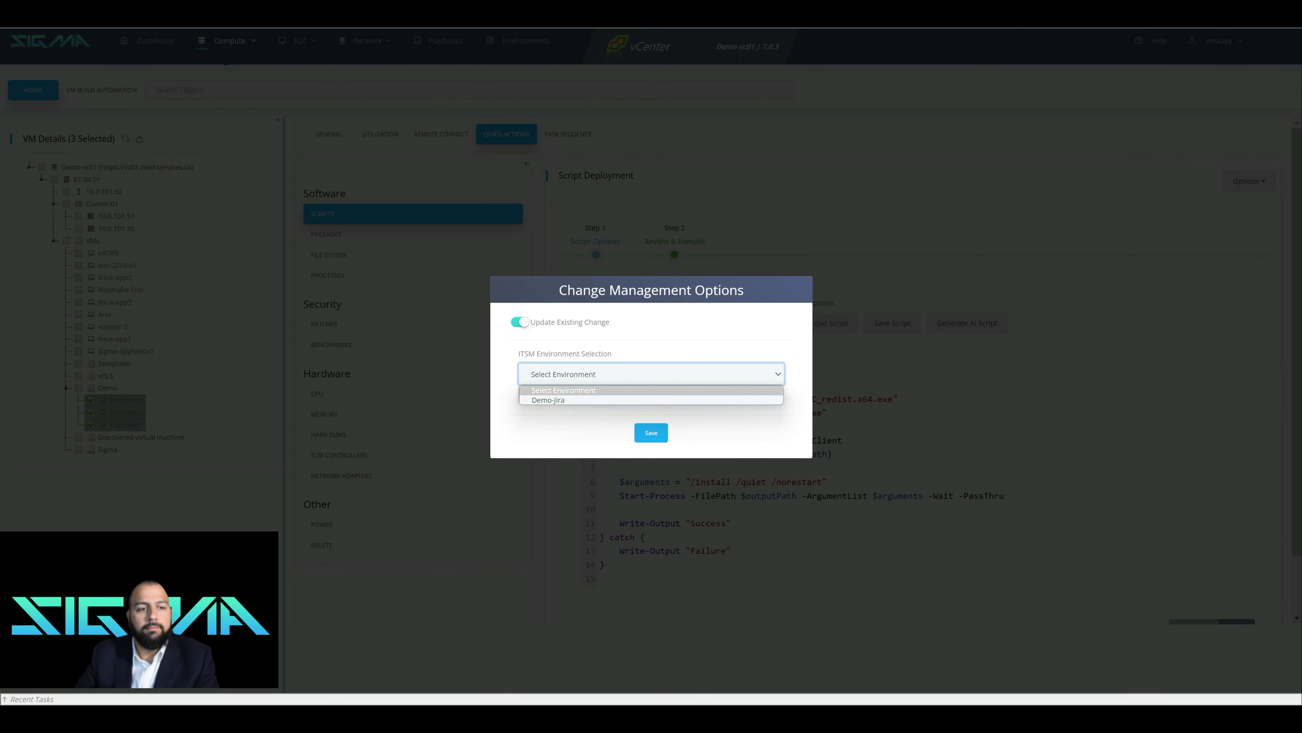
pyautogui.click(548, 400)
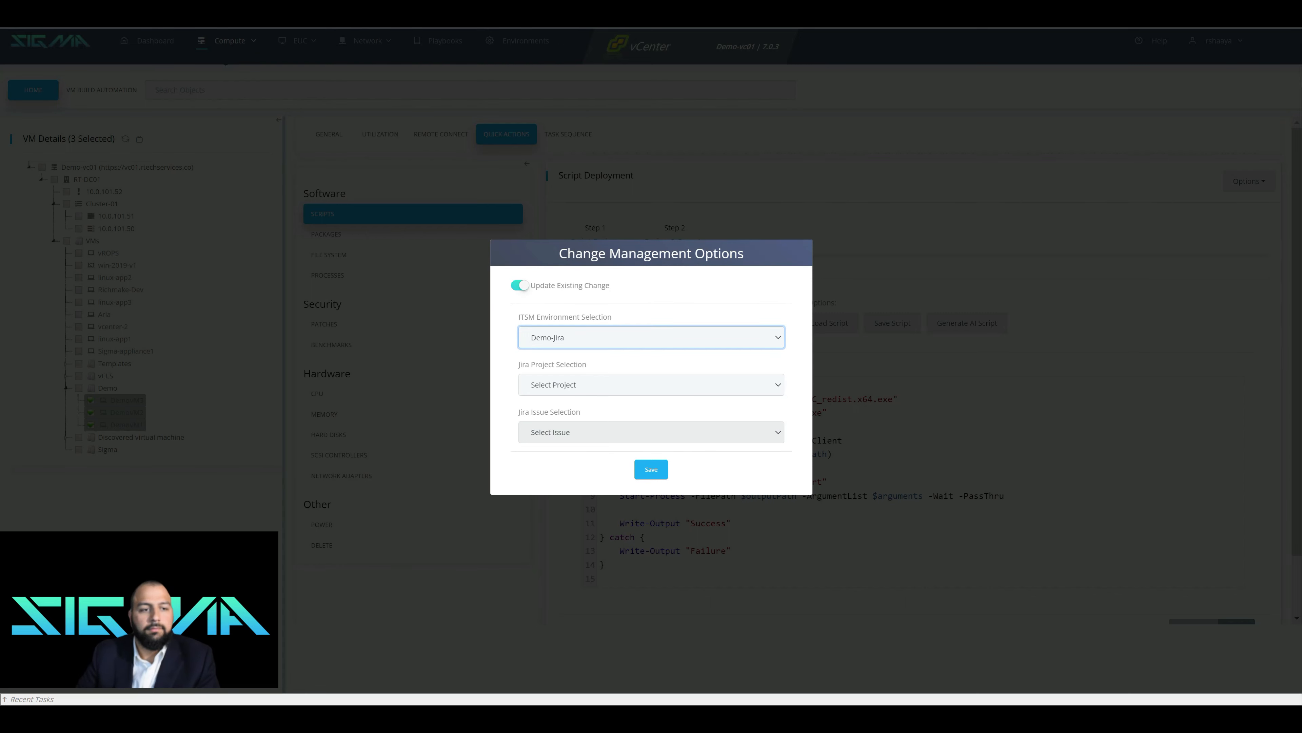
pyautogui.click(651, 384)
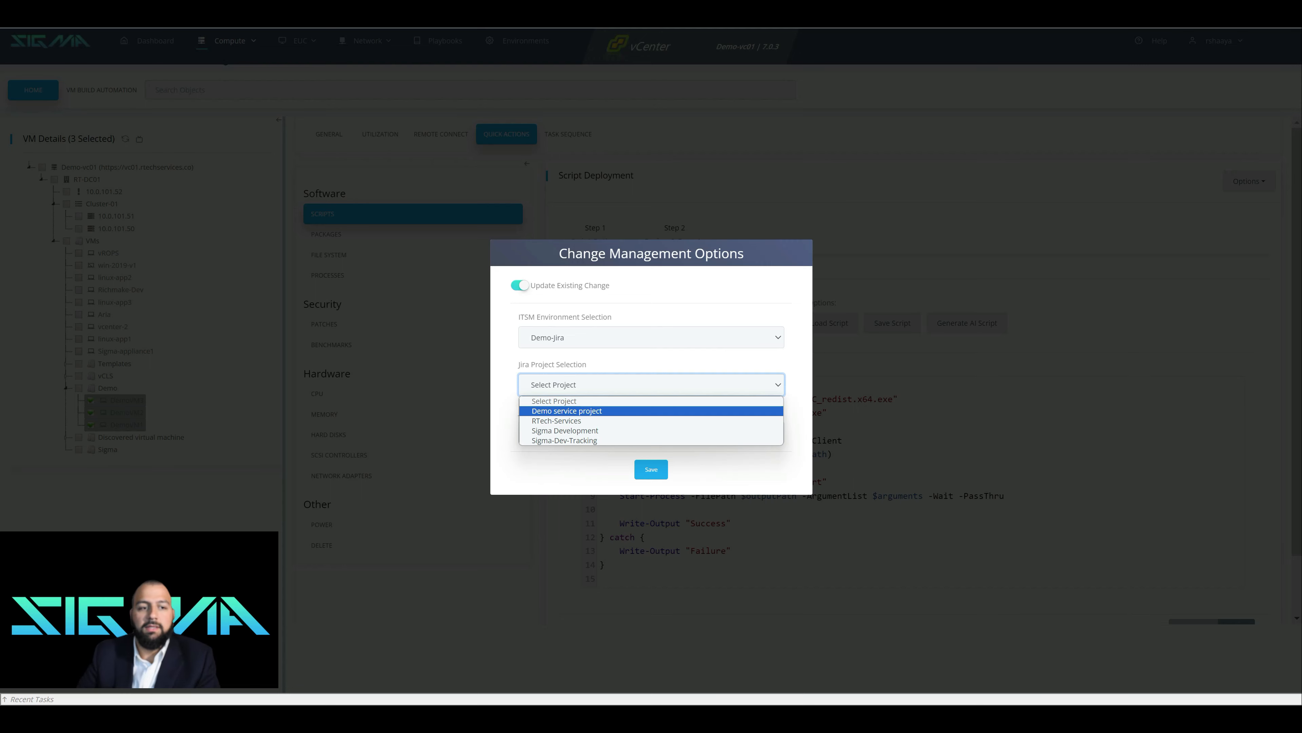
pyautogui.click(567, 411)
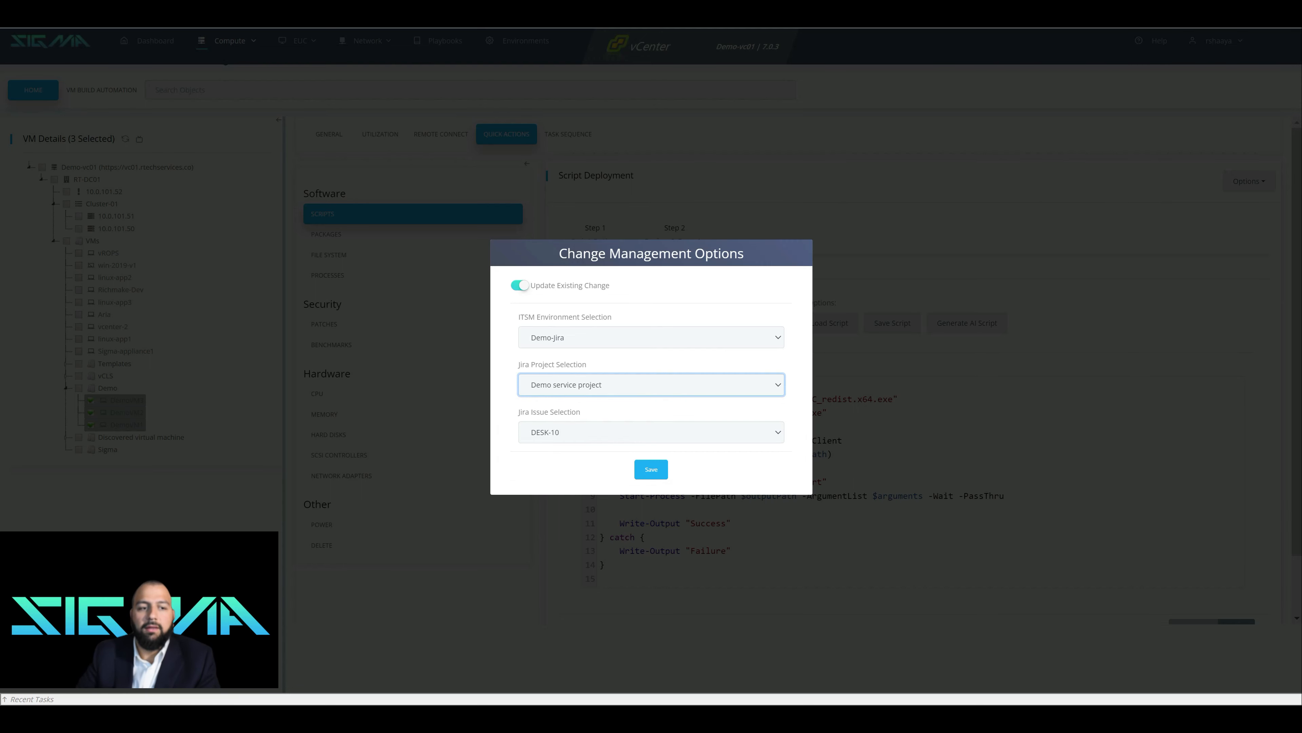
pyautogui.click(651, 432)
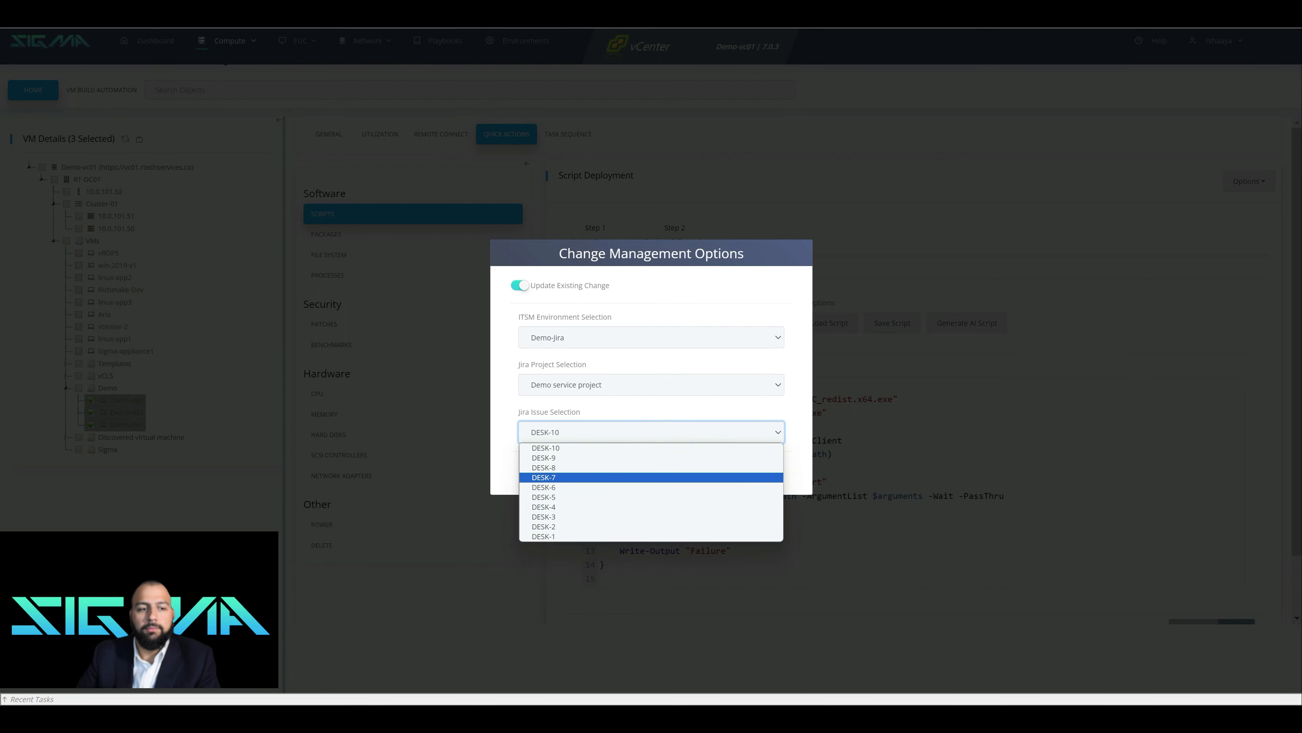
pyautogui.click(636, 477)
pyautogui.click(652, 469)
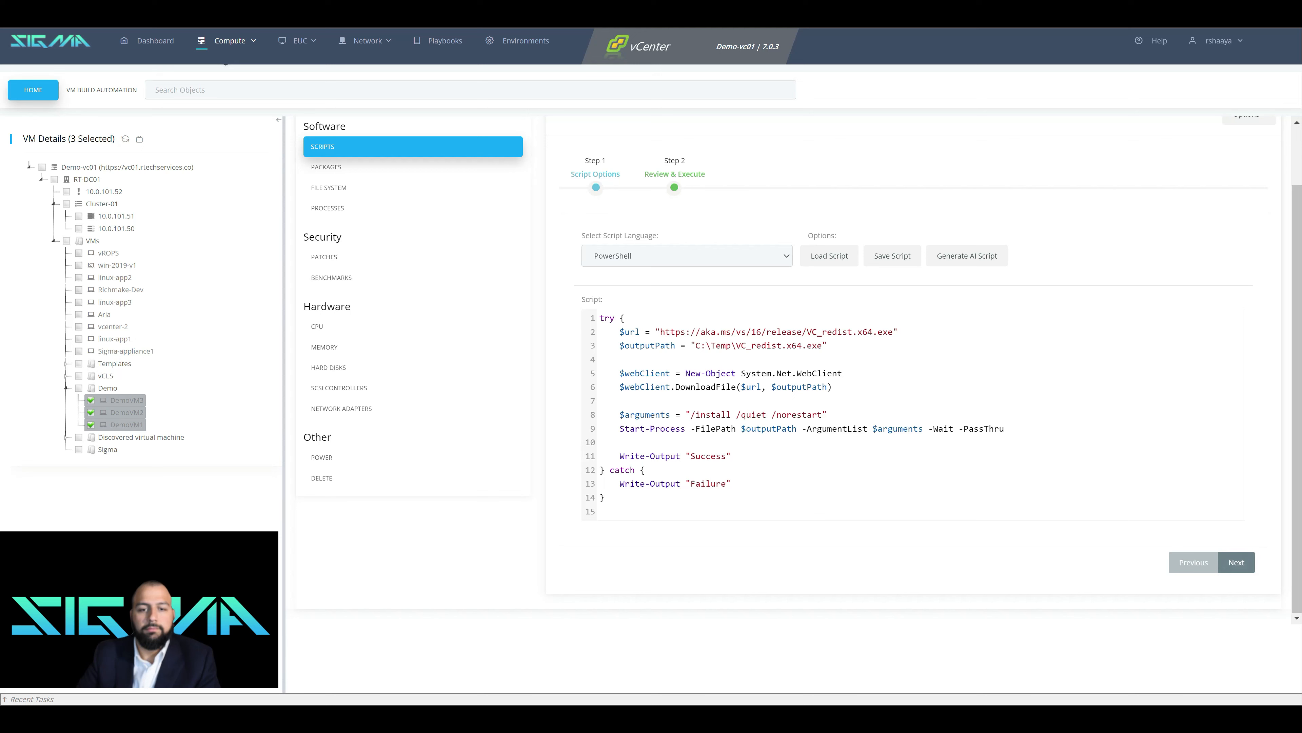
# Execute the VC_redist install script and confirm Success in each VM's Execution Return
pyautogui.click(1237, 562)
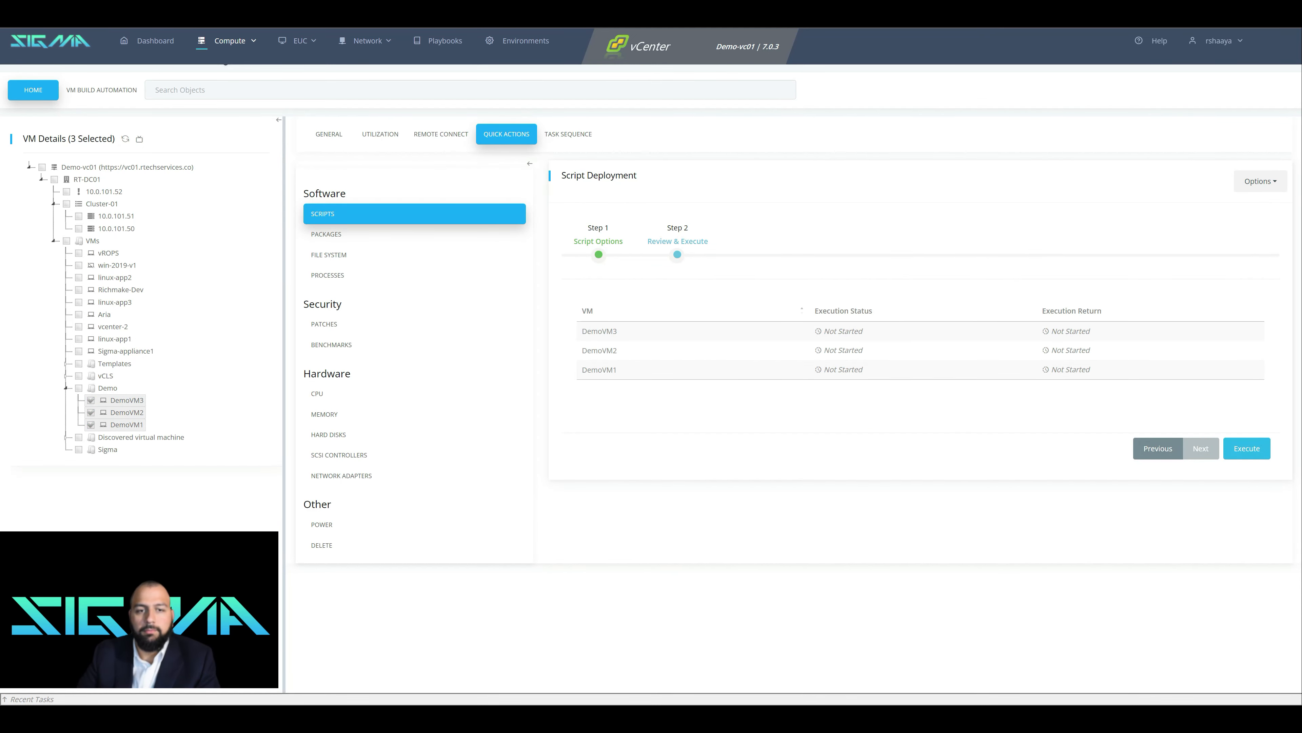
pyautogui.click(1247, 449)
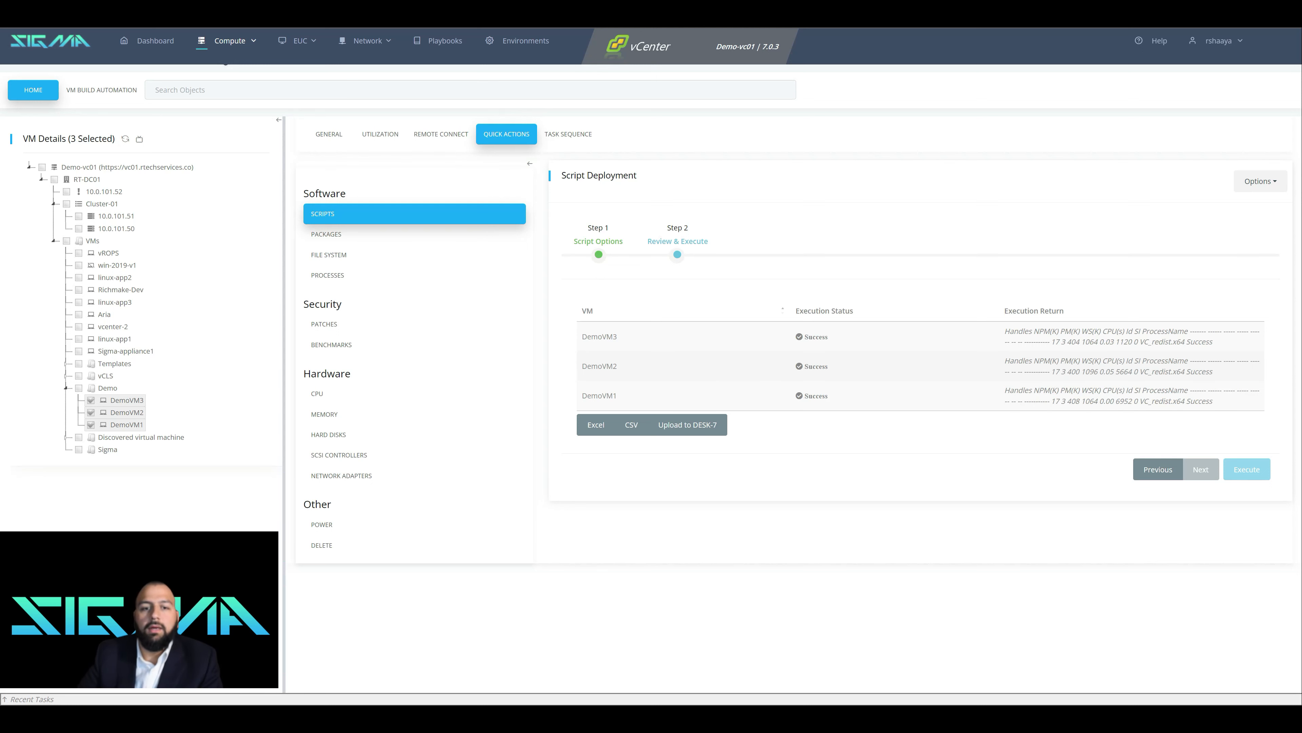
pyautogui.doubleClick(1156, 371)
pyautogui.click(1156, 371)
pyautogui.doubleClick(1199, 371)
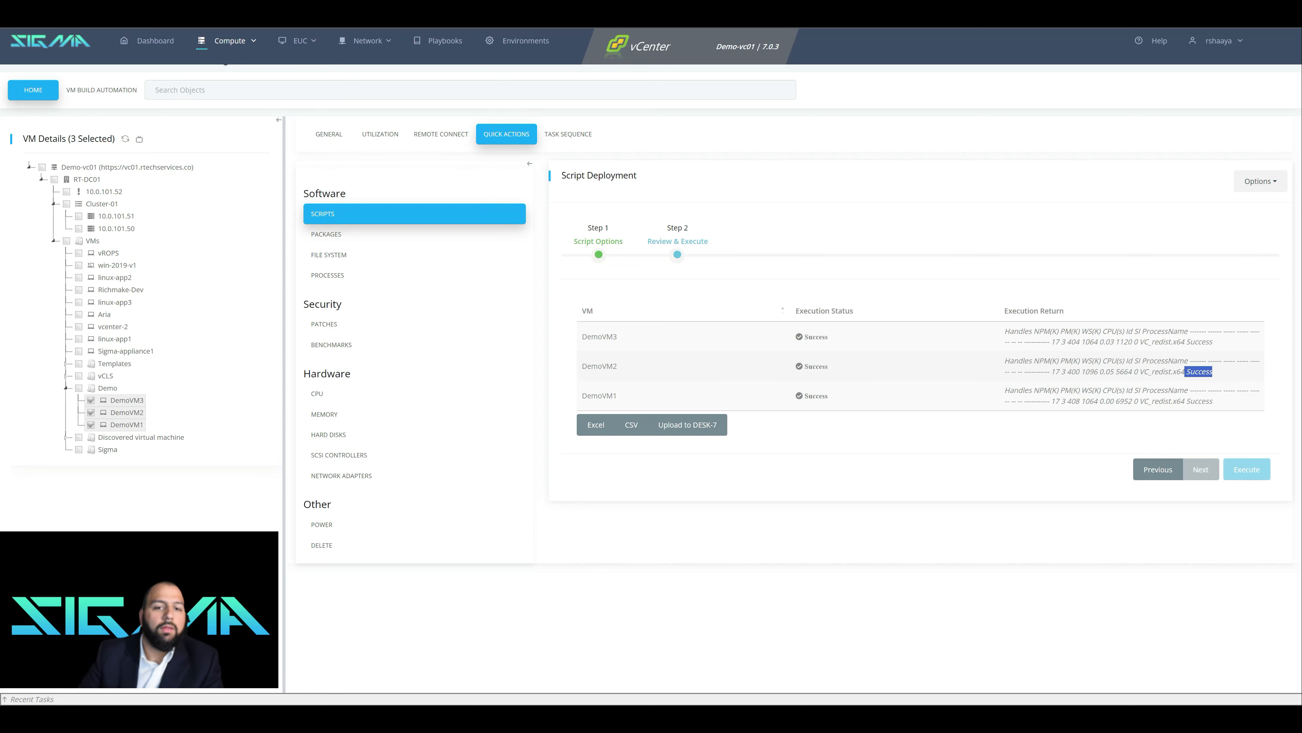
pyautogui.moveTo(1191, 341); pyautogui.dragTo(1212, 342)
pyautogui.moveTo(1190, 401); pyautogui.dragTo(1212, 402)
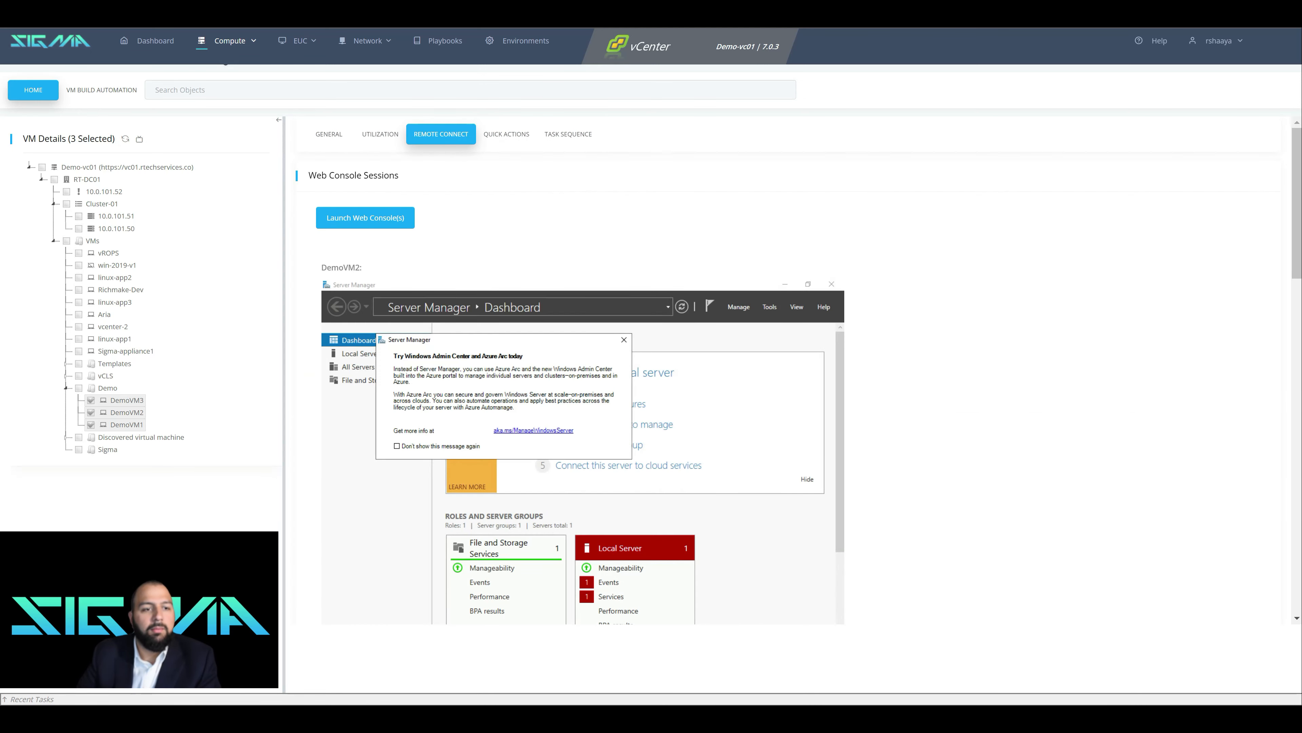
# Open Add or remove programs on DemoVM2's console
pyautogui.scroll(-5, 583, 370)
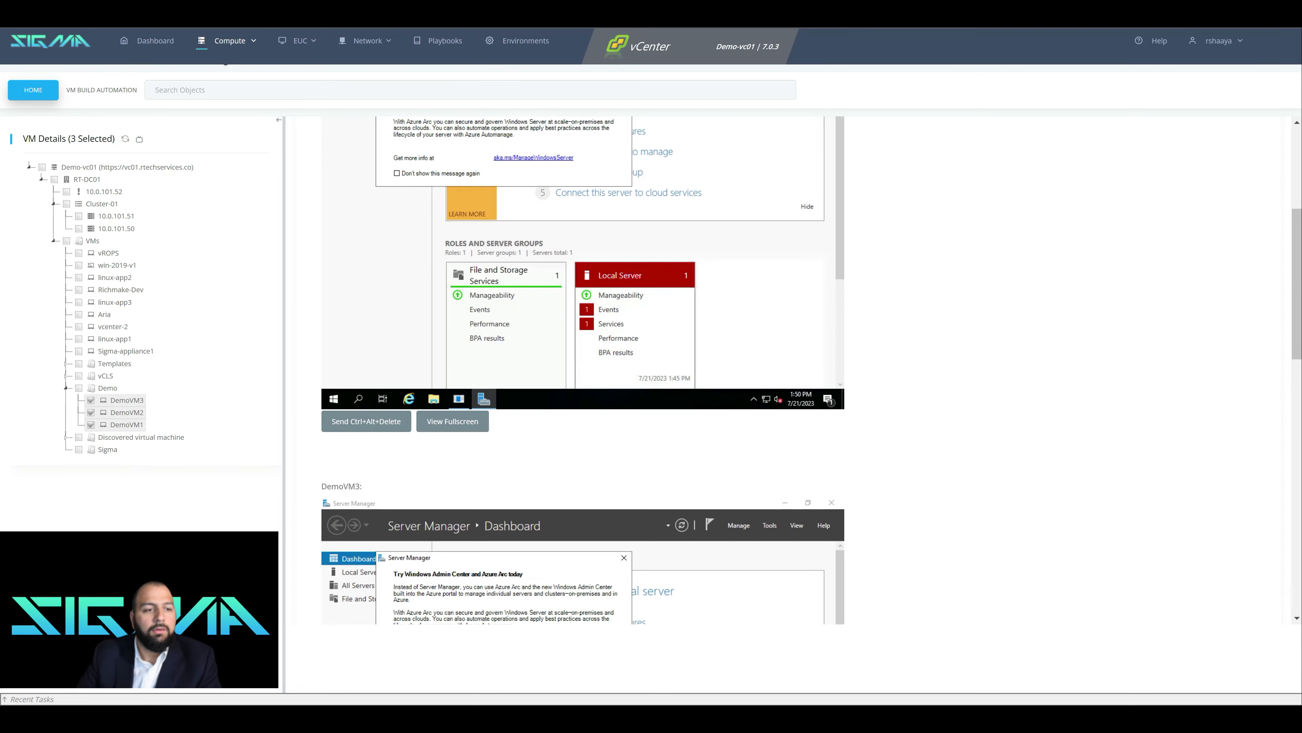
pyautogui.scroll(2, 794, 369)
pyautogui.click(334, 535)
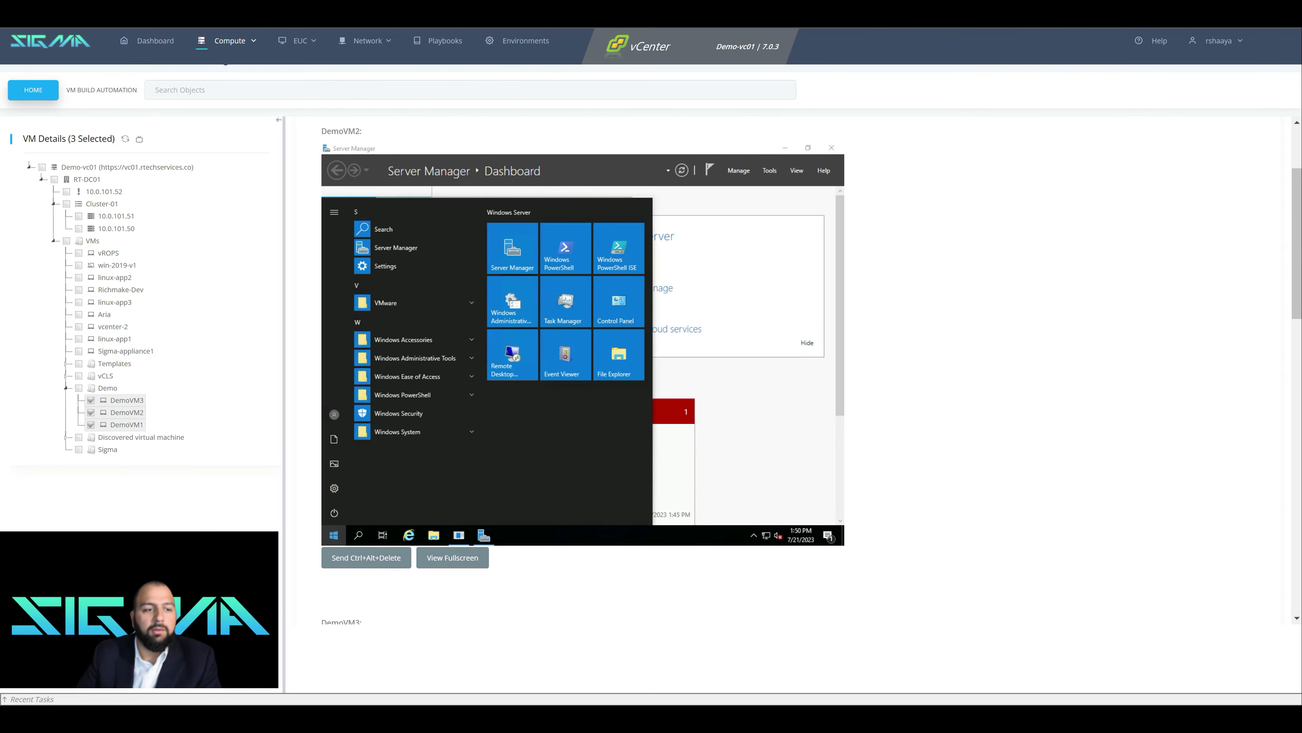
pyautogui.write('c')
pyautogui.write('rograms')
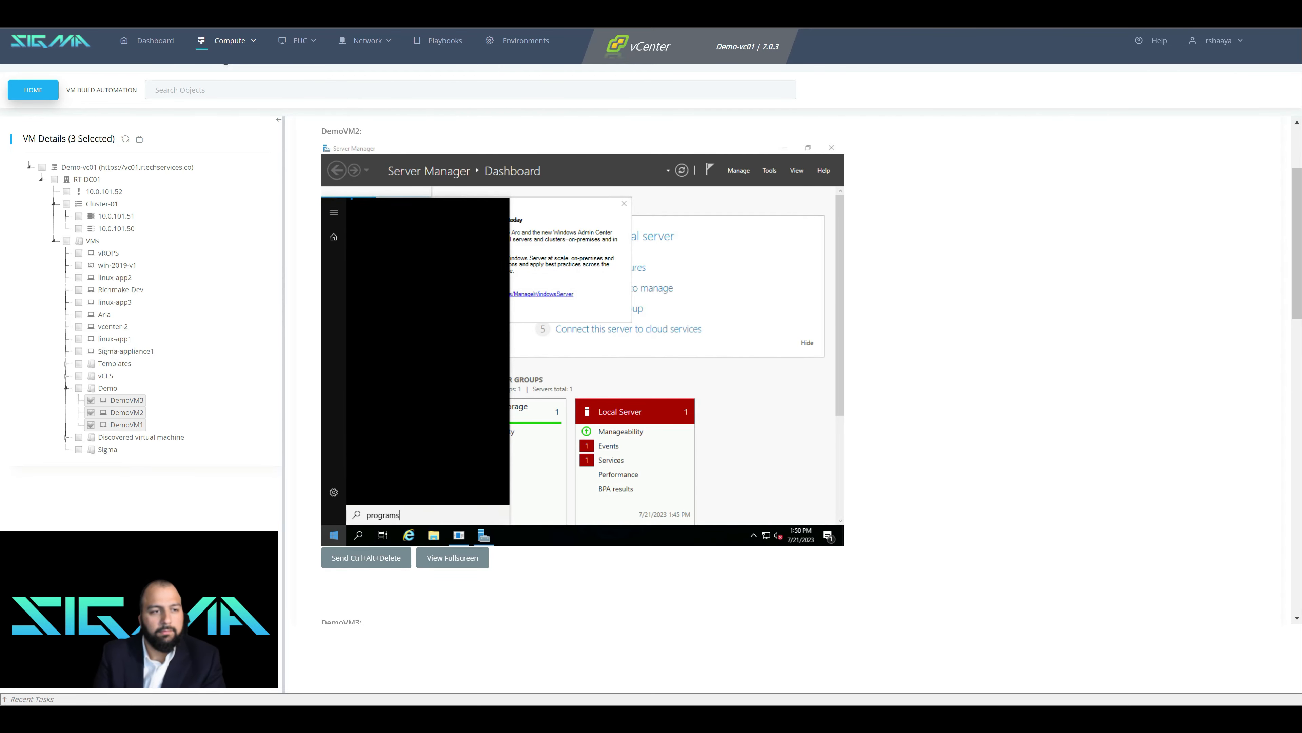
pyautogui.write(' an')
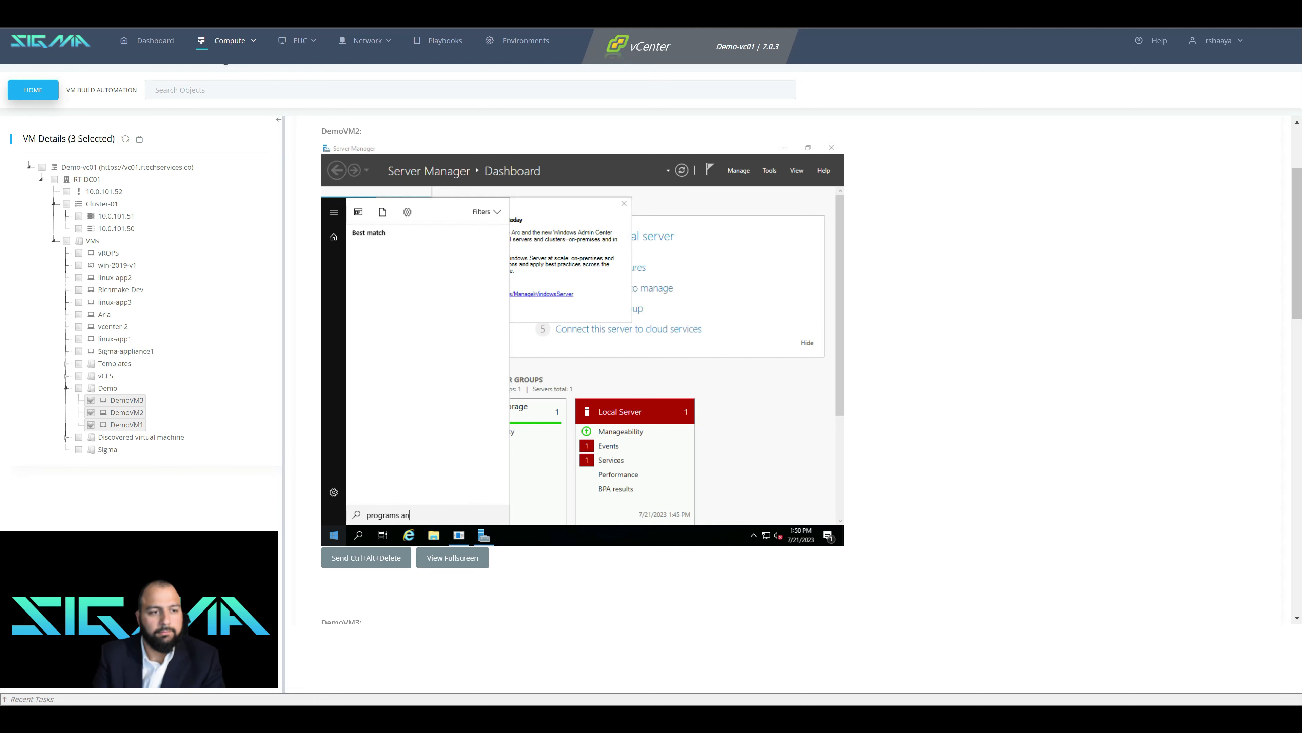
pyautogui.write('d')
pyautogui.press('Return')
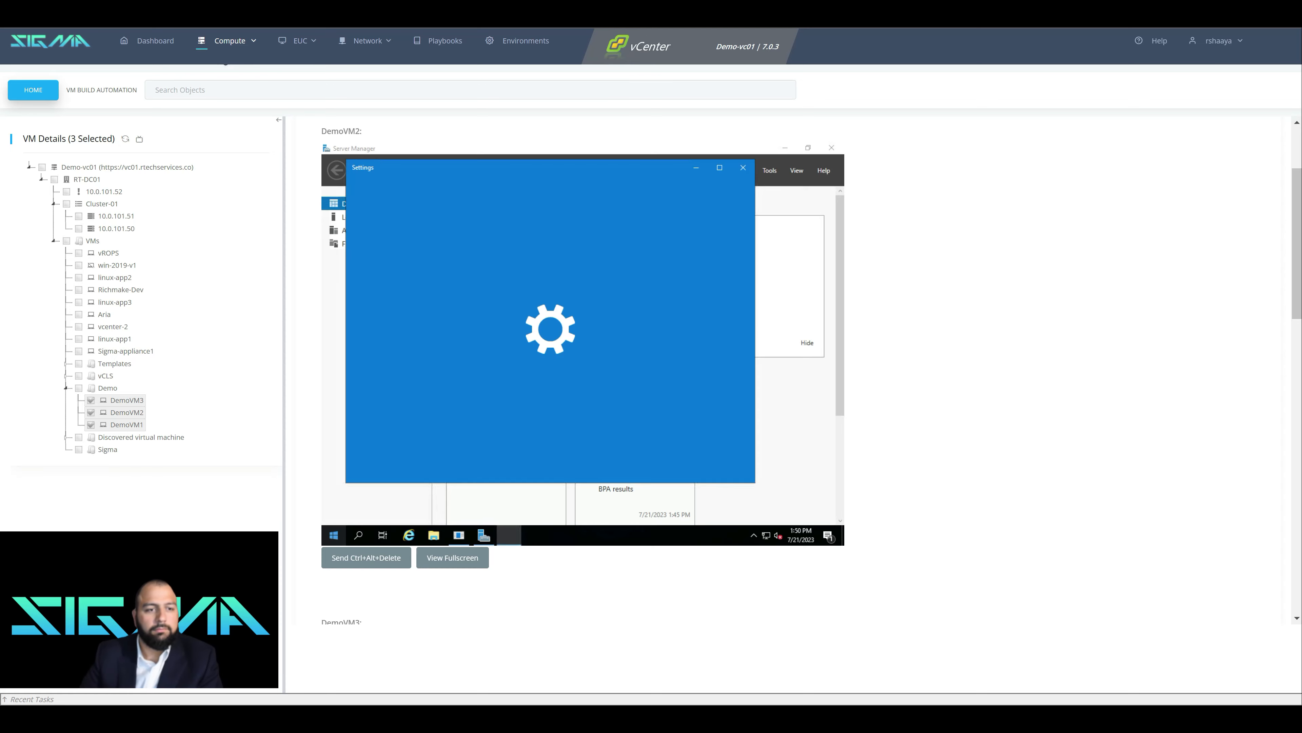
pyautogui.scroll(-8, 583, 370)
# Open Apps & features on DemoVM3's console and review the installed apps
pyautogui.press('super')
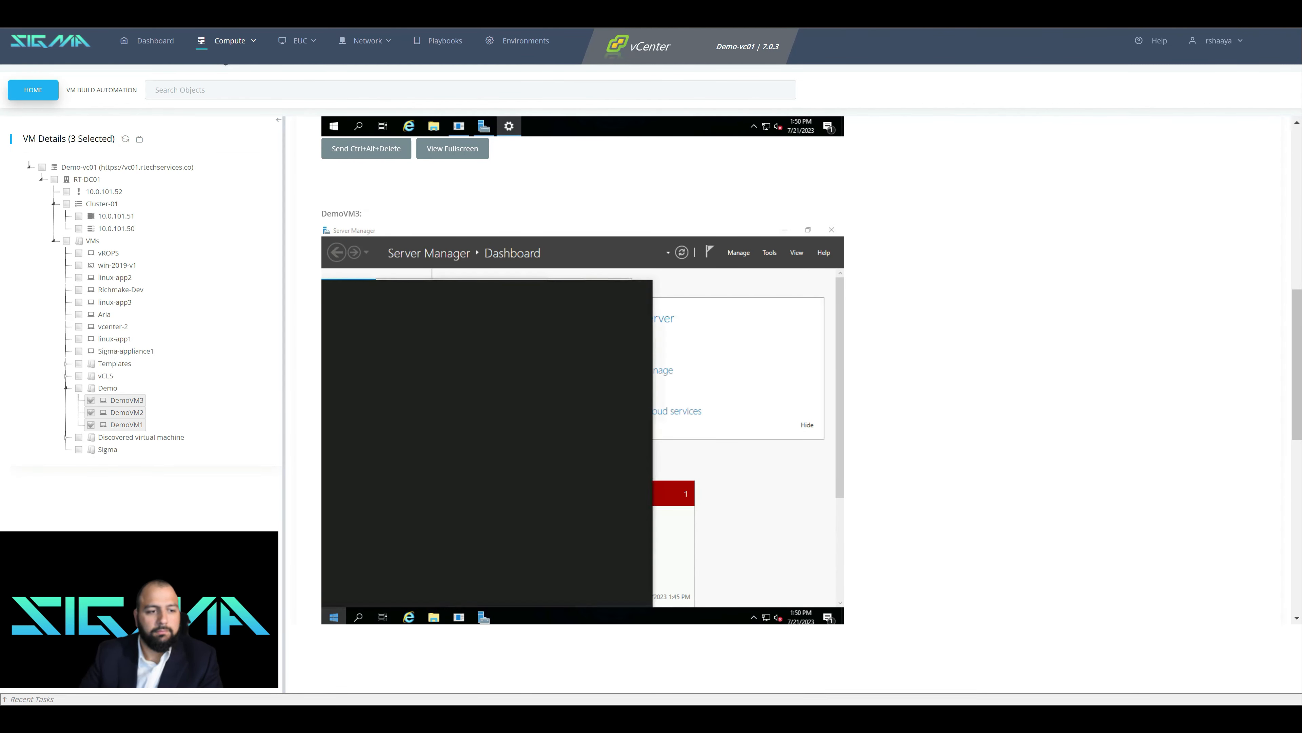
pyautogui.write('add or ')
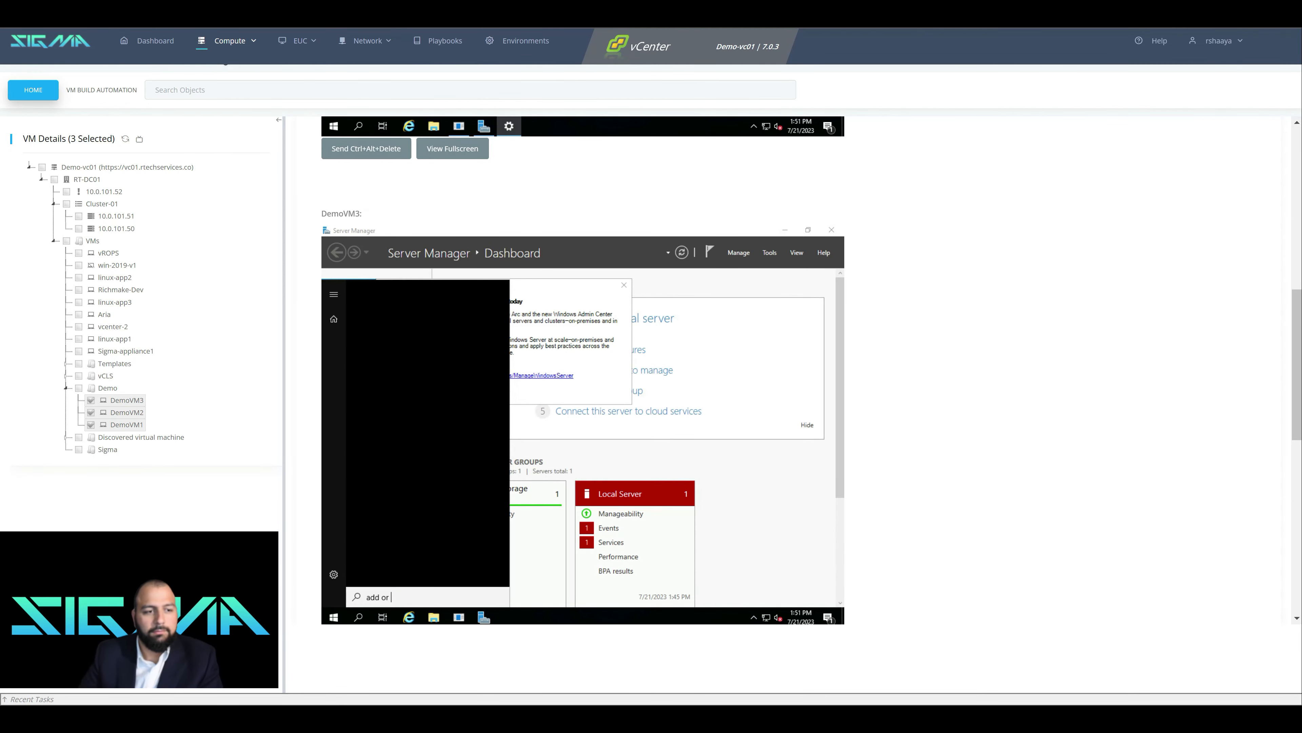
pyautogui.write('rem')
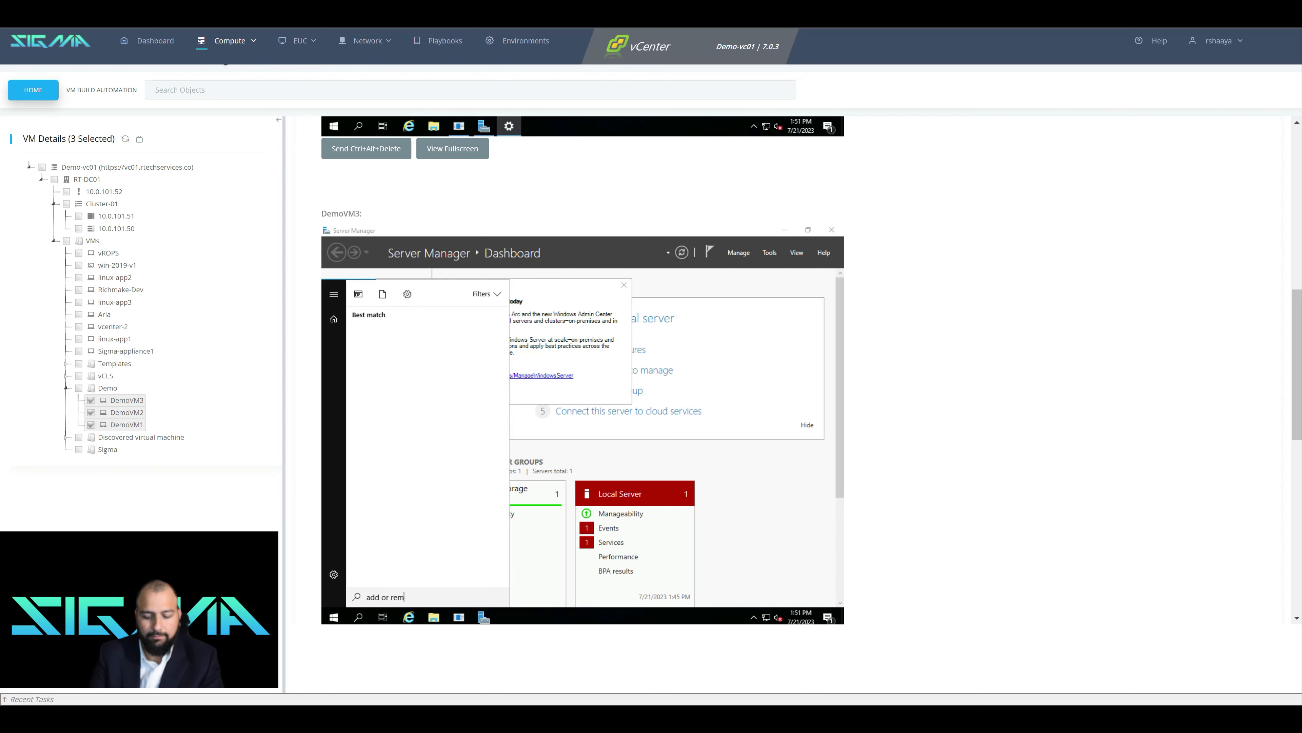
pyautogui.write('ove pr')
pyautogui.press('Return')
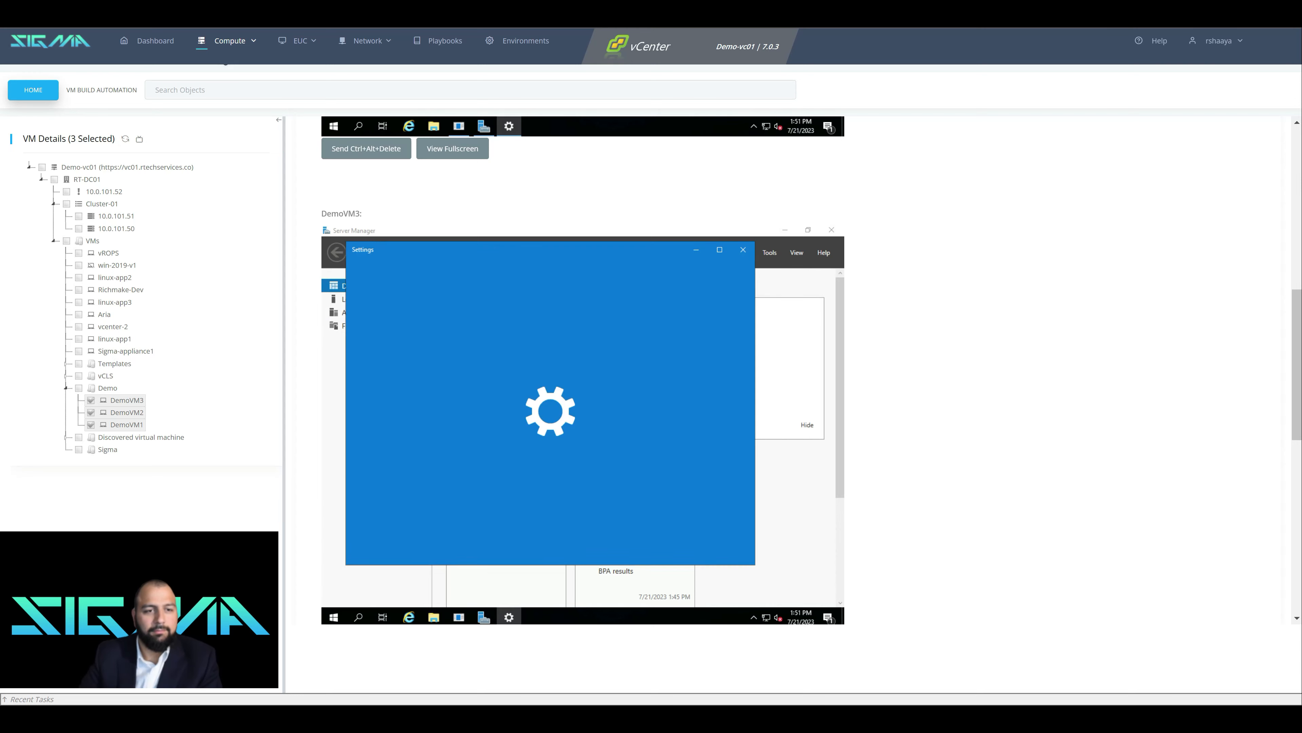
pyautogui.scroll(5, 583, 369)
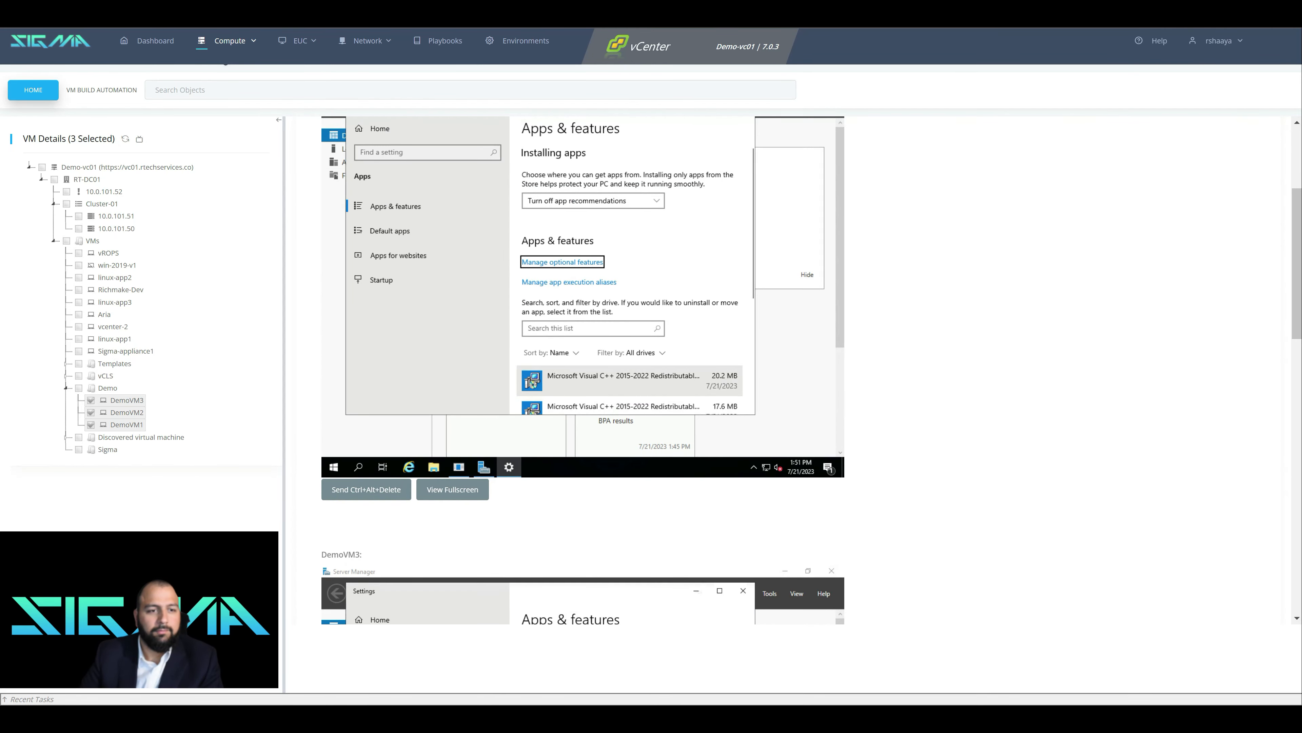
pyautogui.scroll(-2, 636, 283)
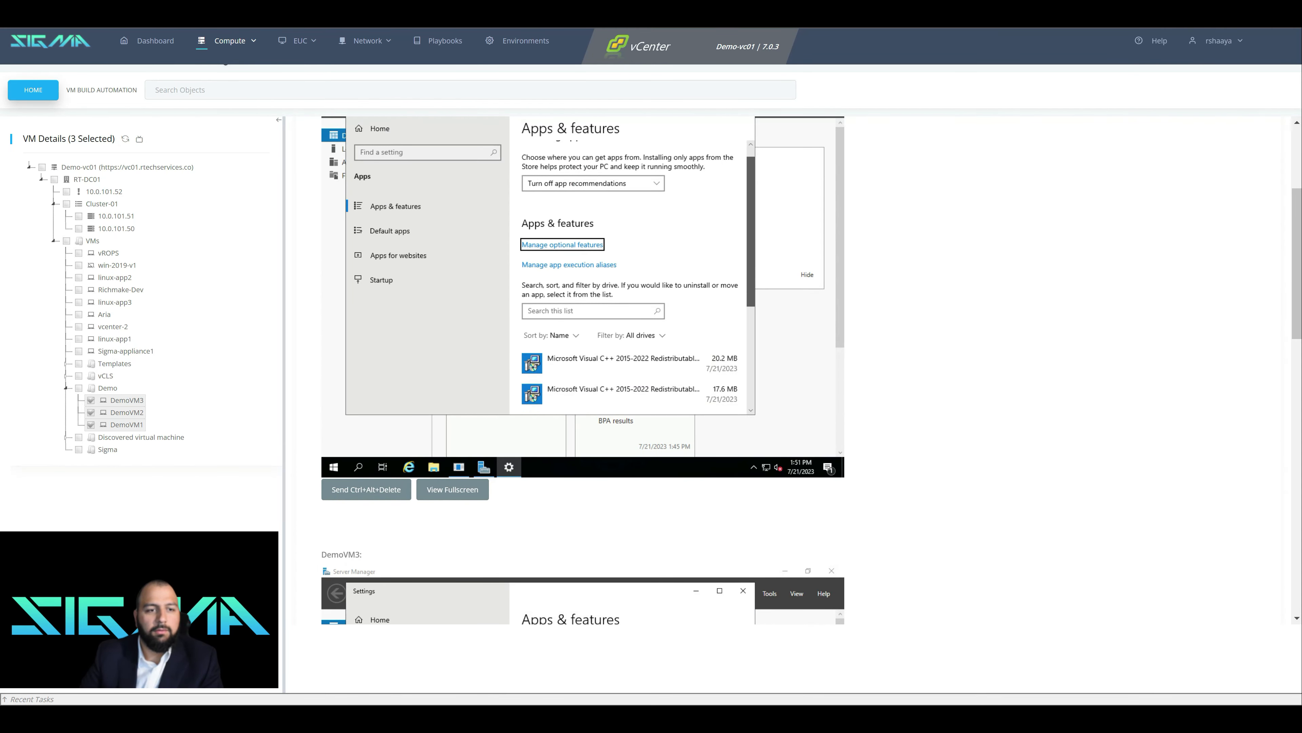
pyautogui.scroll(-8, 583, 369)
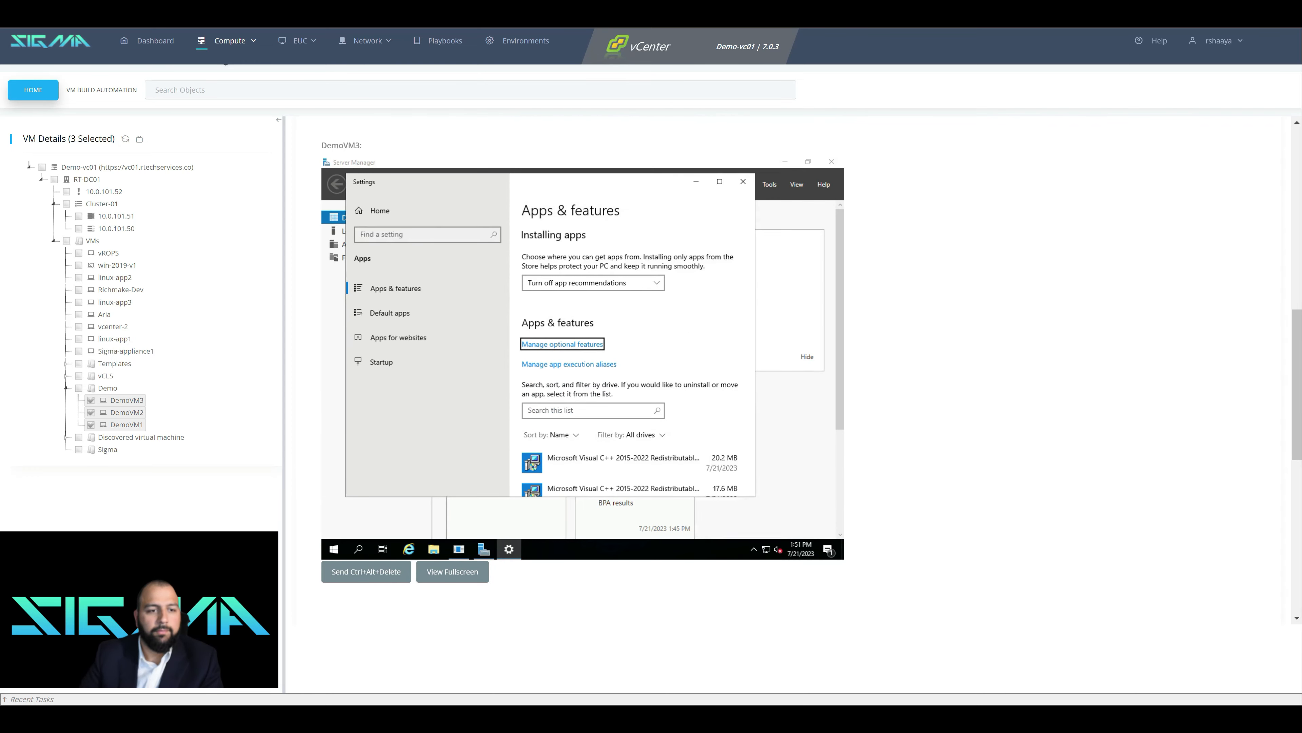
pyautogui.scroll(-10, 583, 369)
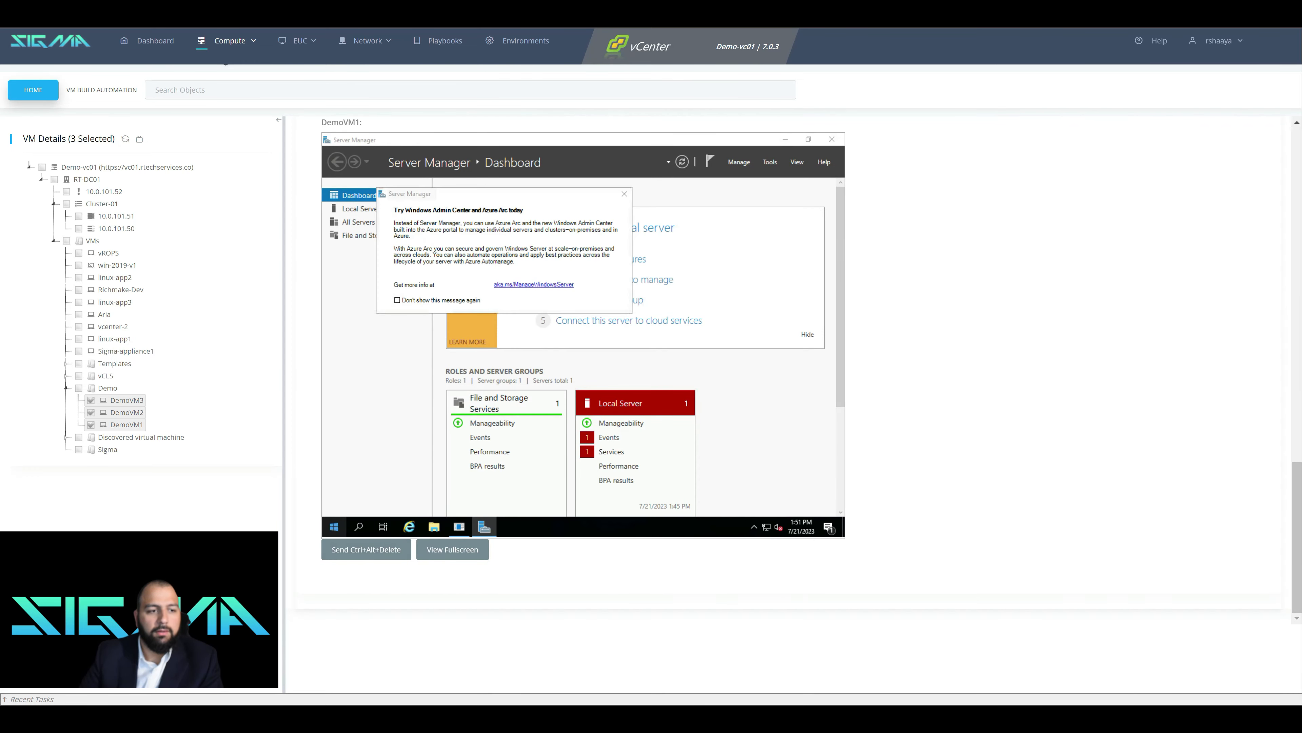
# Open Apps & features on DemoVM1, then bring up the Quick Actions deployment results
pyautogui.click(333, 527)
pyautogui.write('add or remo')
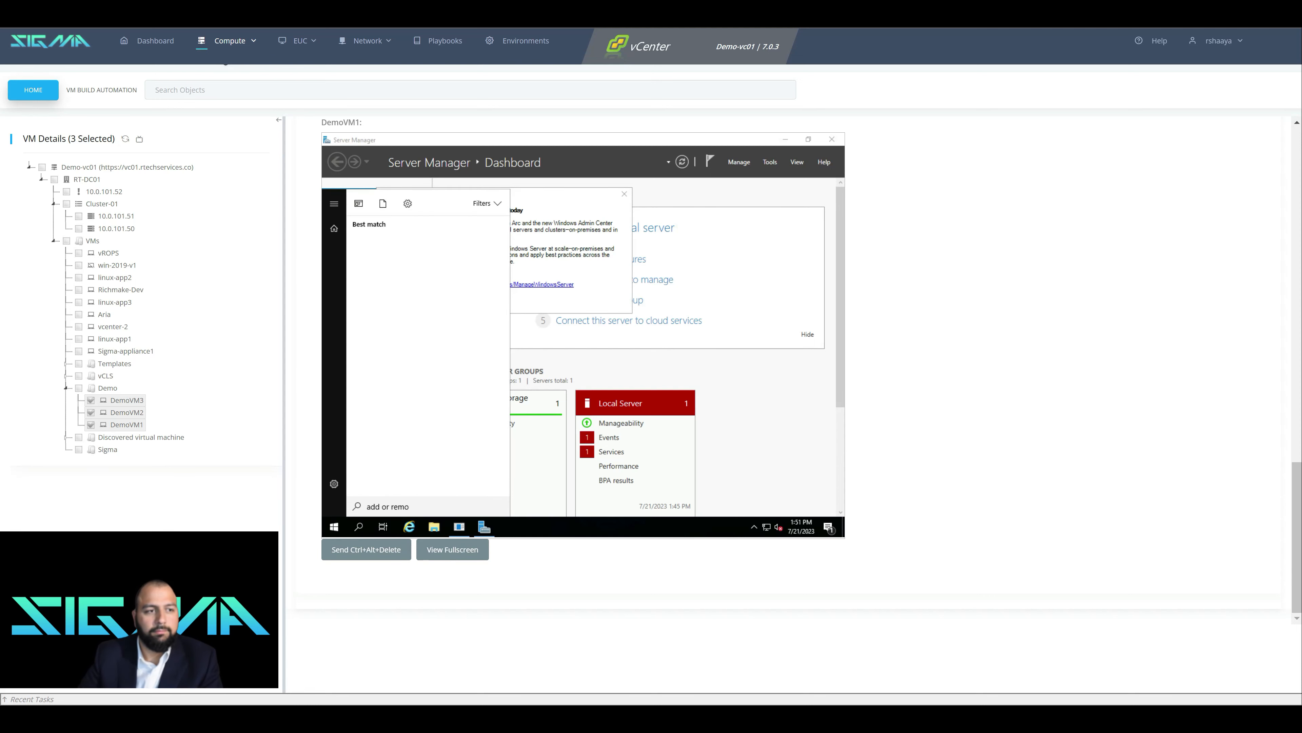
pyautogui.write('ve')
pyautogui.press('Return')
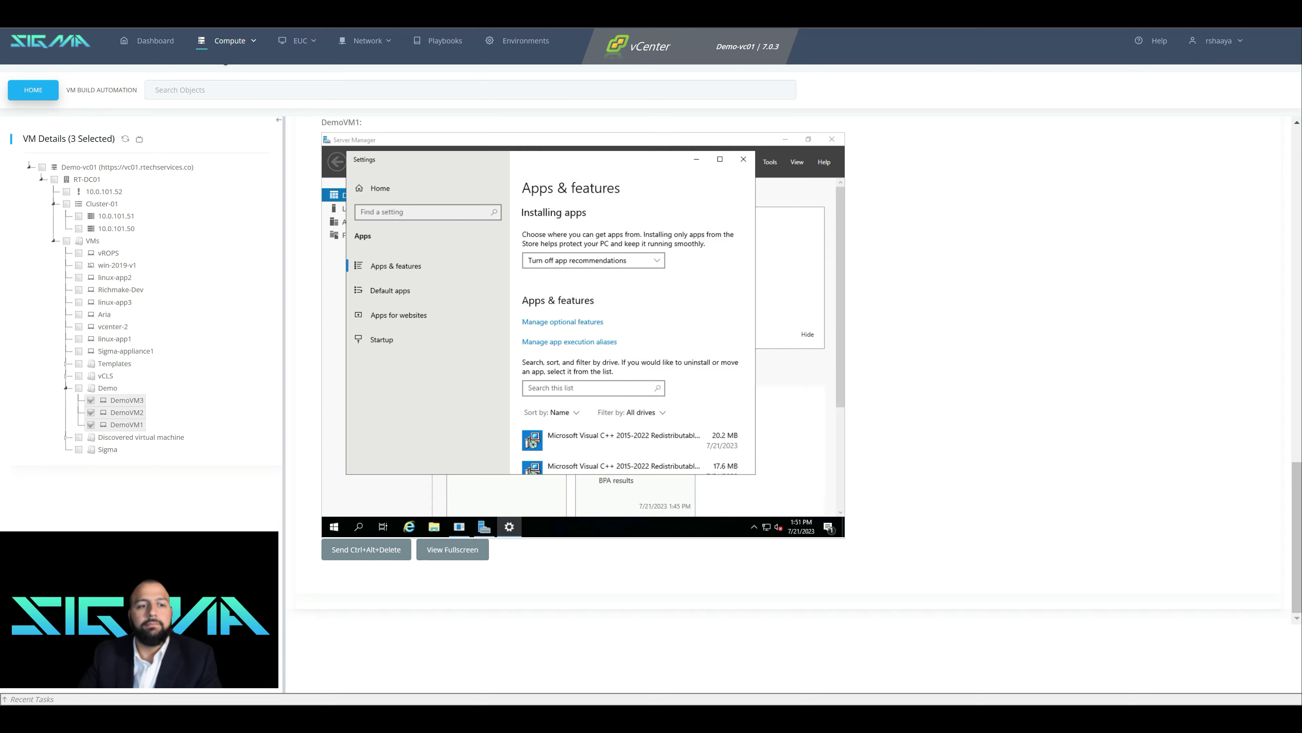
pyautogui.scroll(15, 1026, 369)
pyautogui.scroll(5, 830, 285)
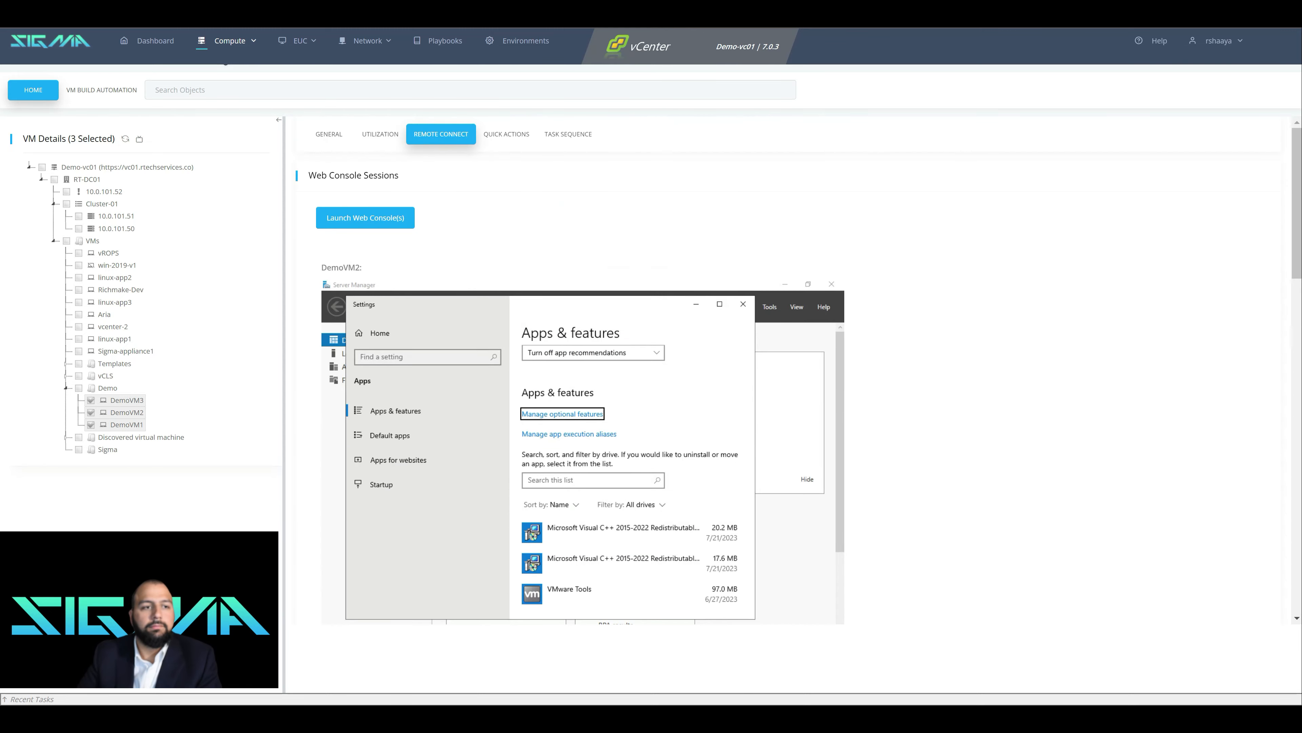
pyautogui.click(507, 134)
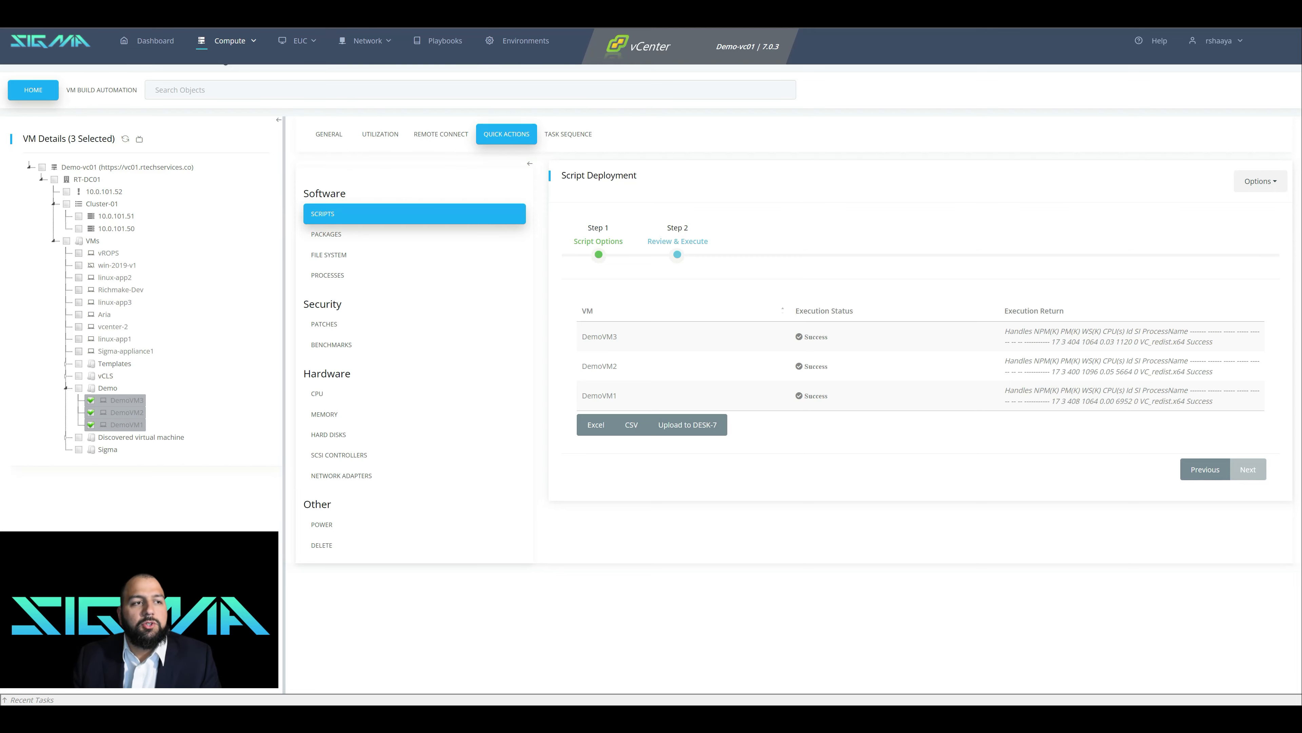
pyautogui.hotkey('alt', 'Tab')
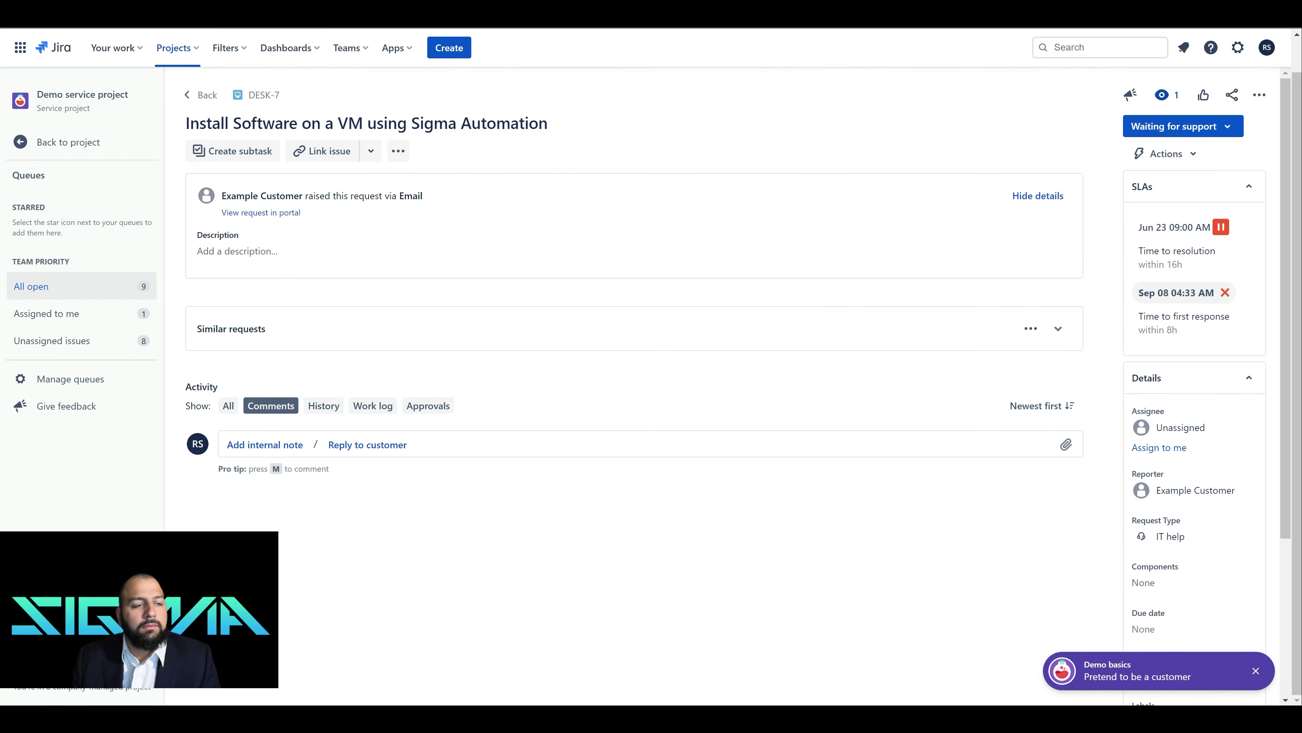
# Refresh Jira issue DESK-7 and view its SigmaLog.csv attachment showing Success per VM
pyautogui.press('F5')
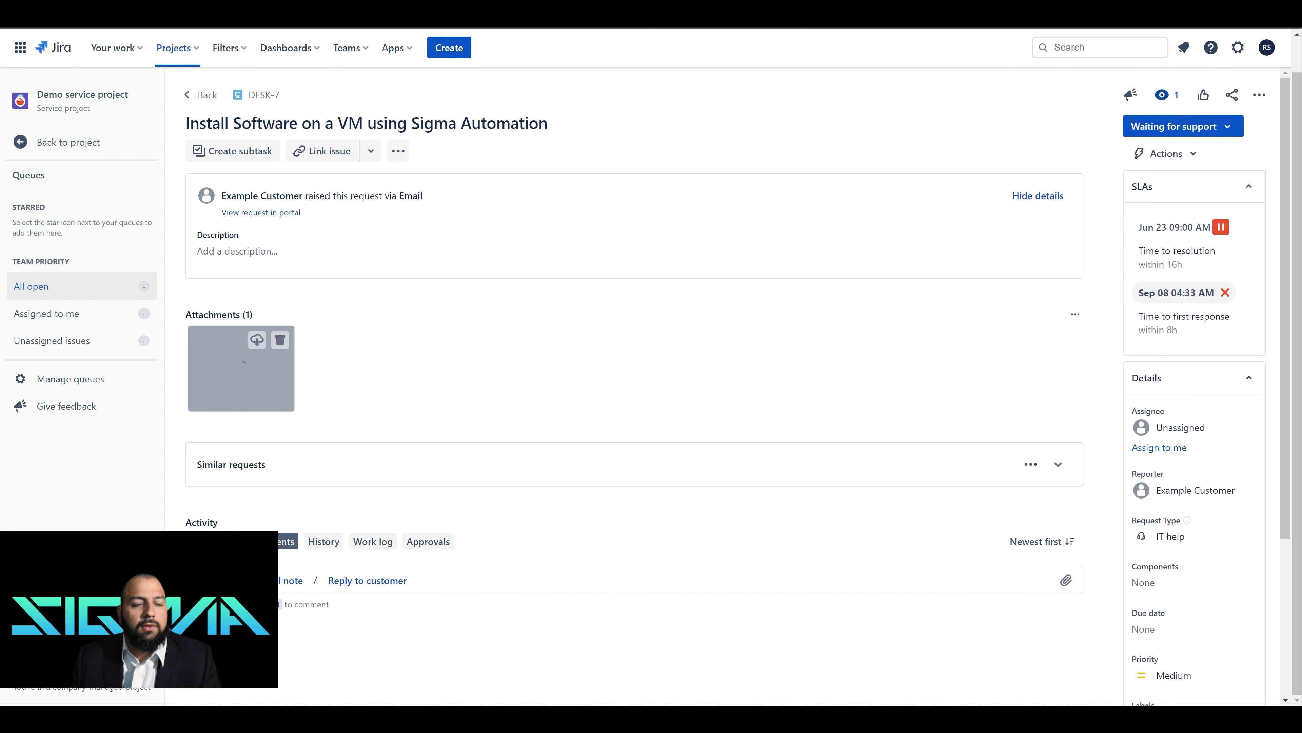
pyautogui.click(241, 402)
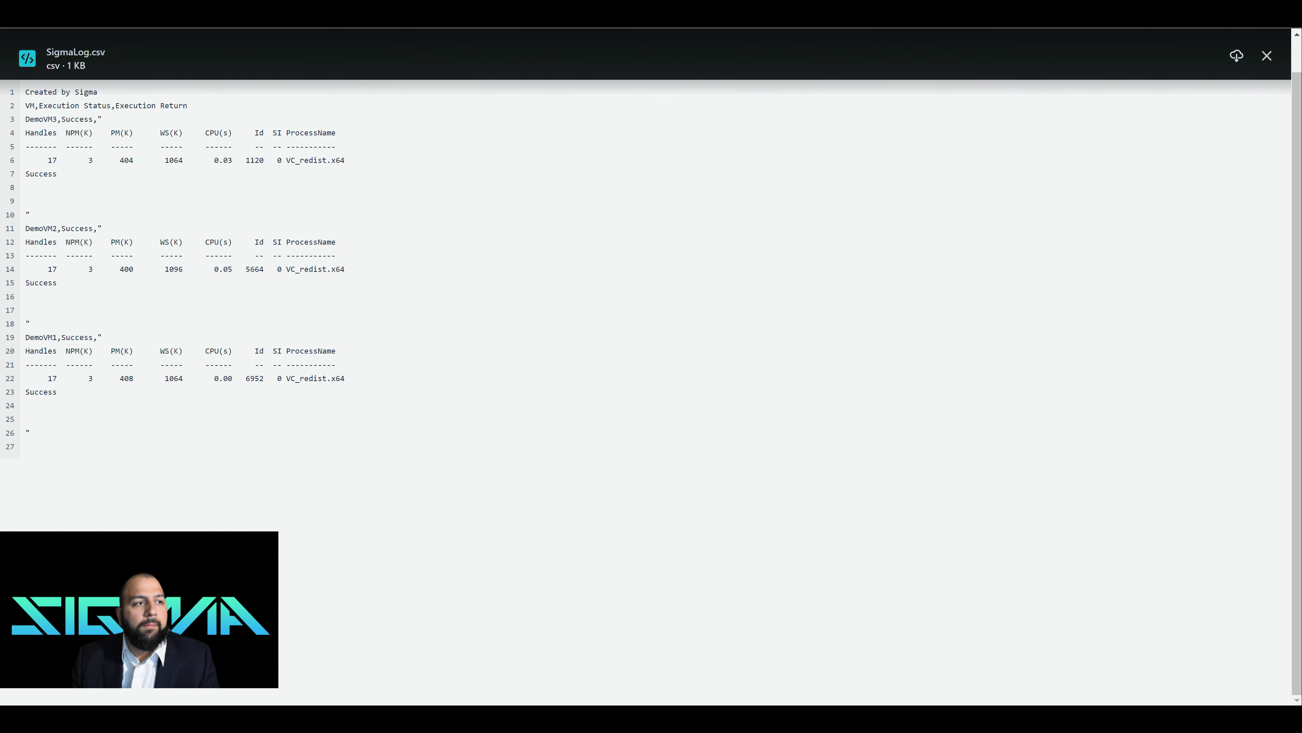
pyautogui.press('Escape')
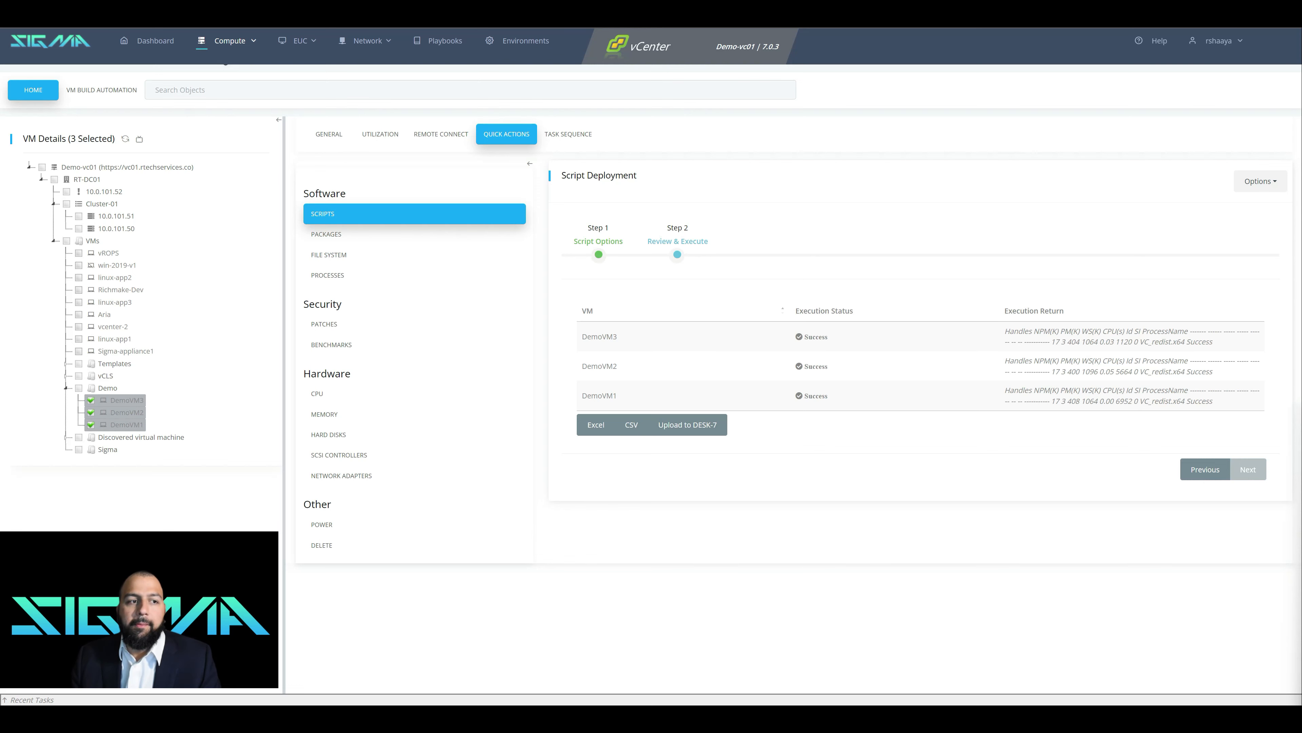
# Choose package vc_redist.x86.exe for C: with /quiet and execute on DemoVM1–3
pyautogui.click(327, 234)
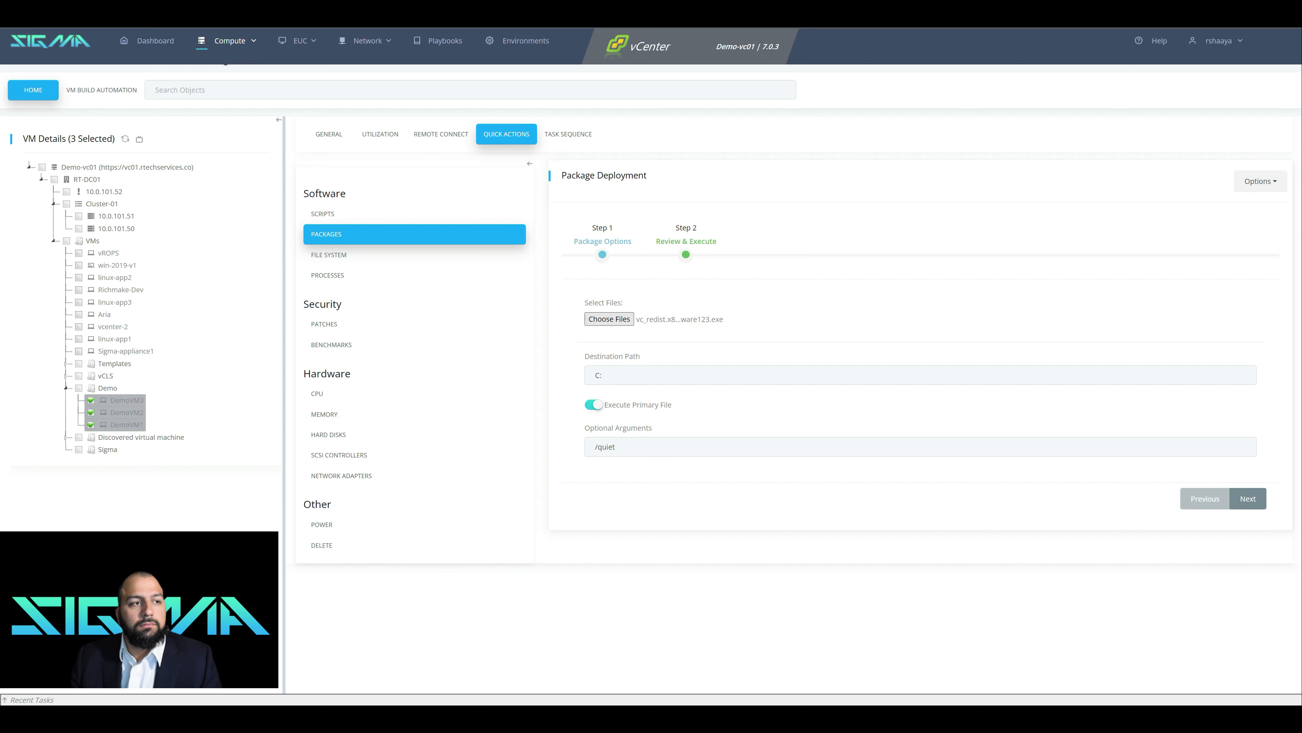
pyautogui.press('Return')
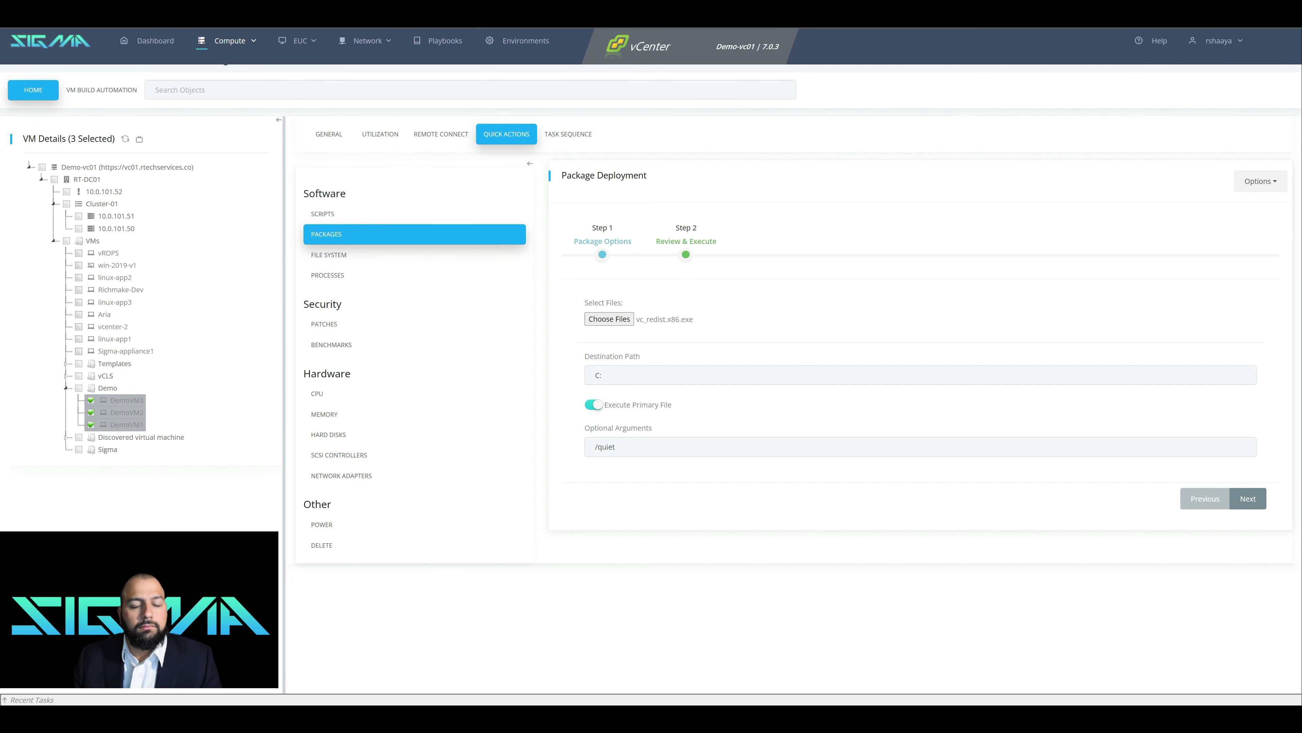
pyautogui.click(1248, 498)
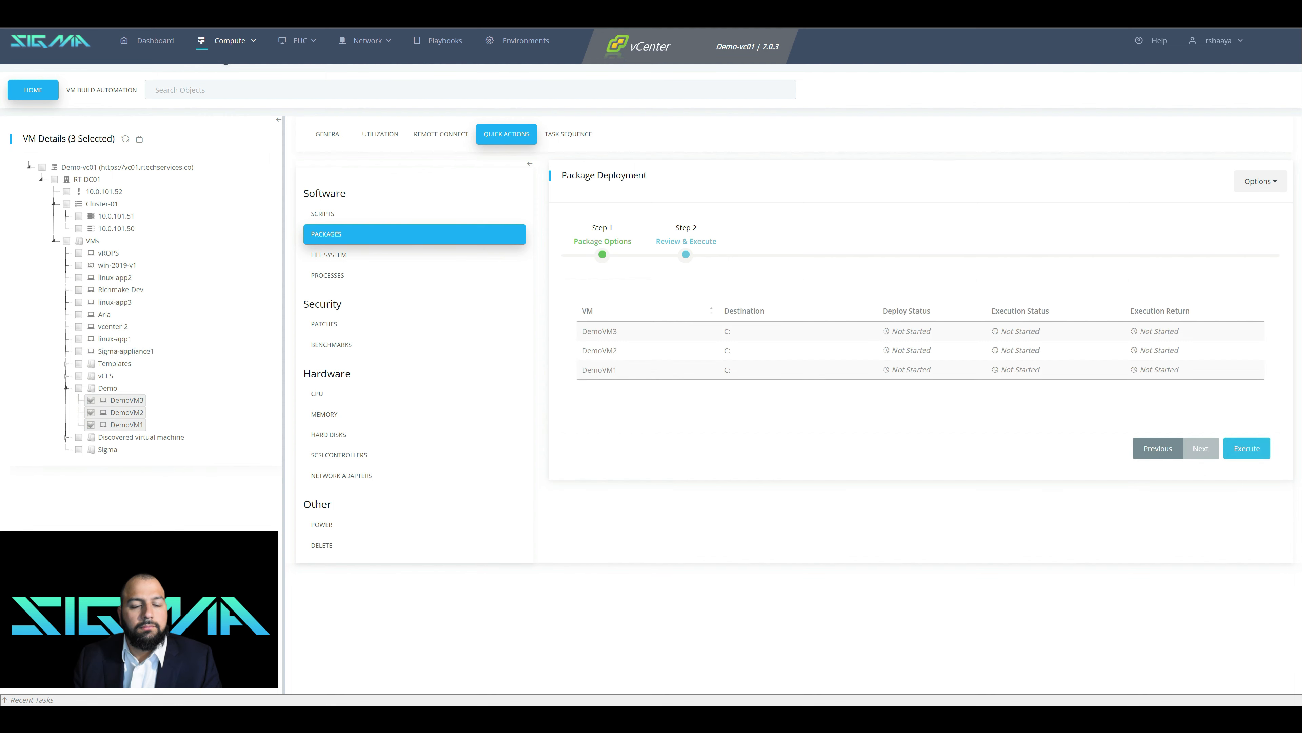
pyautogui.click(1247, 448)
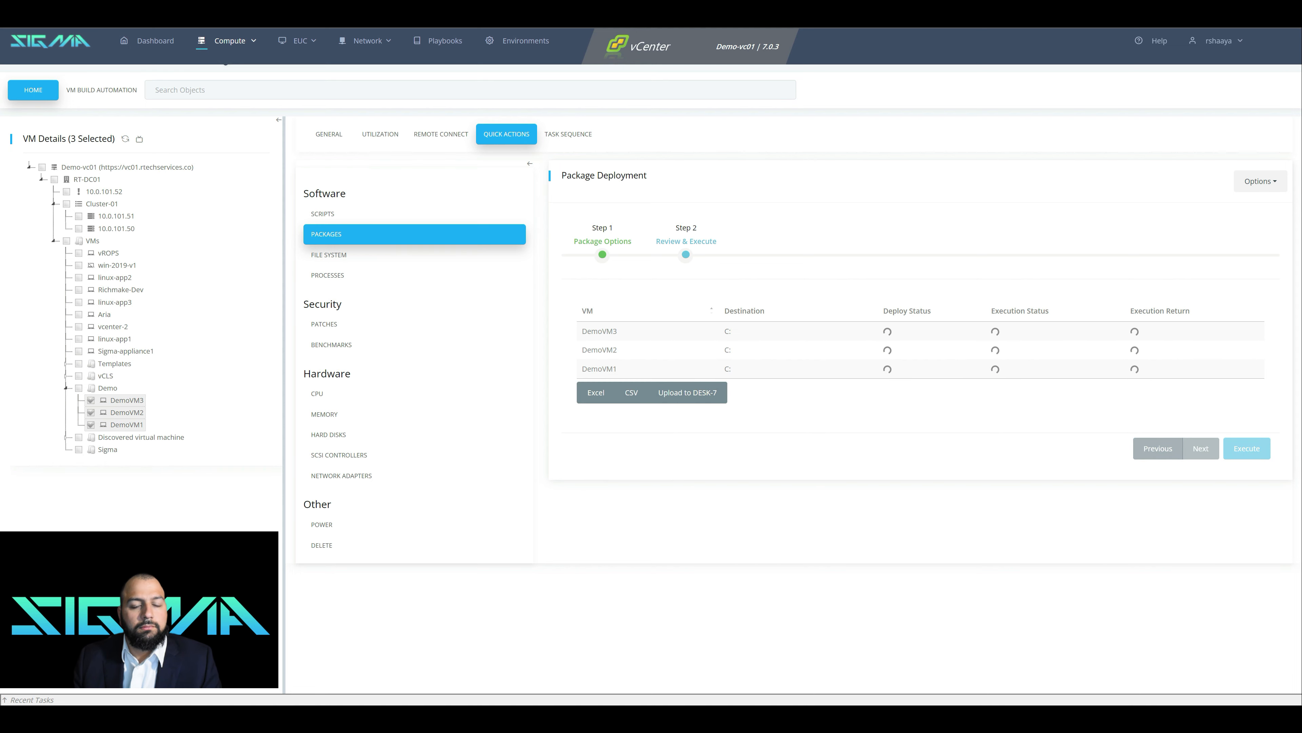
# Verify Visual C++ 2015 Redistributable in each VM console's apps, then open File System Browser
pyautogui.click(440, 134)
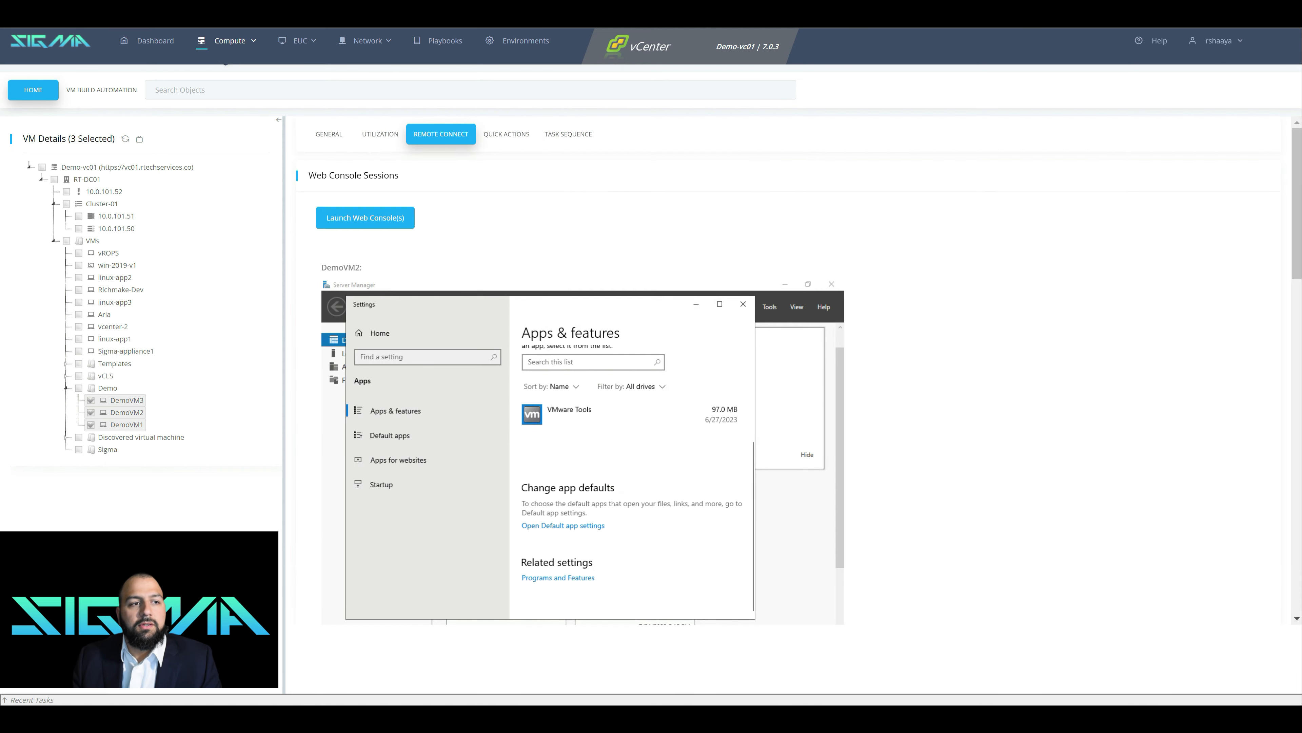
pyautogui.scroll(-5, 583, 370)
pyautogui.scroll(-10, 583, 369)
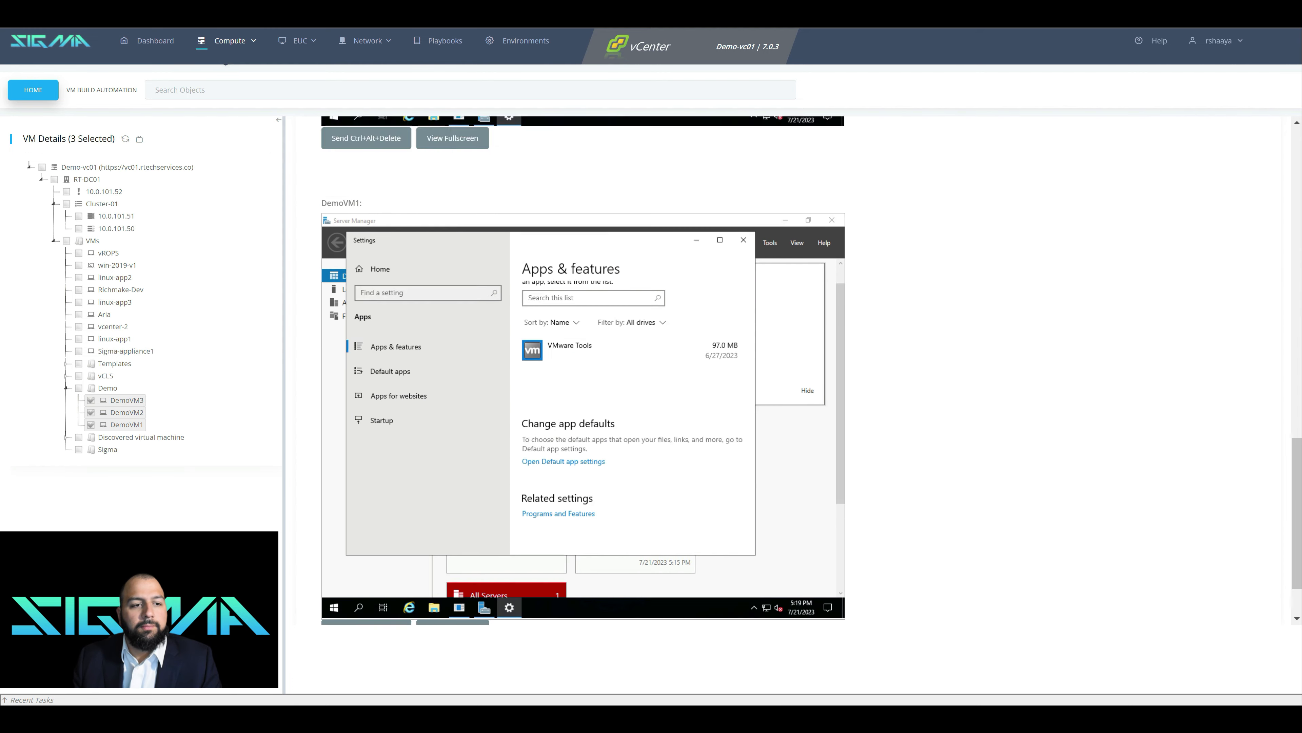
pyautogui.scroll(15, 583, 369)
pyautogui.click(507, 134)
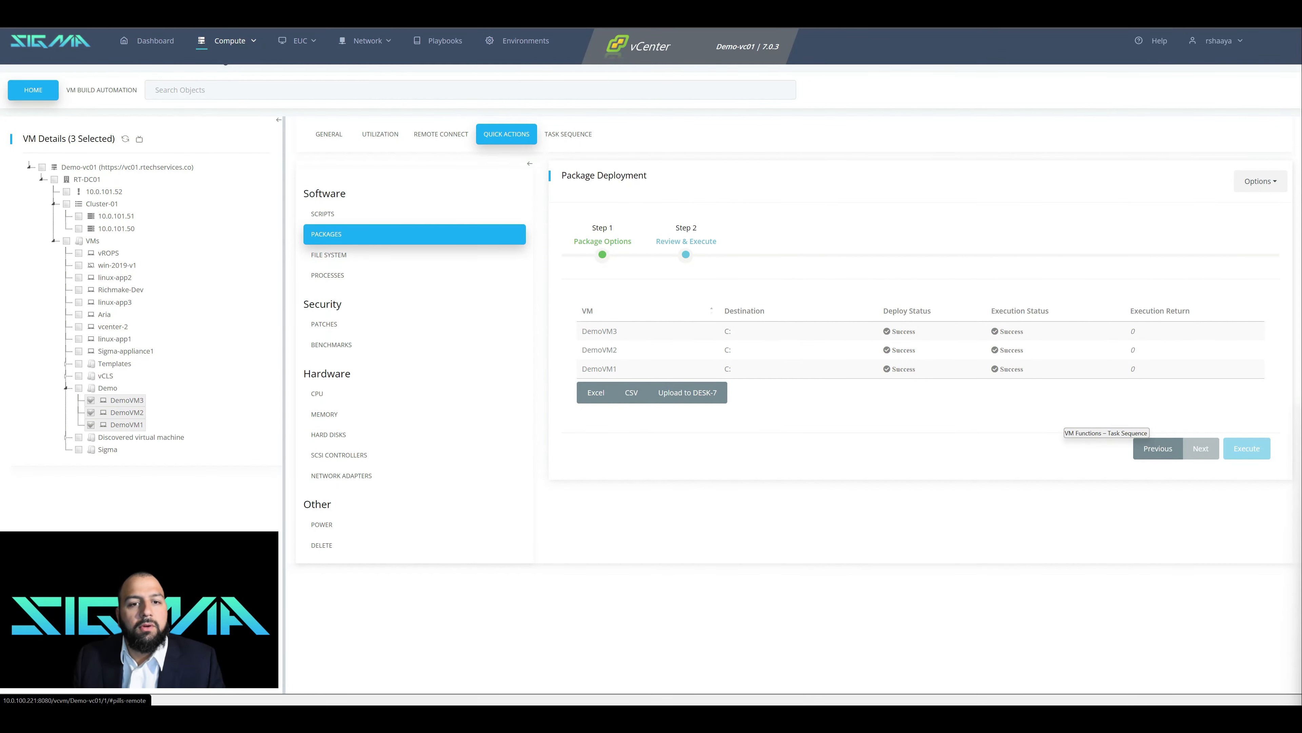
pyautogui.click(441, 134)
pyautogui.scroll(-3, 666, 374)
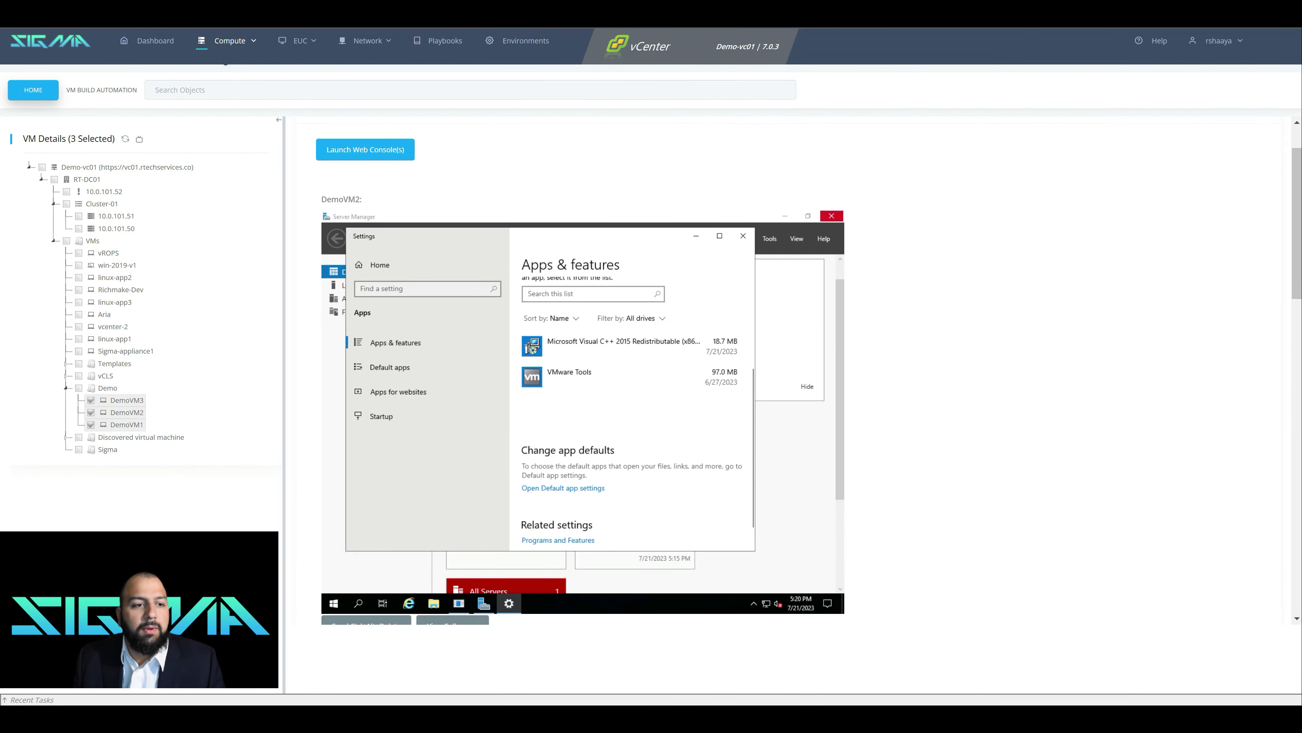
pyautogui.scroll(-10, 667, 375)
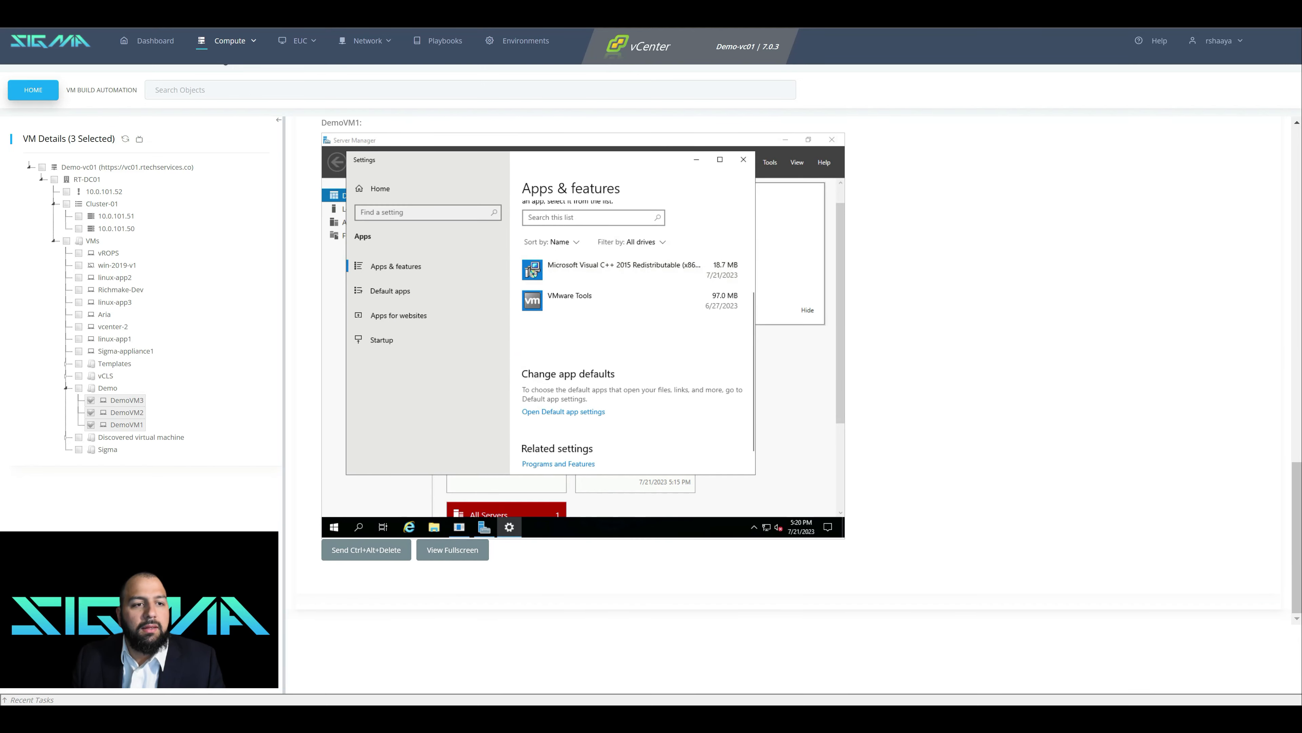
pyautogui.scroll(12, 666, 374)
pyautogui.click(506, 135)
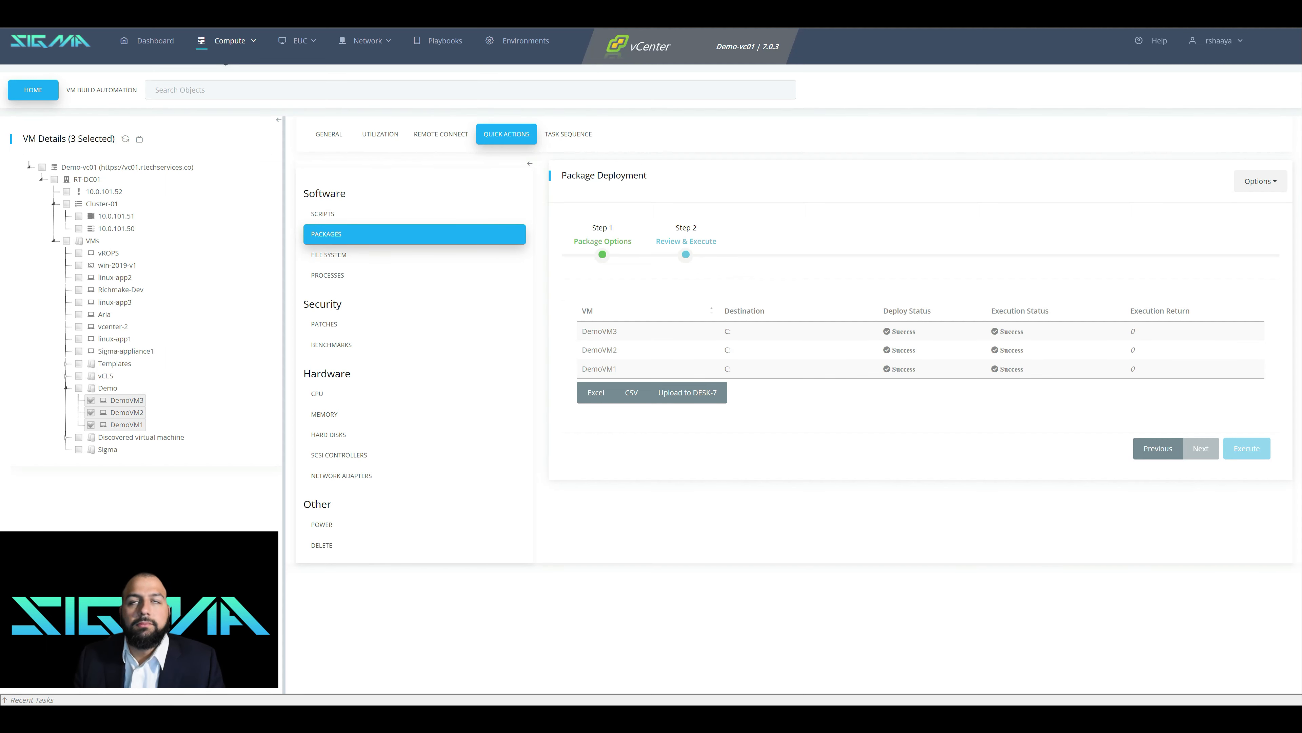
pyautogui.click(329, 255)
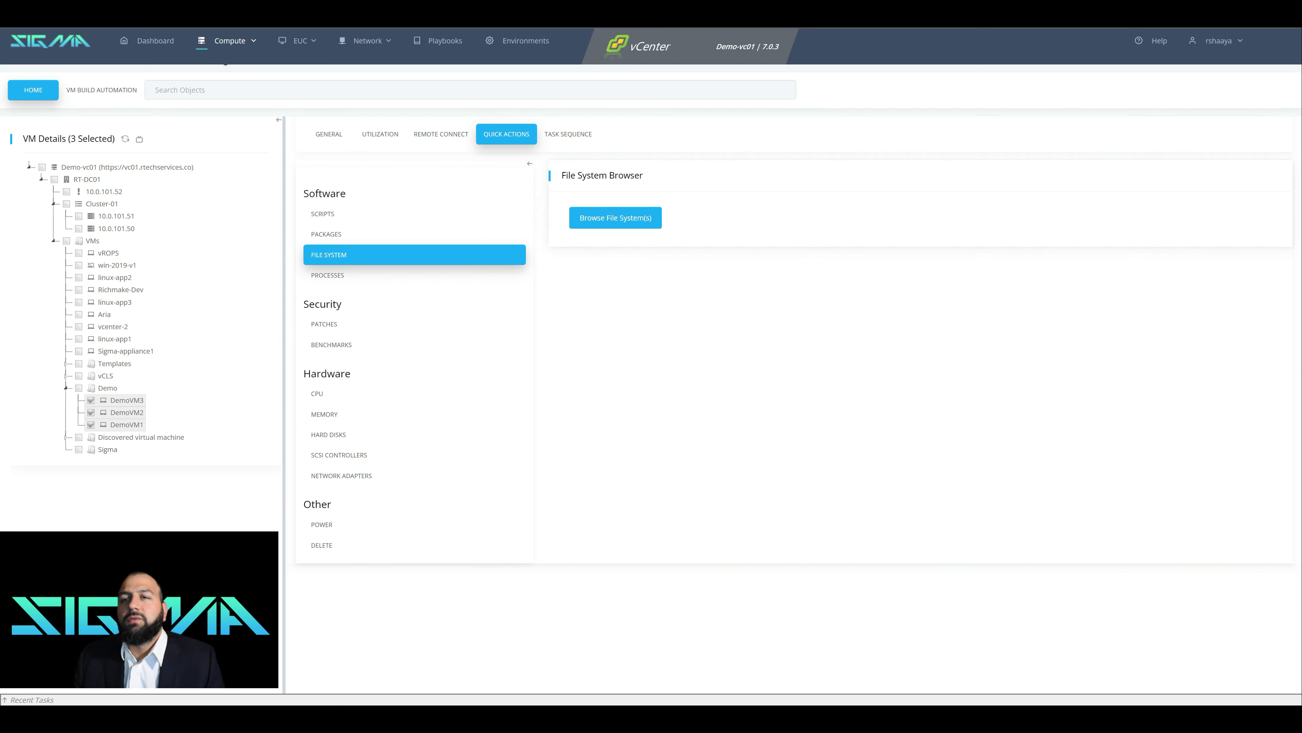
# Browse the demo VMs' file systems and view vc_redist.x86-vmware83.exe's details on DemoVM3
pyautogui.click(615, 218)
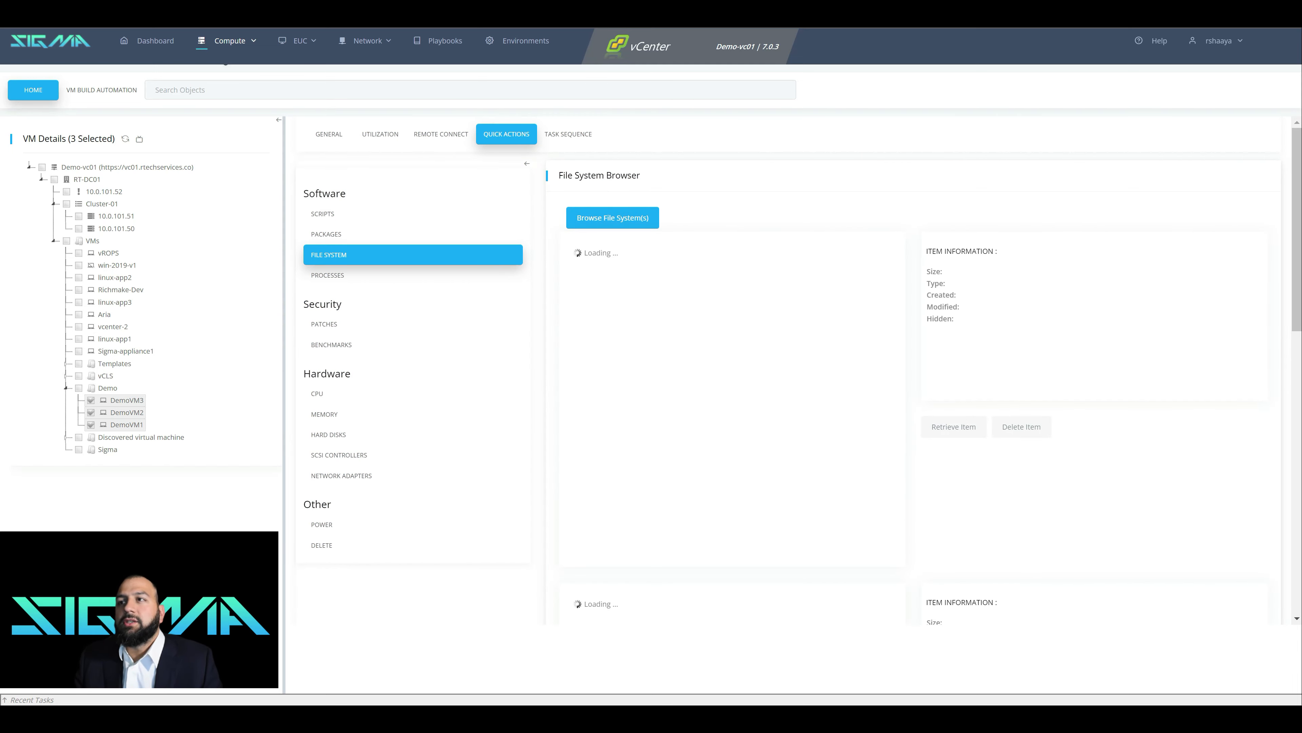
pyautogui.scroll(-2, 795, 369)
pyautogui.scroll(1, 795, 370)
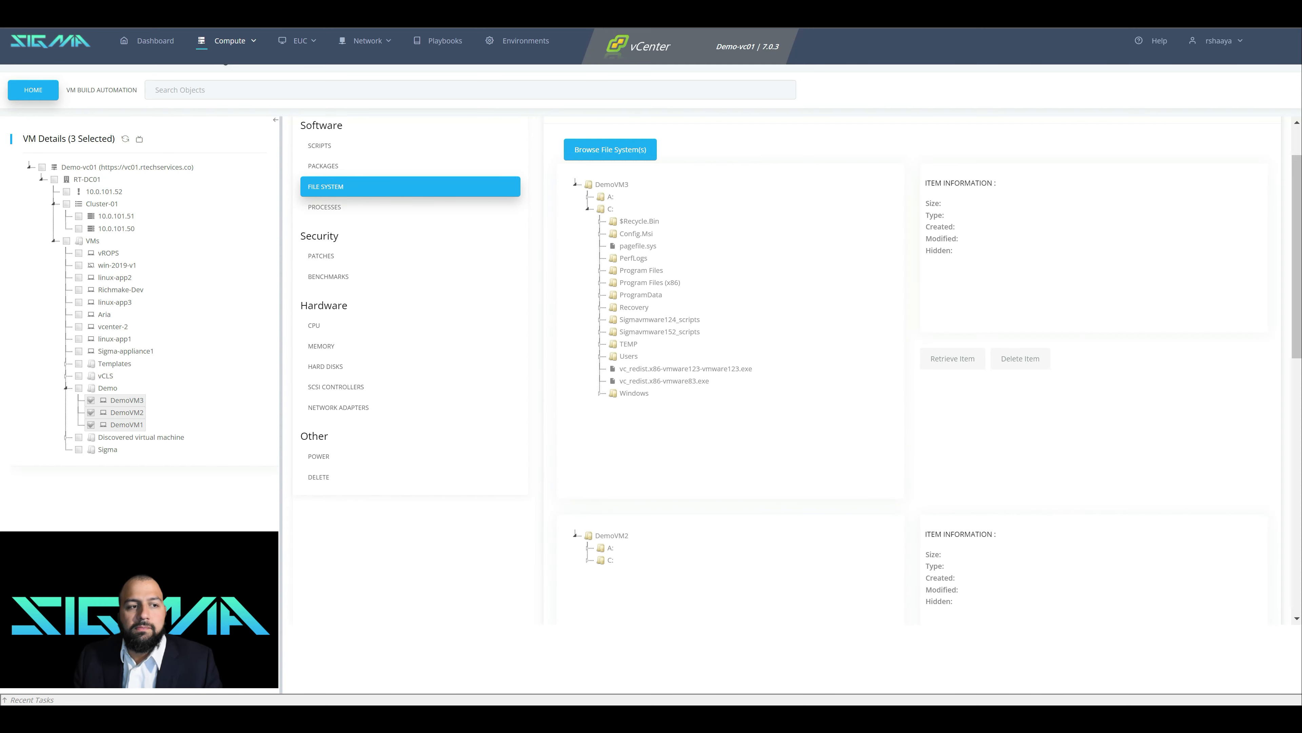
pyautogui.scroll(-3, 795, 369)
pyautogui.scroll(-7, 794, 369)
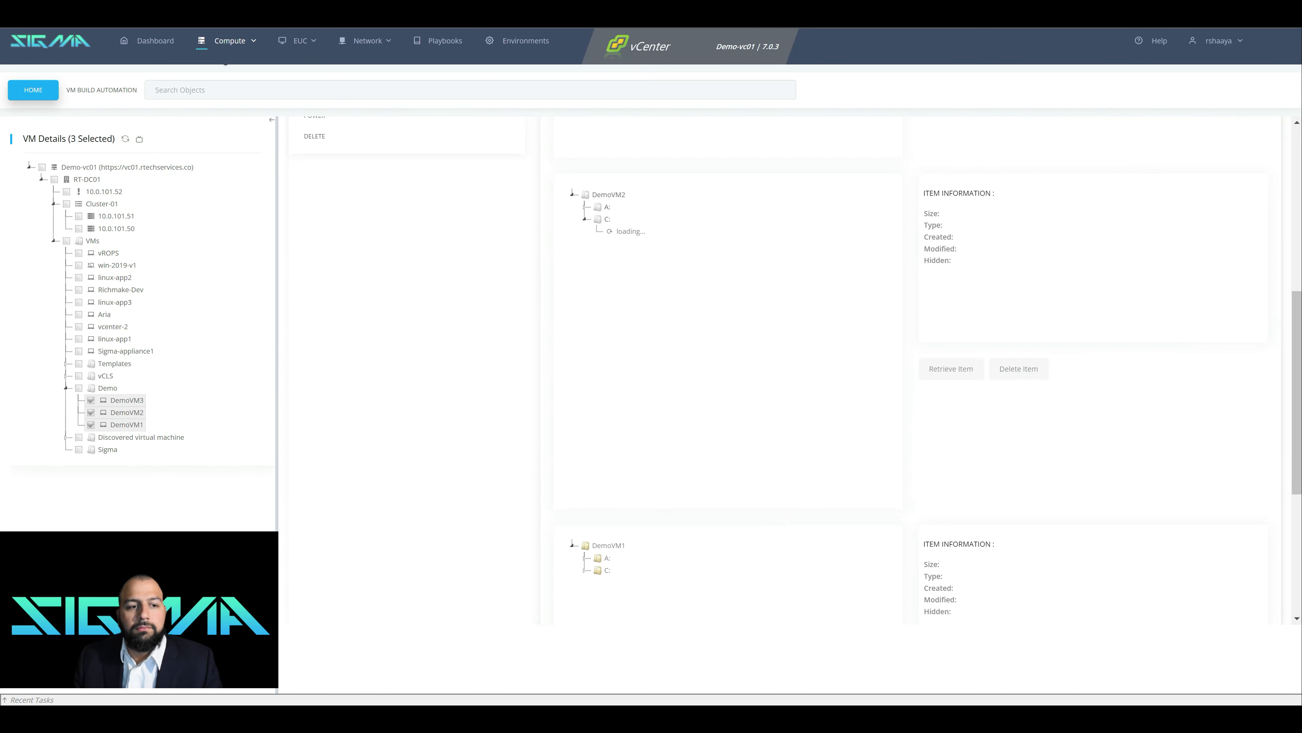
pyautogui.scroll(10, 795, 369)
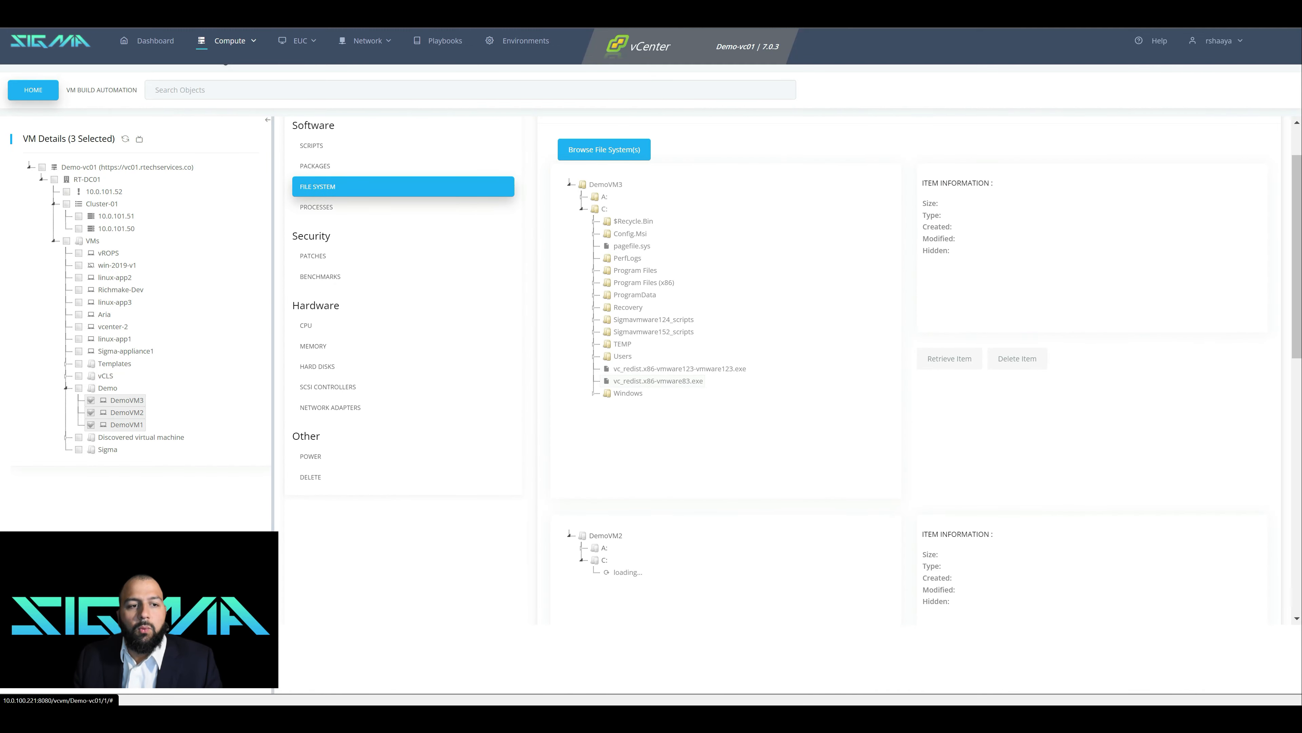
pyautogui.click(658, 380)
# Widen the VM tree panel and expand the TEMP folder on DemoVM3's C: drive
pyautogui.click(240, 119)
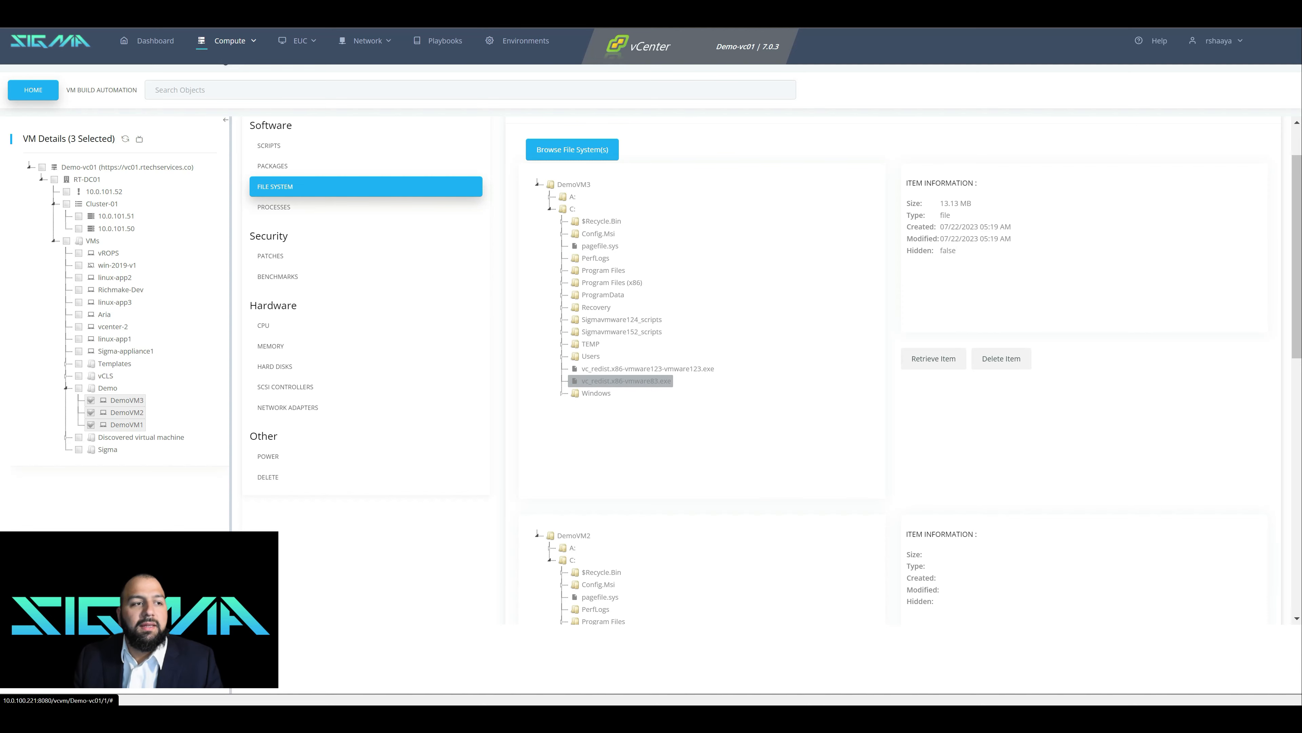
pyautogui.moveTo(231, 308); pyautogui.dragTo(280, 308)
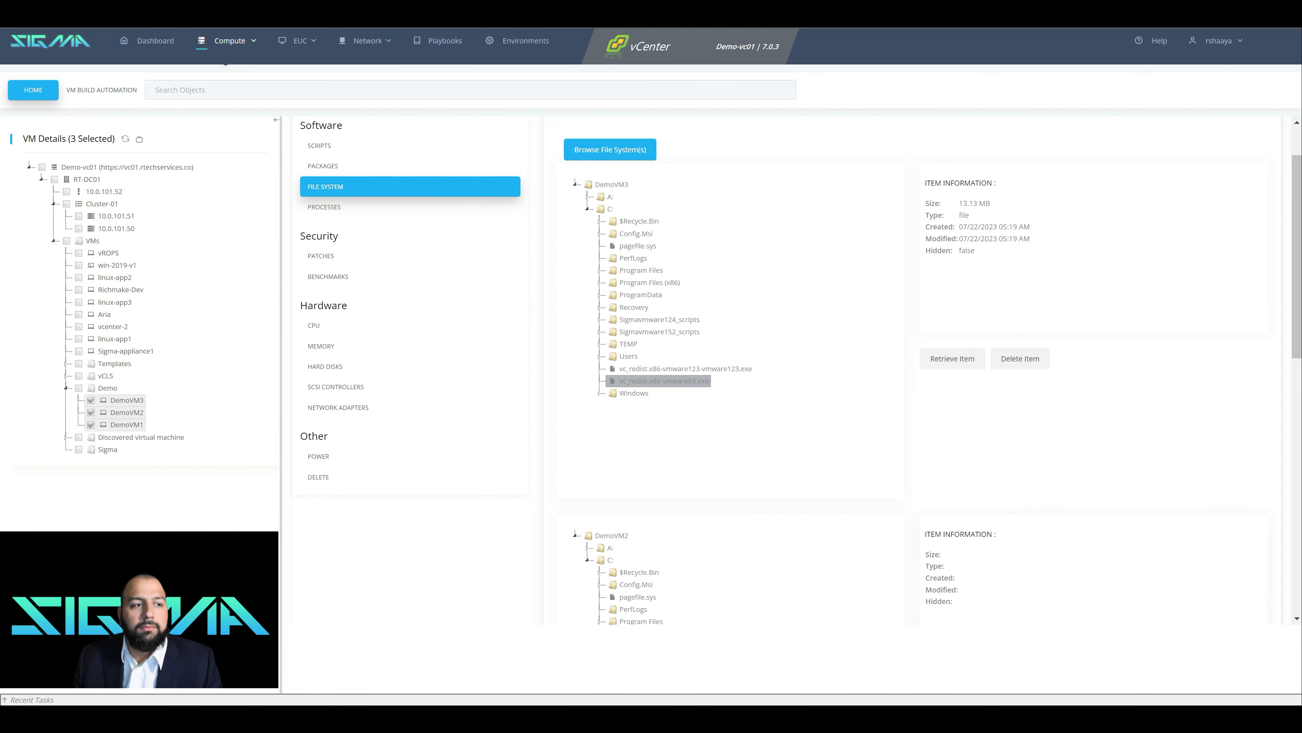
pyautogui.scroll(-1, 793, 370)
pyautogui.scroll(2, 793, 371)
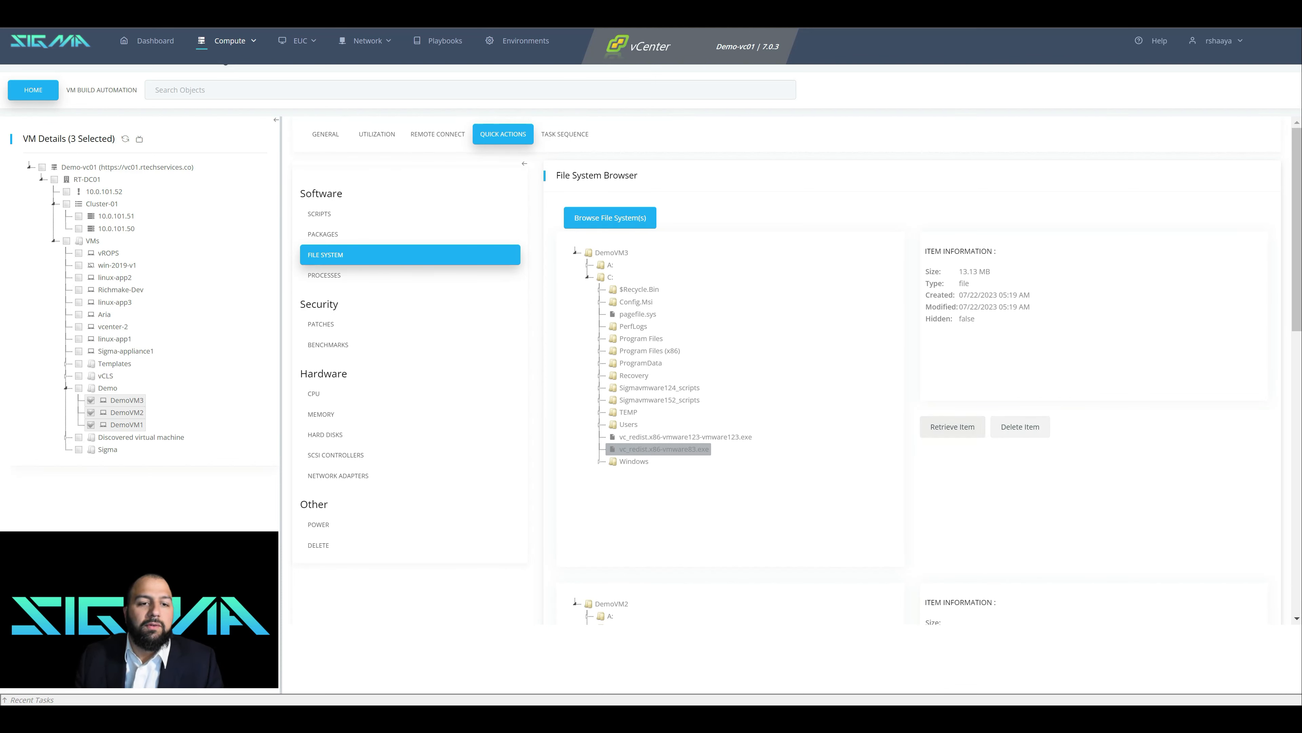
pyautogui.click(599, 412)
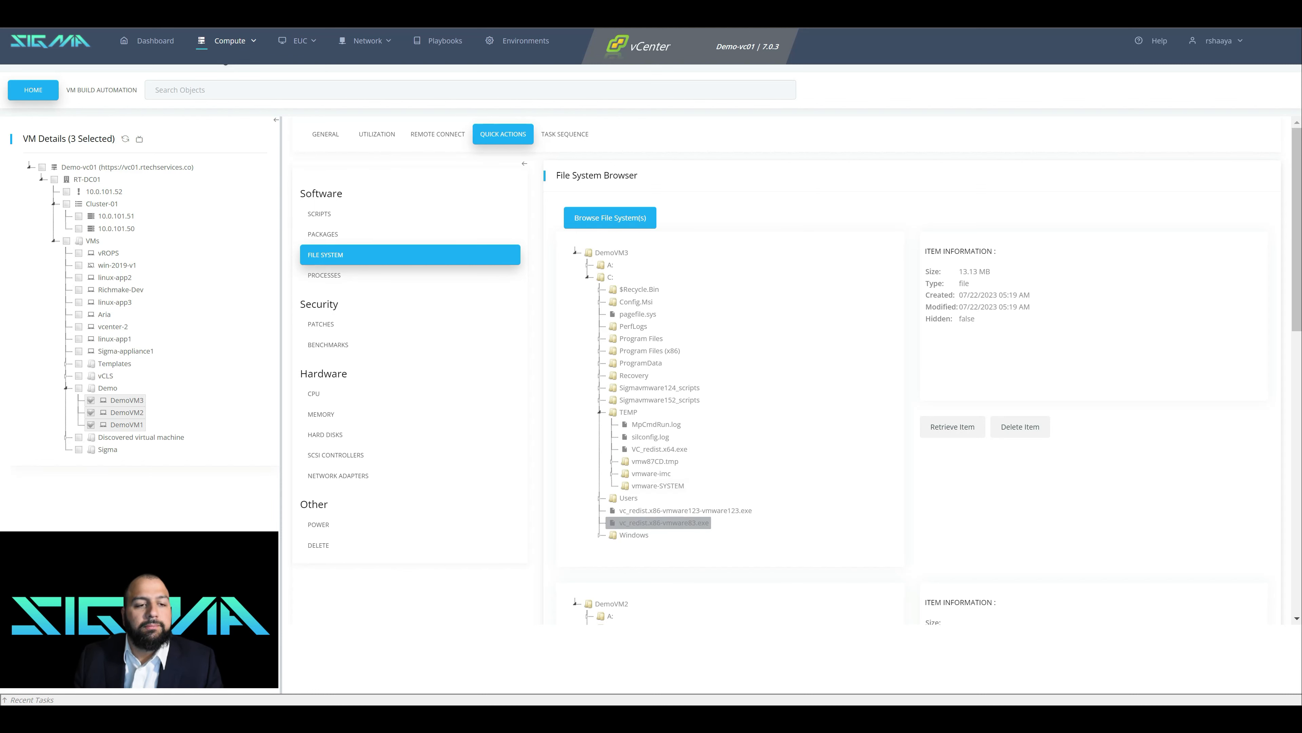
# Download MpCmdRun.log from DemoVM3's TEMP folder to the local machine
pyautogui.click(656, 425)
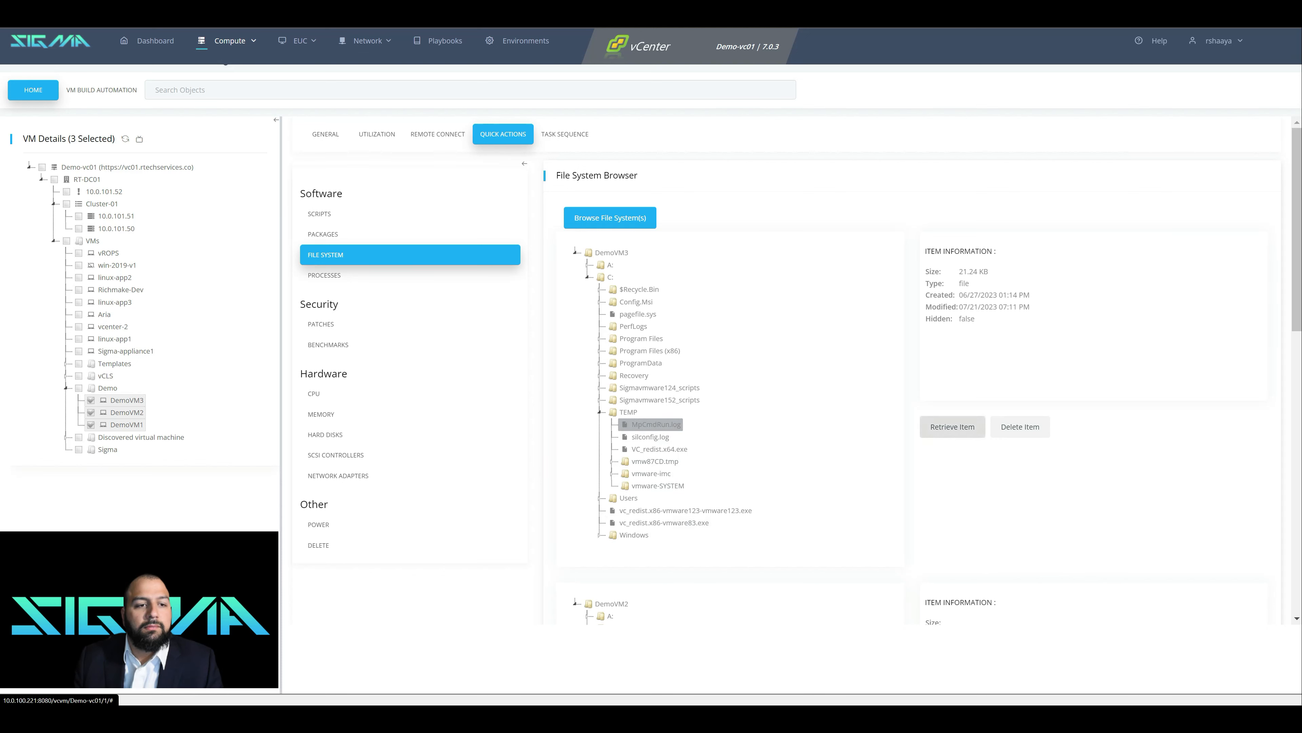
pyautogui.click(952, 427)
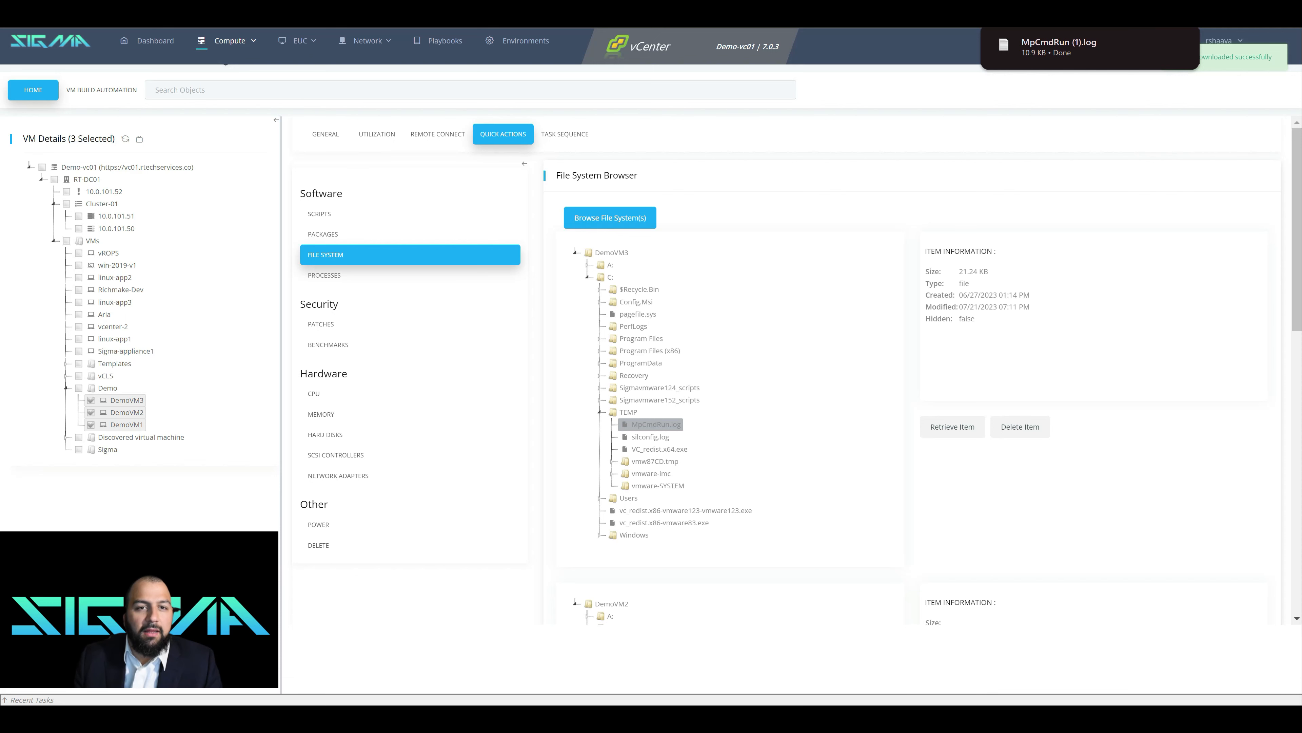
pyautogui.scroll(-1, 790, 369)
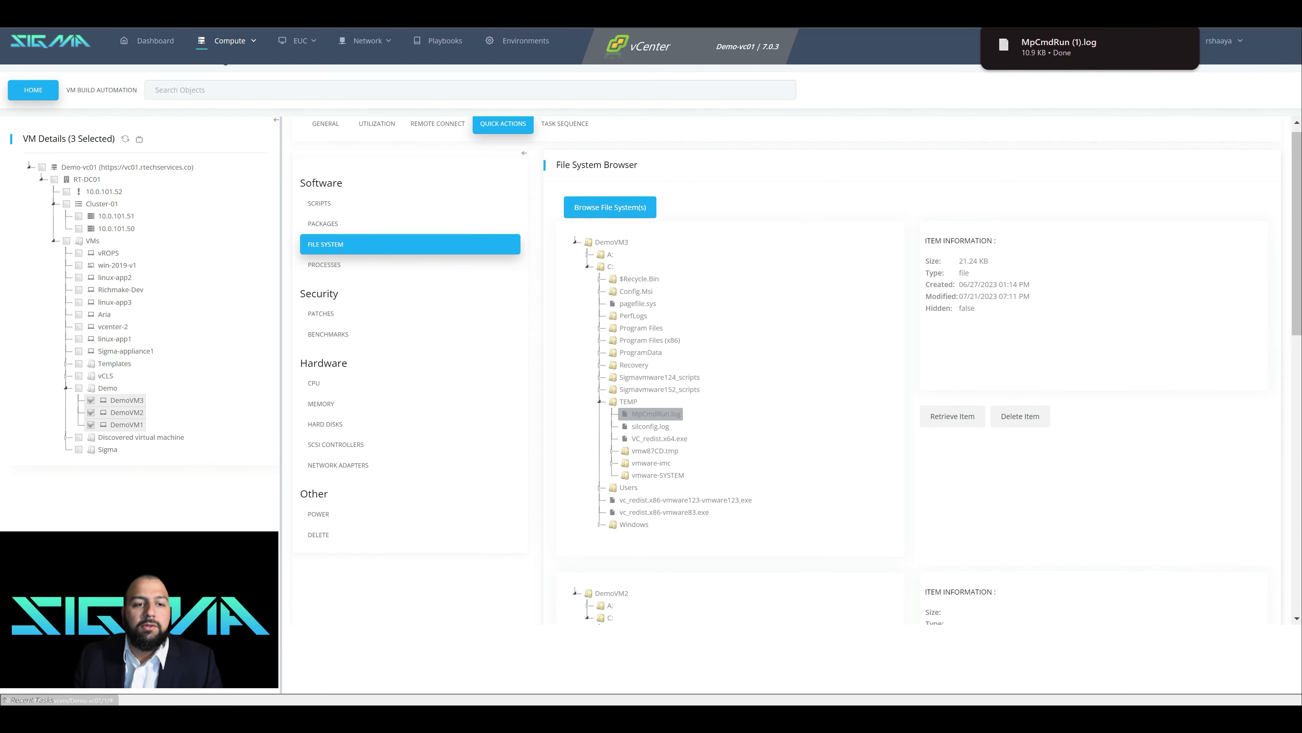
# Delete MpCmdRun.log from DemoVM3, then bring up the demo VMs' running processes
pyautogui.click(1020, 358)
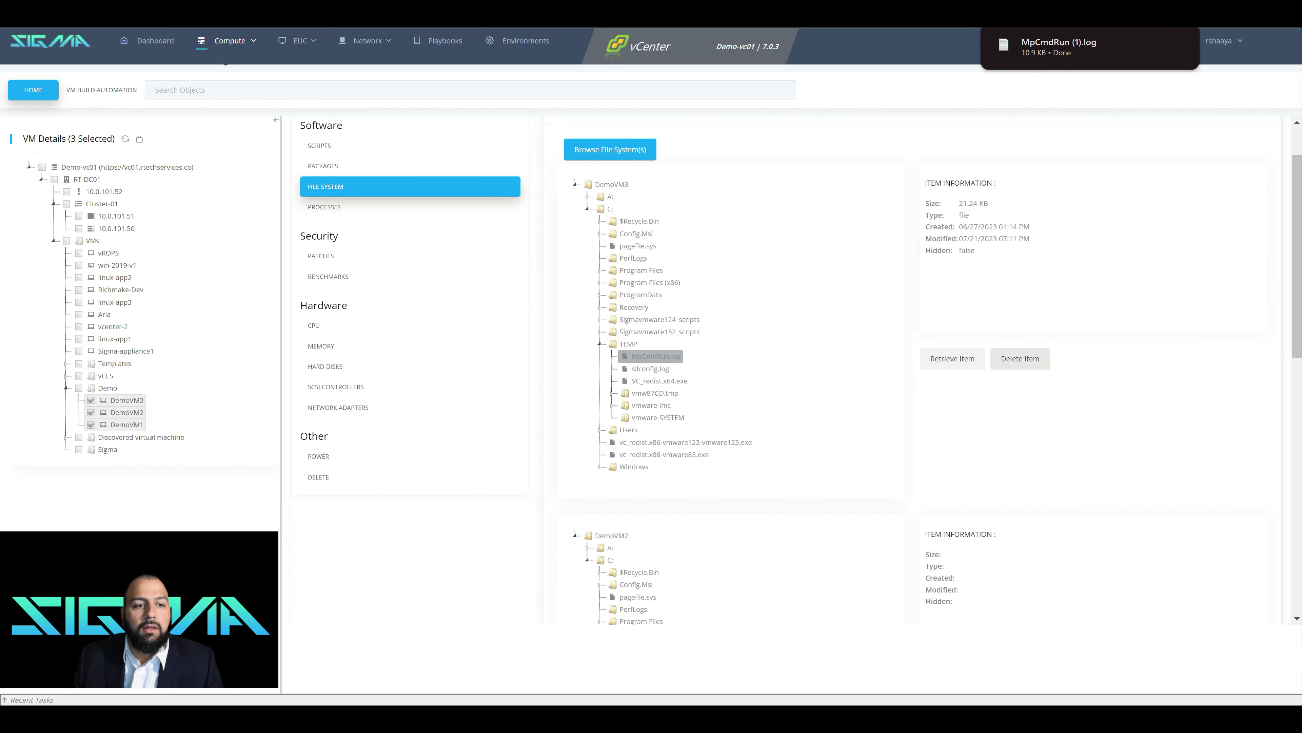
pyautogui.scroll(1, 1021, 361)
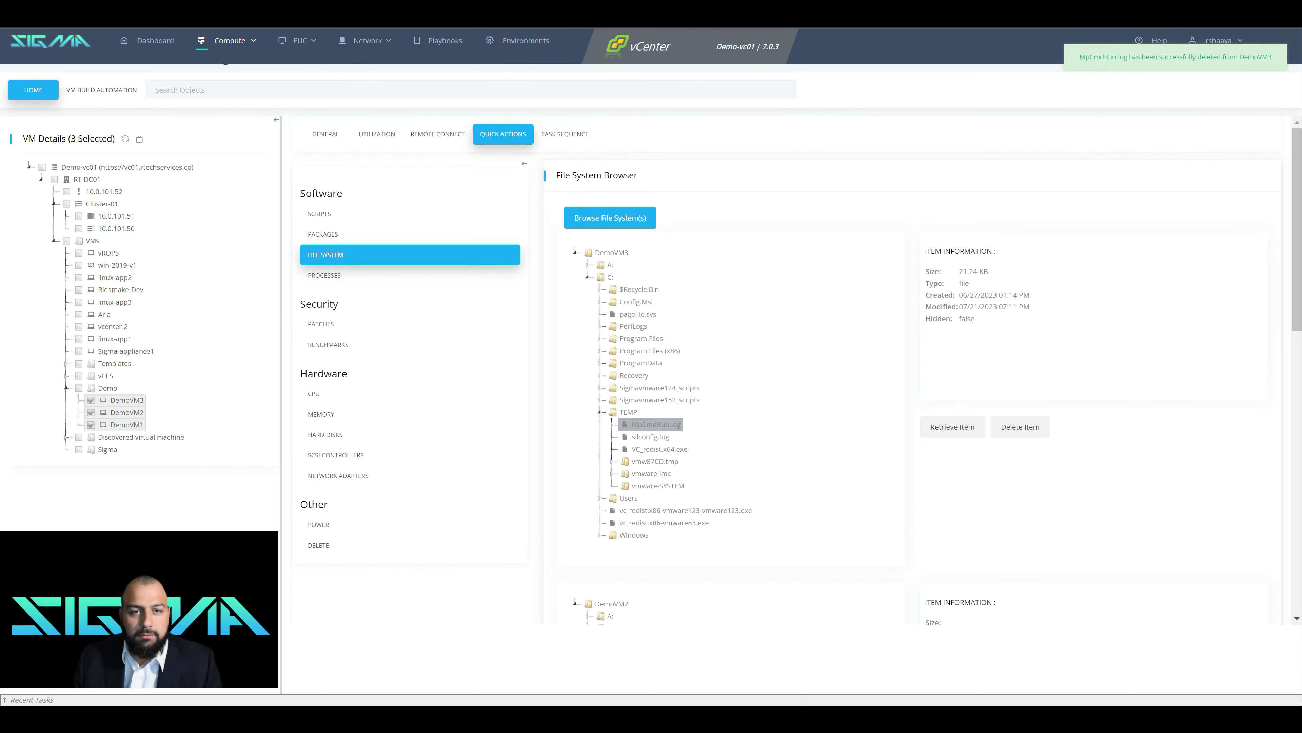
pyautogui.scroll(-7, 800, 364)
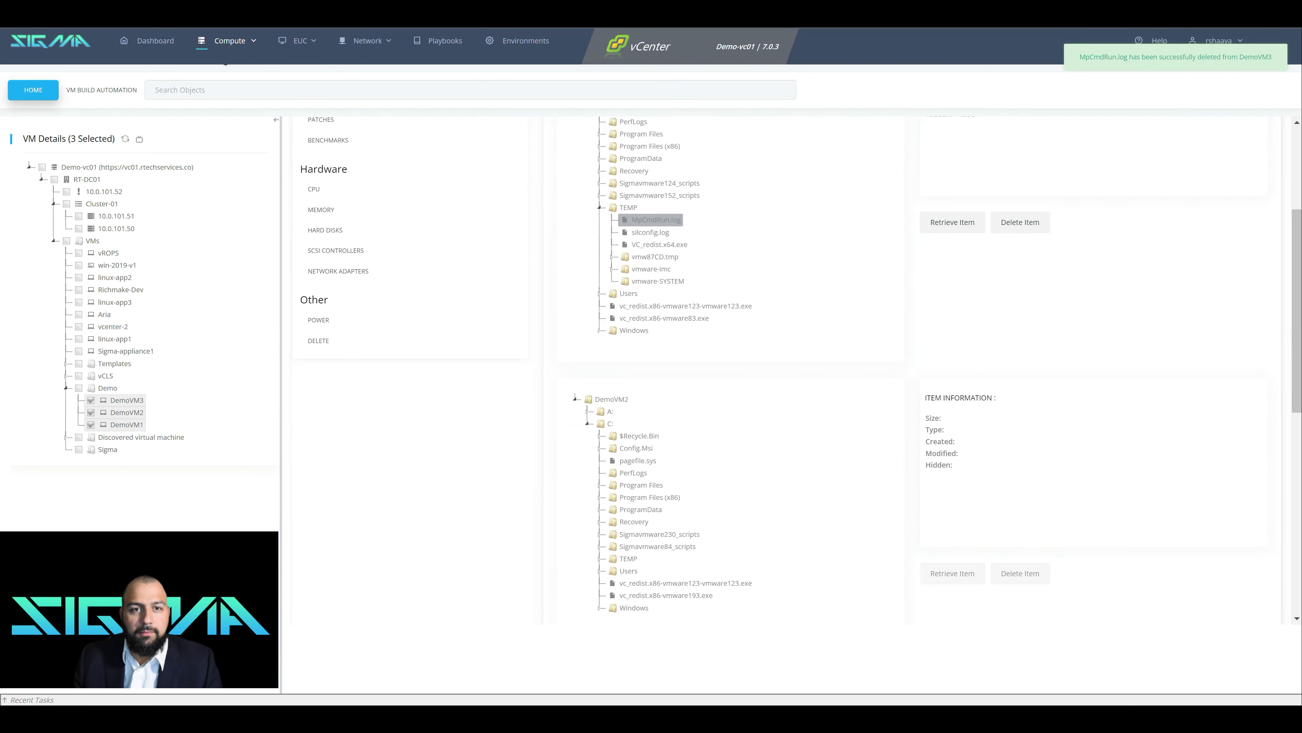
pyautogui.scroll(-3, 799, 364)
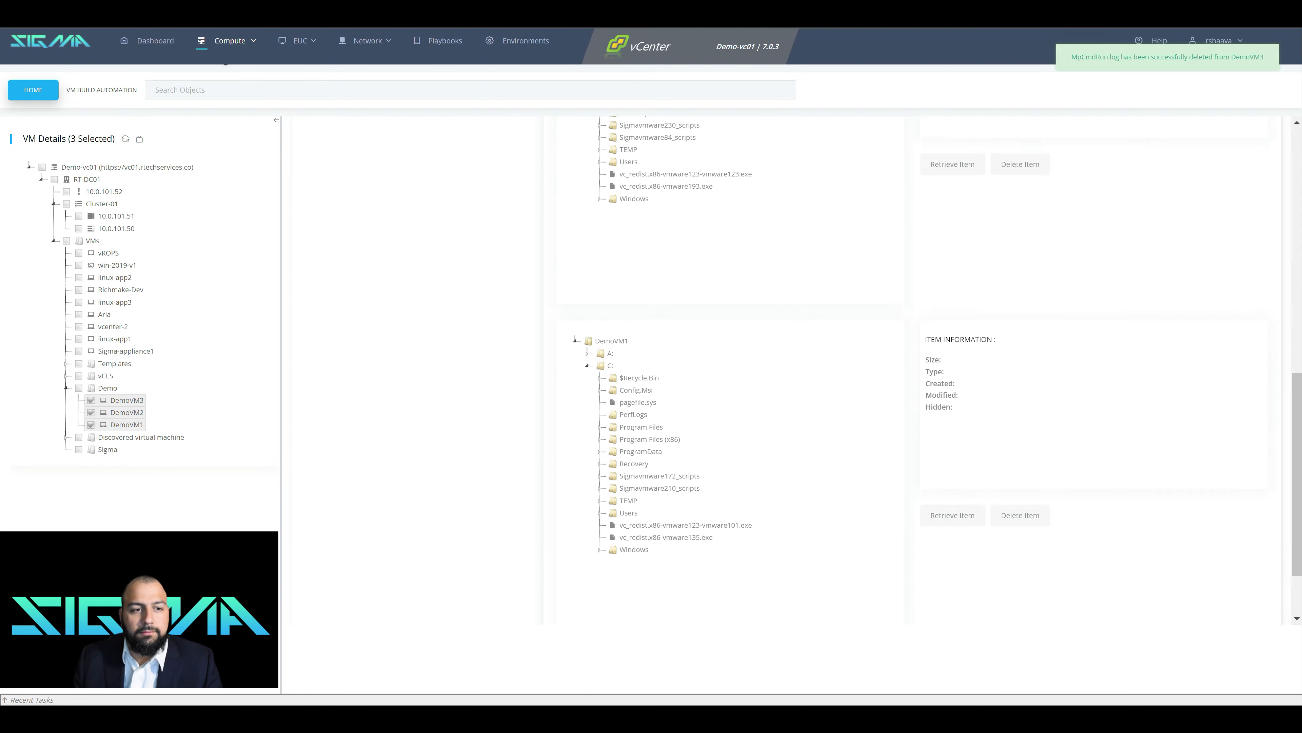
pyautogui.scroll(6, 800, 364)
pyautogui.scroll(5, 800, 365)
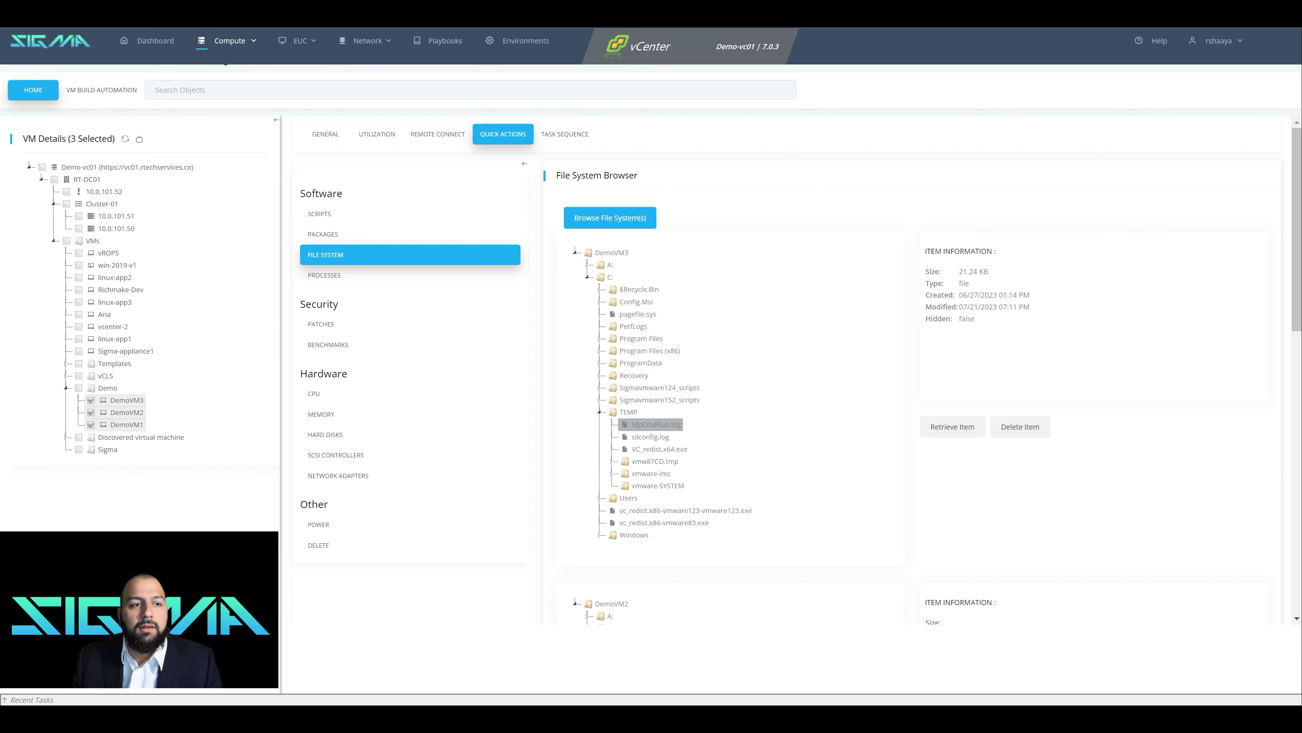
pyautogui.scroll(-1, 800, 364)
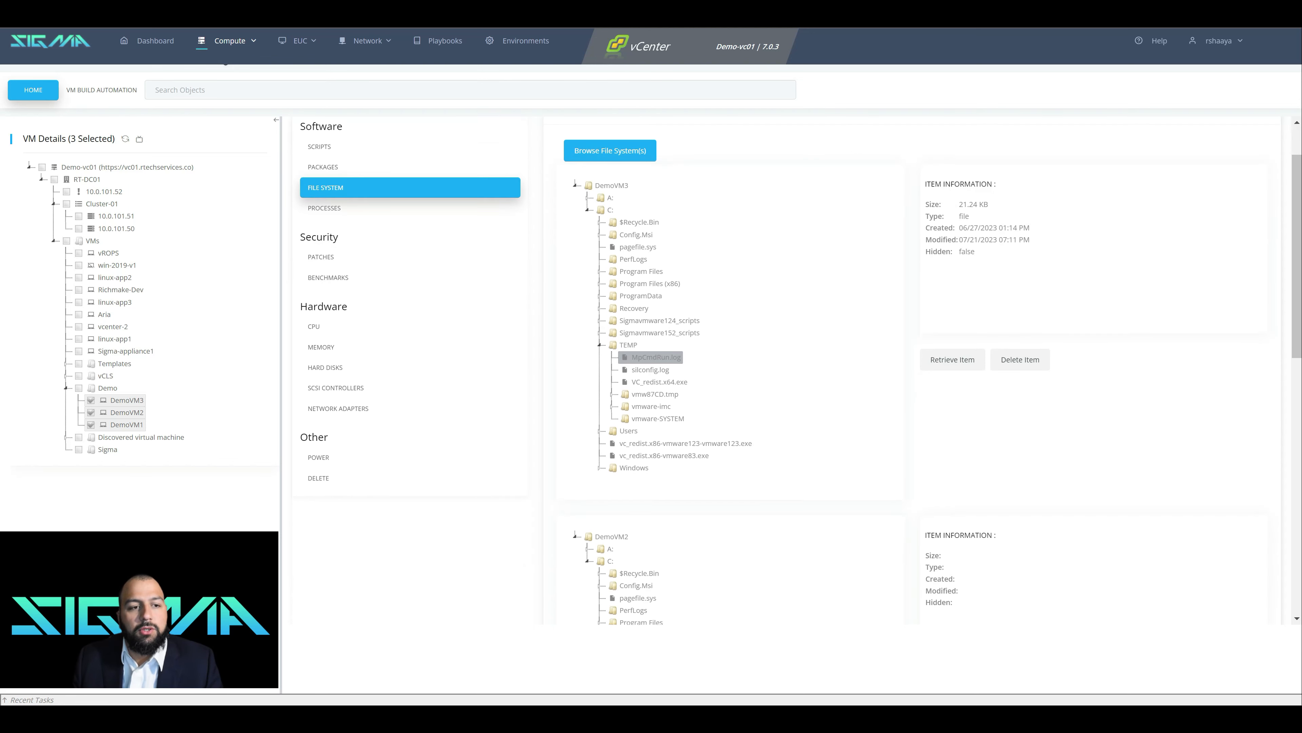
pyautogui.scroll(1, 800, 364)
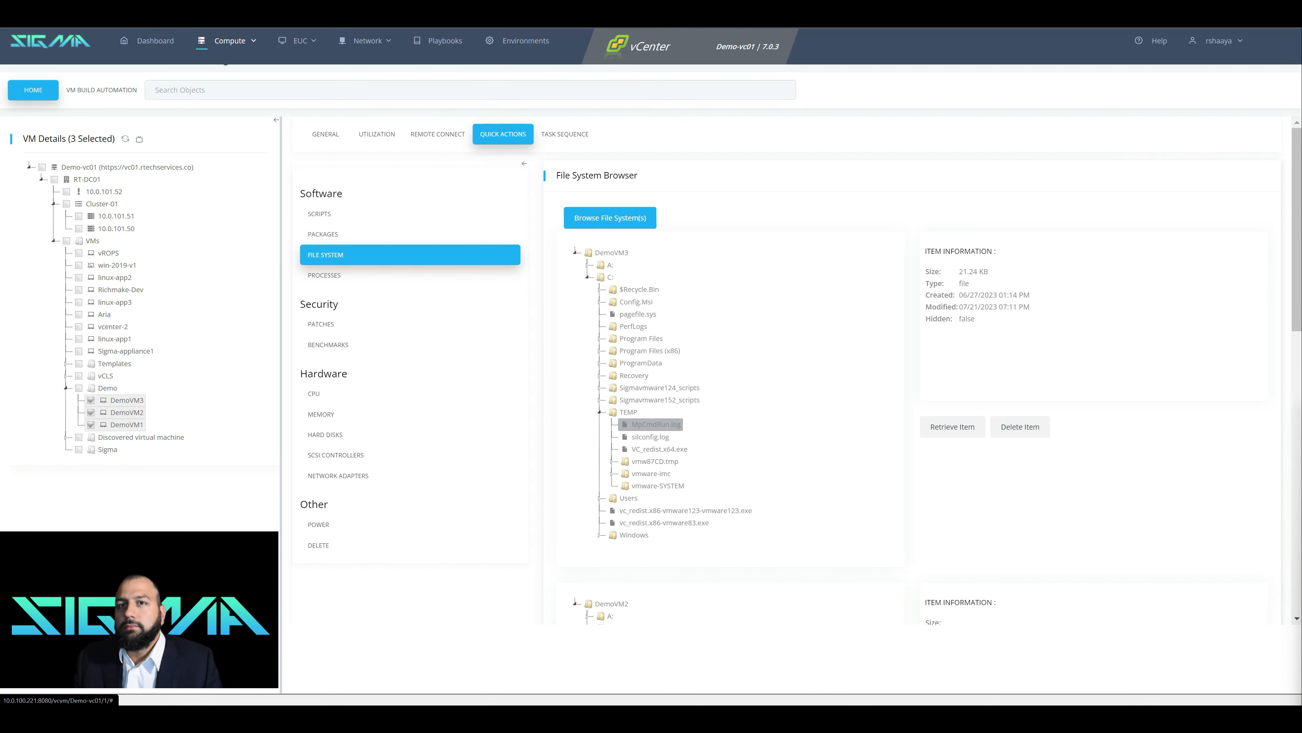
pyautogui.click(365, 275)
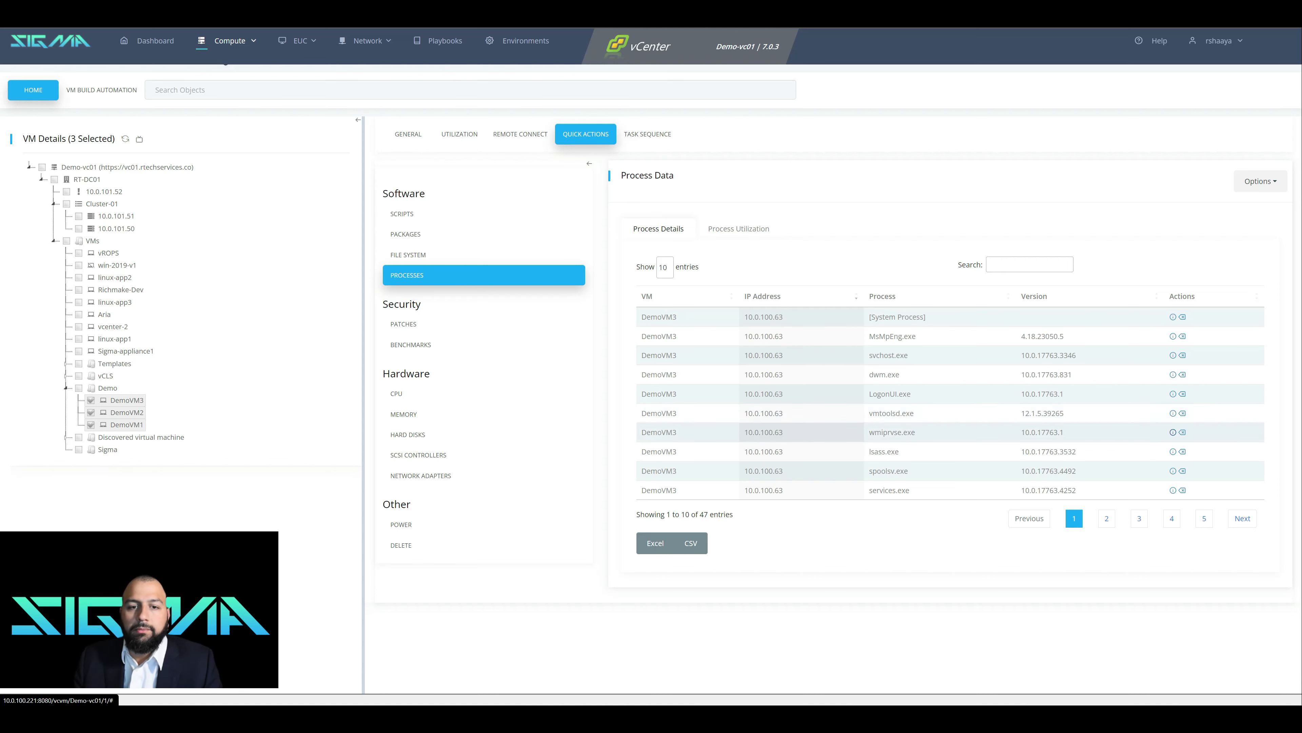
# Read and close the vmtoolsd.exe description, then switch to Process Utilization
pyautogui.click(1173, 413)
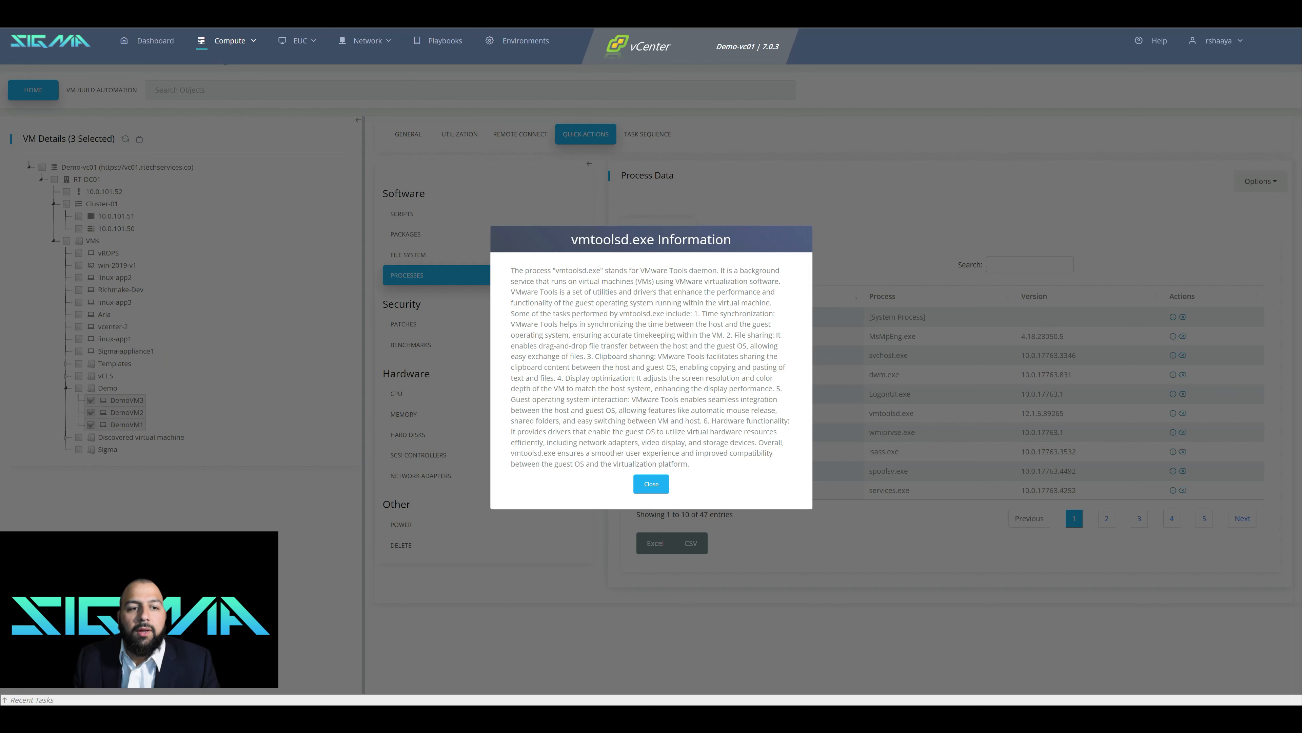
pyautogui.click(651, 483)
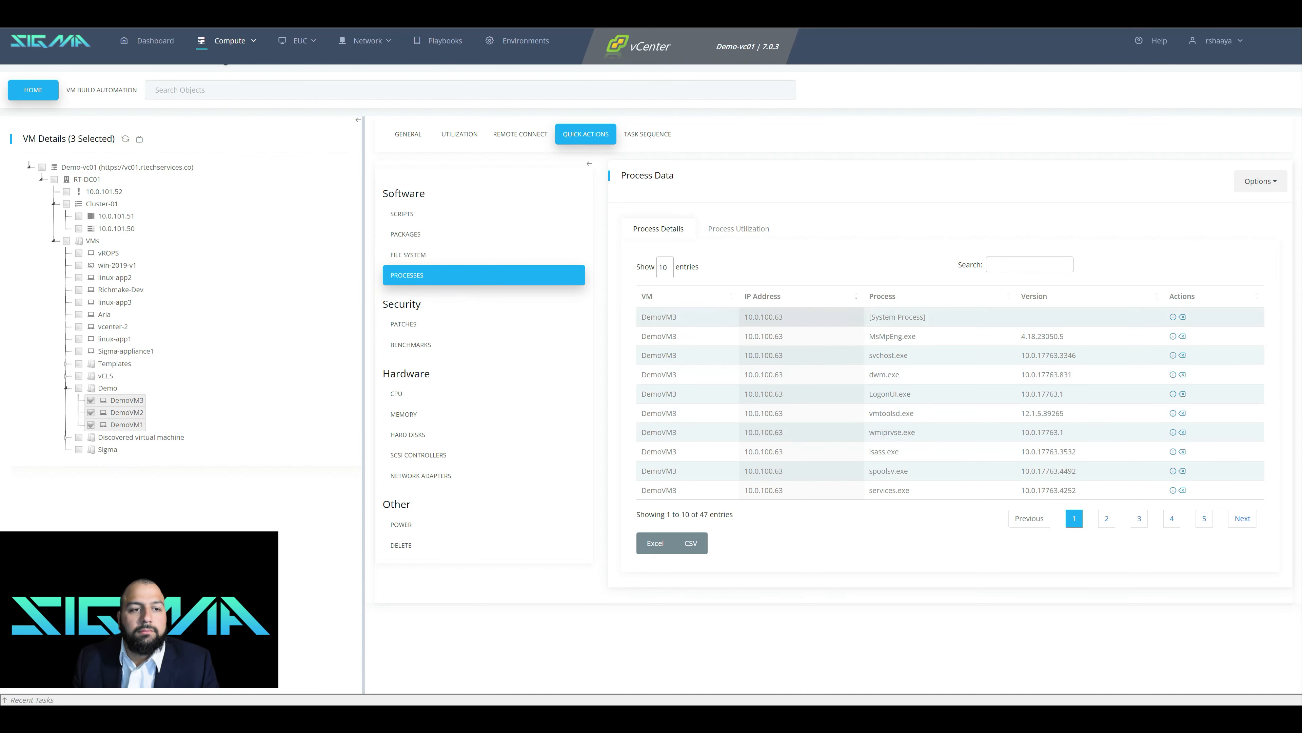
pyautogui.click(738, 228)
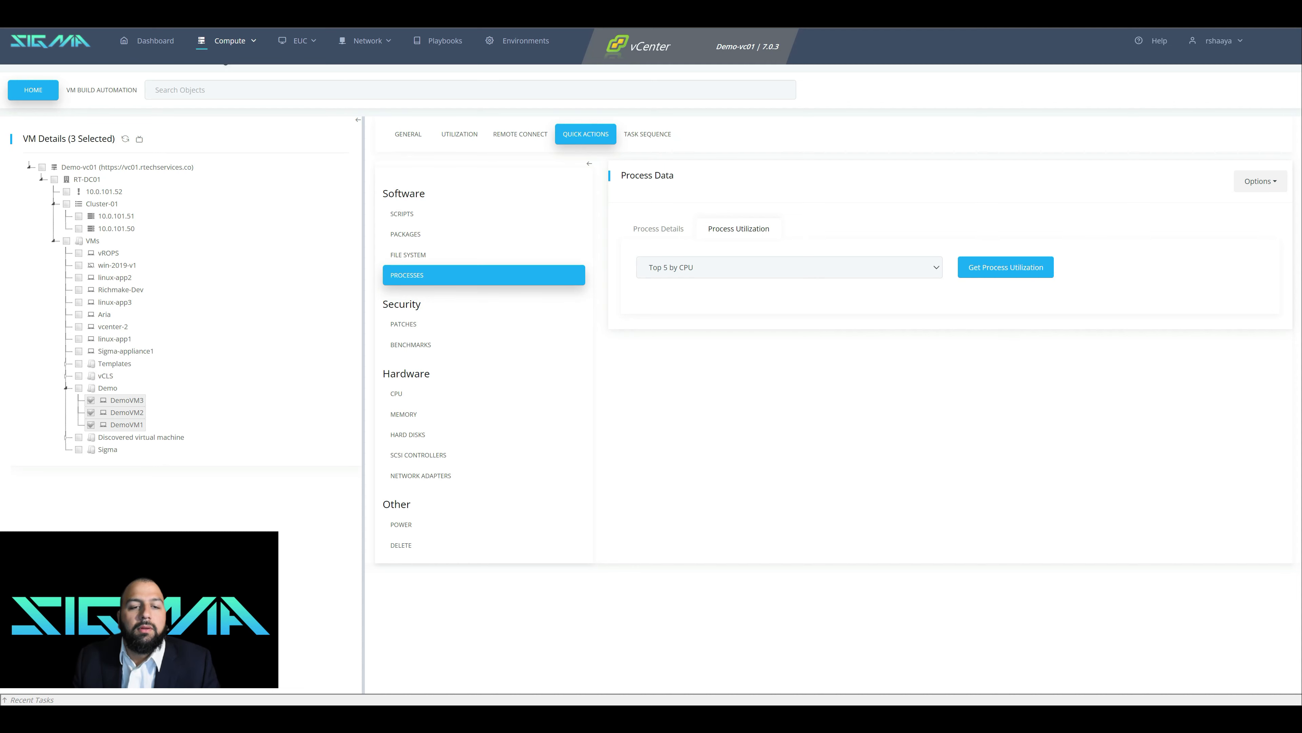
# Fetch Top 5 by CPU utilization charts and scroll through each VM's results
pyautogui.click(790, 268)
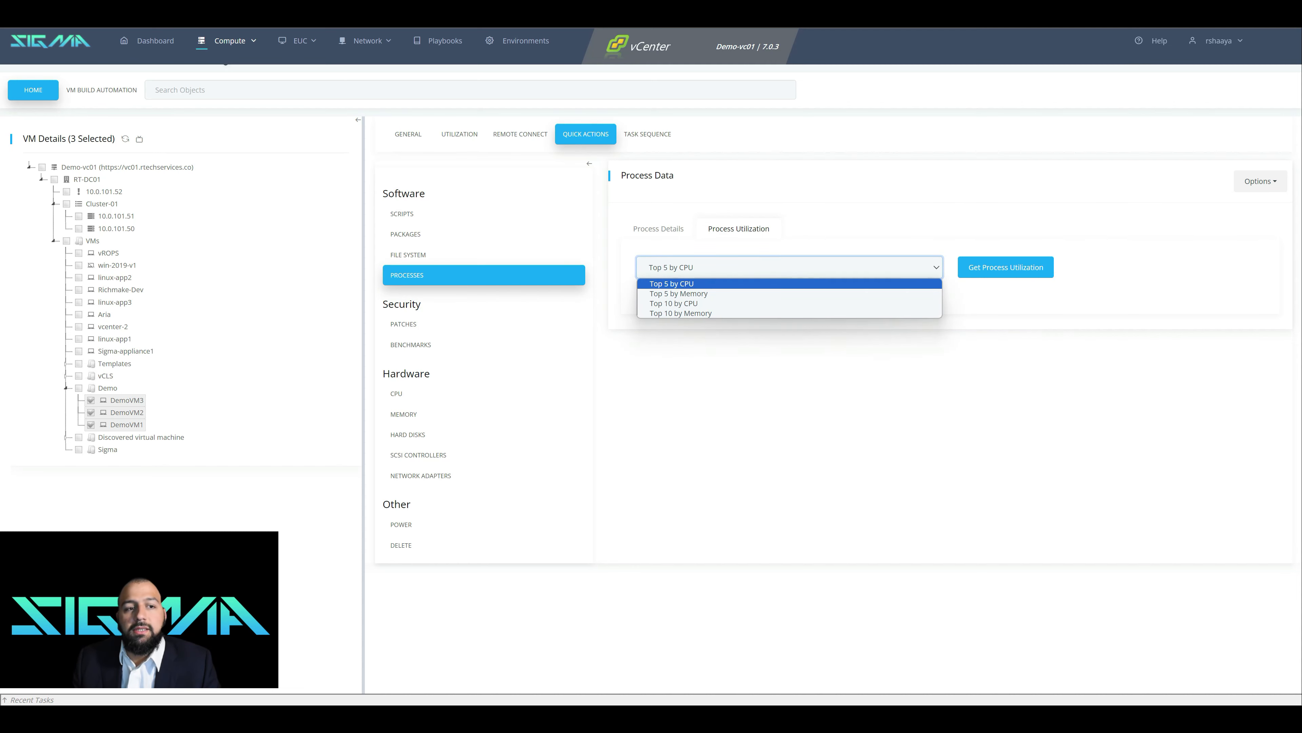
pyautogui.click(789, 284)
pyautogui.click(1006, 268)
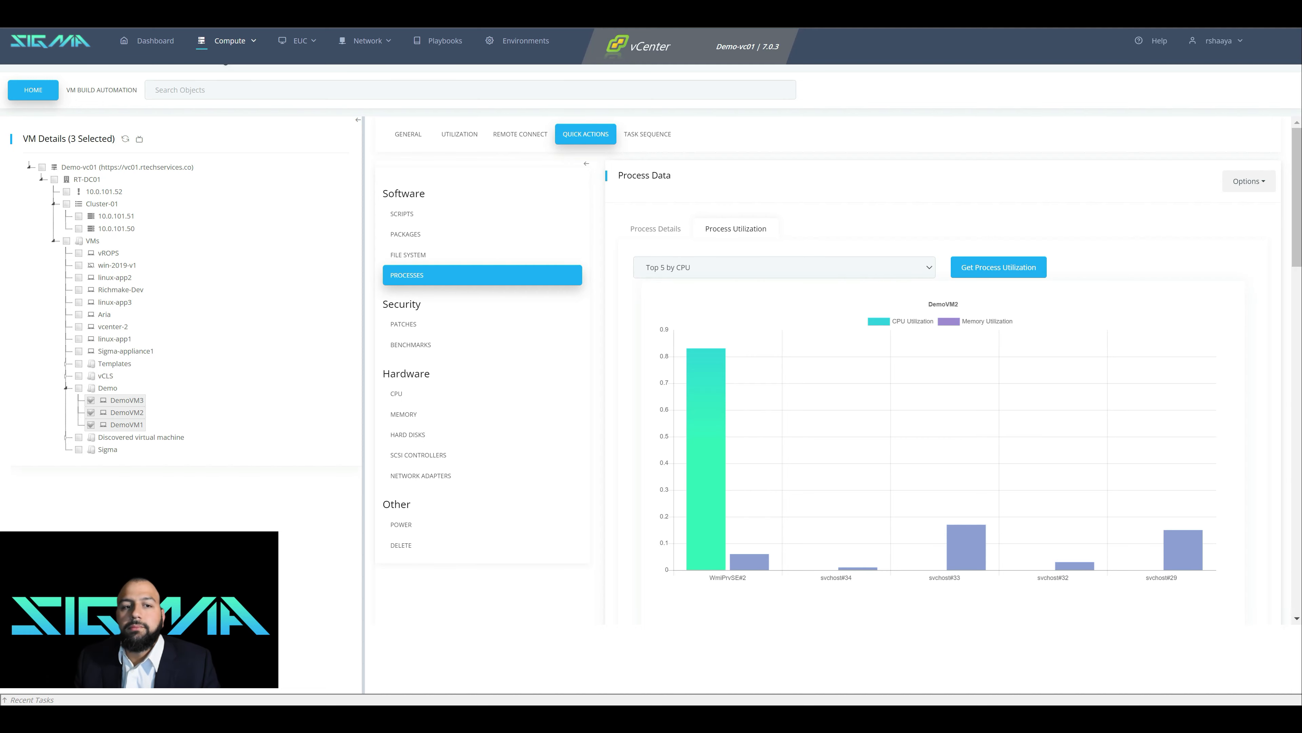
pyautogui.scroll(-8, 841, 366)
pyautogui.scroll(-12, 943, 369)
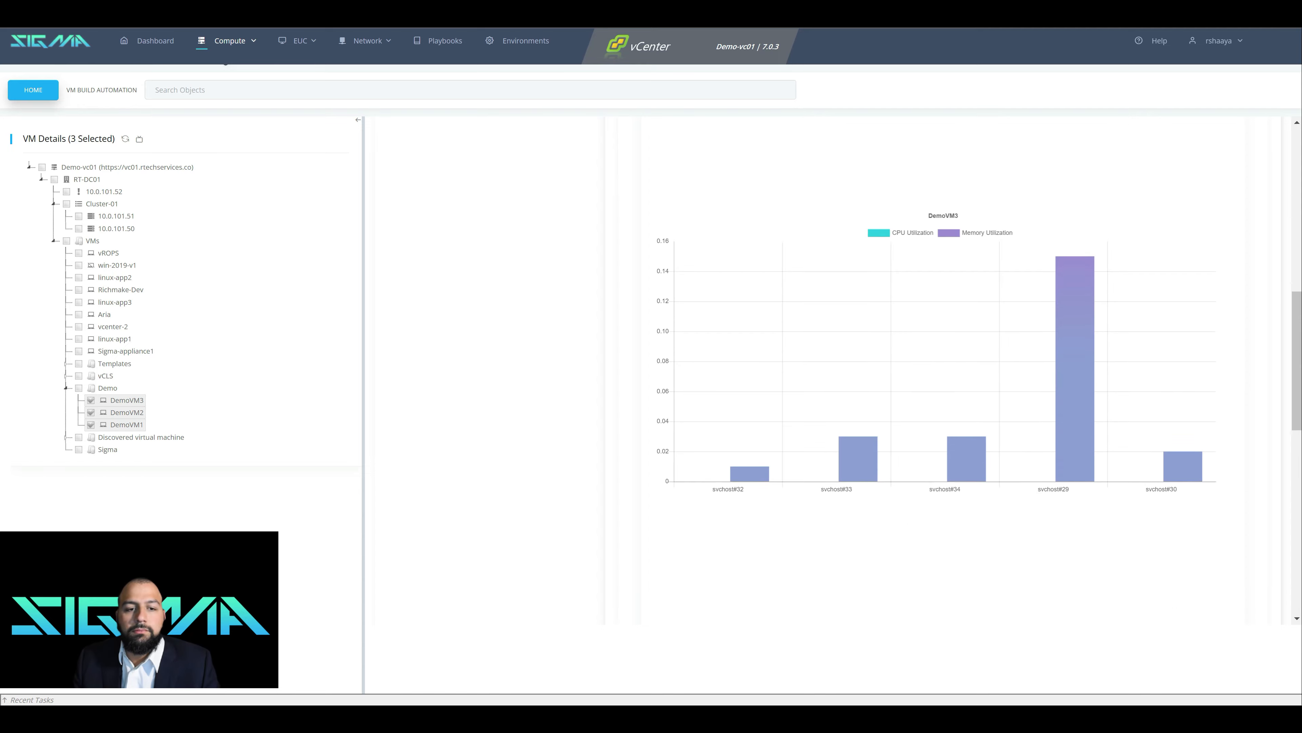
pyautogui.scroll(14, 943, 370)
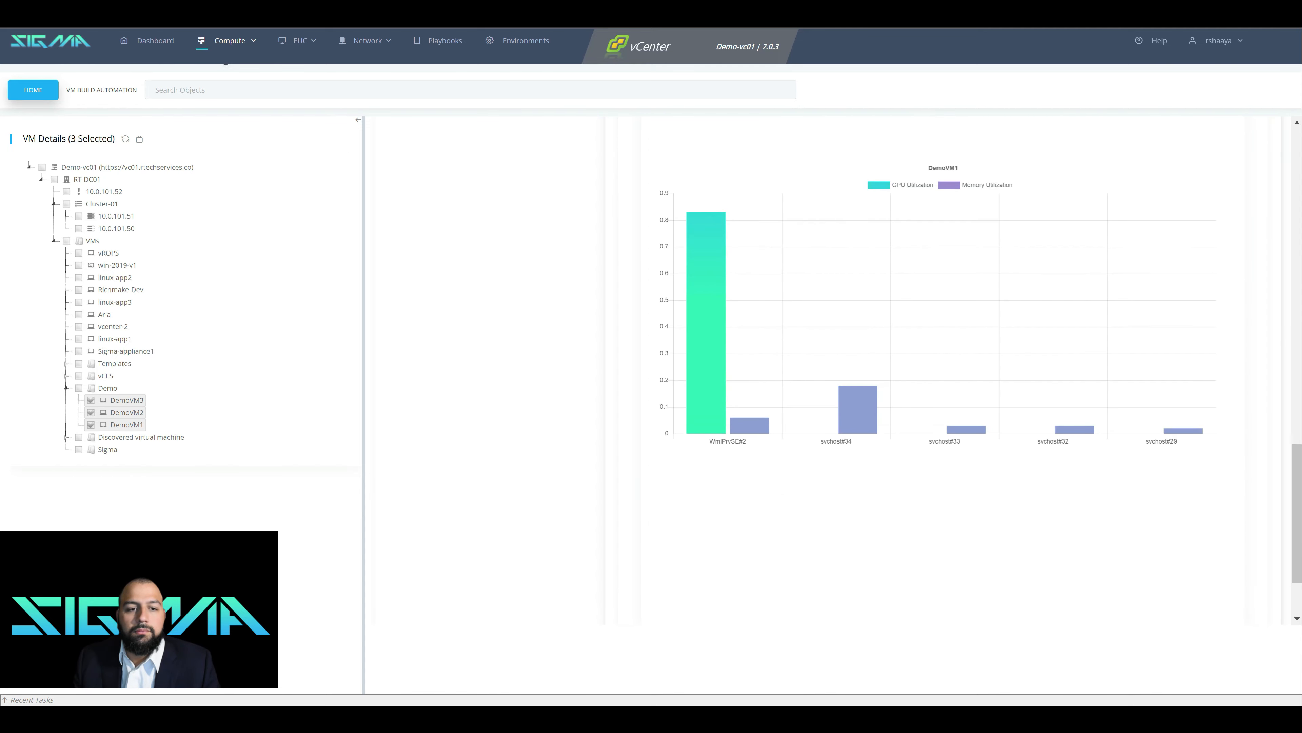
pyautogui.scroll(9, 840, 370)
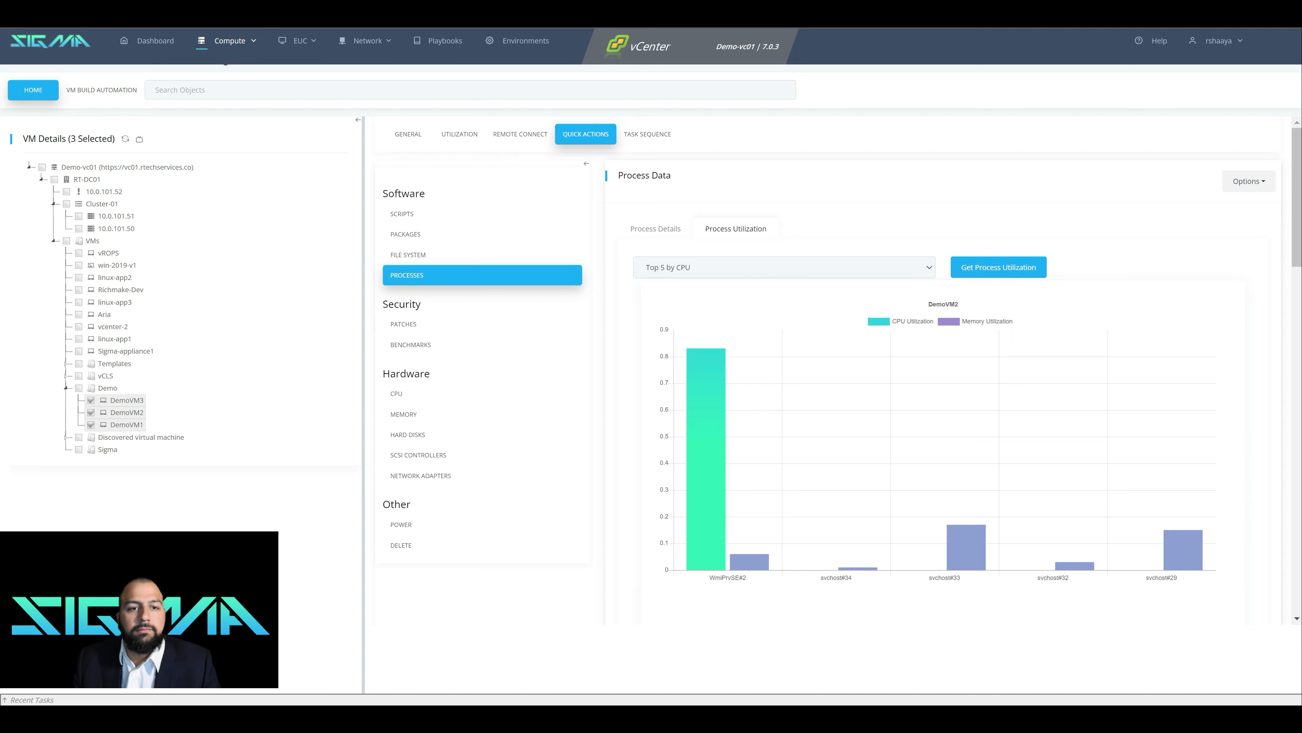
pyautogui.click(403, 324)
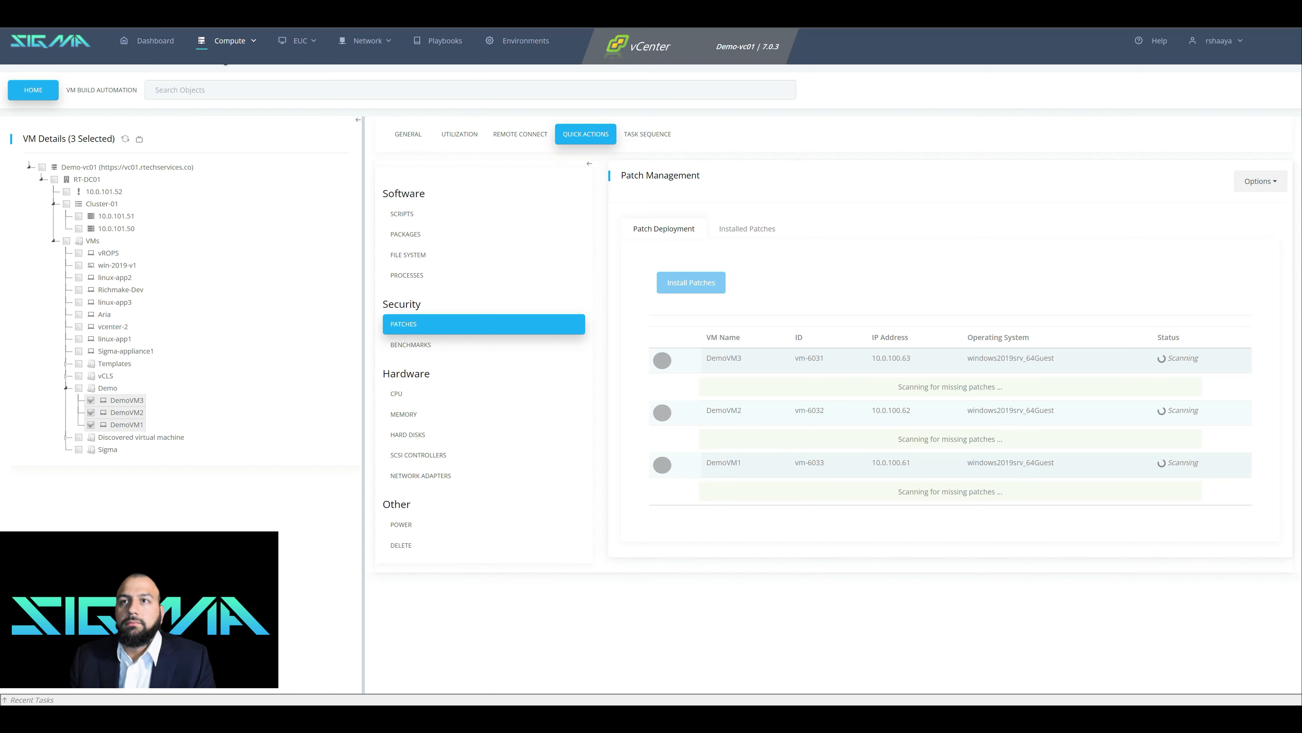
# Scroll the Patch Deployment list to find KB2267602 under DemoVM3
pyautogui.scroll(-1, 943, 379)
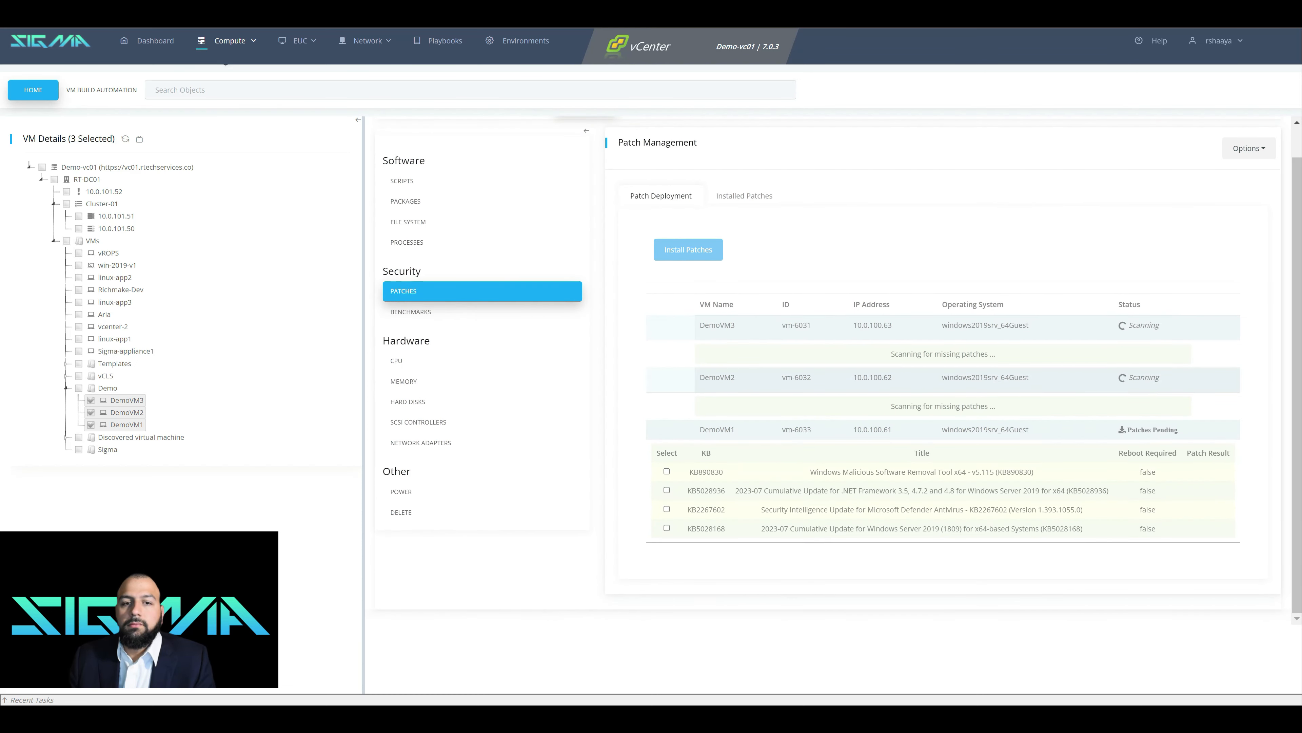
pyautogui.scroll(-1, 943, 369)
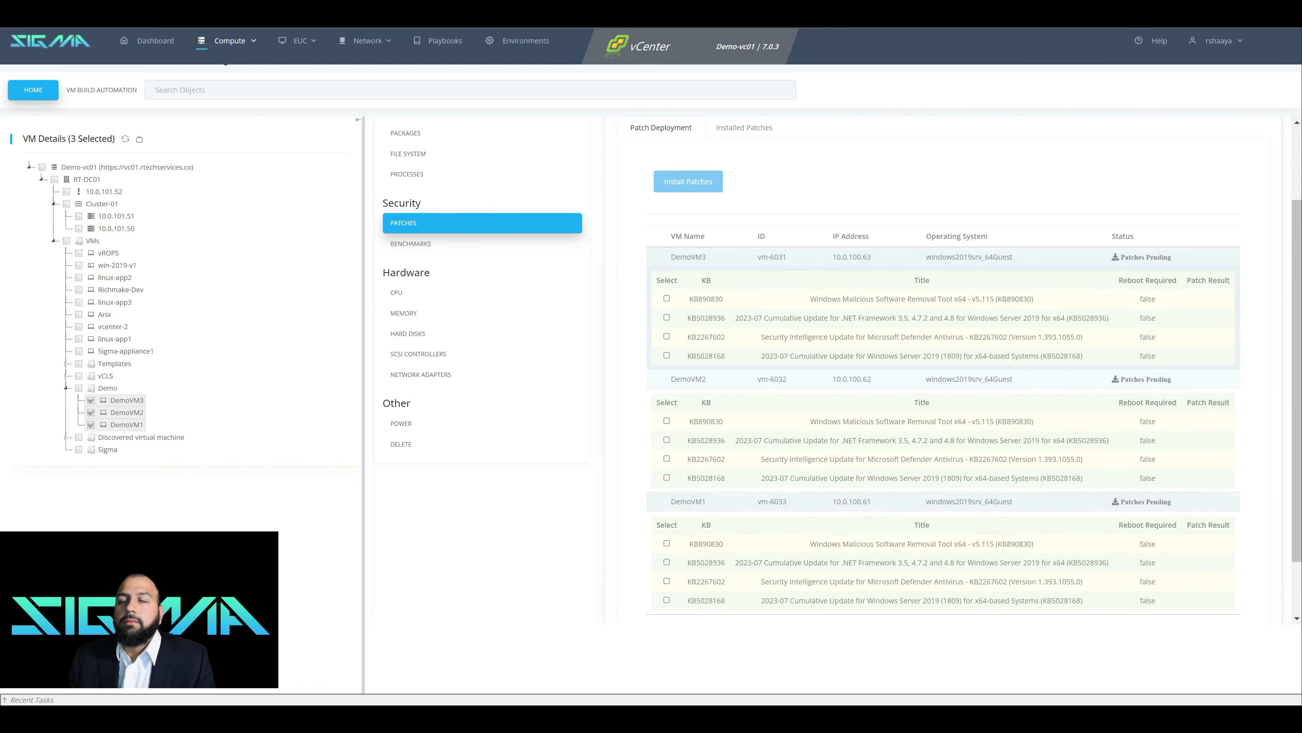
pyautogui.scroll(-1, 839, 366)
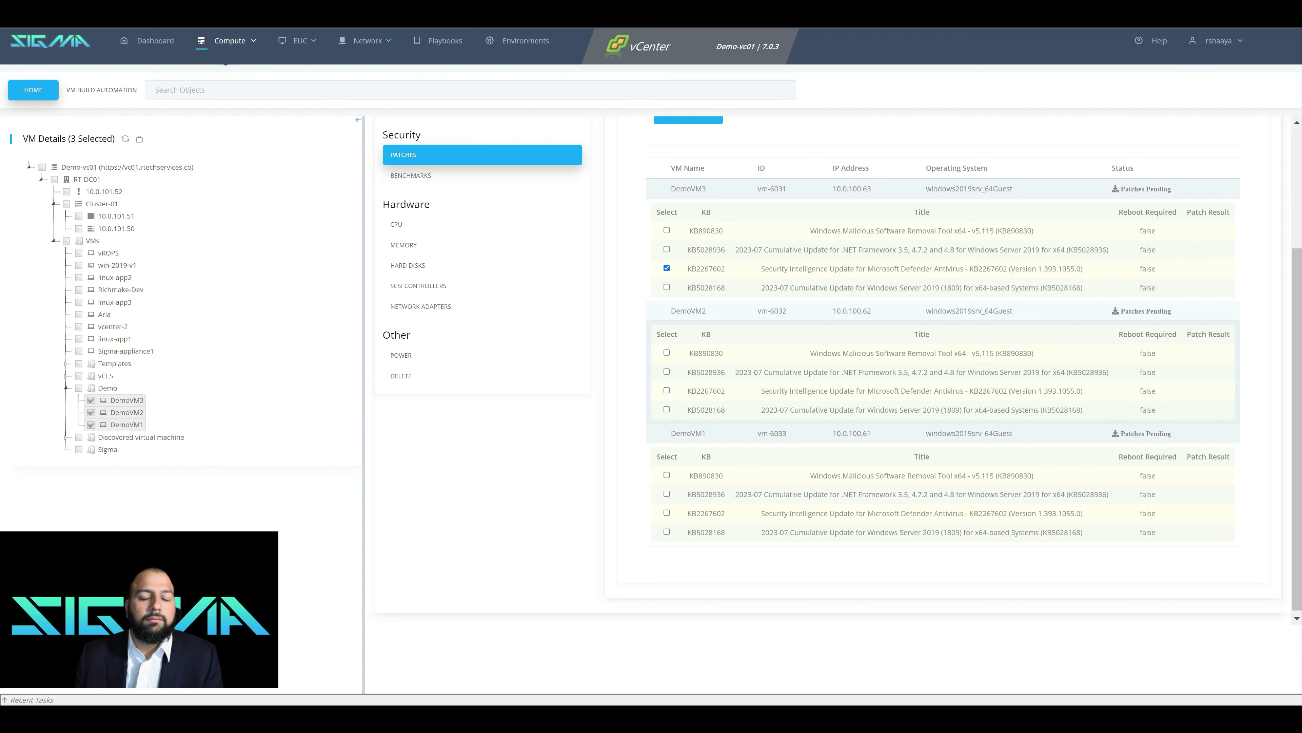
# Mark KB2267602 for DemoVM2 and install the marked patches on all three VMs
pyautogui.click(666, 391)
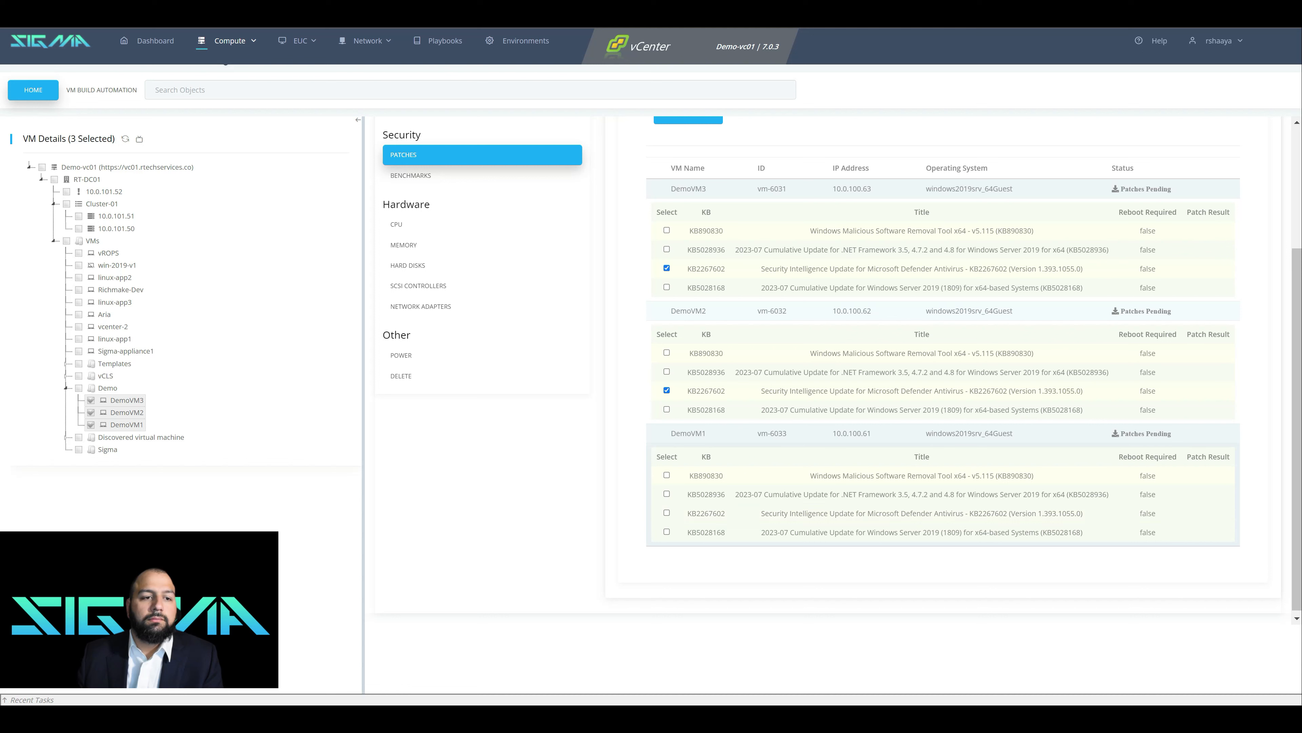
pyautogui.scroll(3, 839, 371)
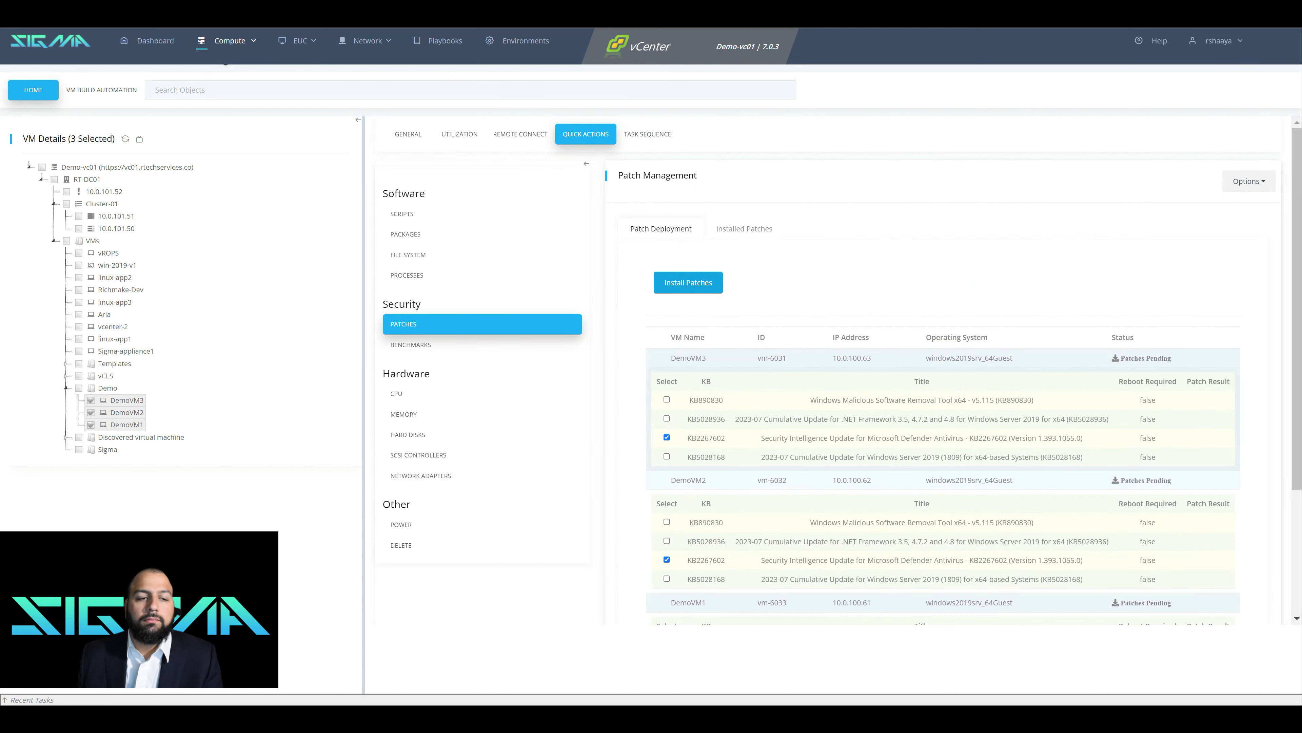
pyautogui.scroll(-1, 923, 369)
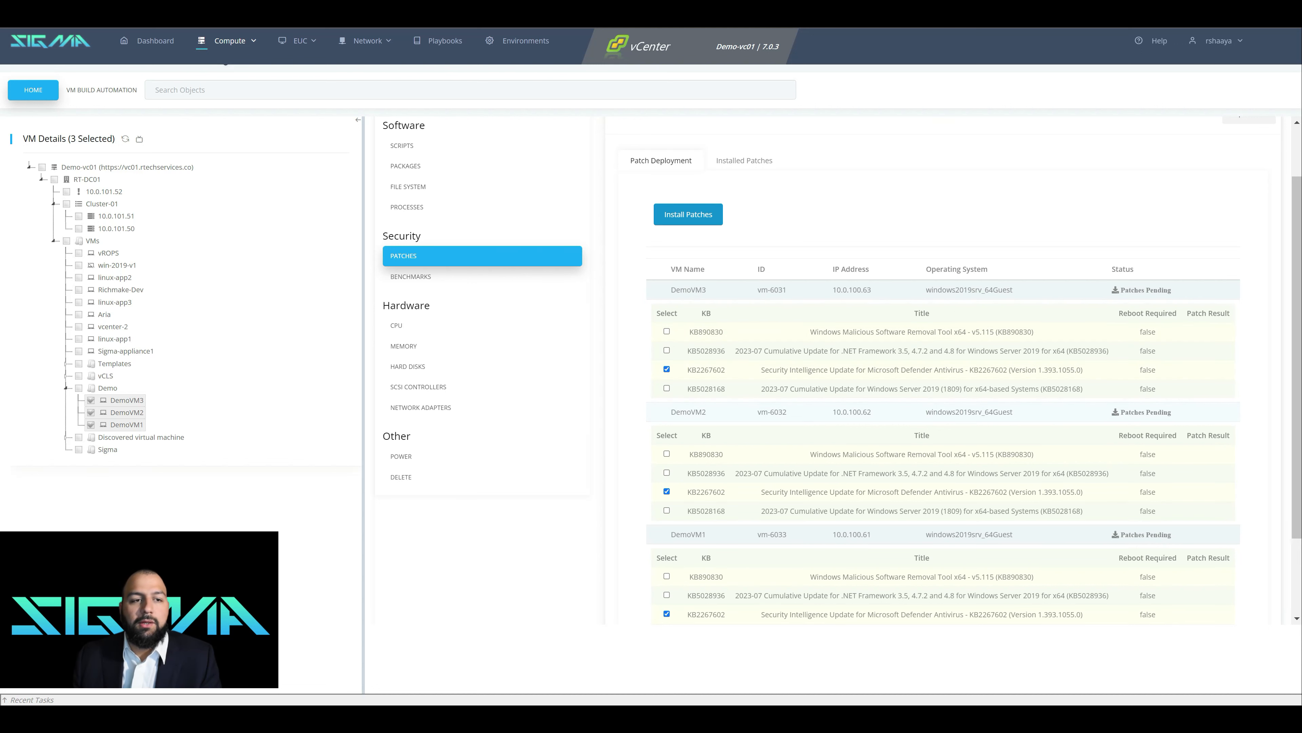
pyautogui.click(689, 214)
pyautogui.scroll(-2, 840, 368)
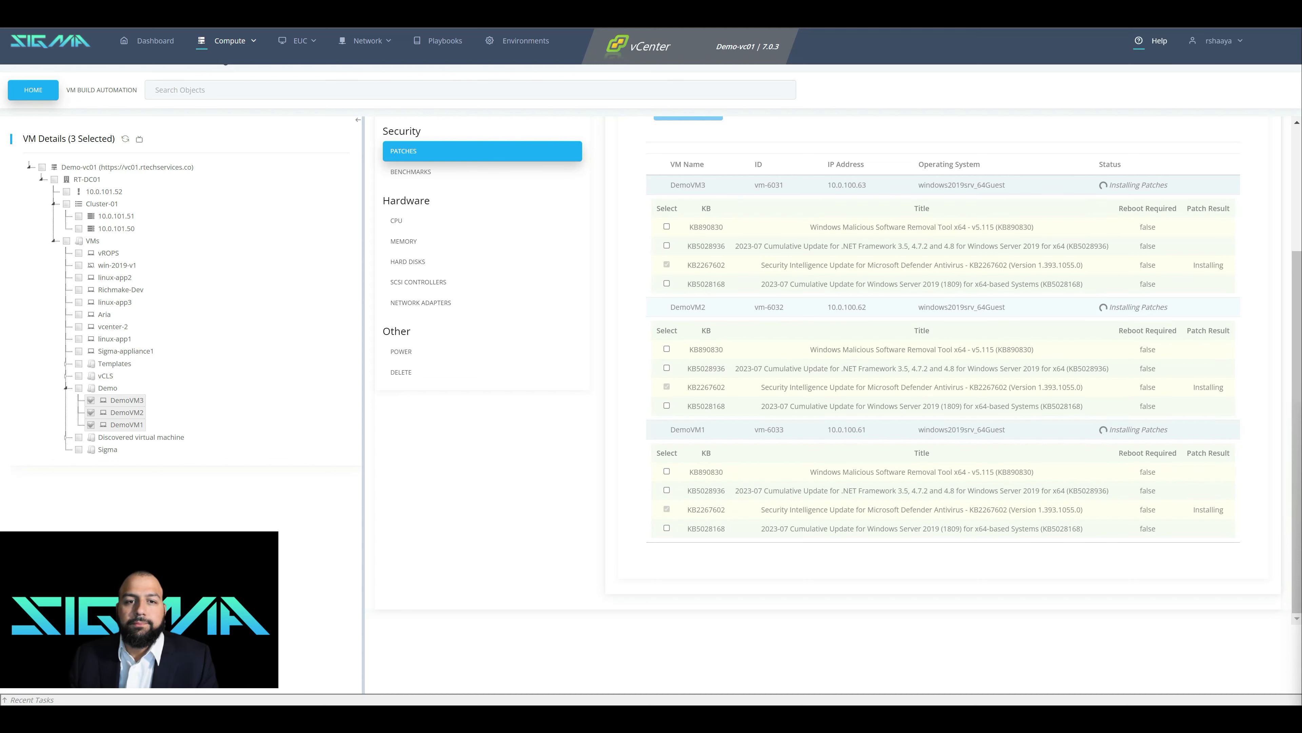
pyautogui.scroll(3, 840, 371)
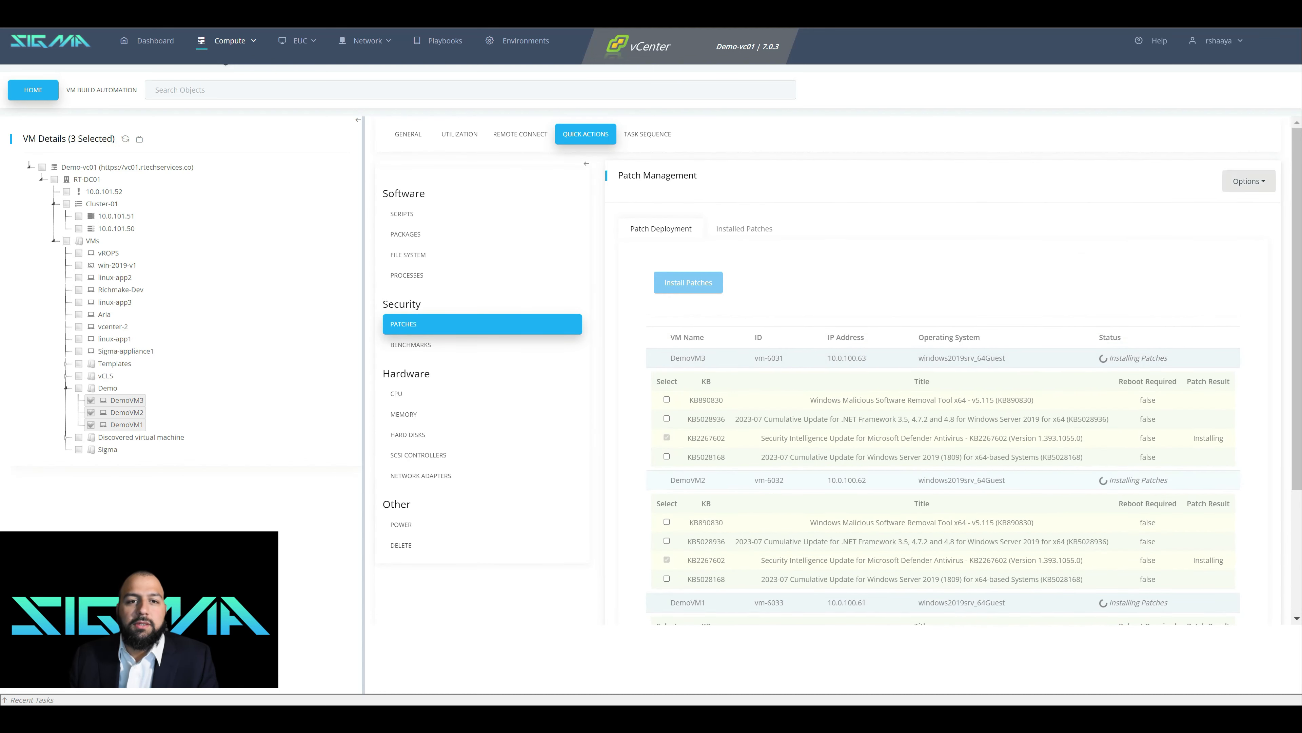
# Check the patch Options and follow each VM's status until it reads Success
pyautogui.click(1249, 181)
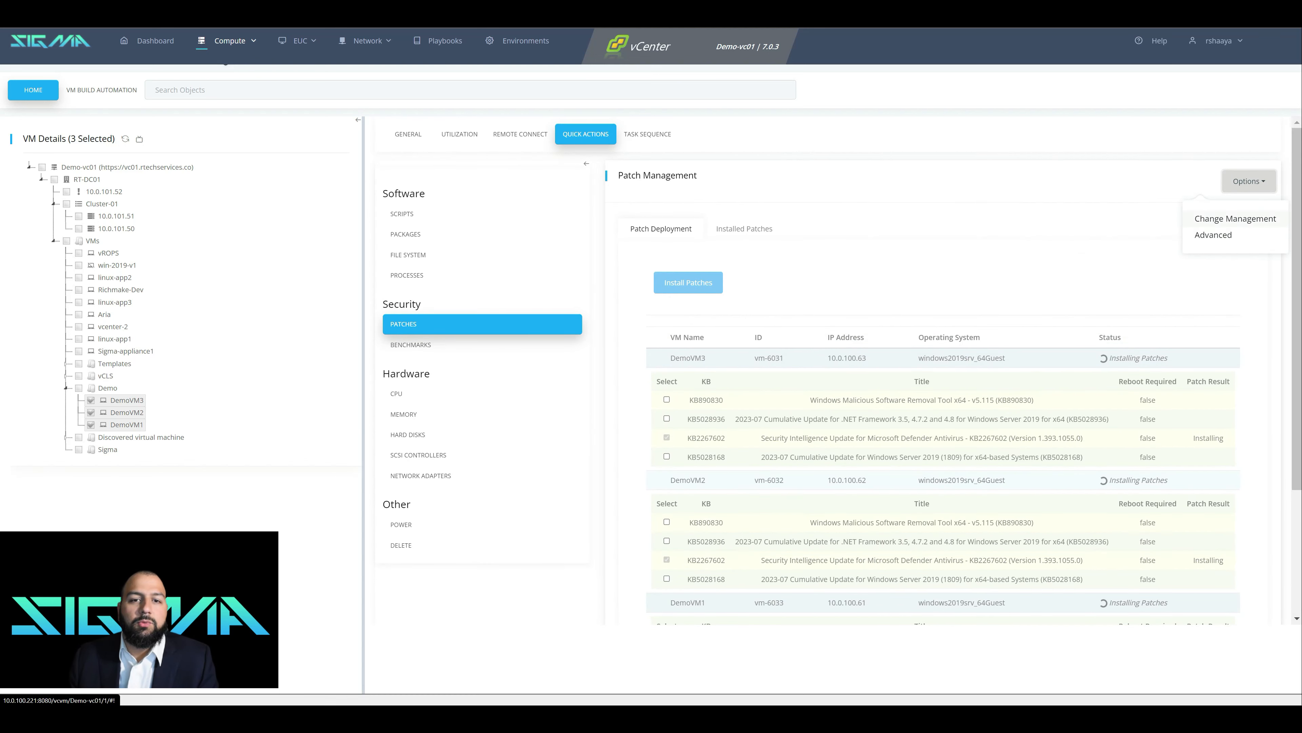
pyautogui.scroll(-3, 839, 370)
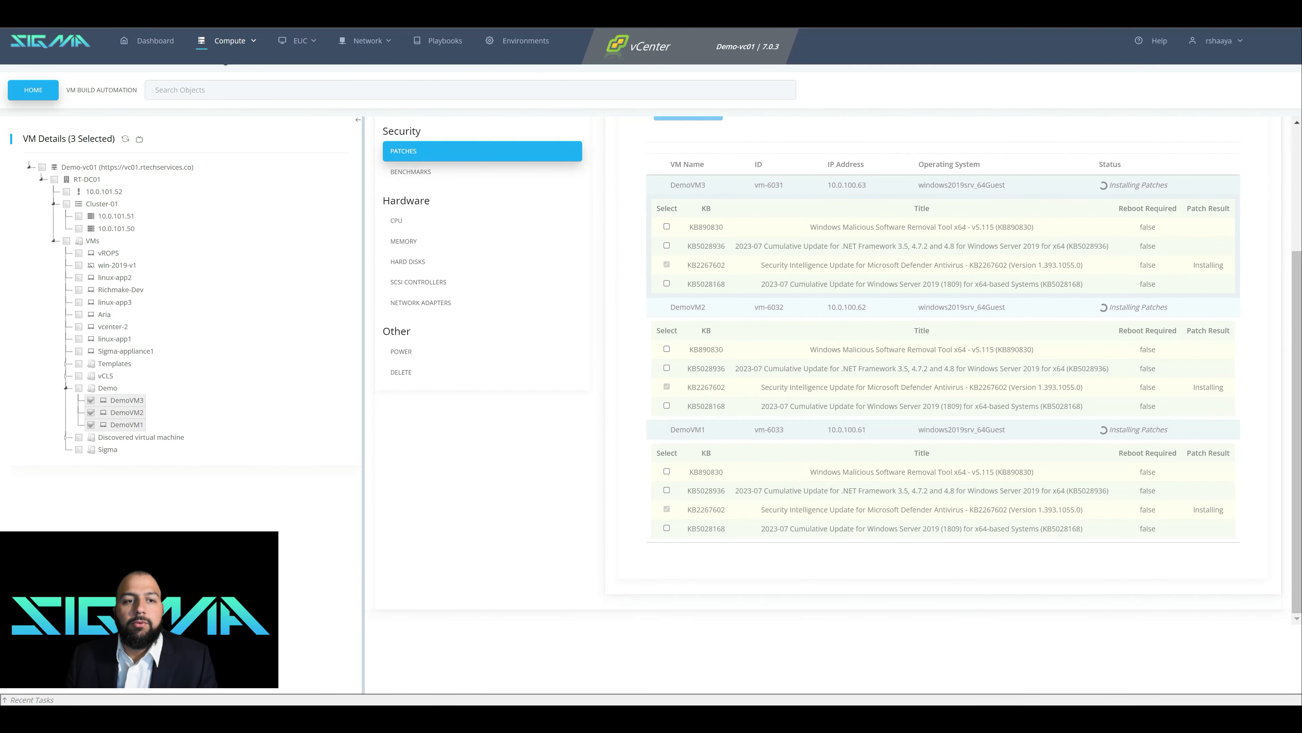
pyautogui.scroll(1, 840, 366)
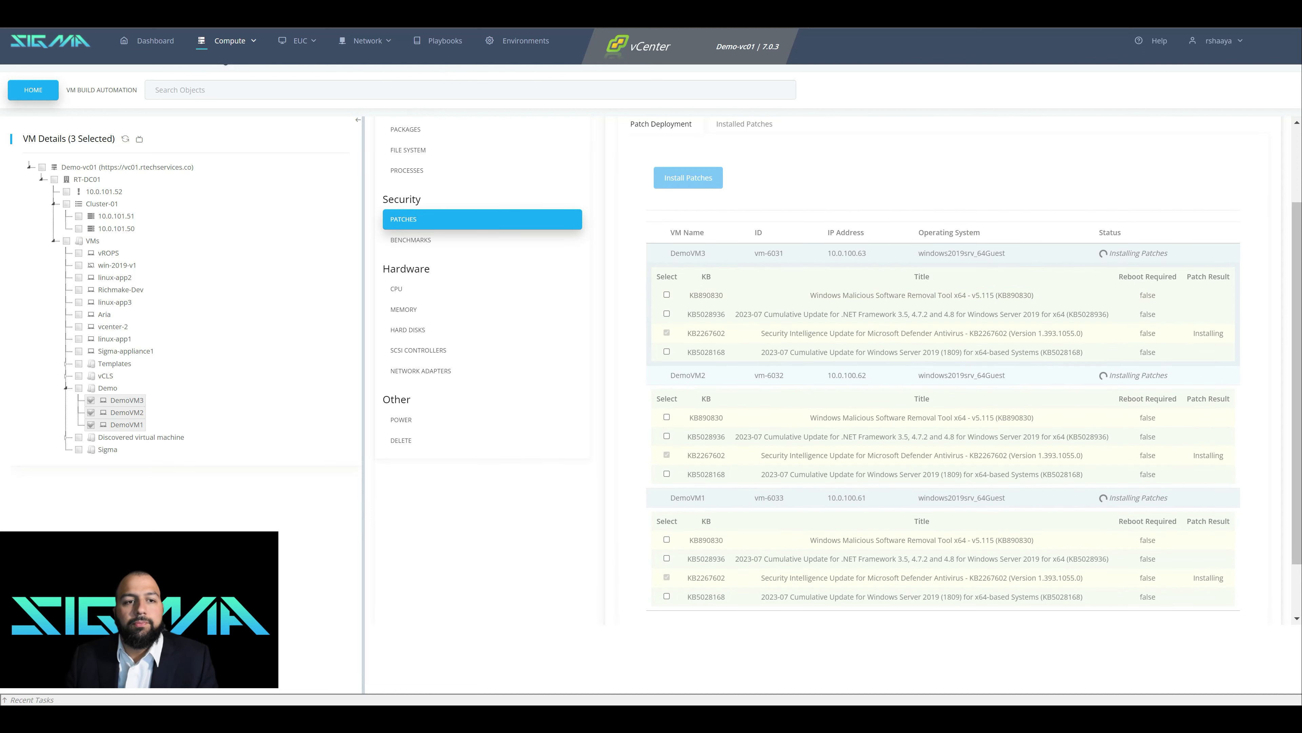
pyautogui.scroll(-1, 841, 363)
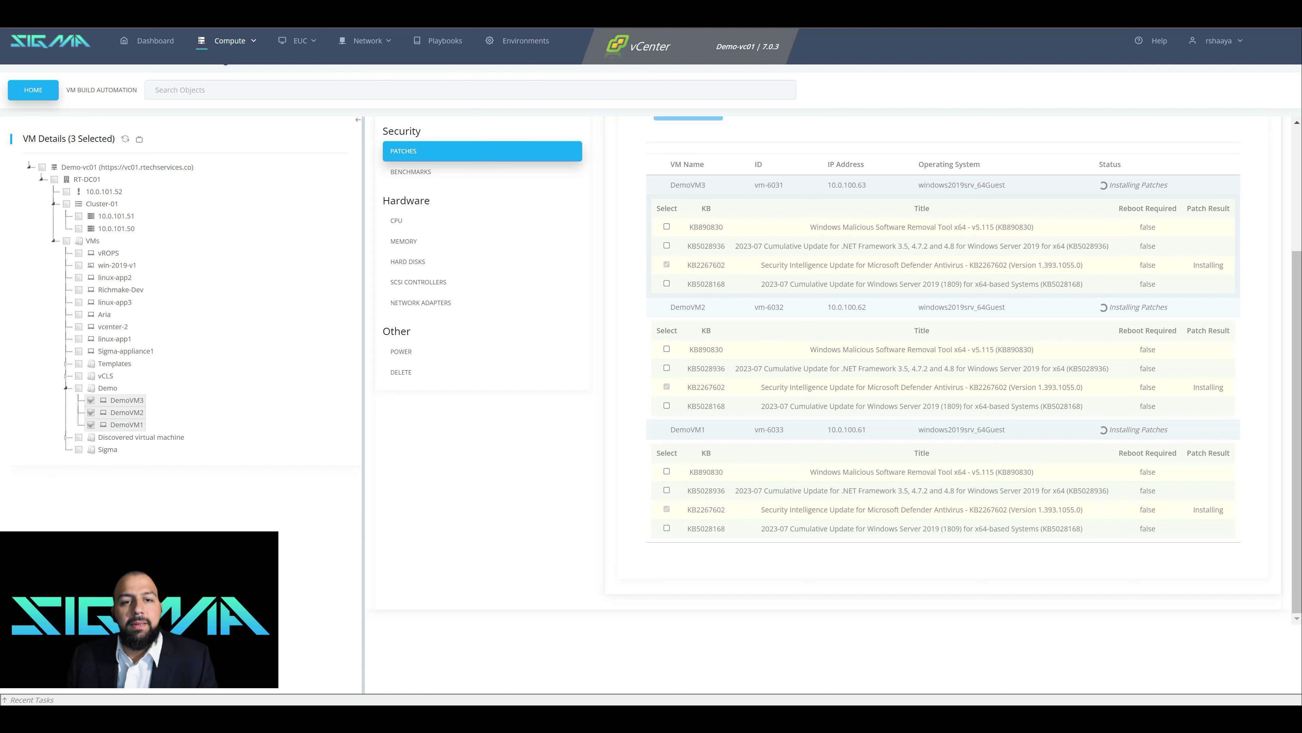
pyautogui.scroll(-1, 851, 249)
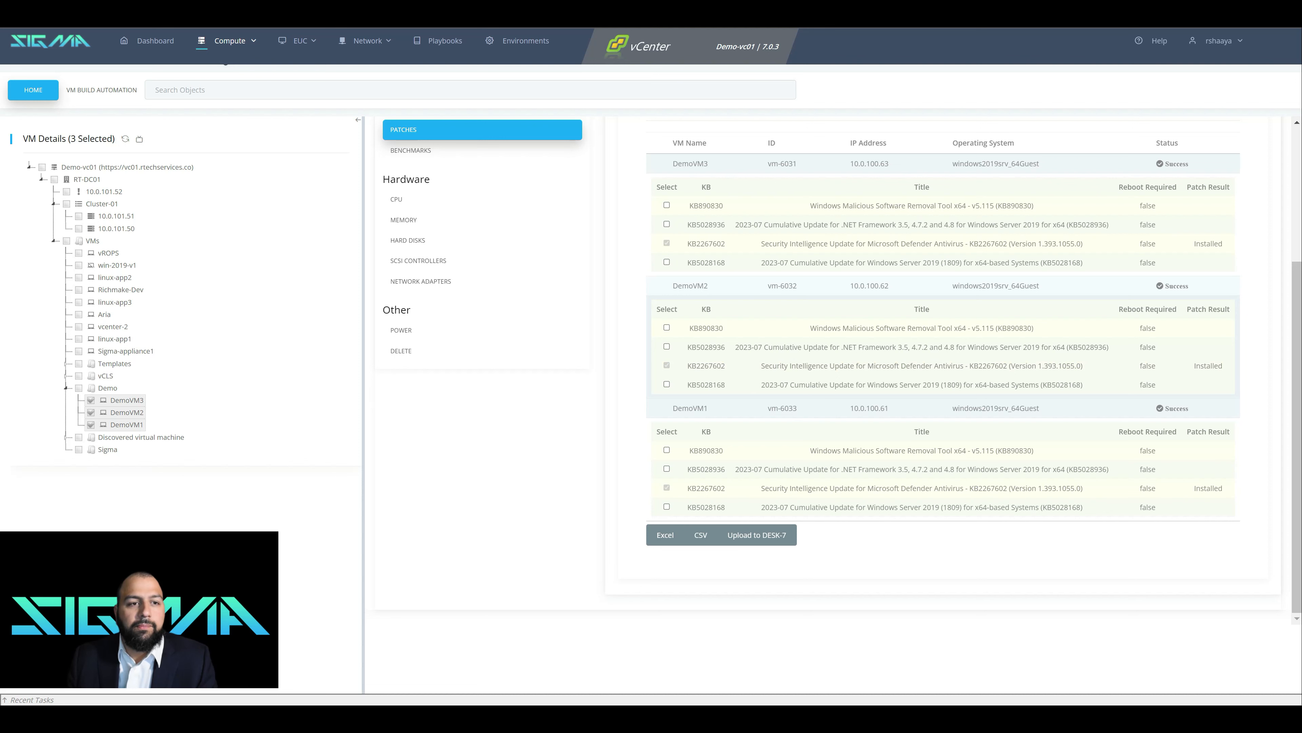
pyautogui.scroll(4, 839, 366)
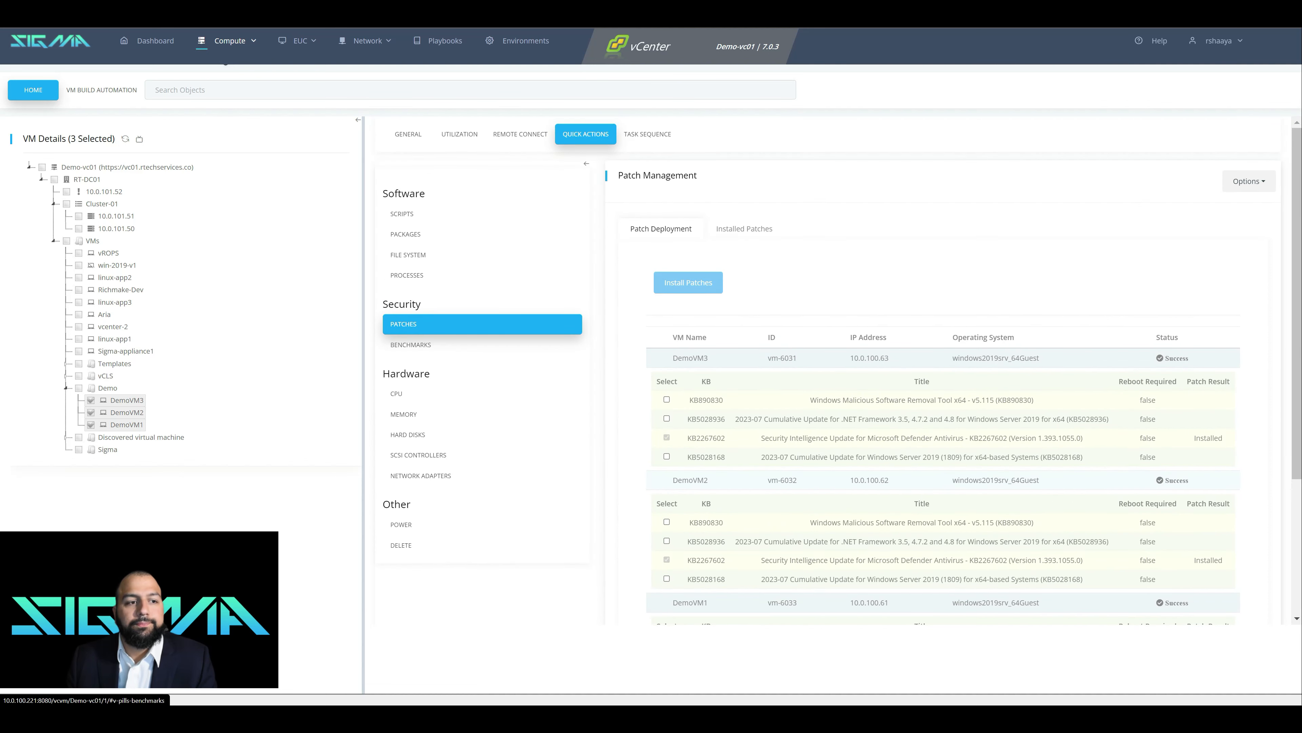
# Limit the CIS benchmark to High and Medium severity, custom credentials off, and save
pyautogui.click(411, 345)
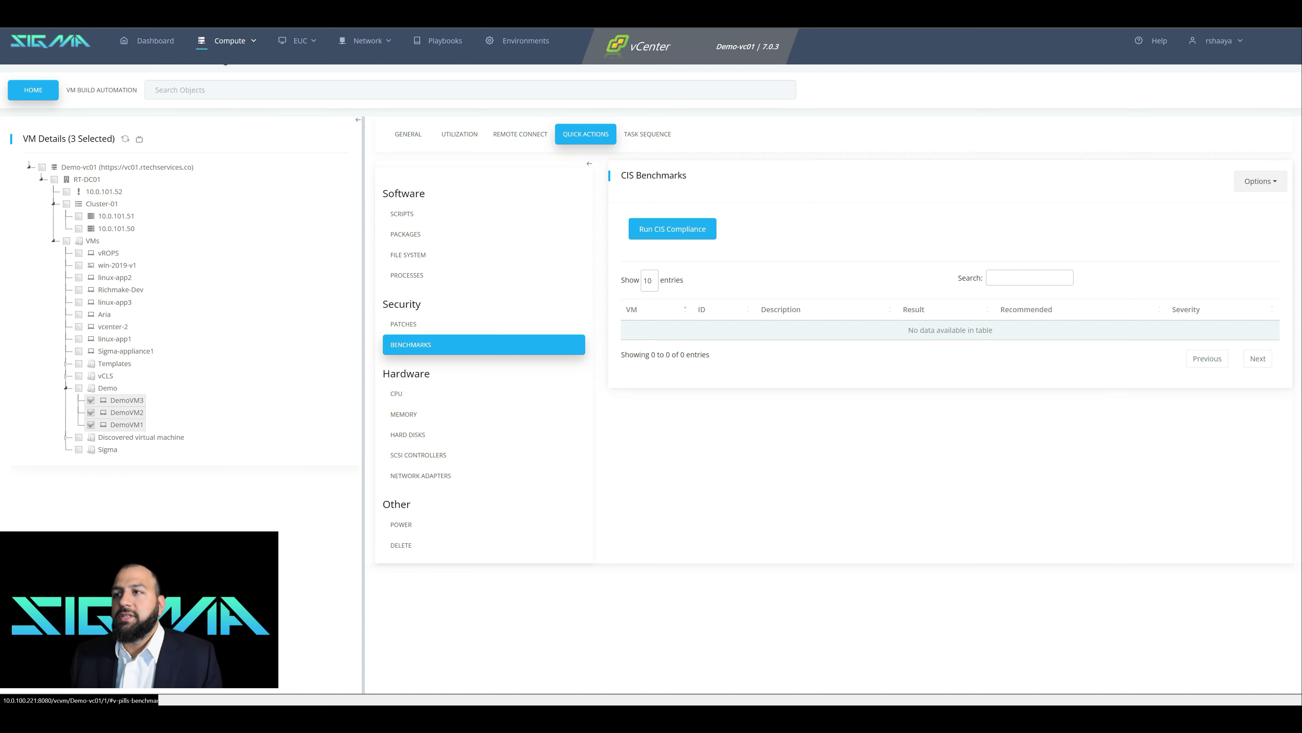
pyautogui.click(1261, 181)
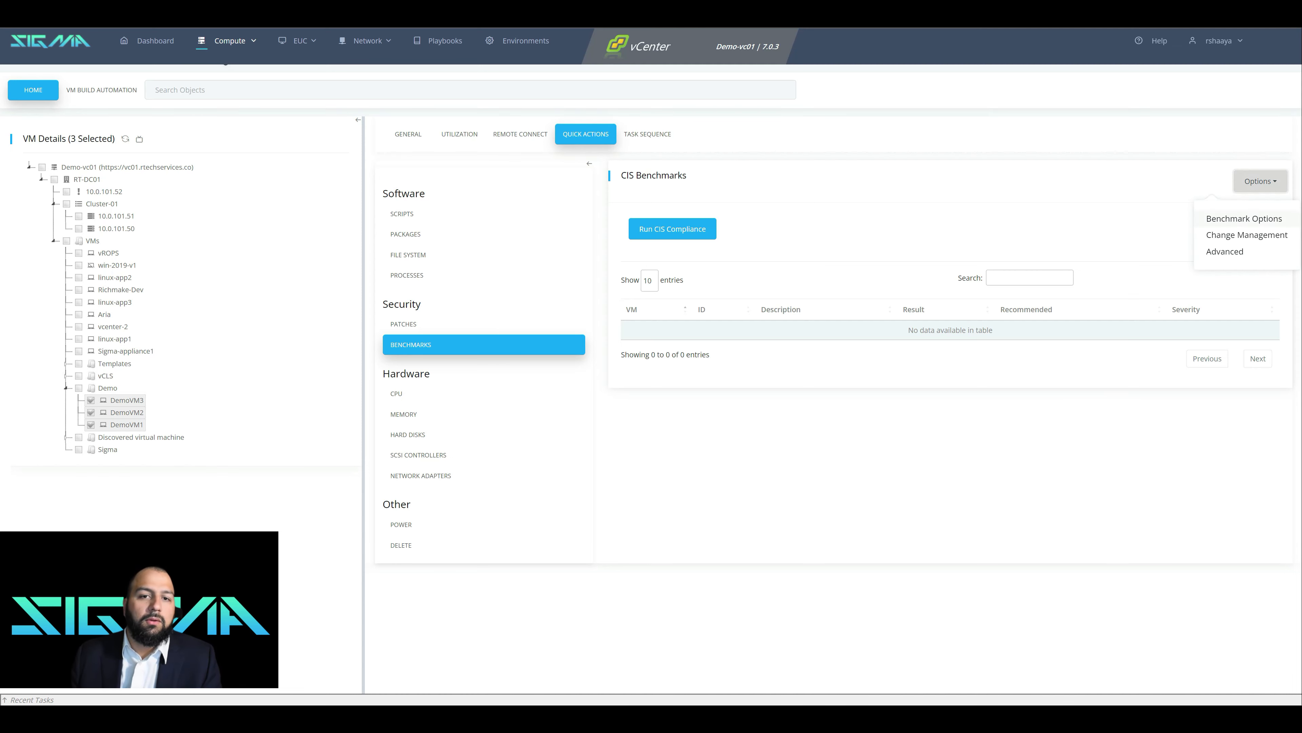
pyautogui.click(1245, 219)
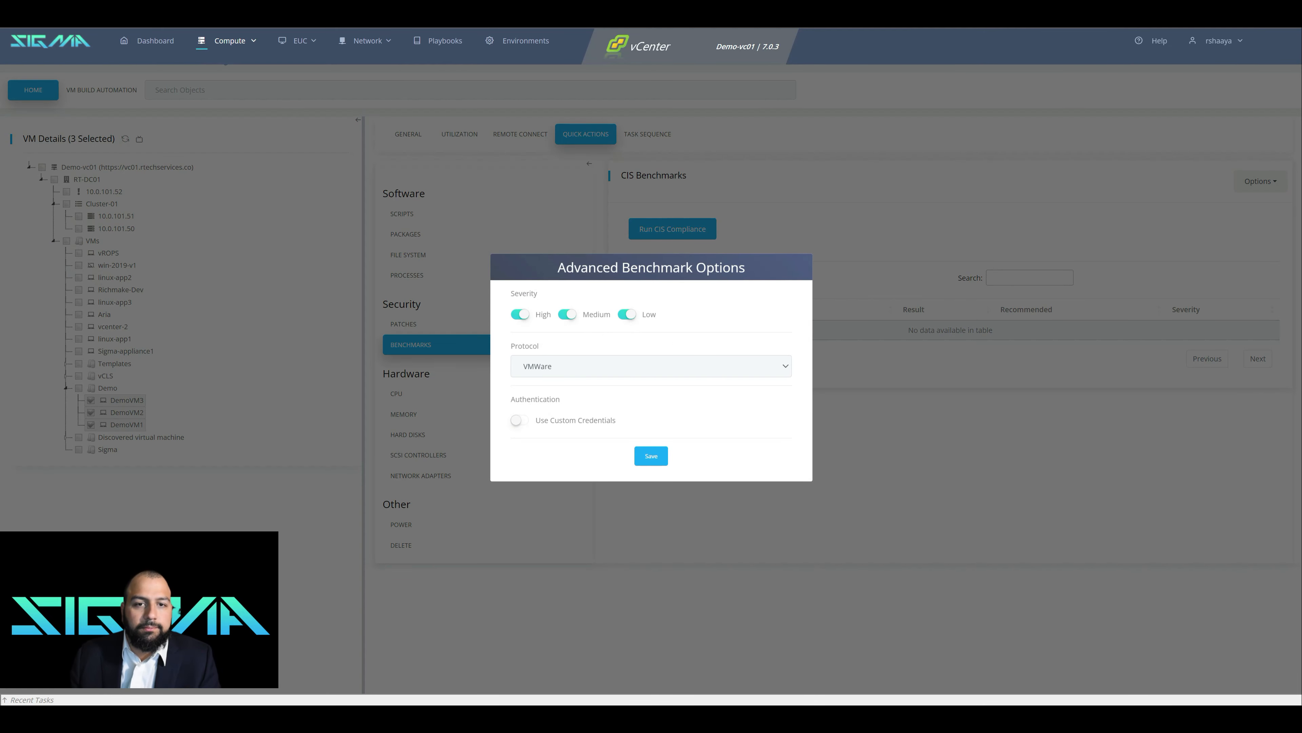
pyautogui.click(626, 314)
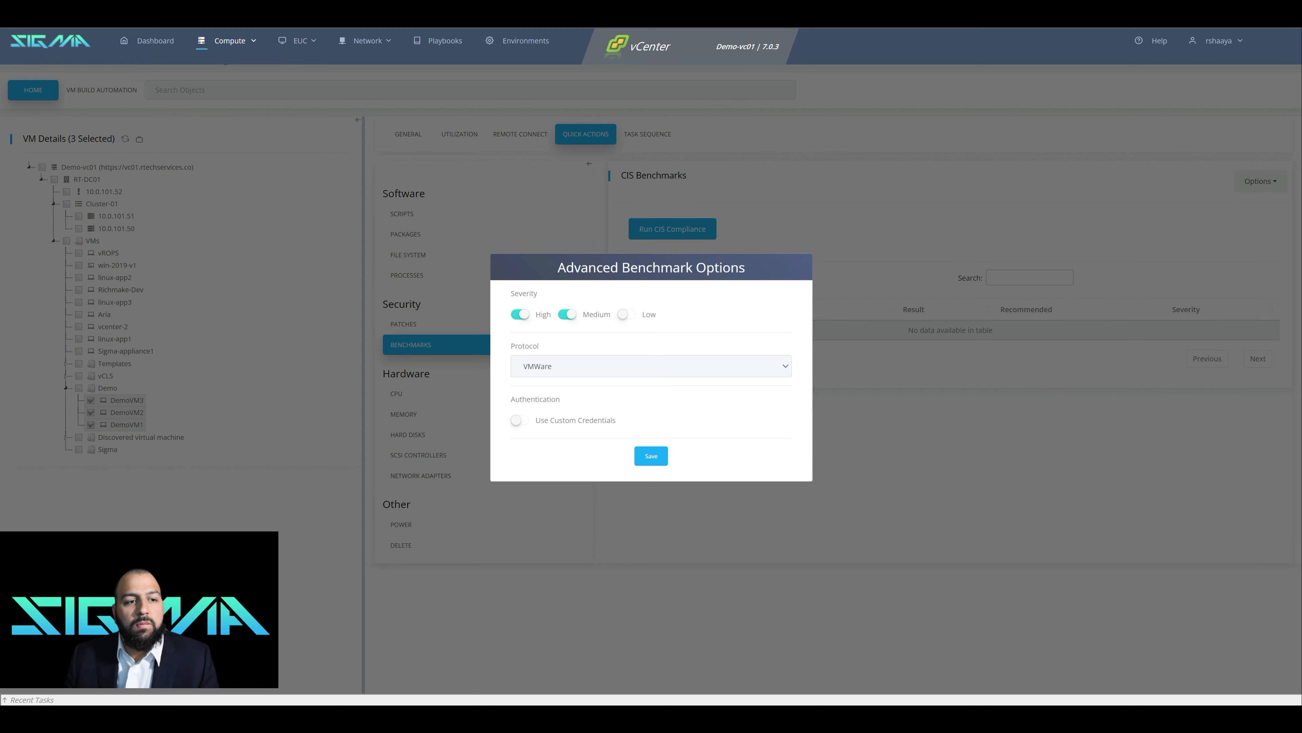
pyautogui.click(520, 420)
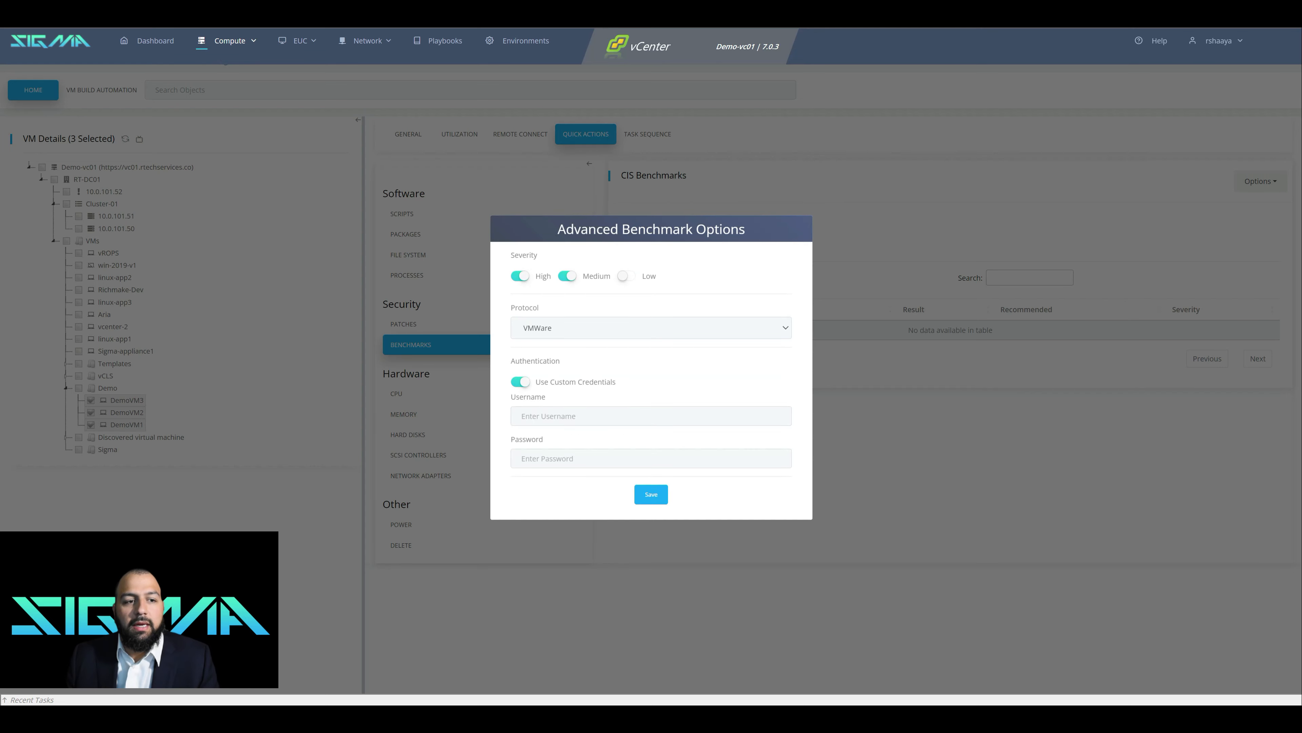
pyautogui.click(520, 382)
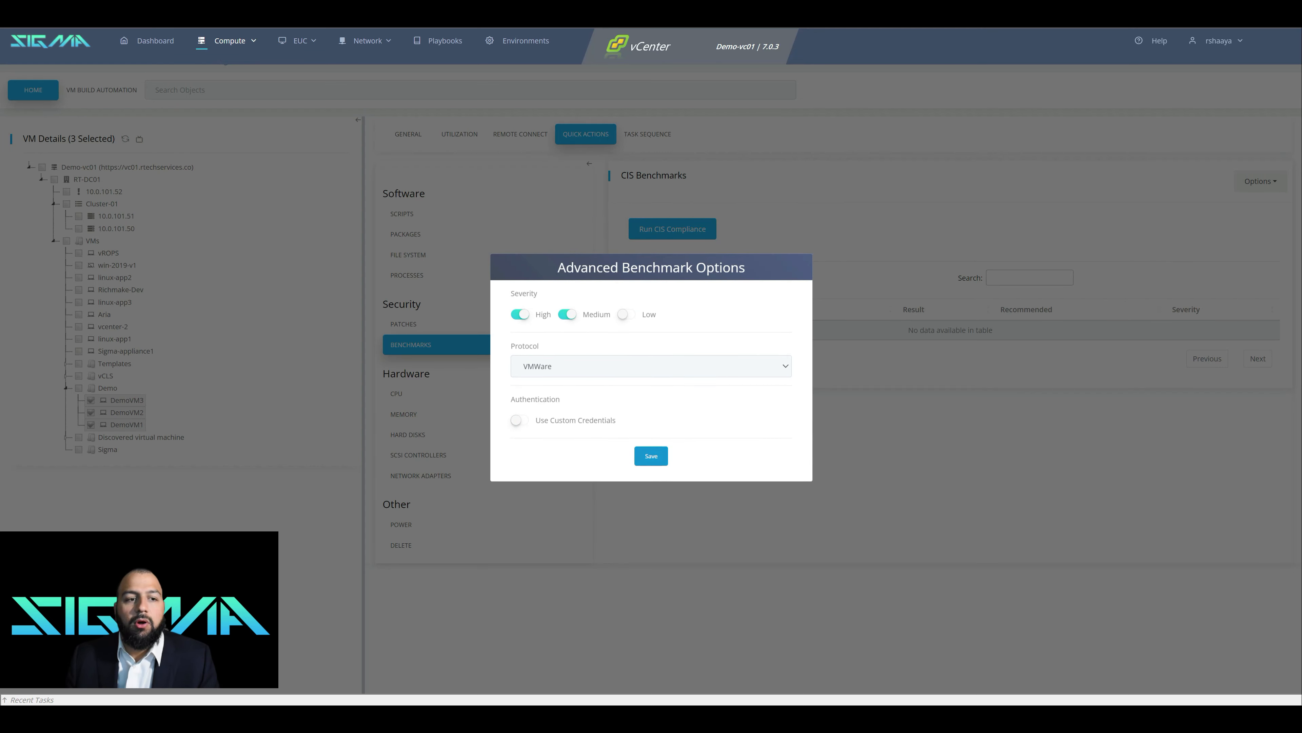
pyautogui.click(651, 455)
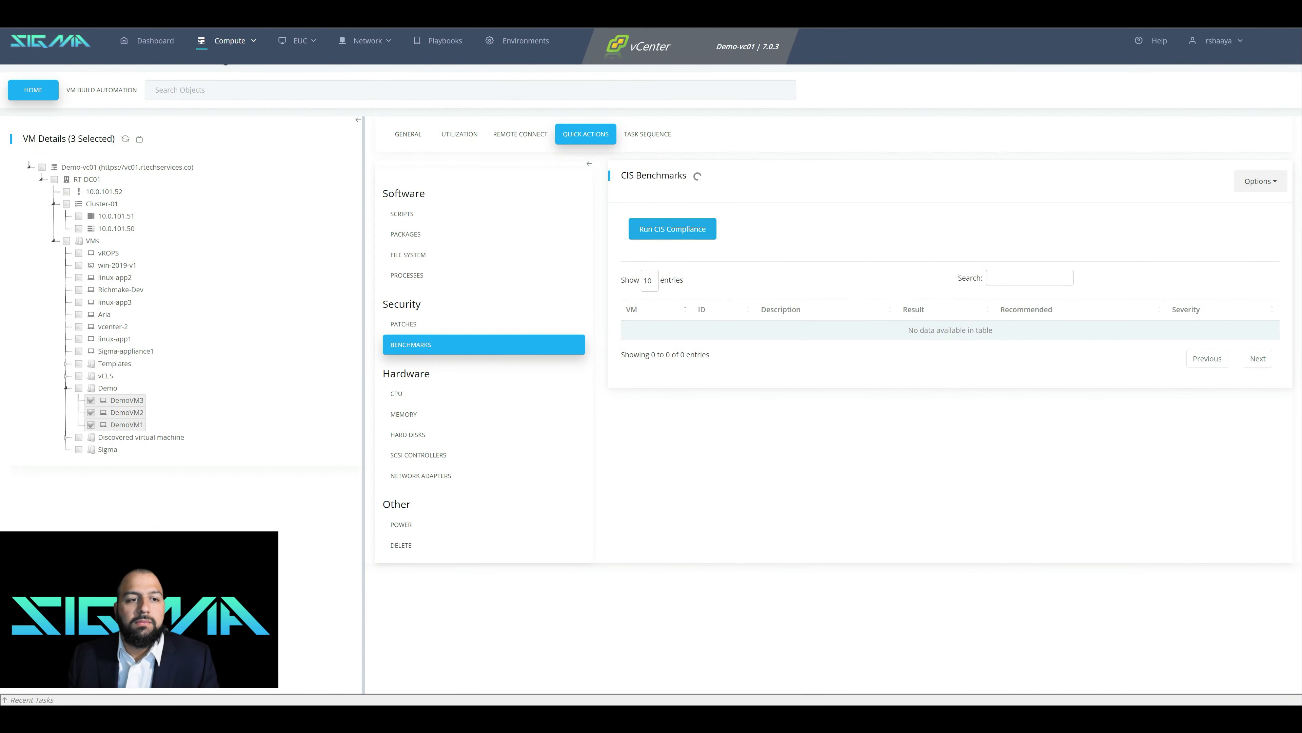
# Run the CIS compliance check and show 100 results per page
pyautogui.click(672, 229)
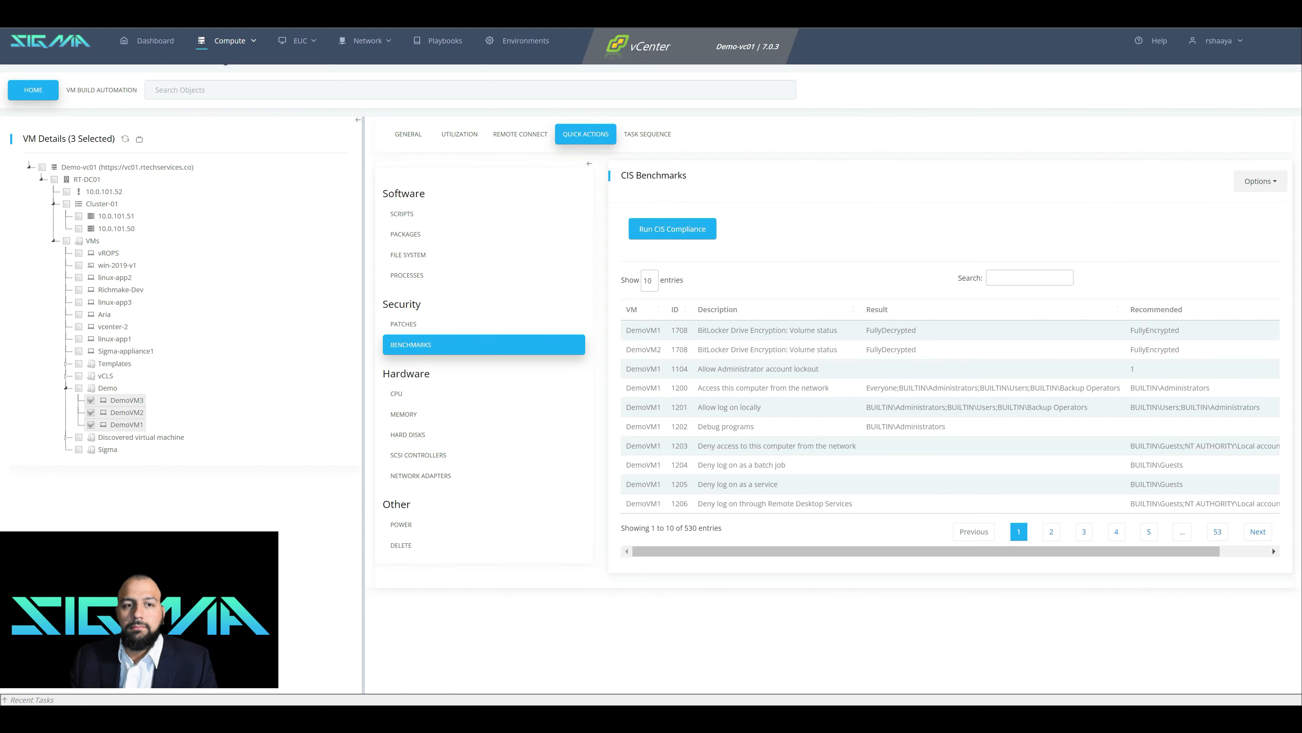
pyautogui.moveTo(926, 551)
pyautogui.mouseDown()
pyautogui.moveTo(974, 552)
pyautogui.moveTo(926, 551)
pyautogui.mouseUp()
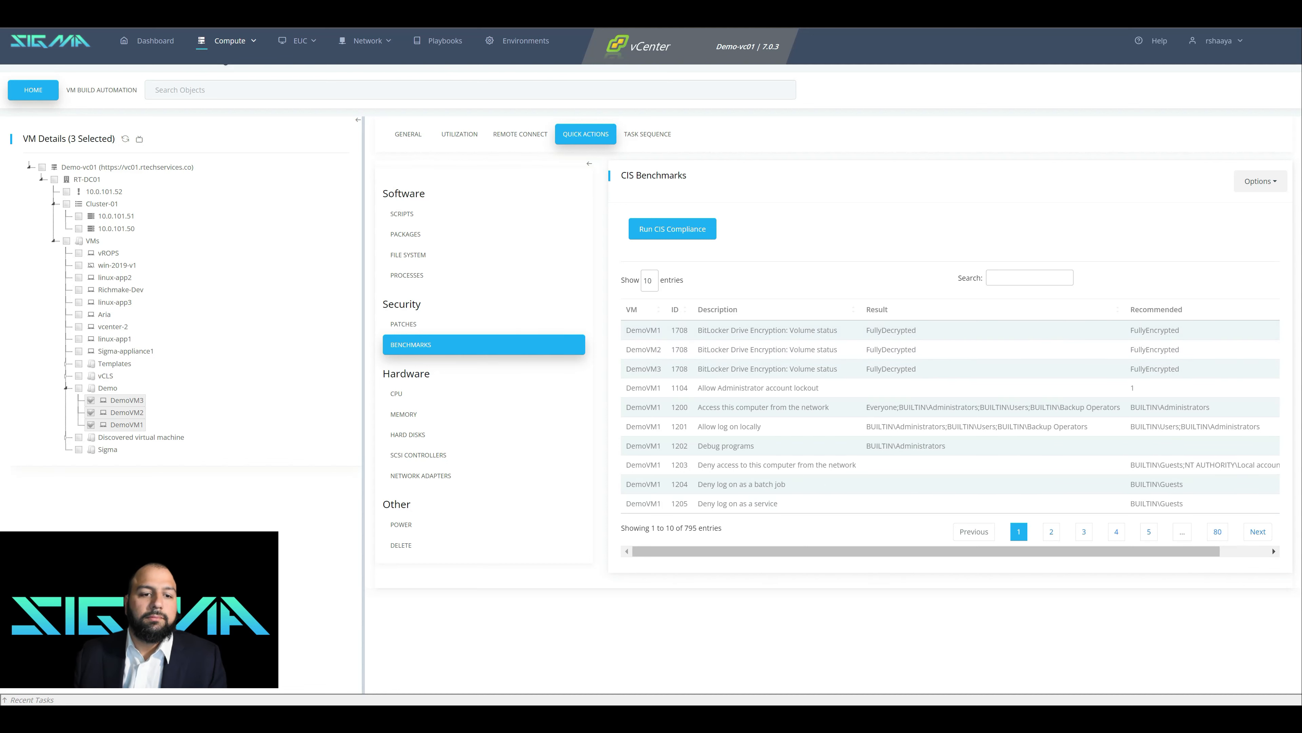
pyautogui.click(649, 280)
pyautogui.click(650, 326)
# Collapse the actions menu to review the compliance results, then restore it
pyautogui.scroll(-1, 770, 503)
pyautogui.scroll(1, 805, 371)
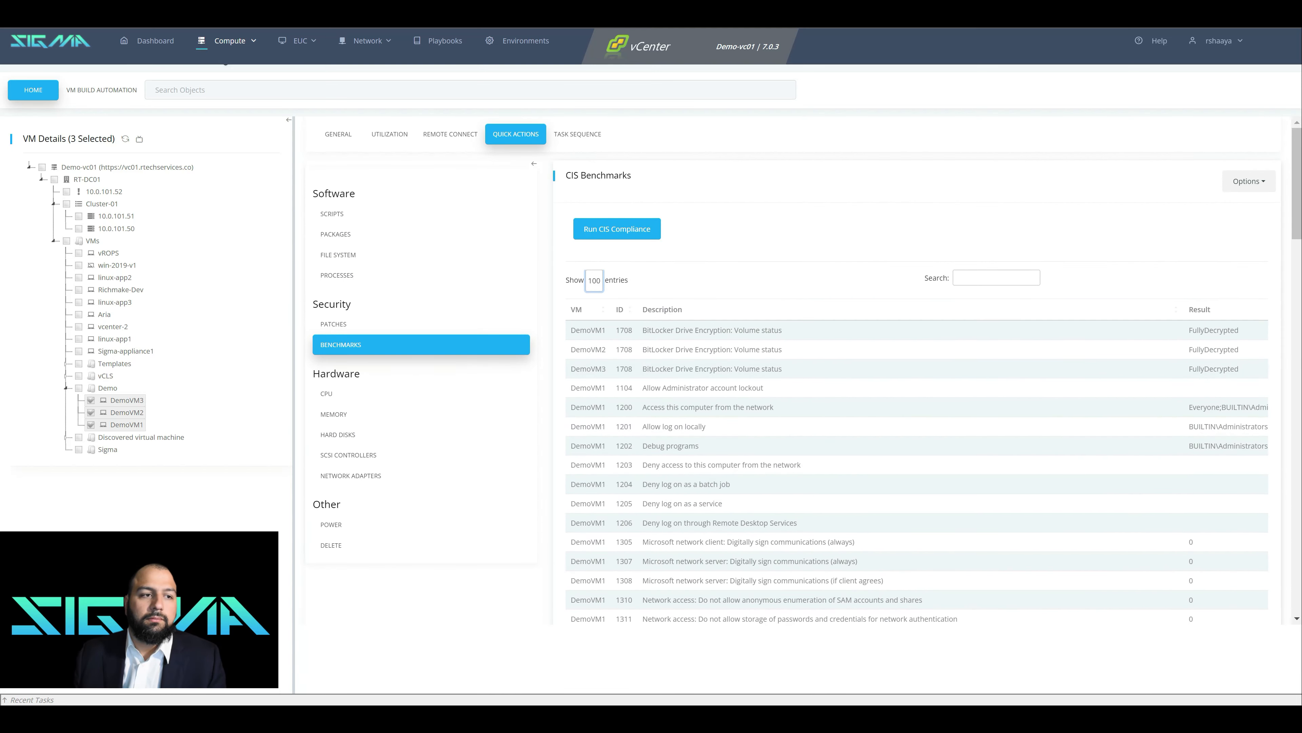
pyautogui.click(534, 163)
pyautogui.scroll(-10, 803, 369)
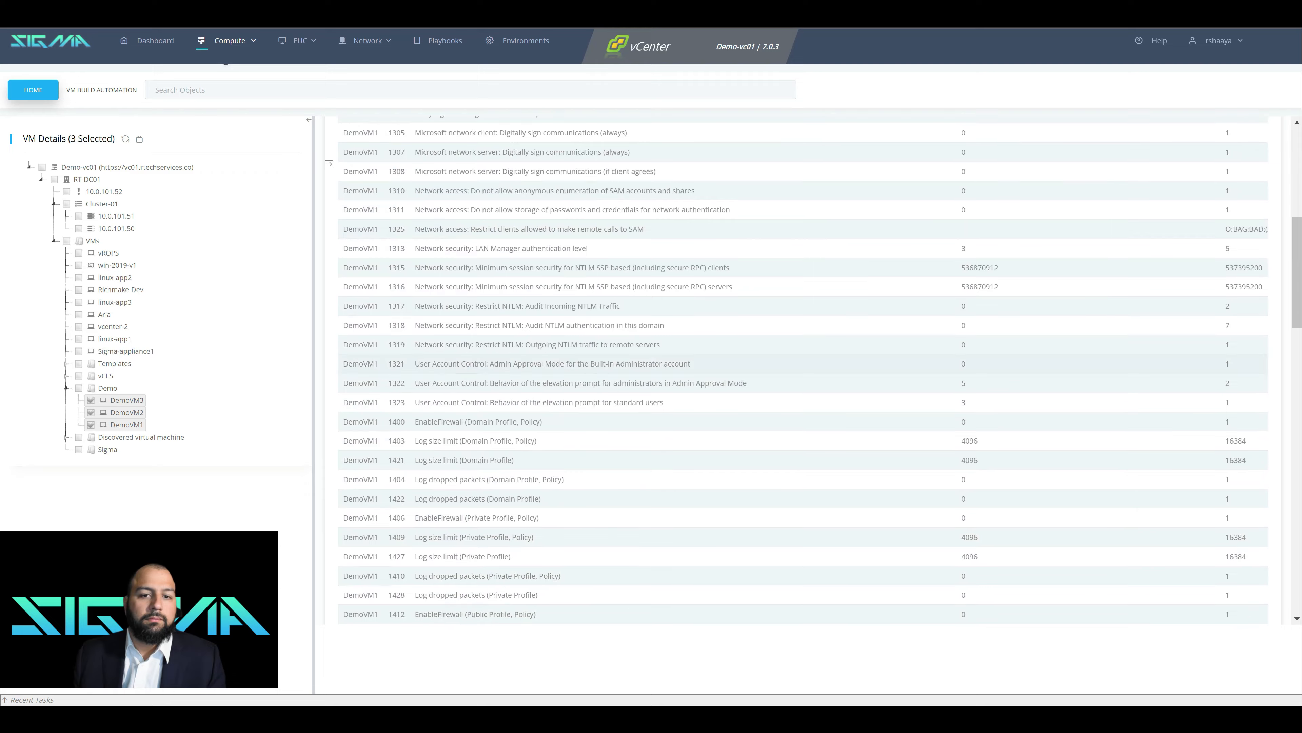
pyautogui.scroll(-15, 803, 369)
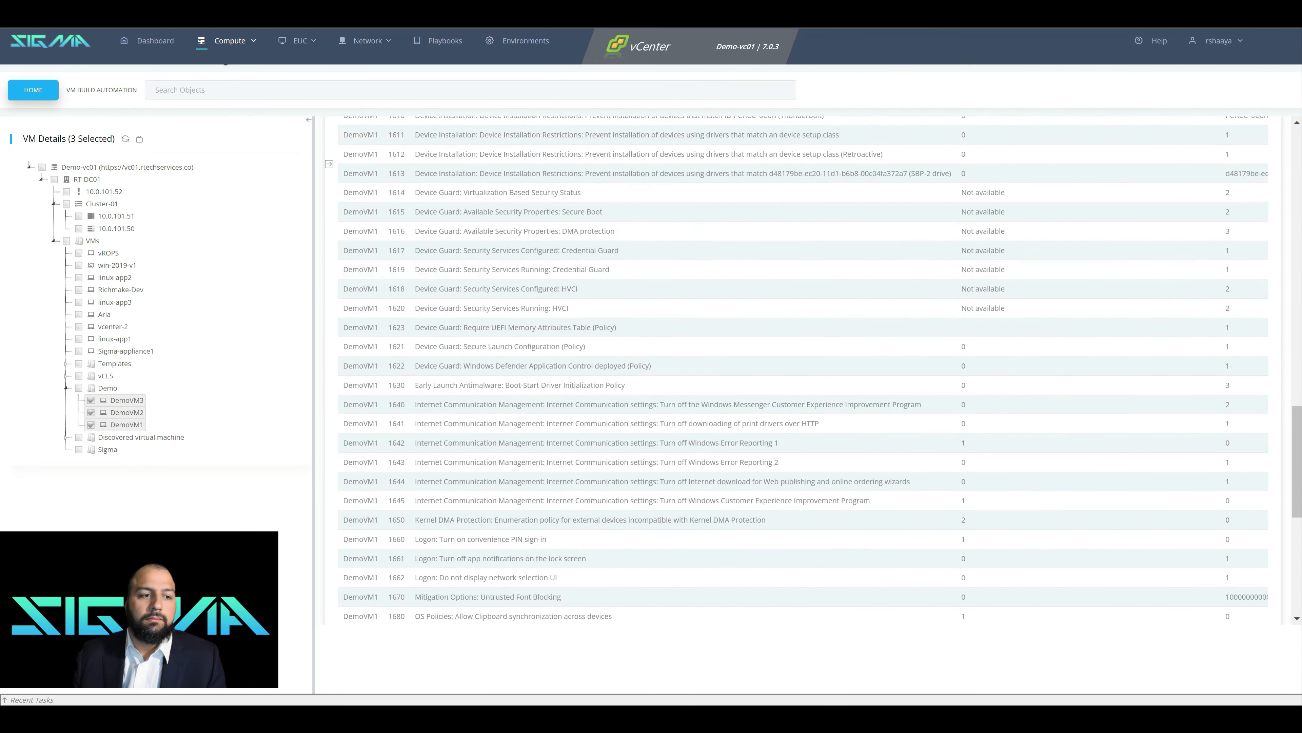
pyautogui.scroll(20, 803, 370)
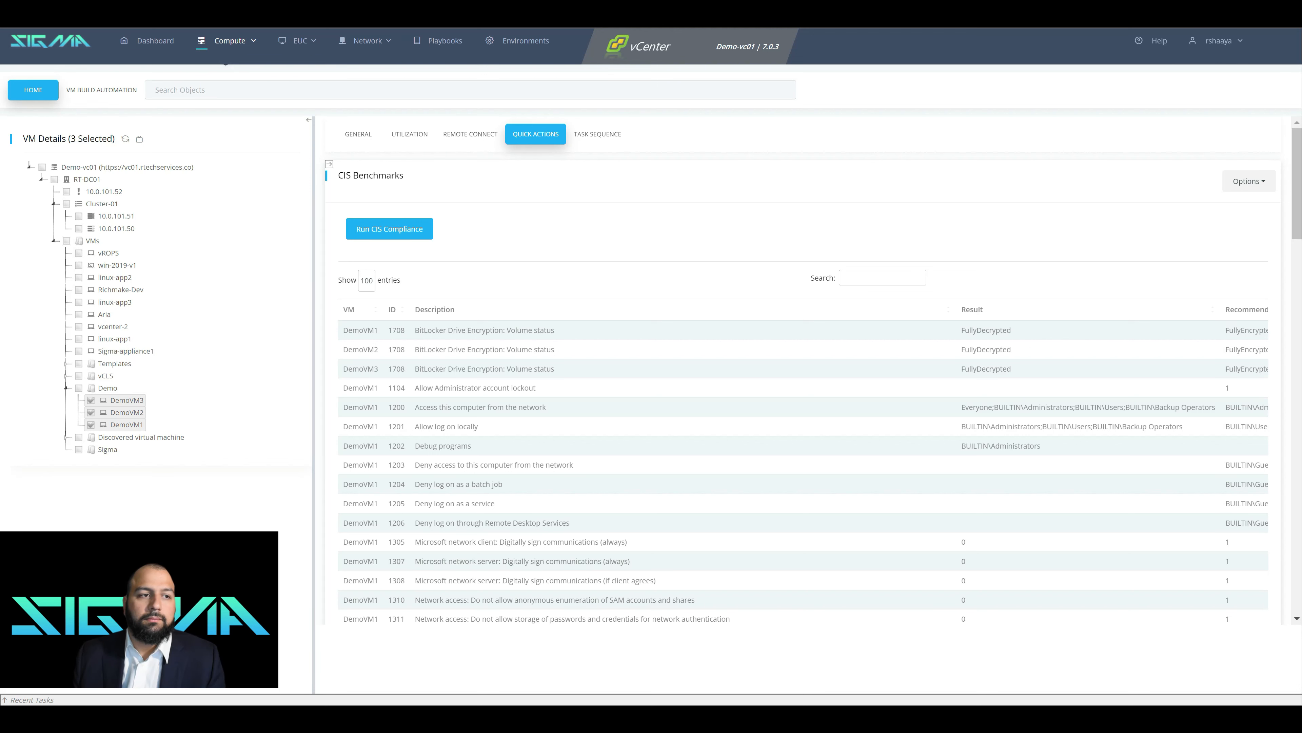
pyautogui.click(329, 164)
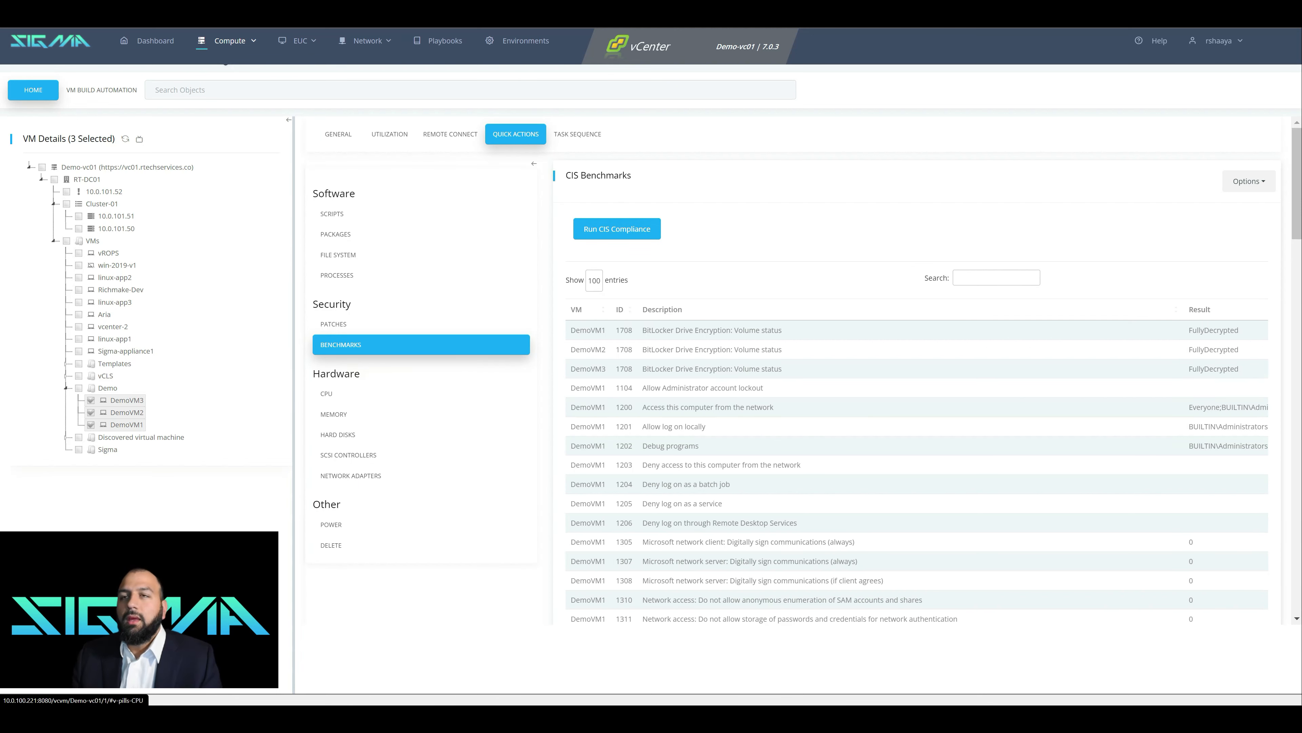
# View CPU, memory, hard disk, SCSI controller and network adapter details, ending on hard disks
pyautogui.click(327, 394)
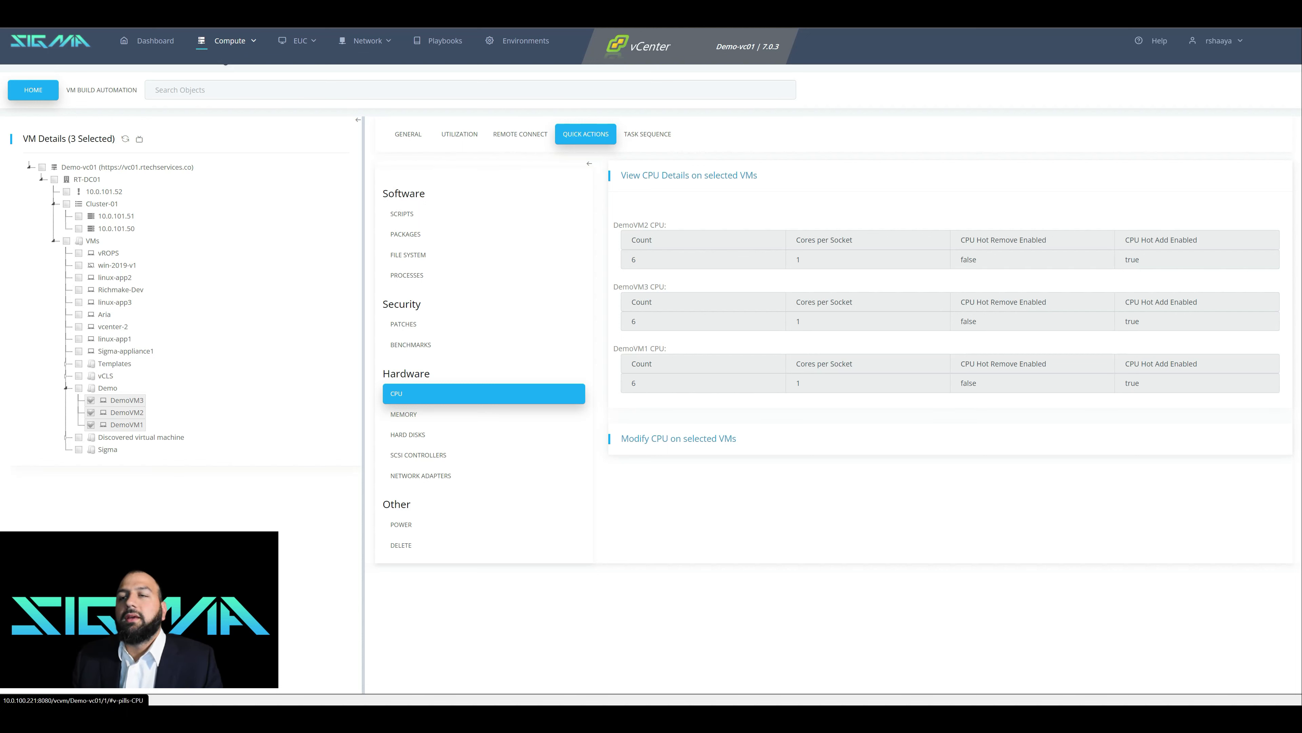
pyautogui.click(403, 414)
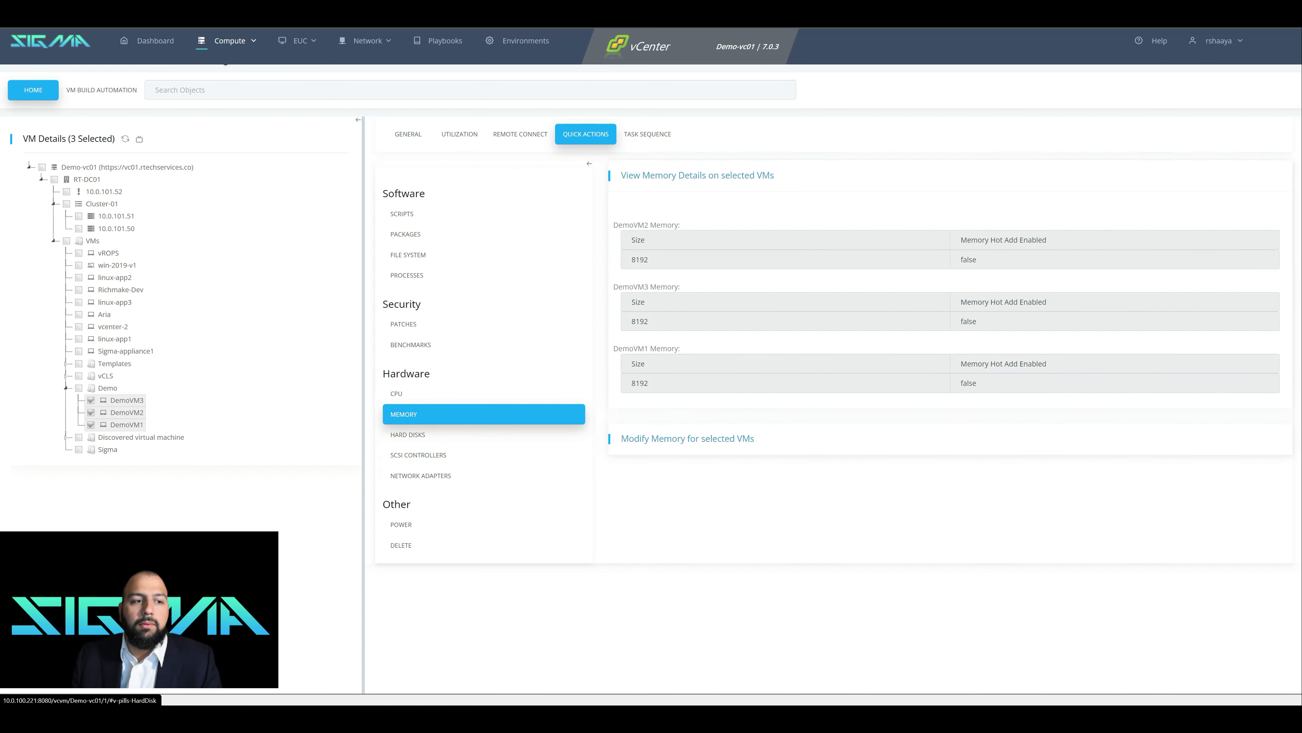
pyautogui.click(408, 435)
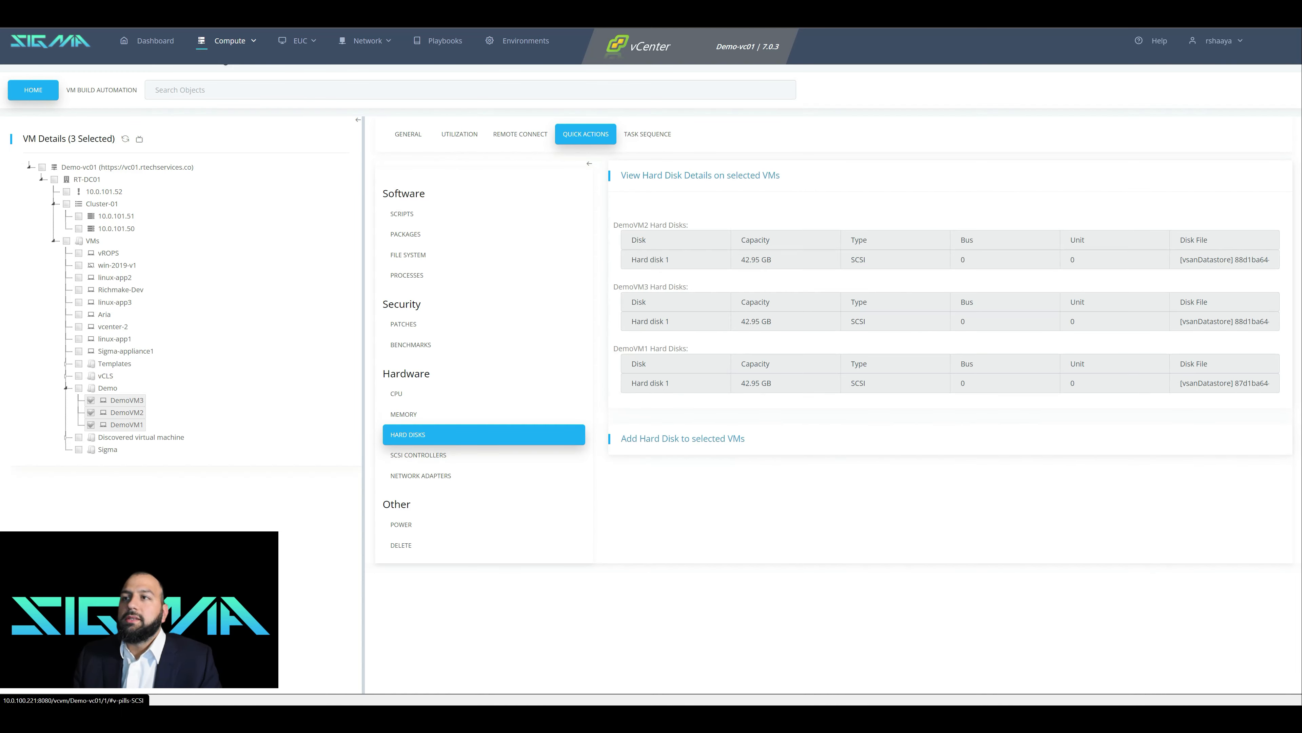
pyautogui.click(417, 456)
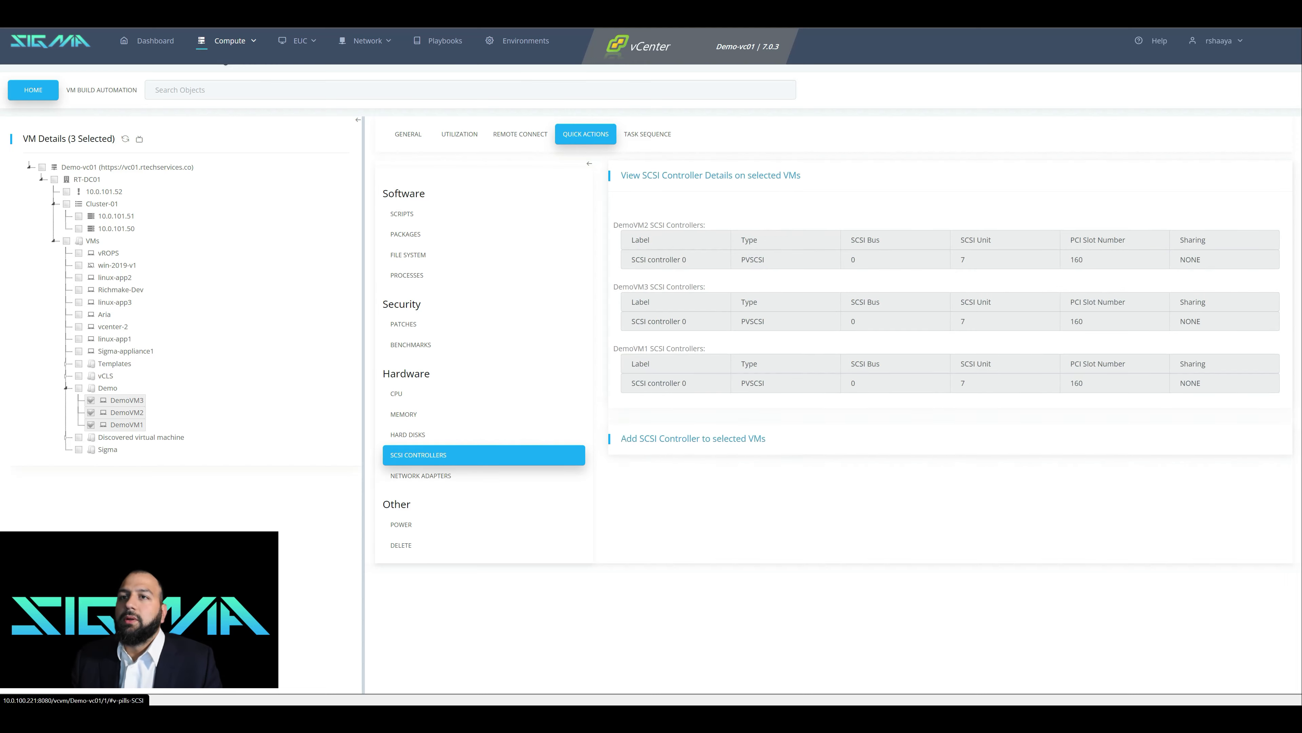
pyautogui.click(420, 475)
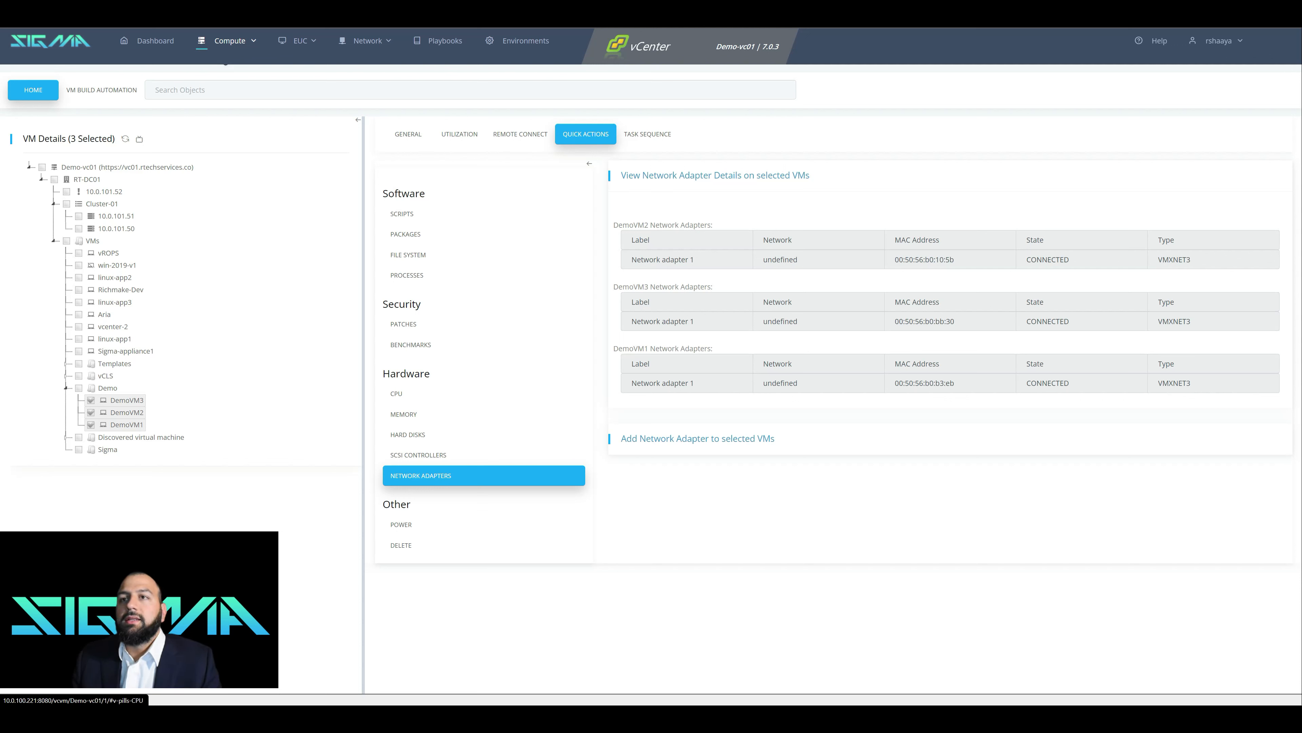
pyautogui.click(407, 434)
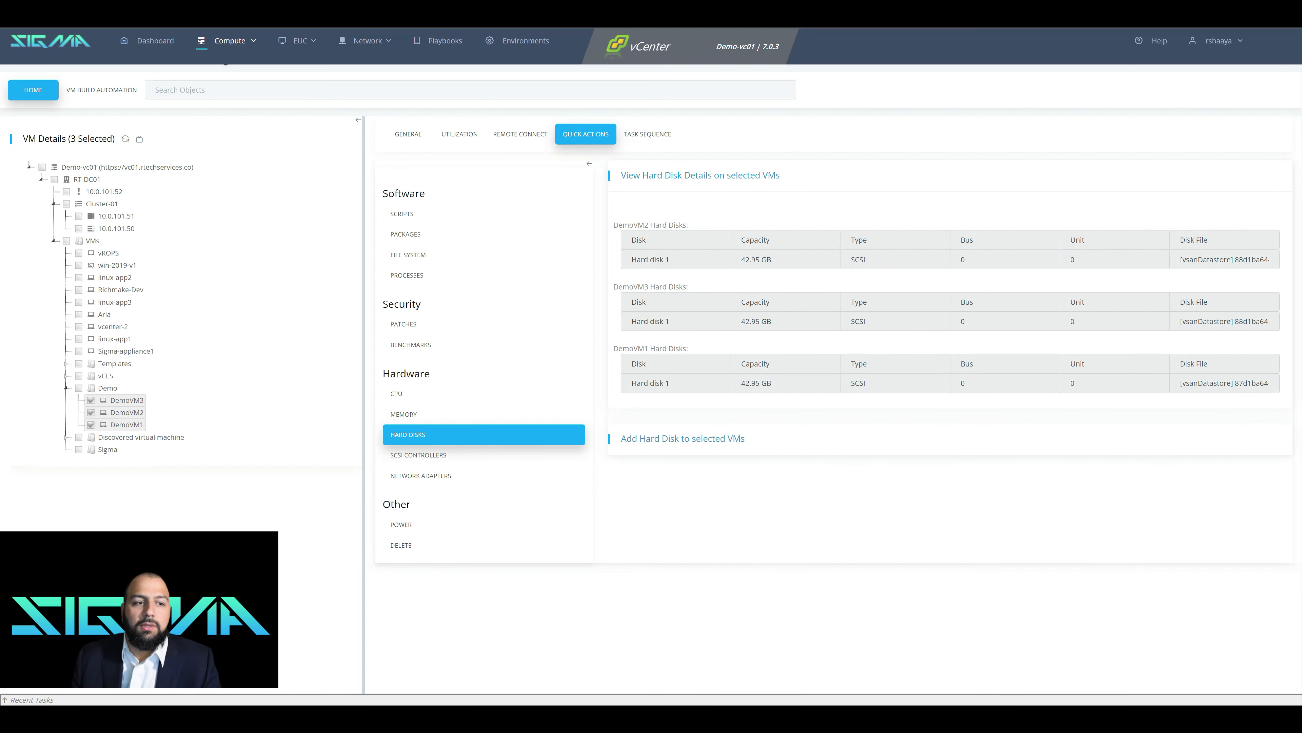
# Specify a 2 GB GPT disk attached at bus 0, unit 1
pyautogui.scroll(-2, 407, 434)
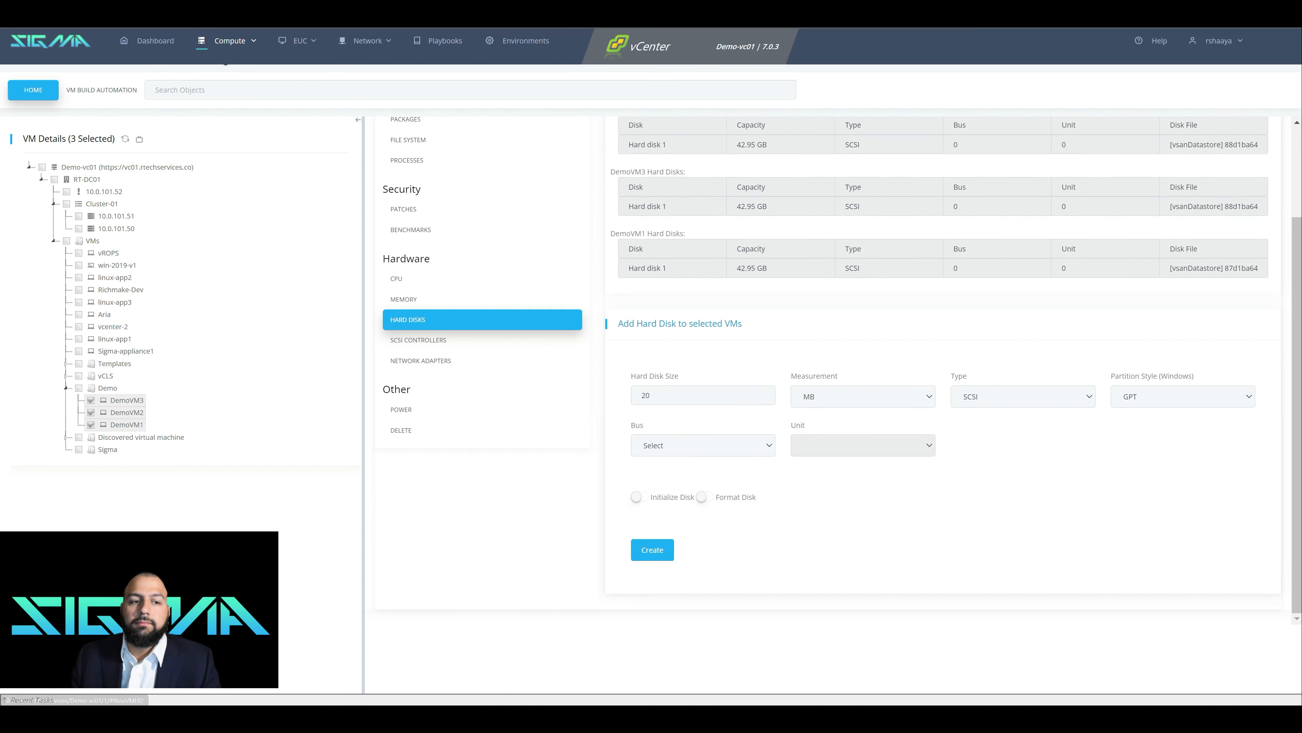
pyautogui.click(651, 395)
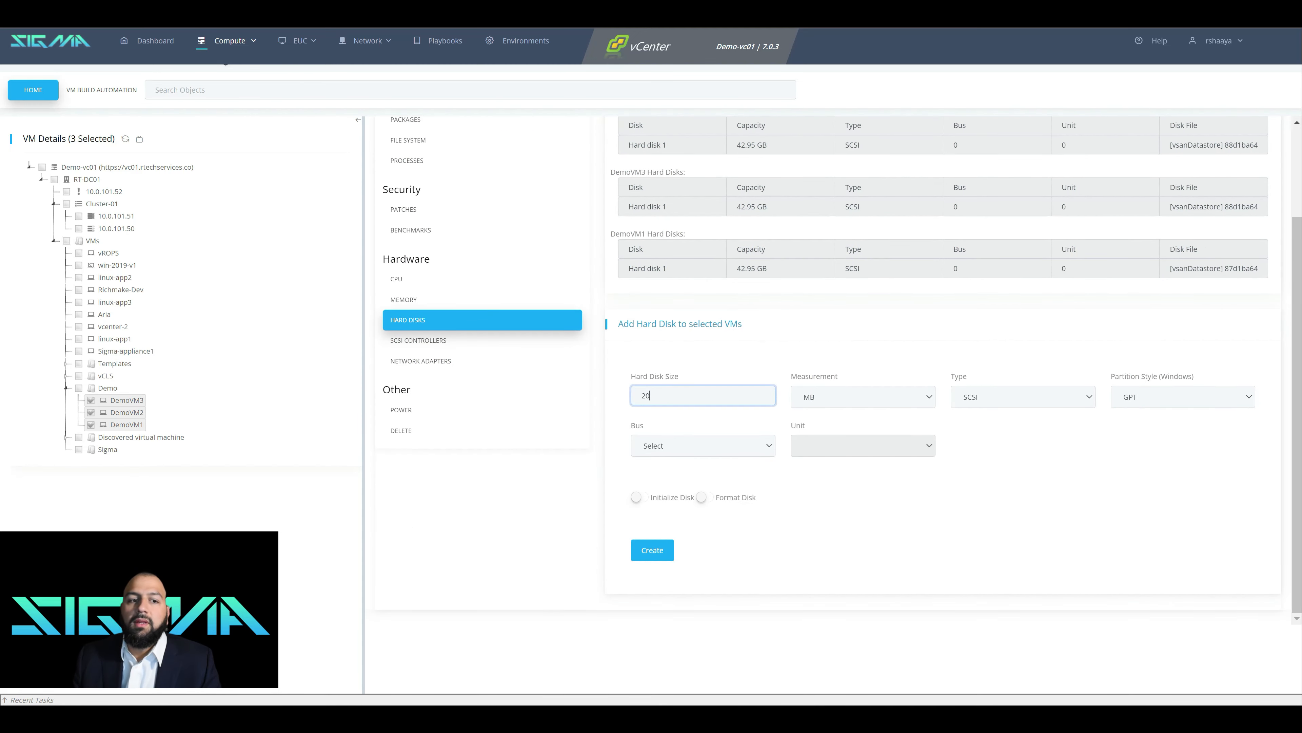
pyautogui.click(863, 396)
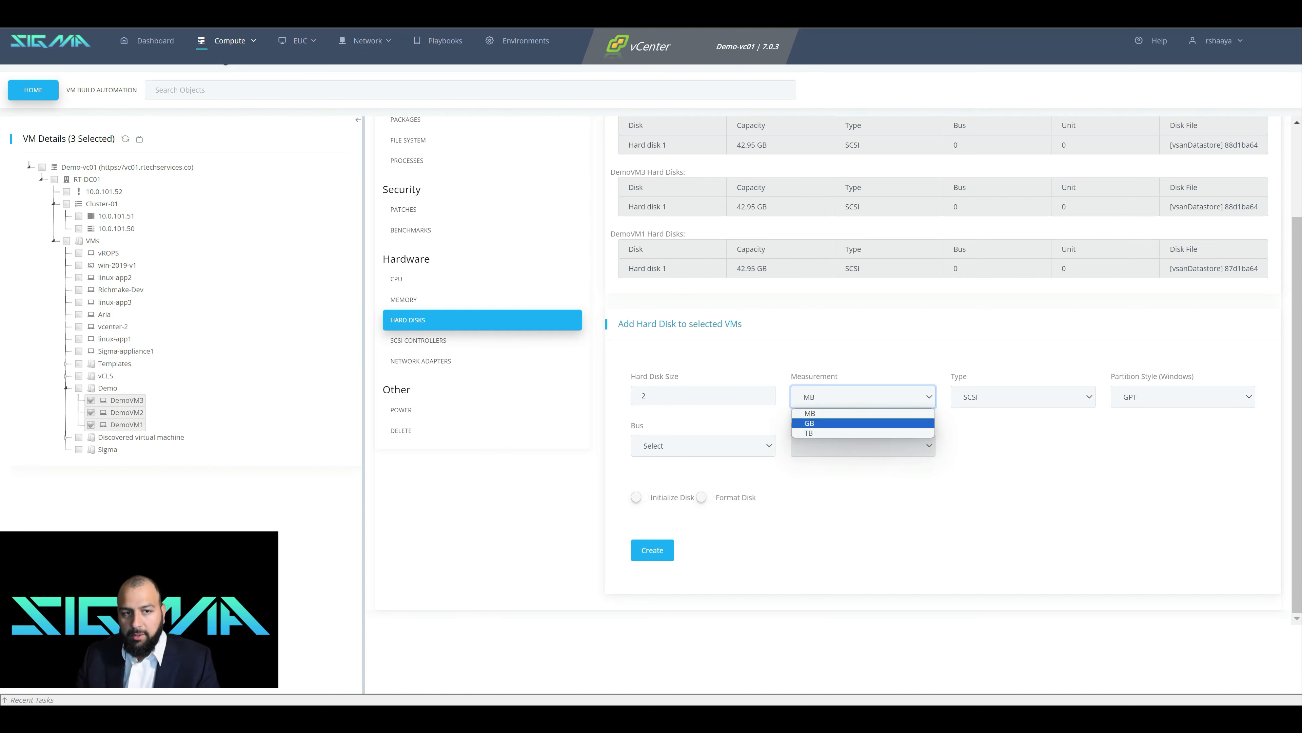
pyautogui.click(863, 424)
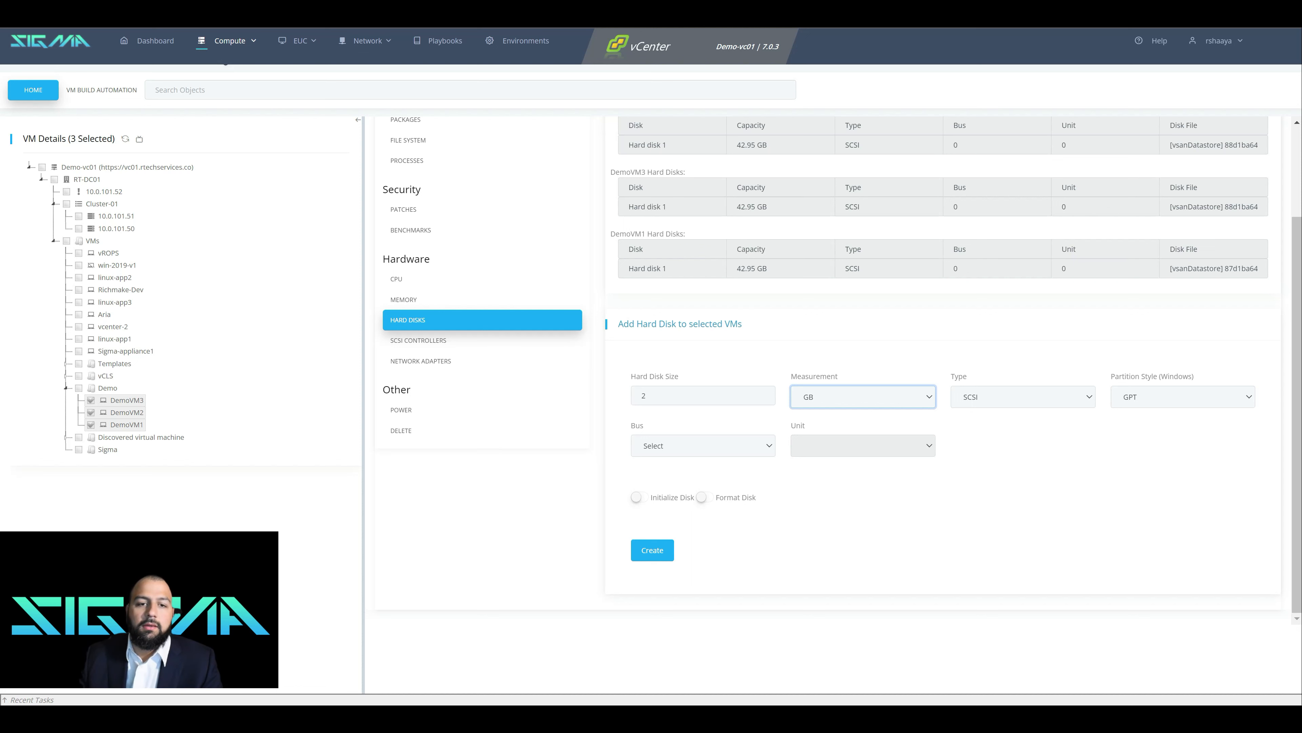
pyautogui.click(1183, 396)
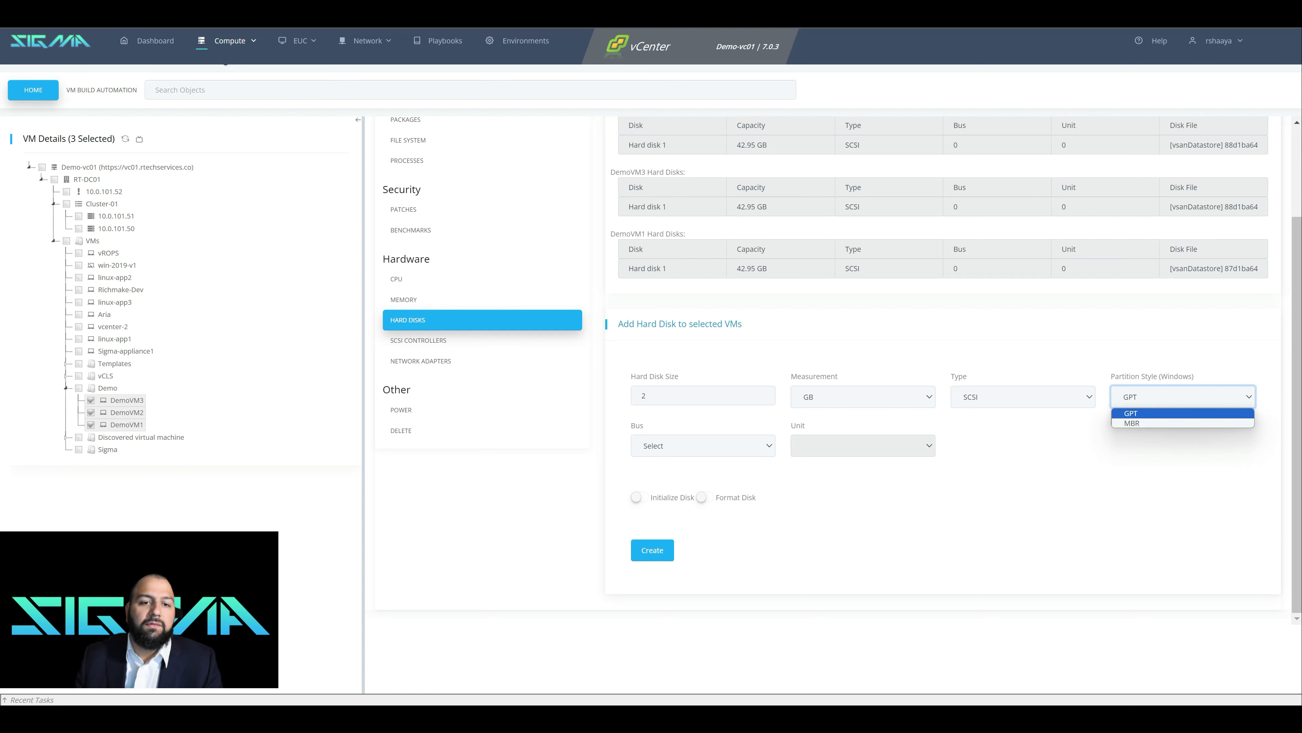
pyautogui.click(1183, 413)
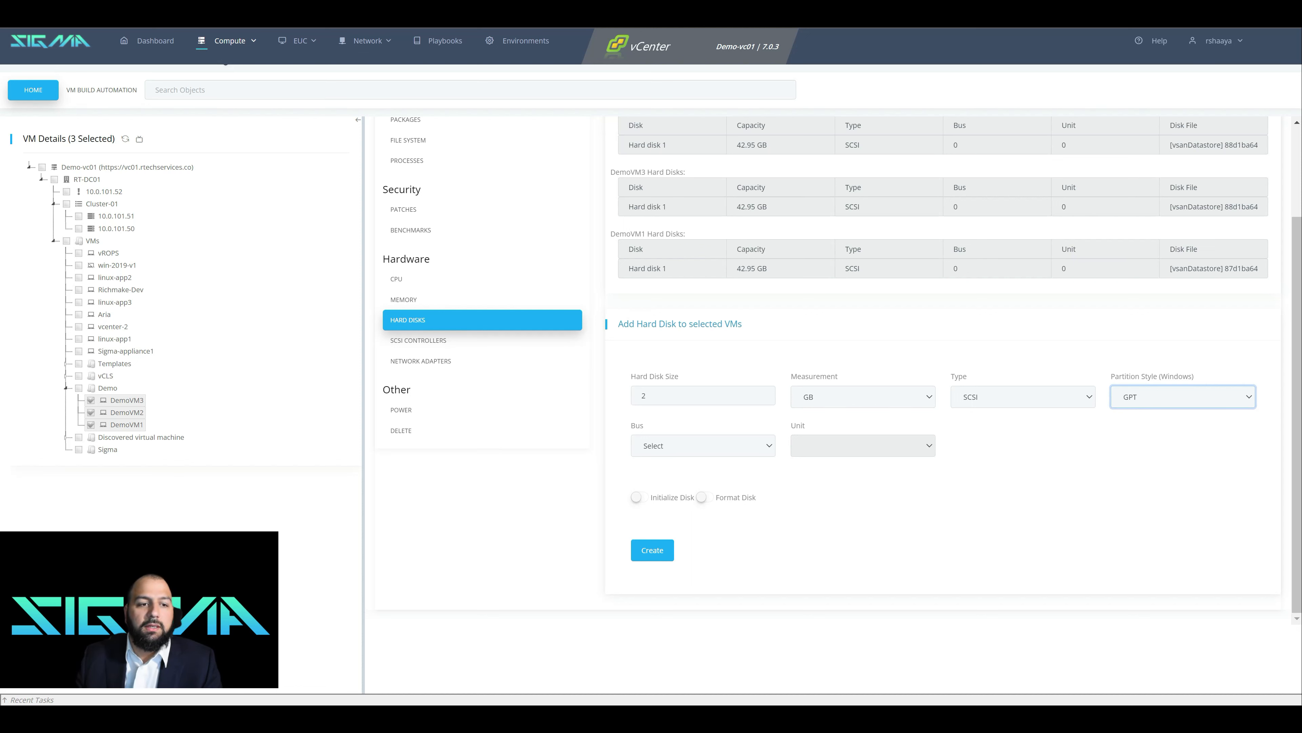
pyautogui.click(703, 446)
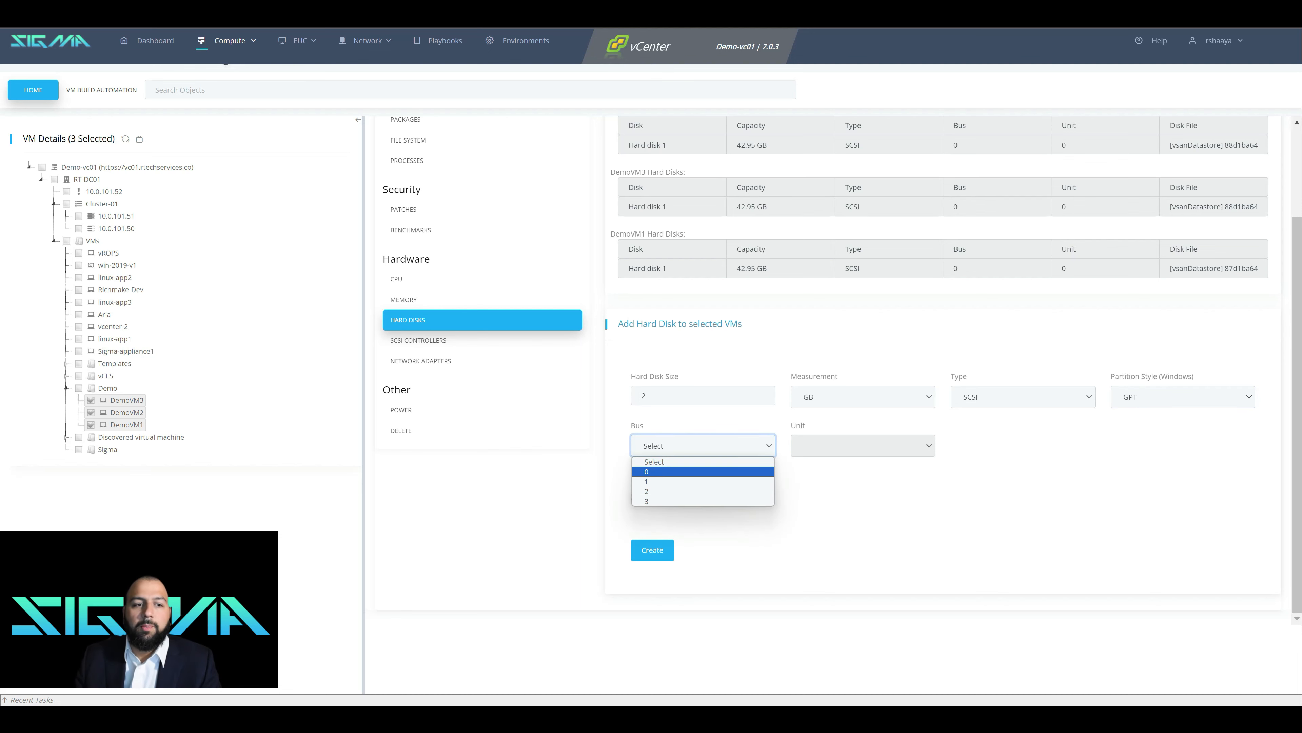
pyautogui.click(703, 471)
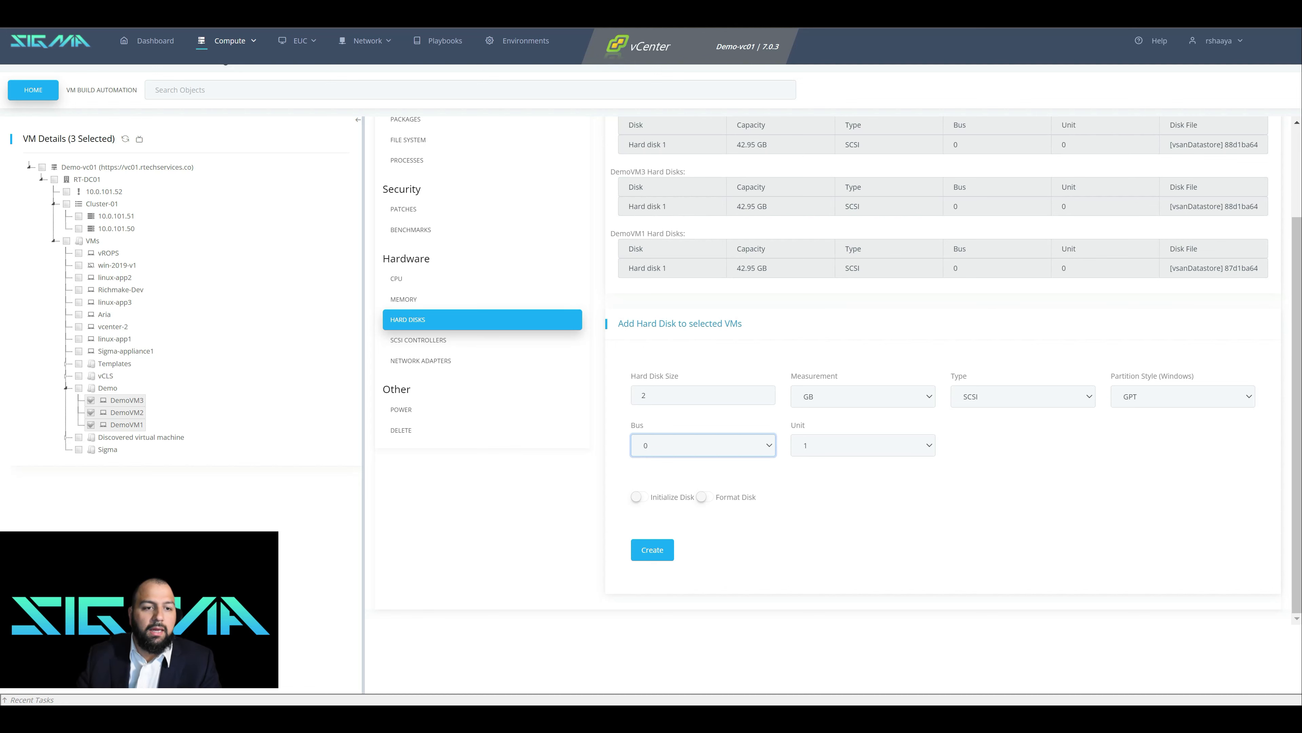
pyautogui.scroll(1, 830, 369)
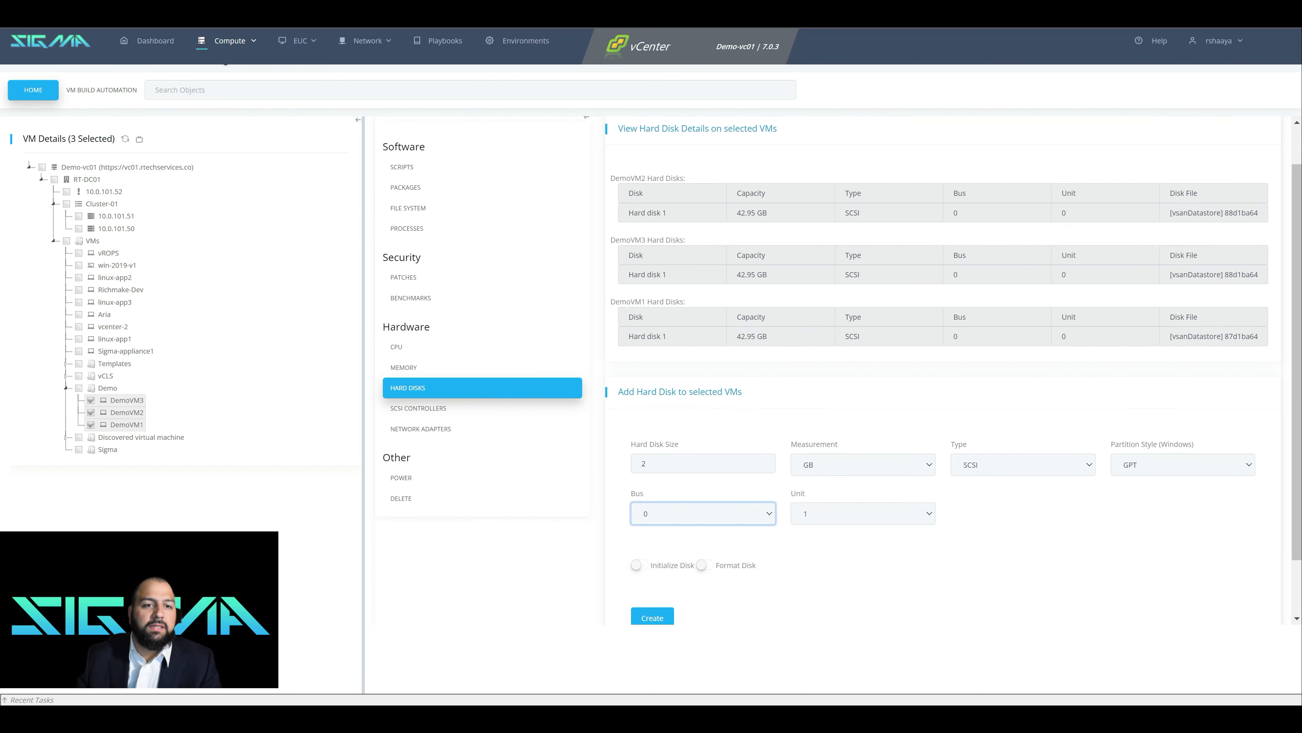
pyautogui.scroll(-1, 830, 369)
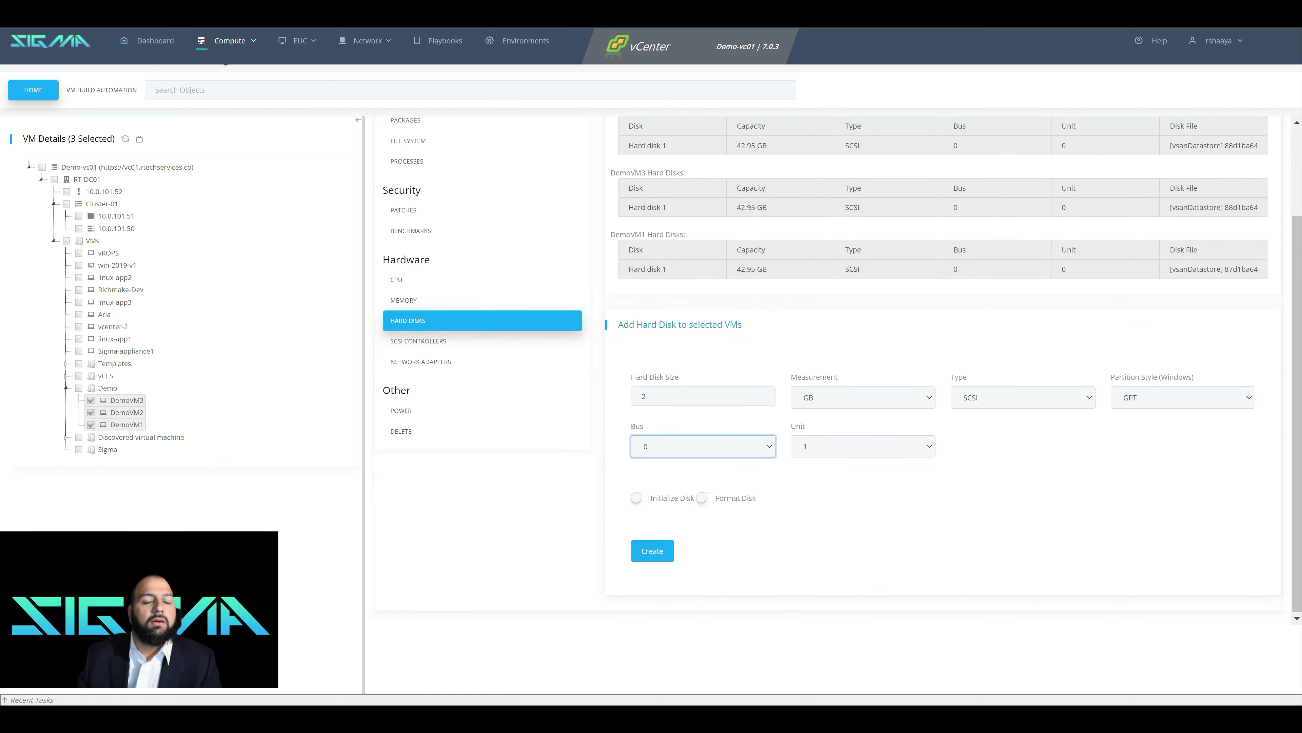
pyautogui.click(863, 446)
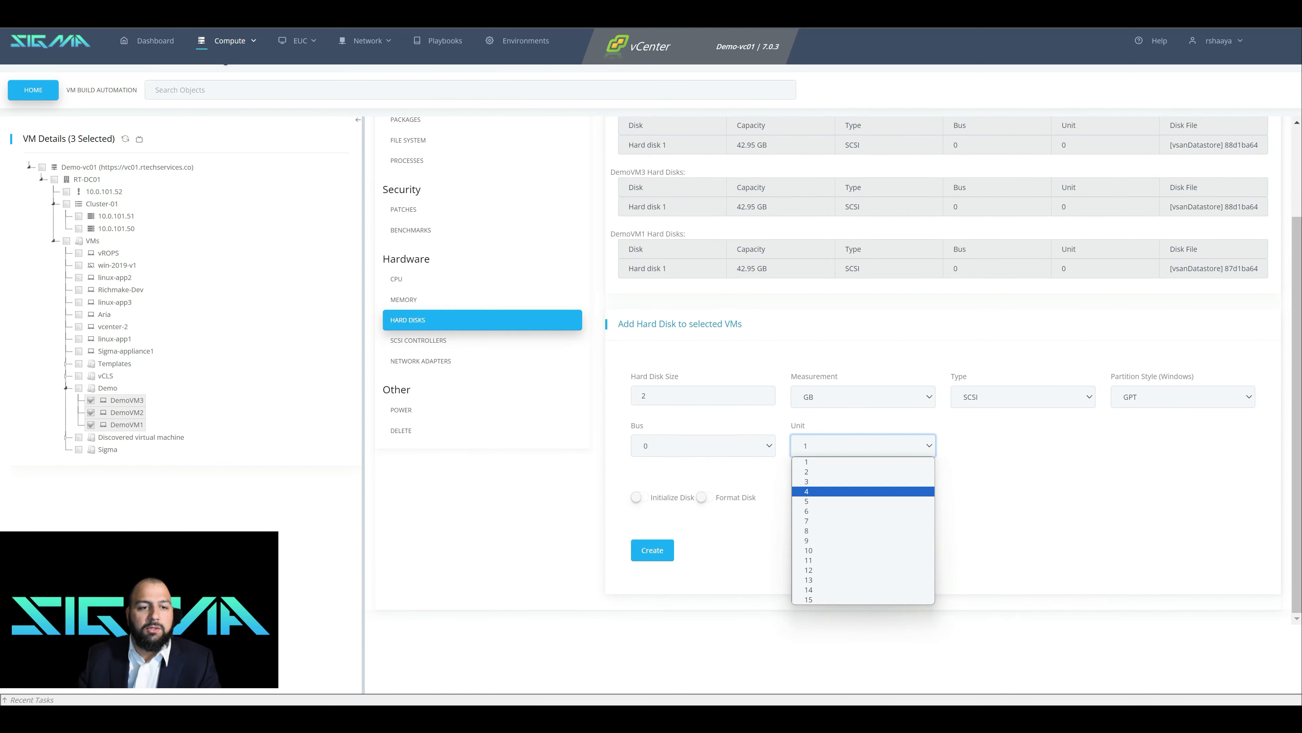
pyautogui.click(863, 462)
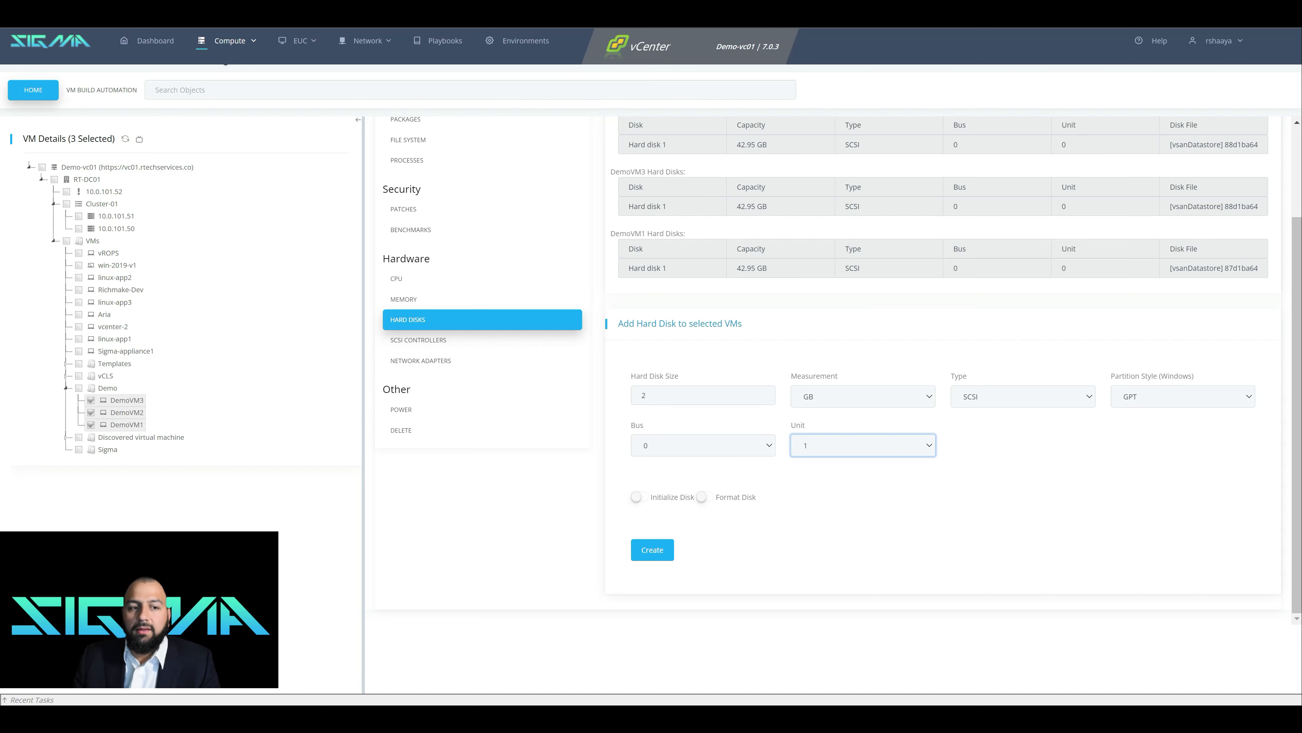
# Initialize and format the disk as NTFS drive H labelled DemoDisk, and create it
pyautogui.click(639, 496)
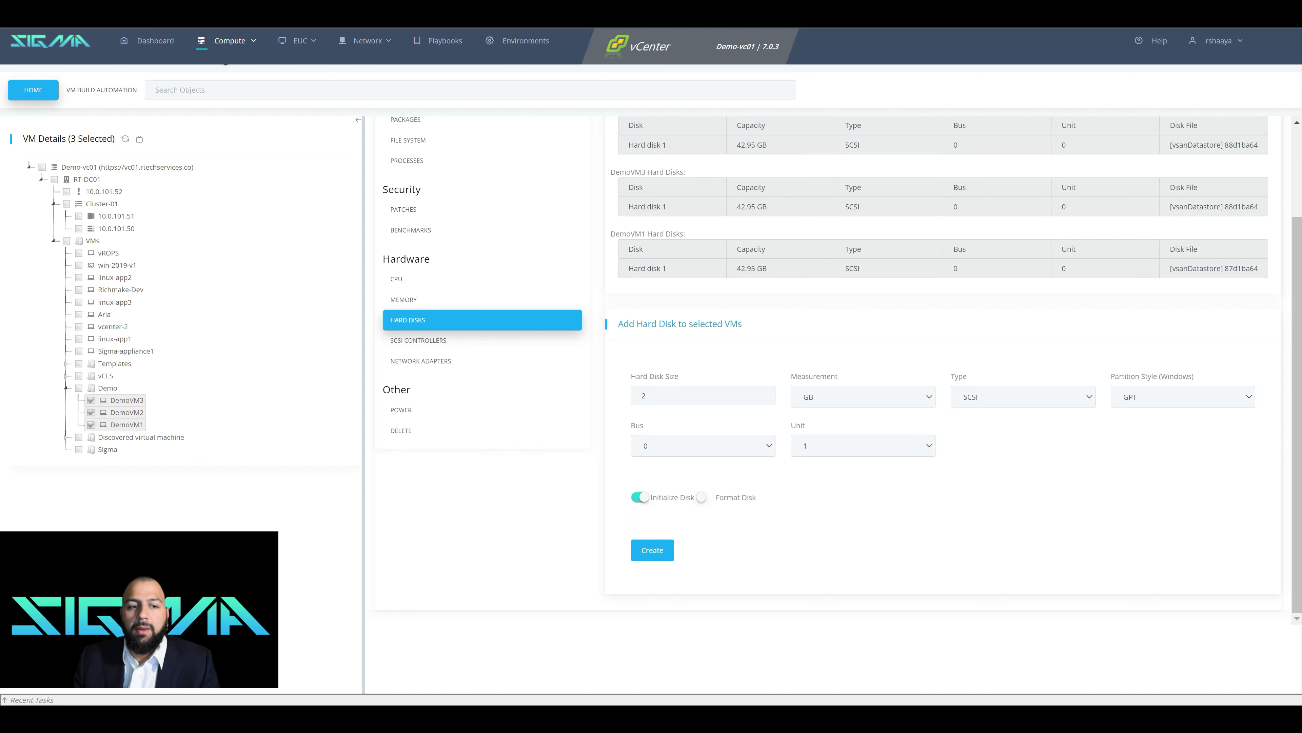
pyautogui.click(706, 497)
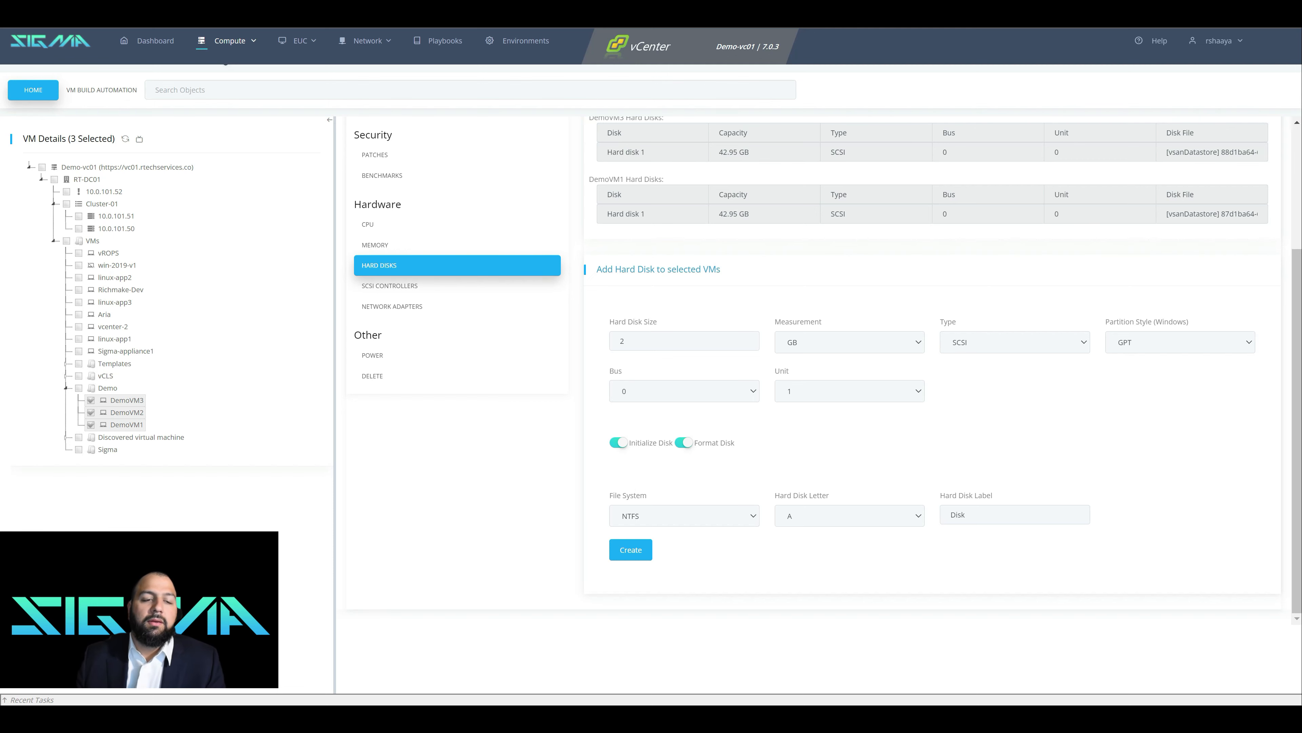
pyautogui.click(850, 515)
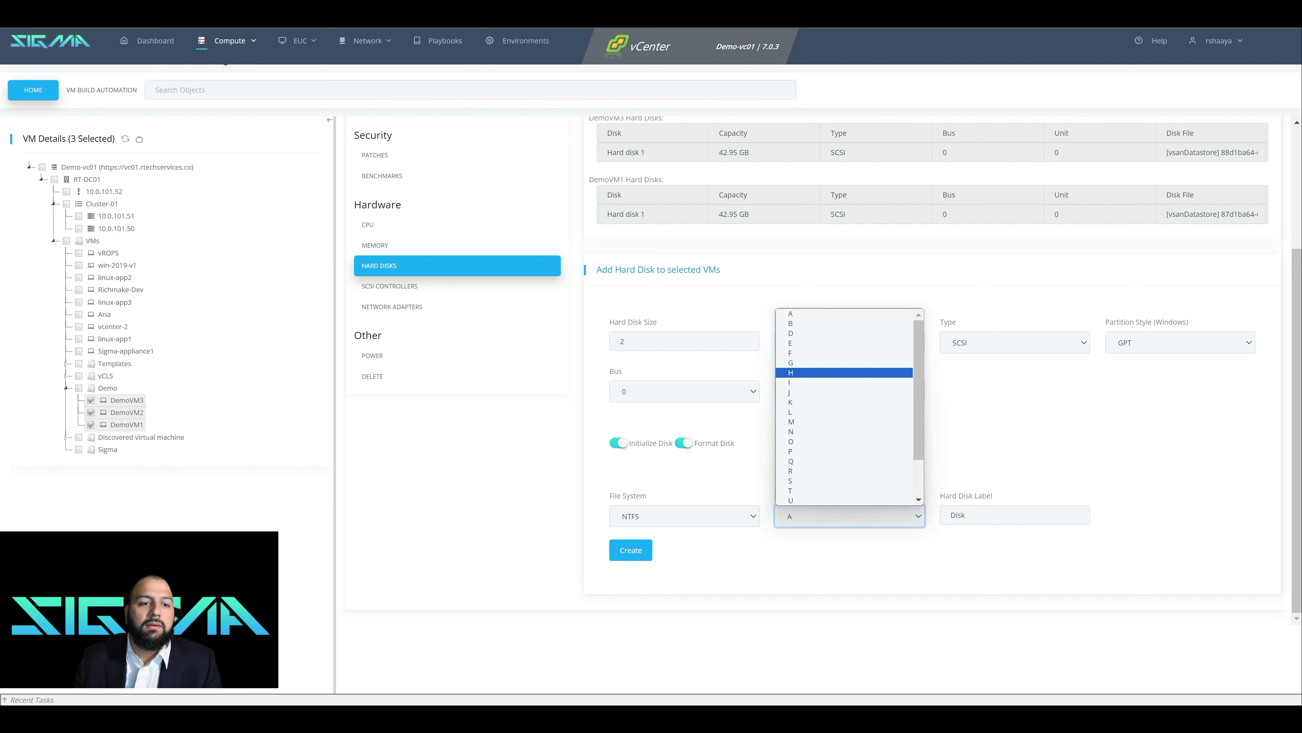
pyautogui.click(844, 372)
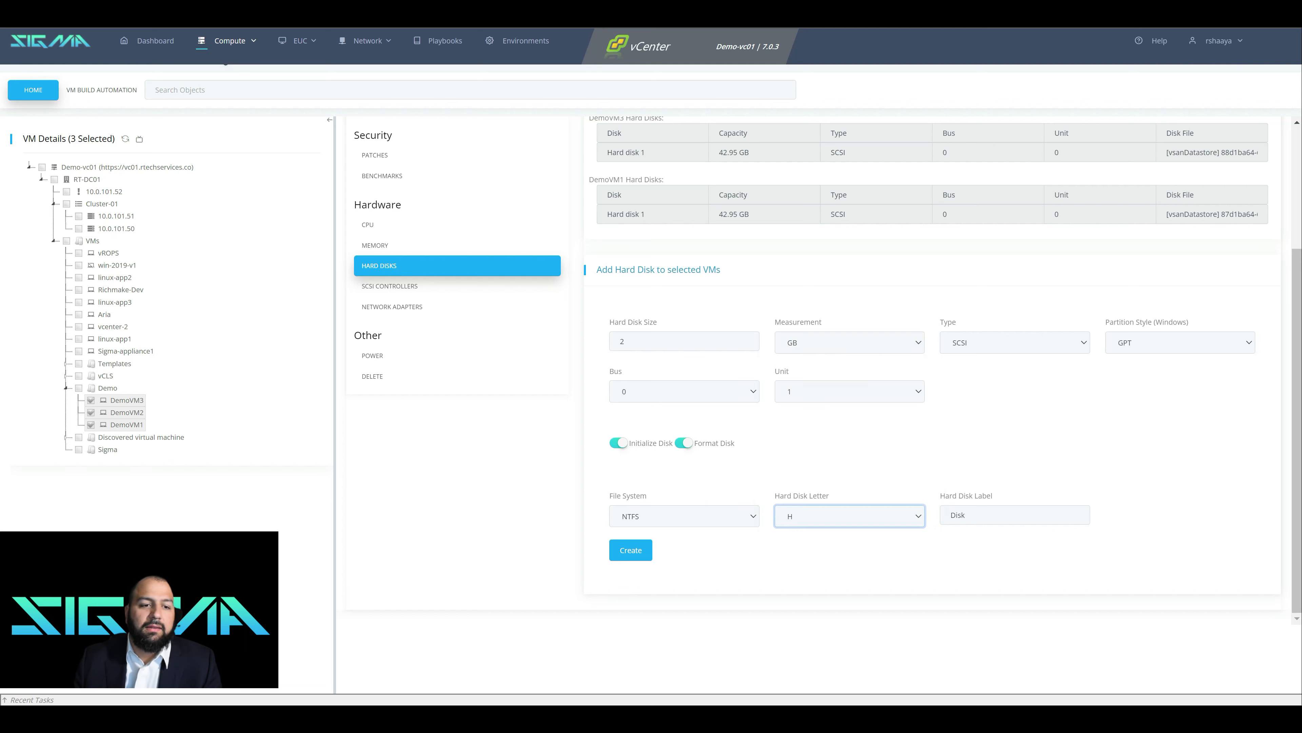
pyautogui.press('Tab')
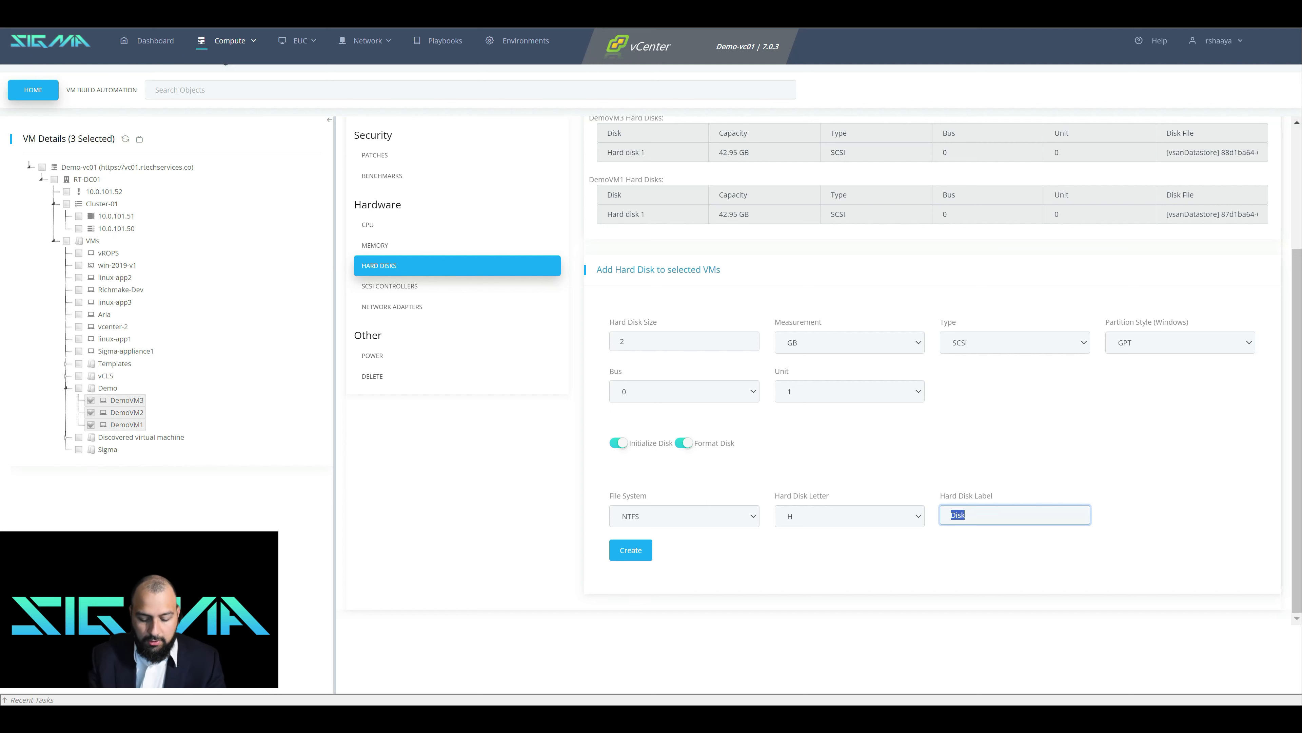
pyautogui.write('Demo')
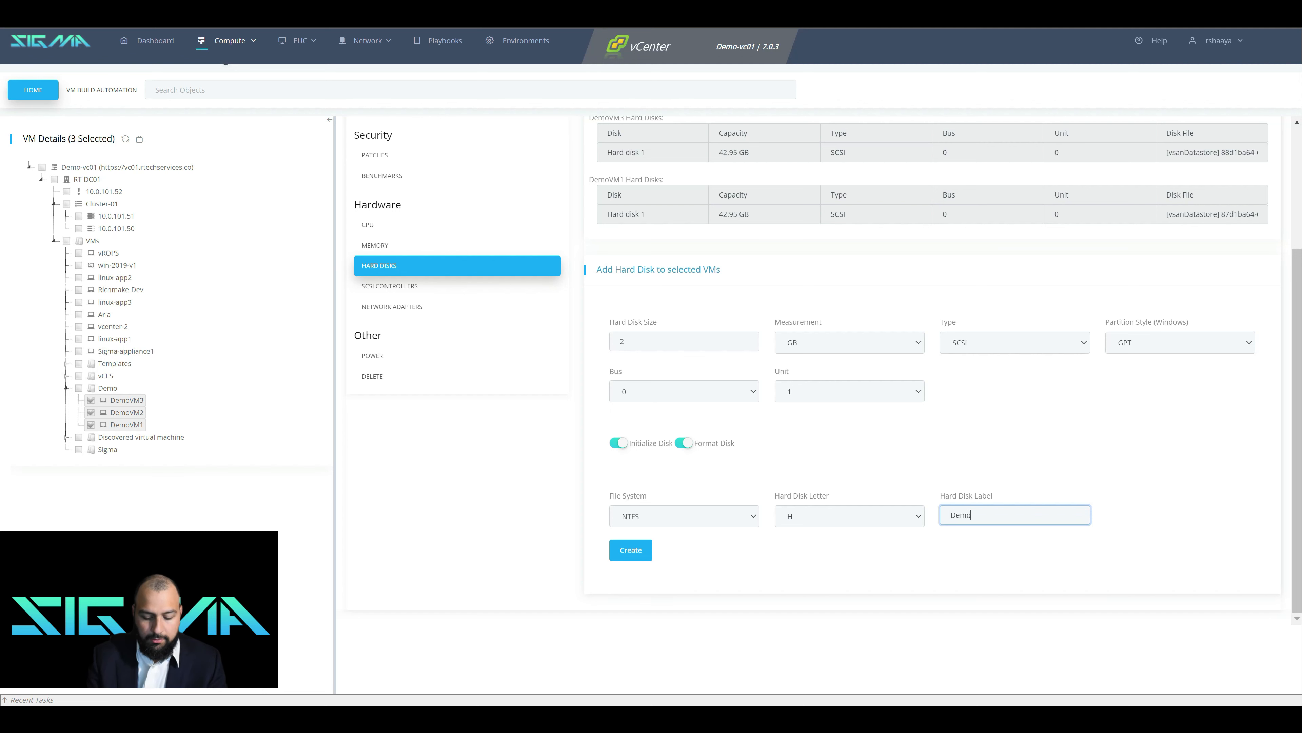
pyautogui.write('Disk')
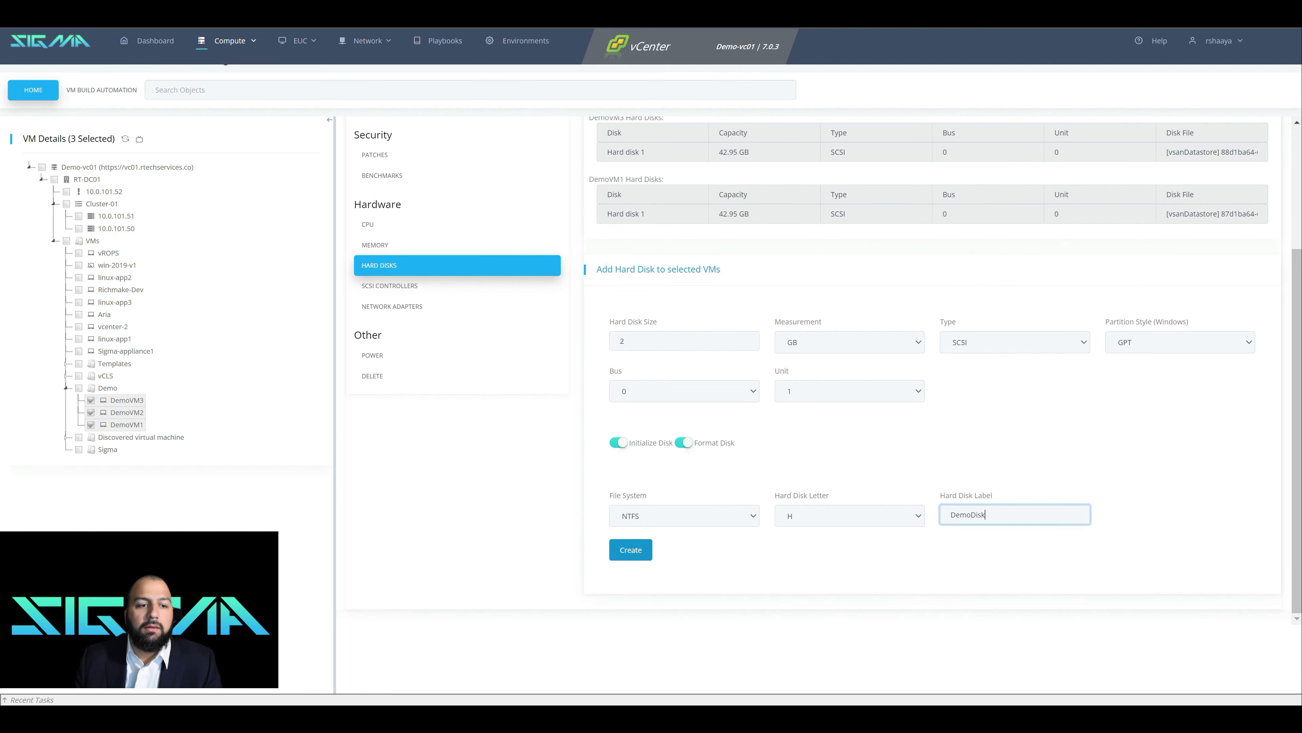
pyautogui.click(631, 550)
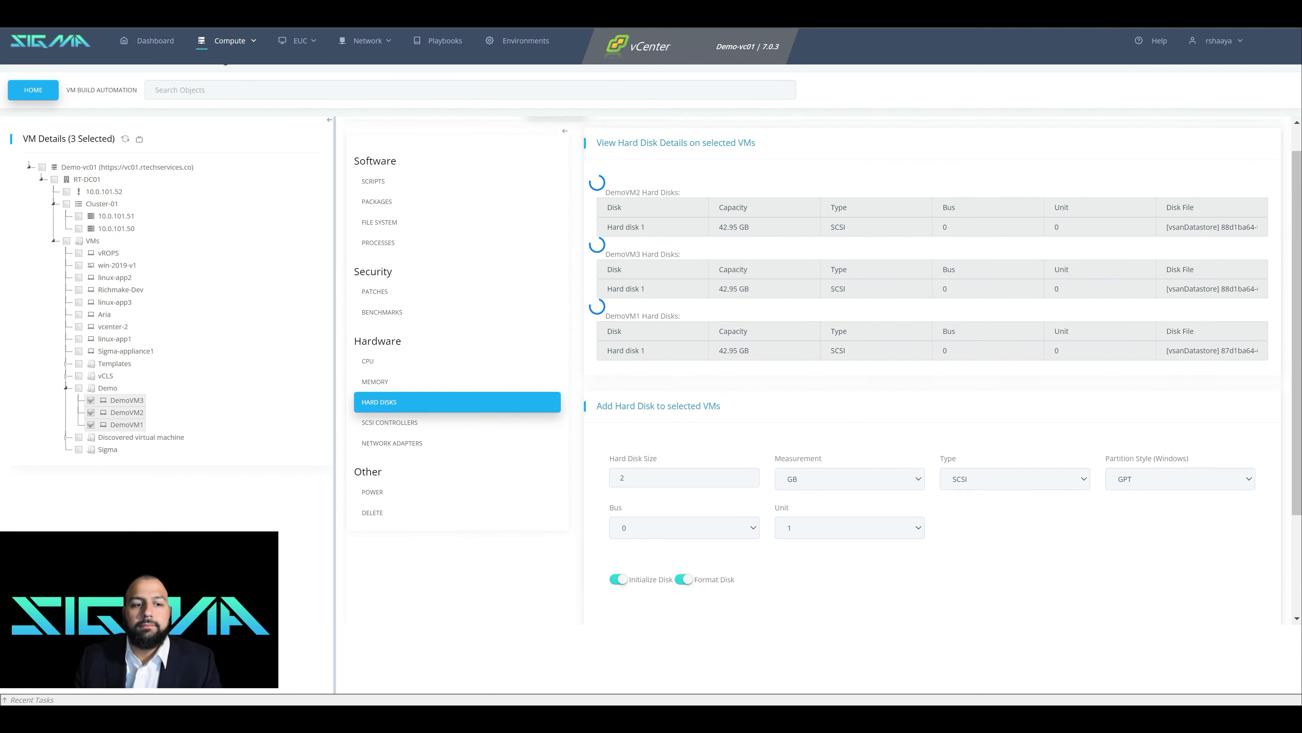
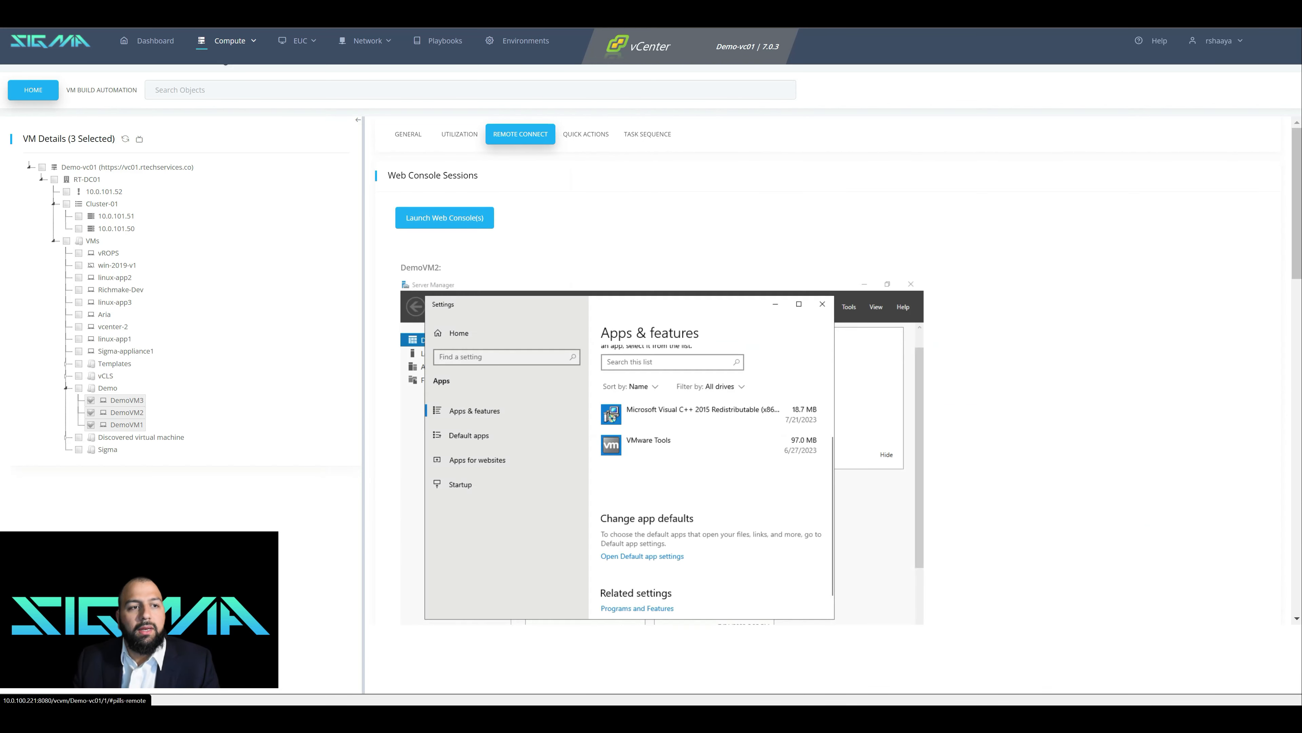
# Check the new DemoDisk (H:) drive on DemoVM2 and then on DemoVM1
pyautogui.scroll(-5, 661, 359)
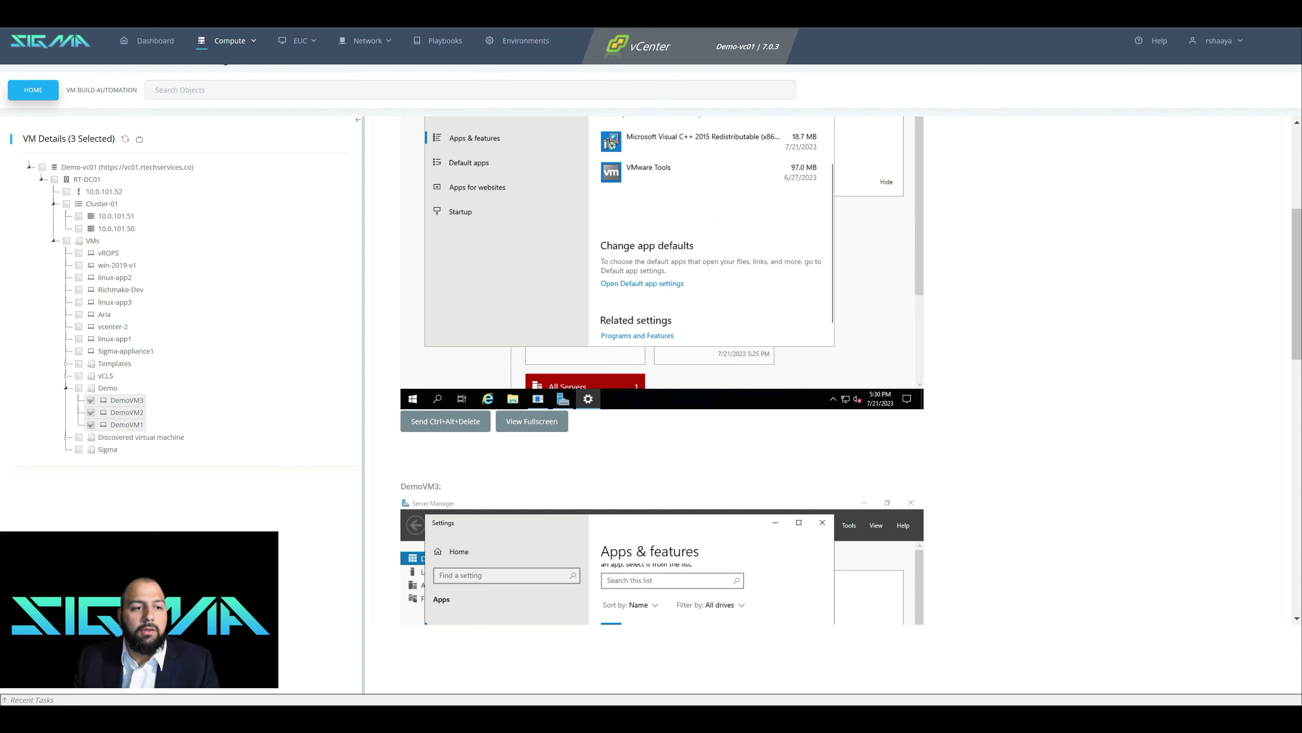
pyautogui.scroll(3, 662, 359)
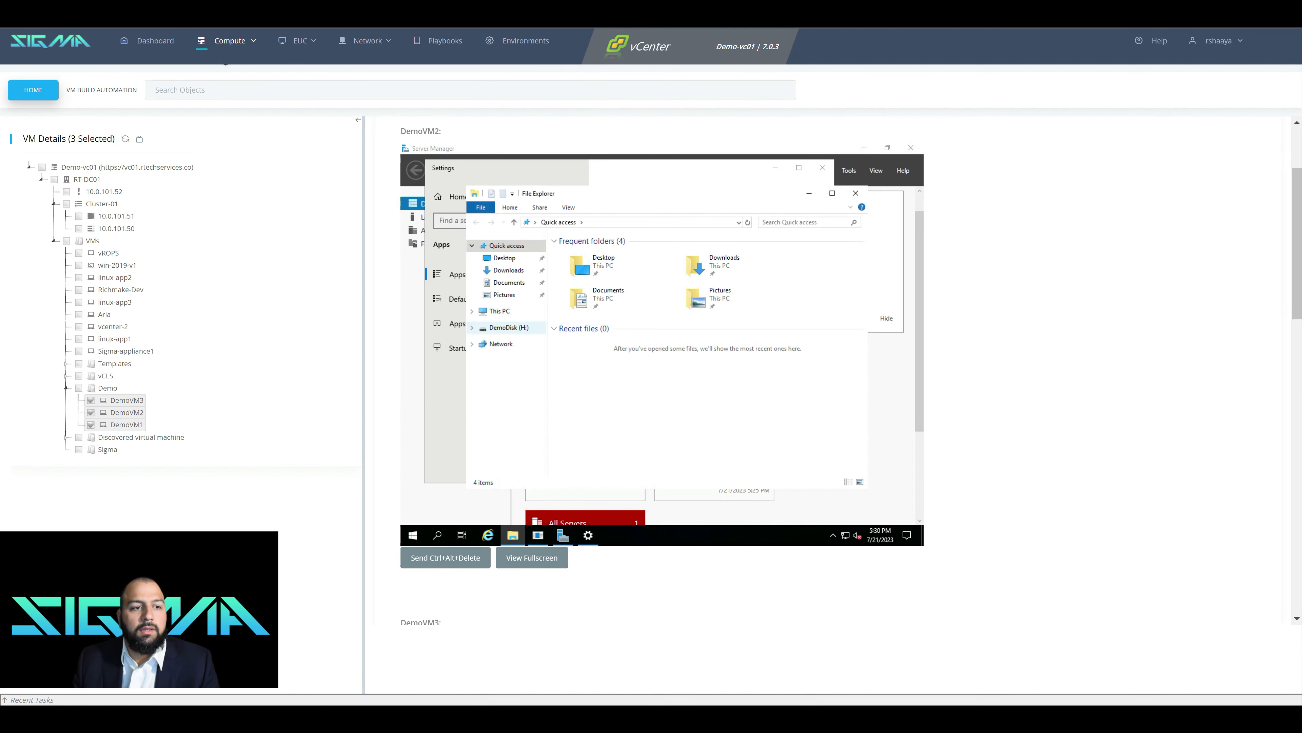
pyautogui.click(499, 311)
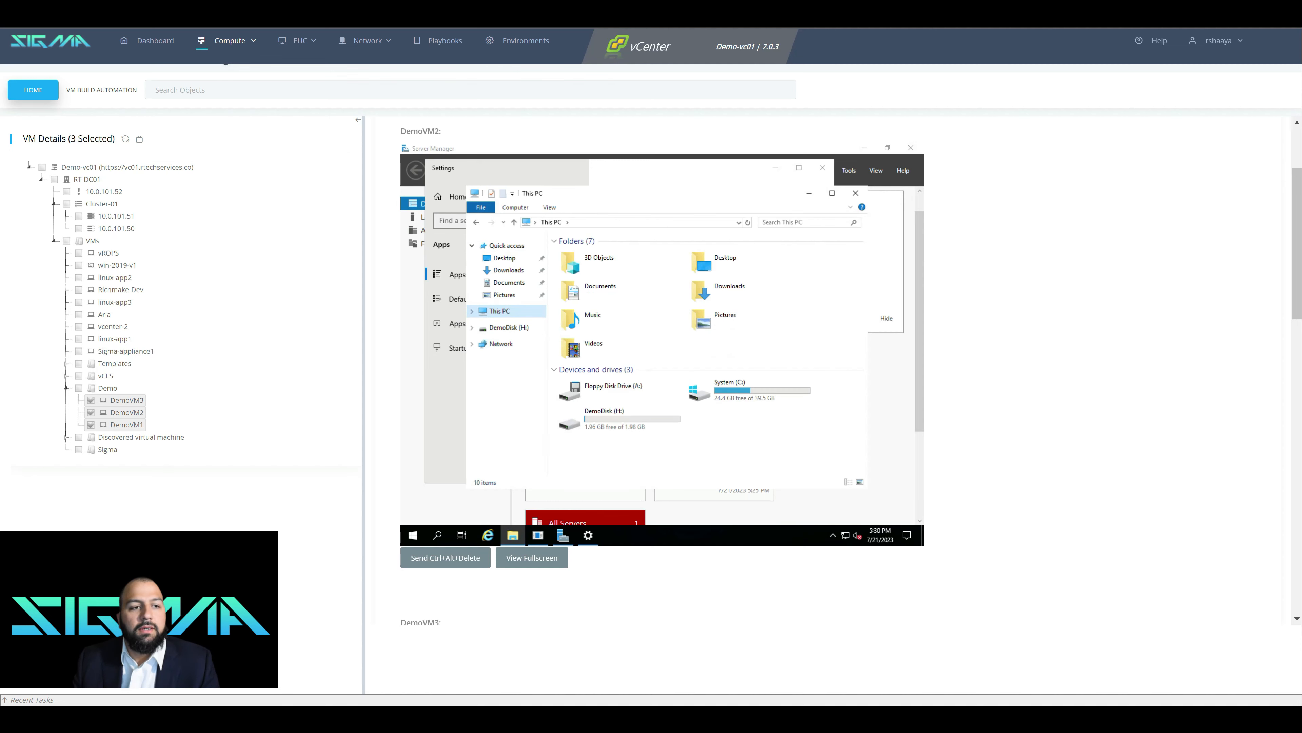
pyautogui.click(509, 327)
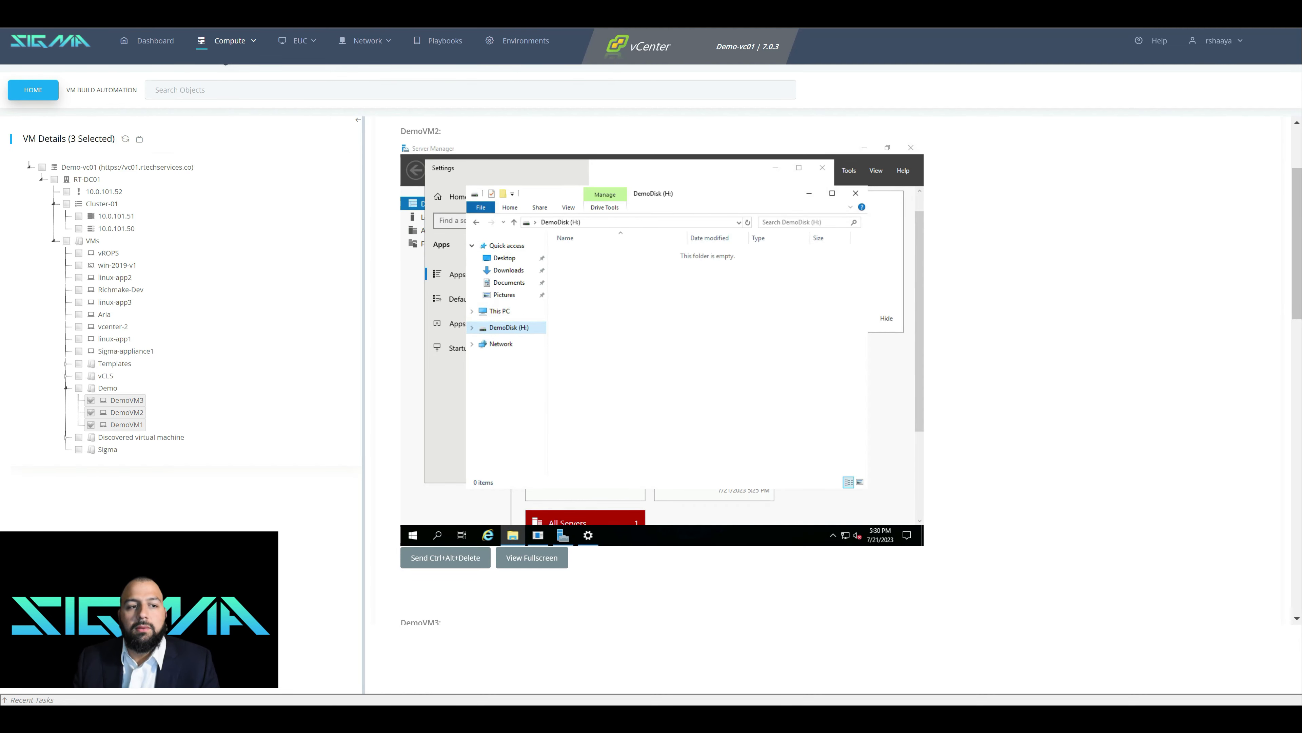
pyautogui.click(499, 311)
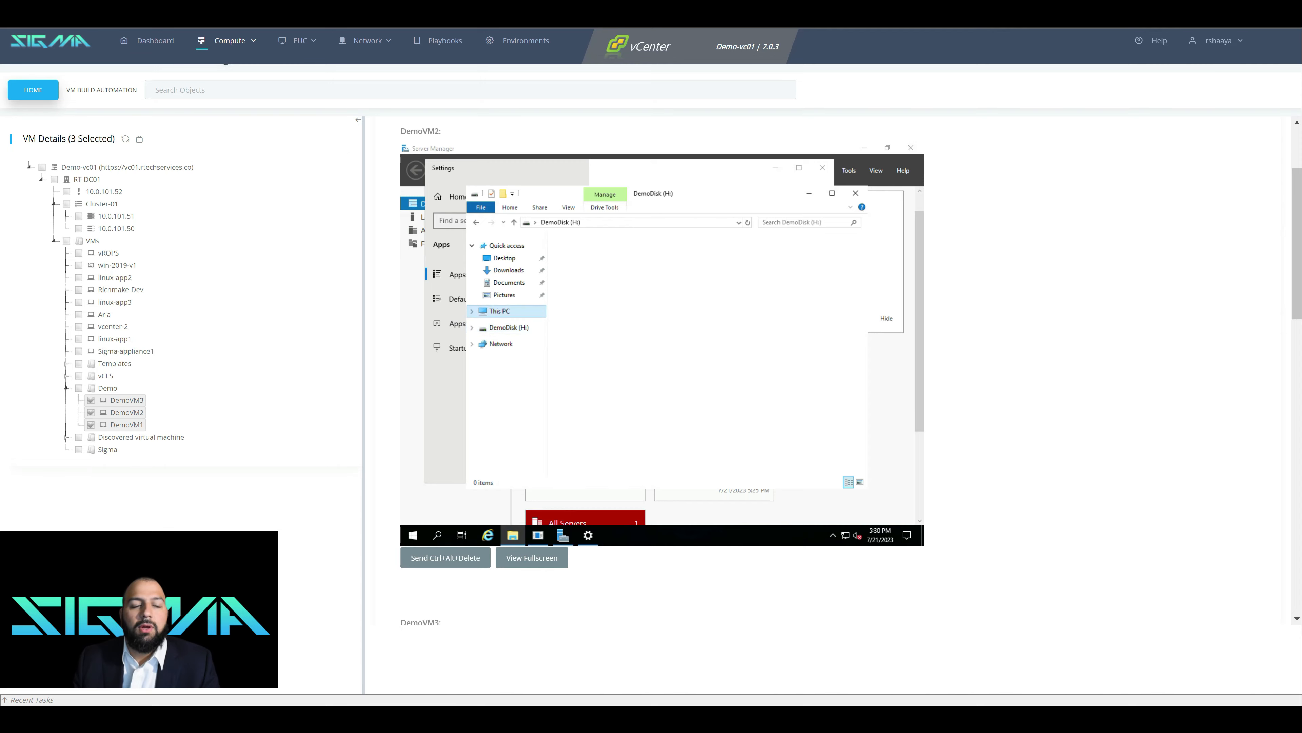
pyautogui.scroll(-1, 661, 370)
pyautogui.scroll(-8, 662, 370)
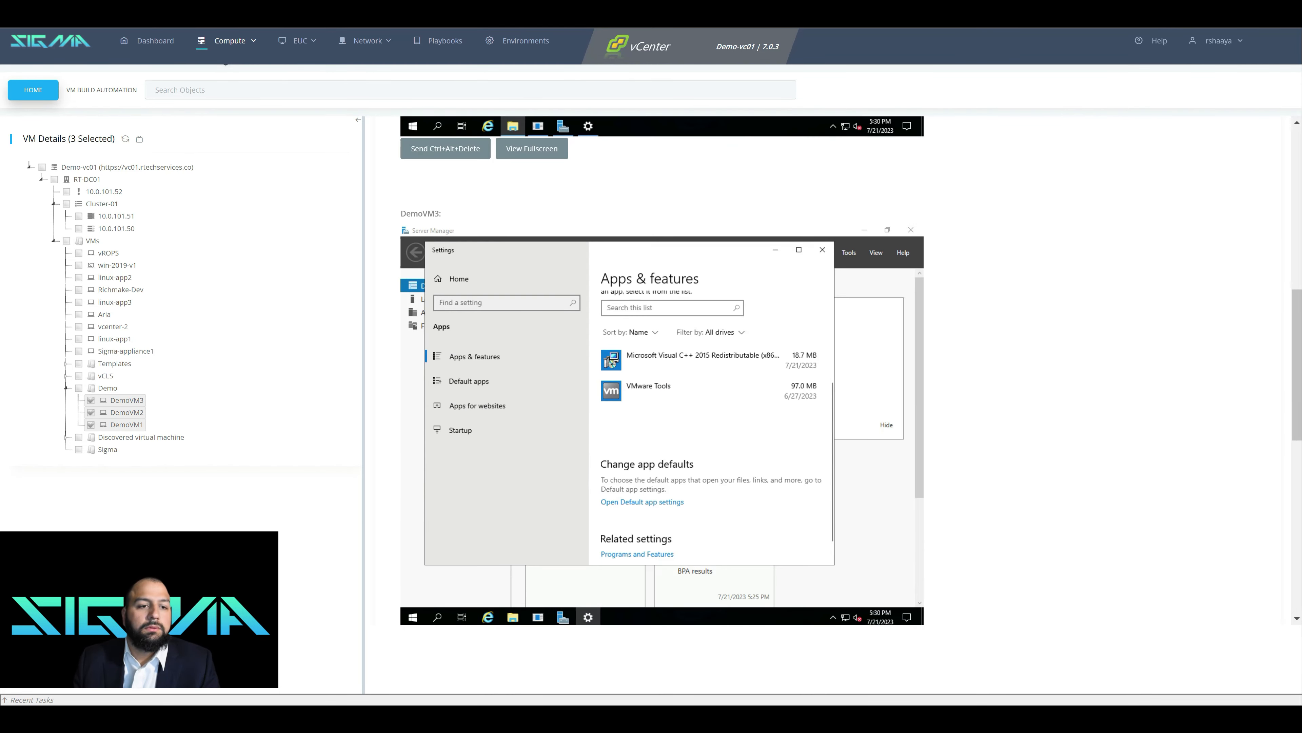
pyautogui.scroll(-2, 661, 370)
pyautogui.scroll(-6, 662, 370)
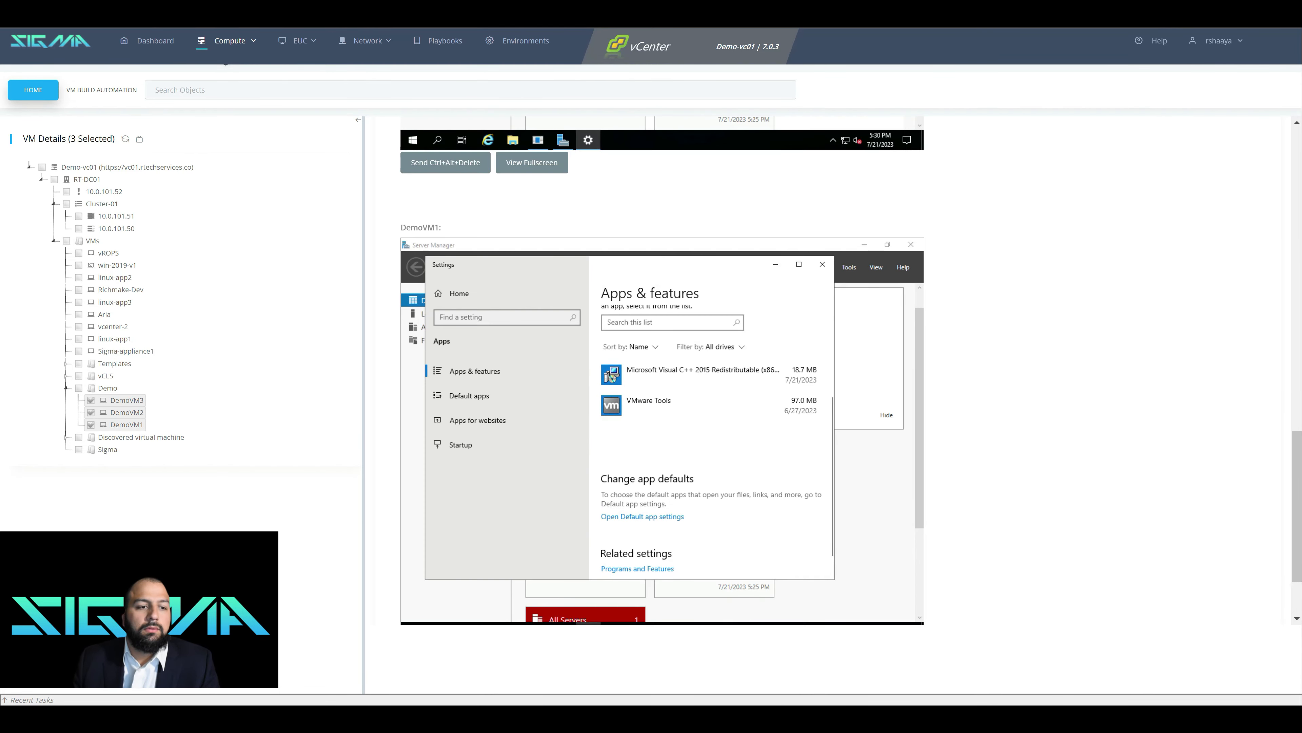
pyautogui.scroll(7, 513, 371)
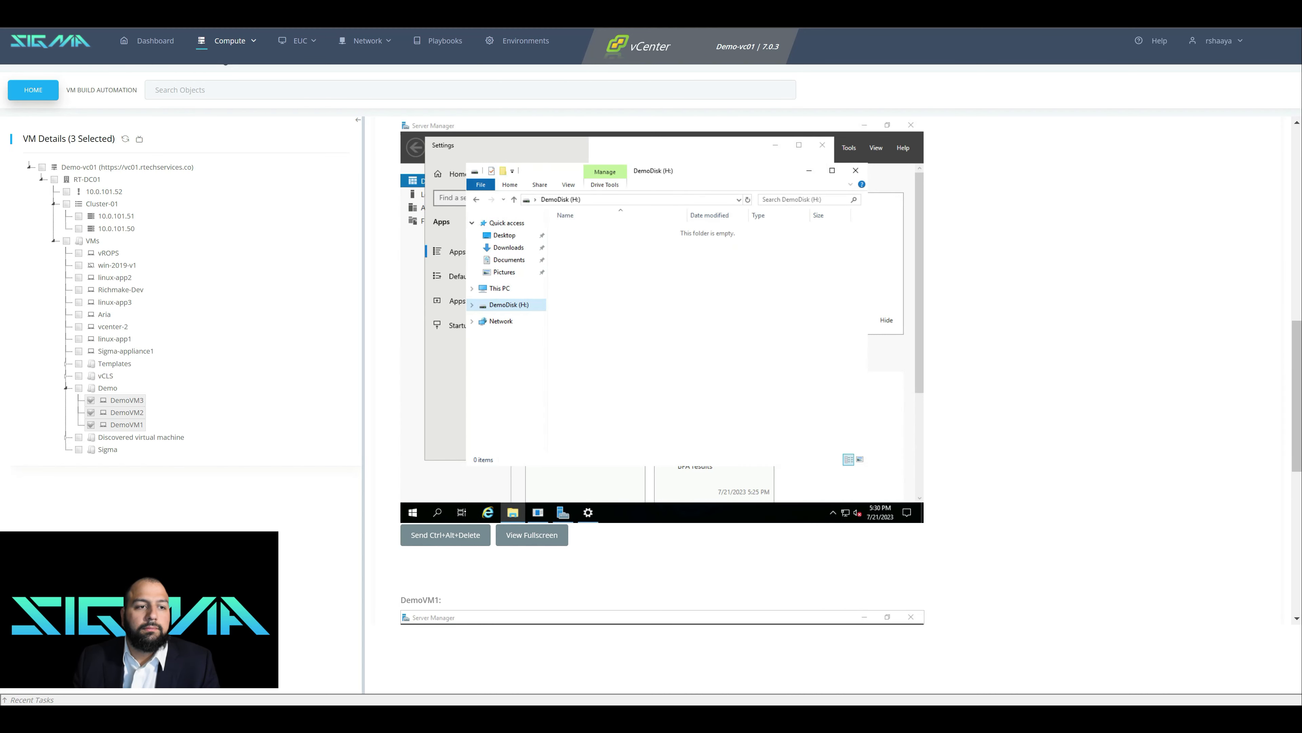
pyautogui.scroll(-5, 508, 305)
pyautogui.click(509, 455)
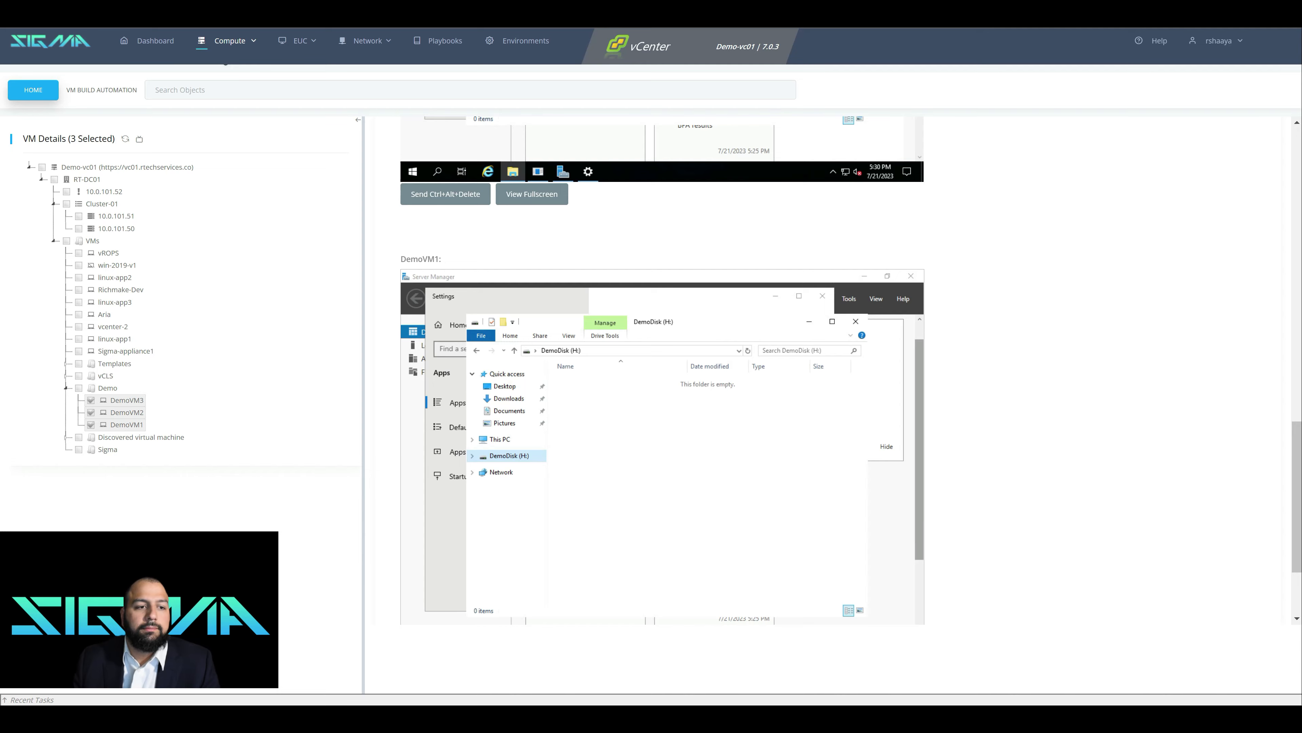
pyautogui.scroll(7, 661, 370)
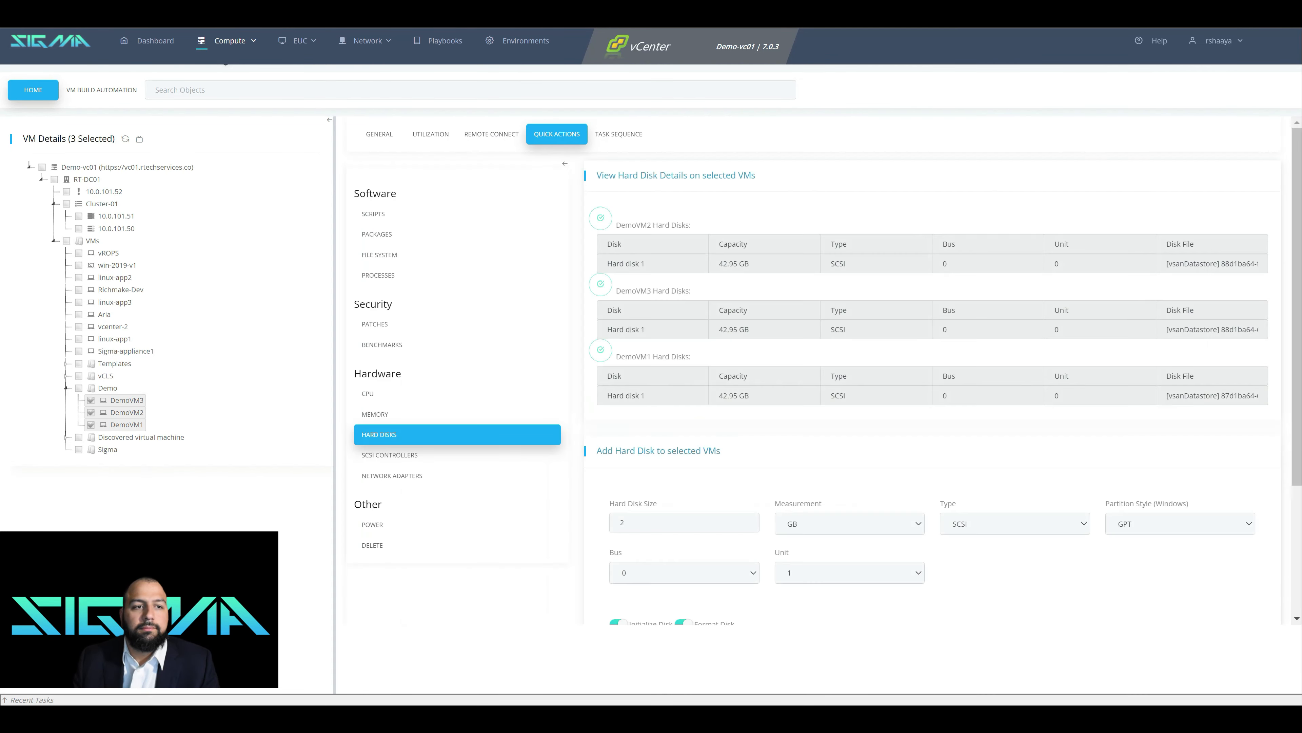
# Try applying a CPU count of 4 to the three Demo VMs and read each error
pyautogui.click(395, 394)
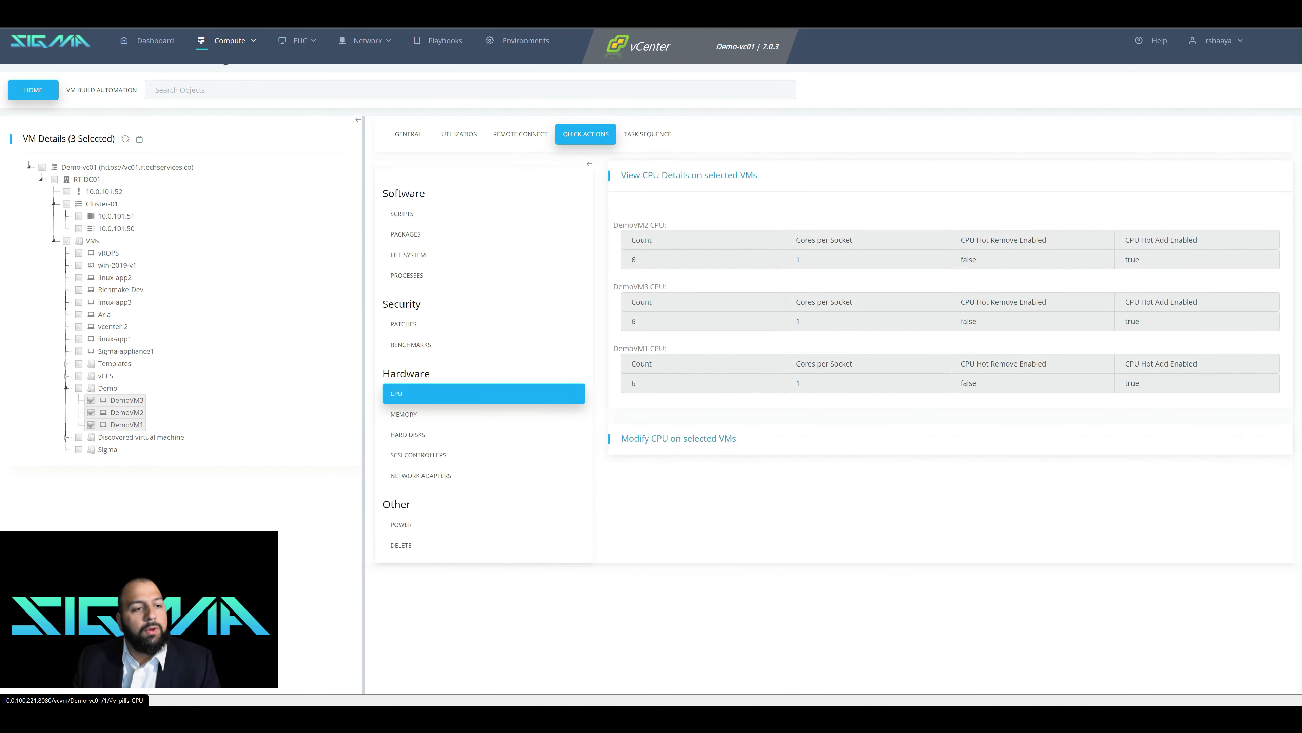
pyautogui.click(706, 511)
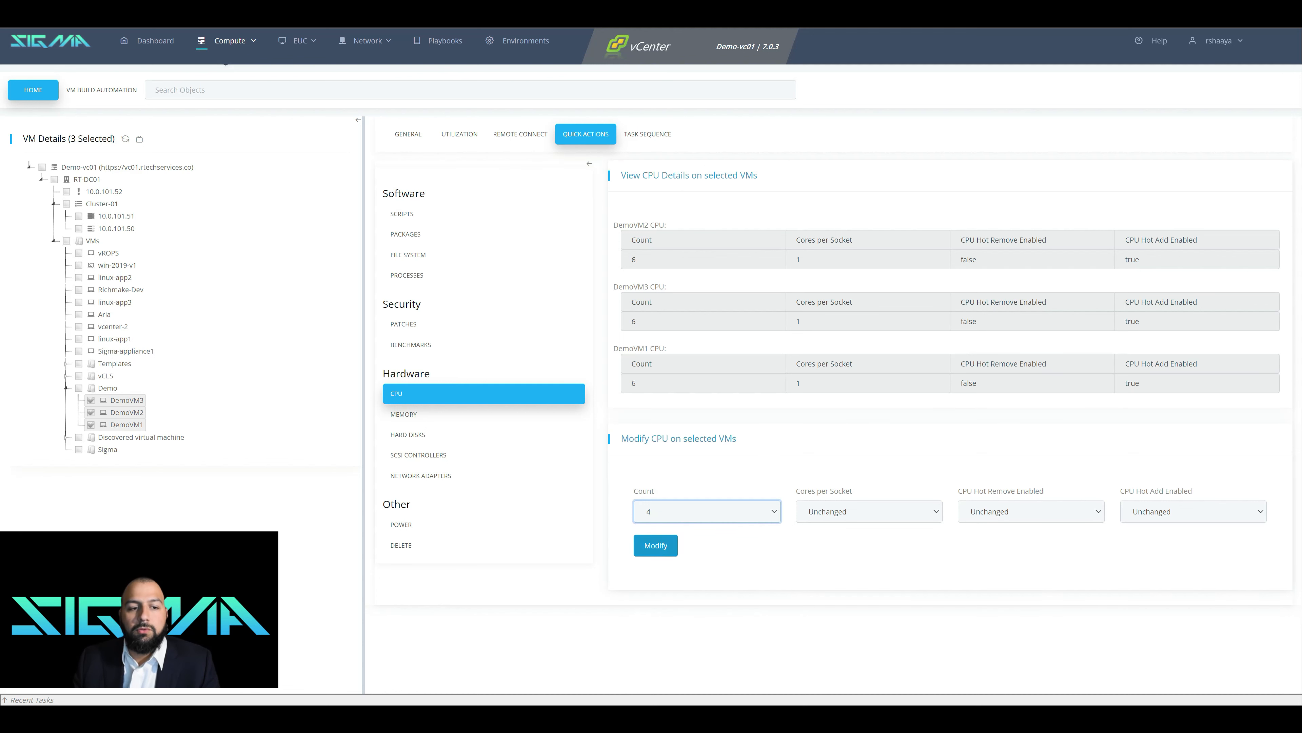
pyautogui.click(656, 544)
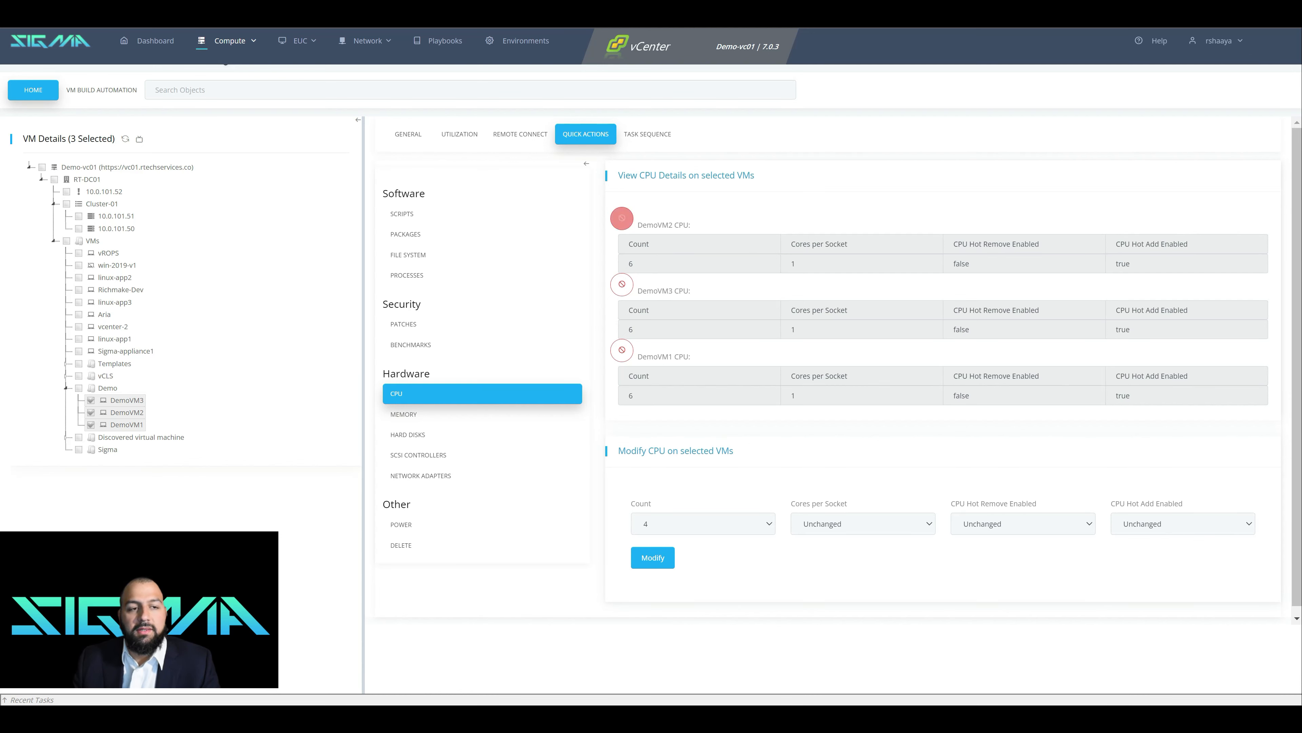
pyautogui.moveTo(622, 218)
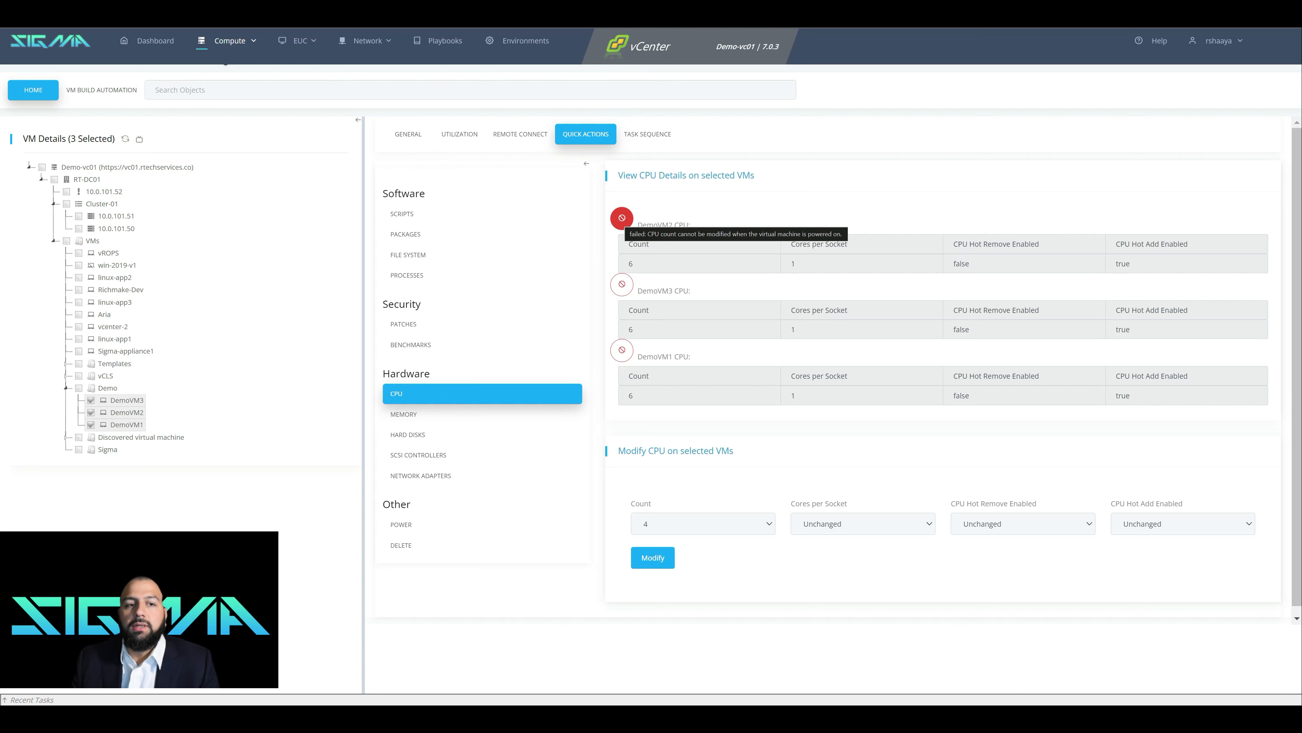
pyautogui.moveTo(622, 283)
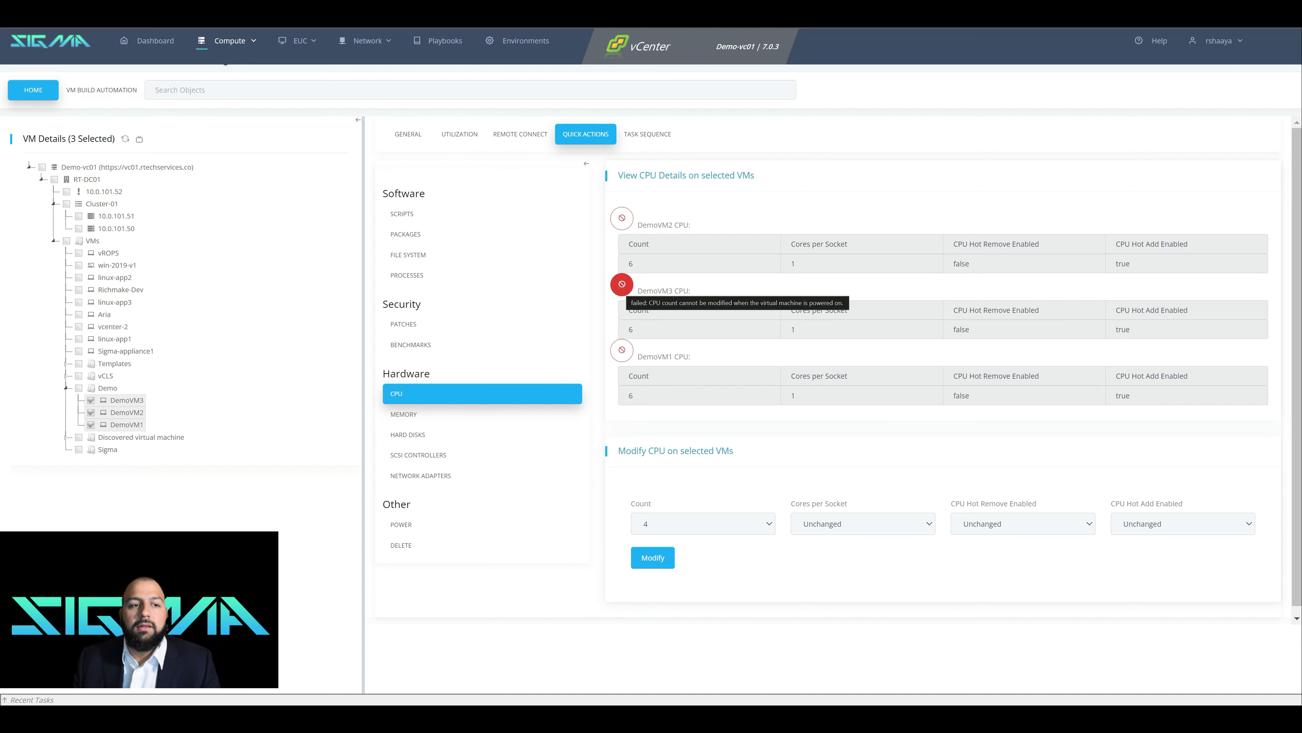
pyautogui.moveTo(622, 349)
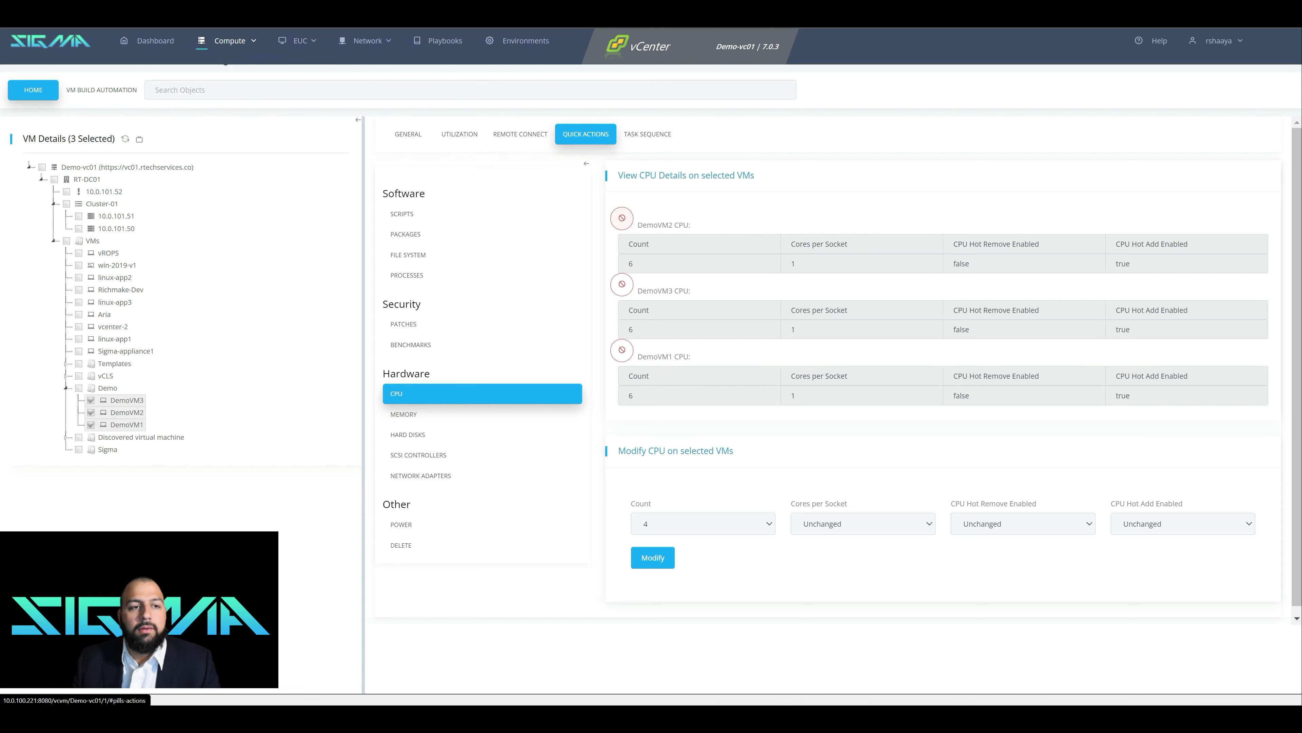
# Add three tasks to a new task sequence
pyautogui.click(647, 134)
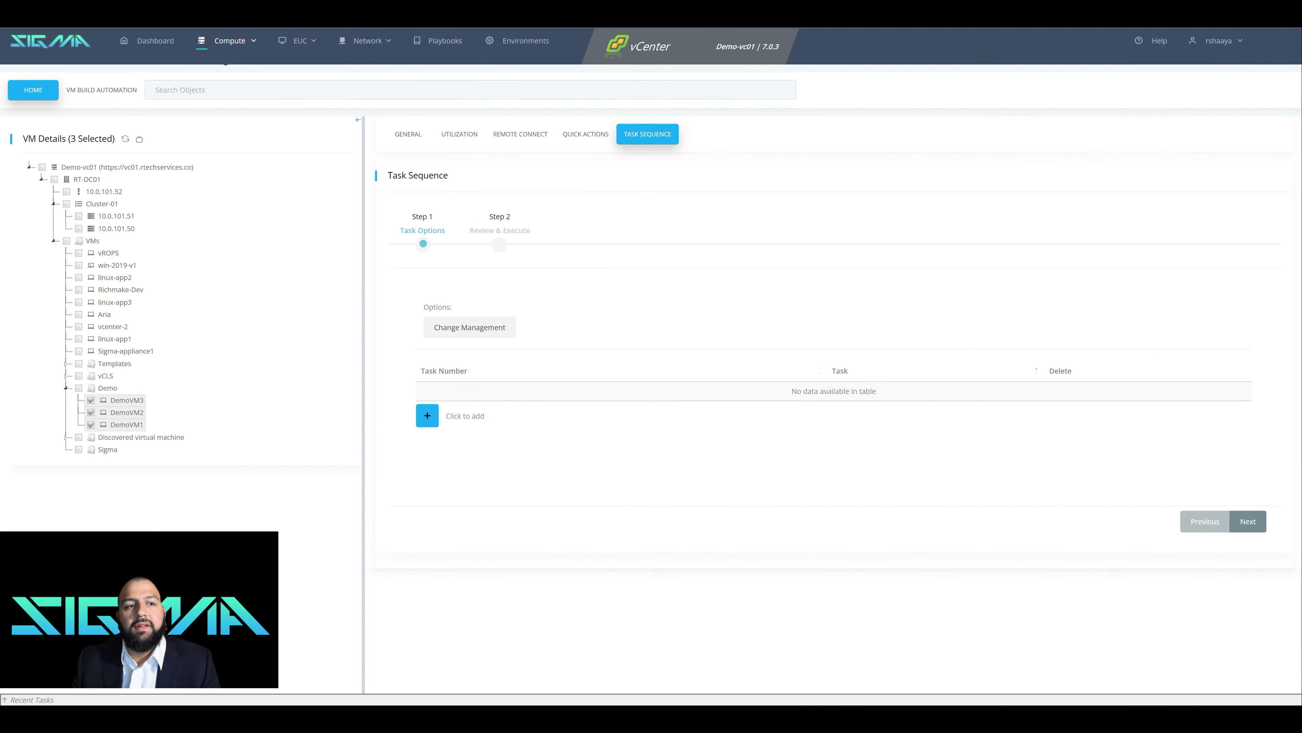
pyautogui.click(427, 415)
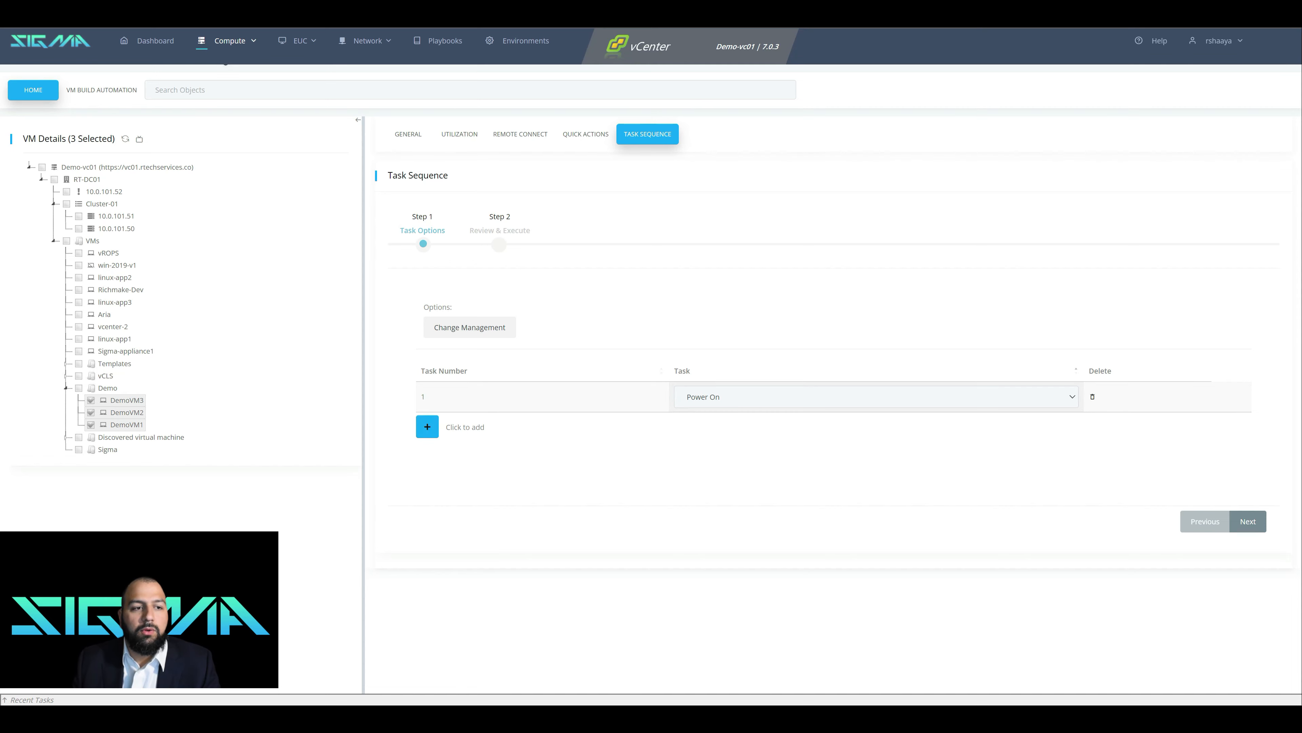
pyautogui.click(427, 426)
pyautogui.click(427, 456)
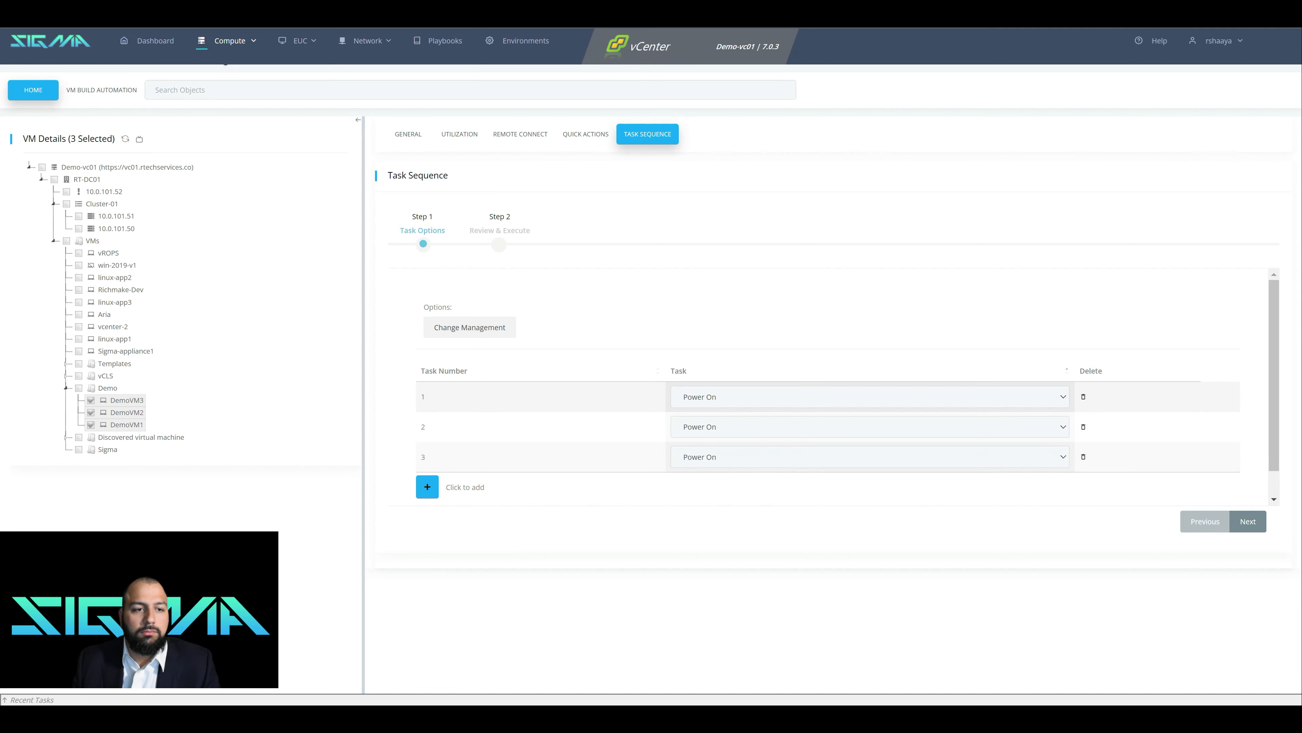
# Make task 1 Power Off and task 2 a CPU change to 4, keeping task 3 Power On
pyautogui.click(870, 396)
pyautogui.click(870, 434)
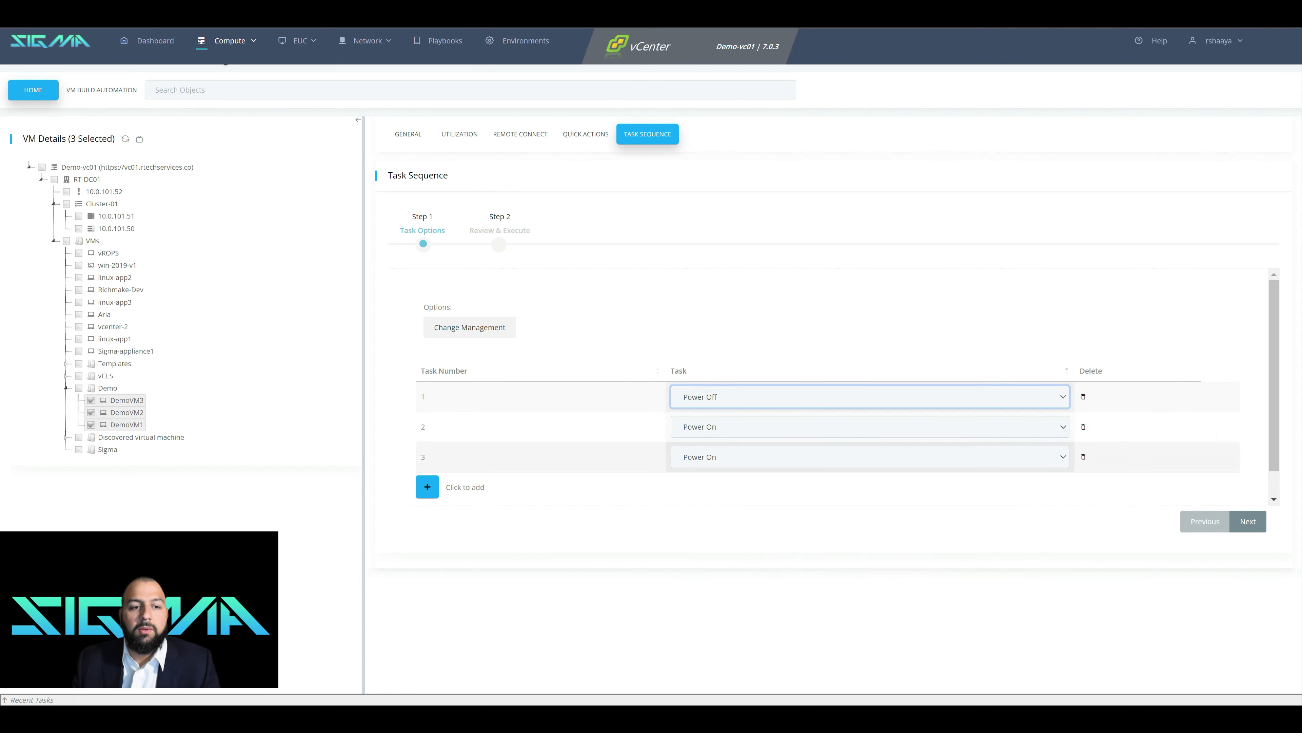
pyautogui.click(869, 426)
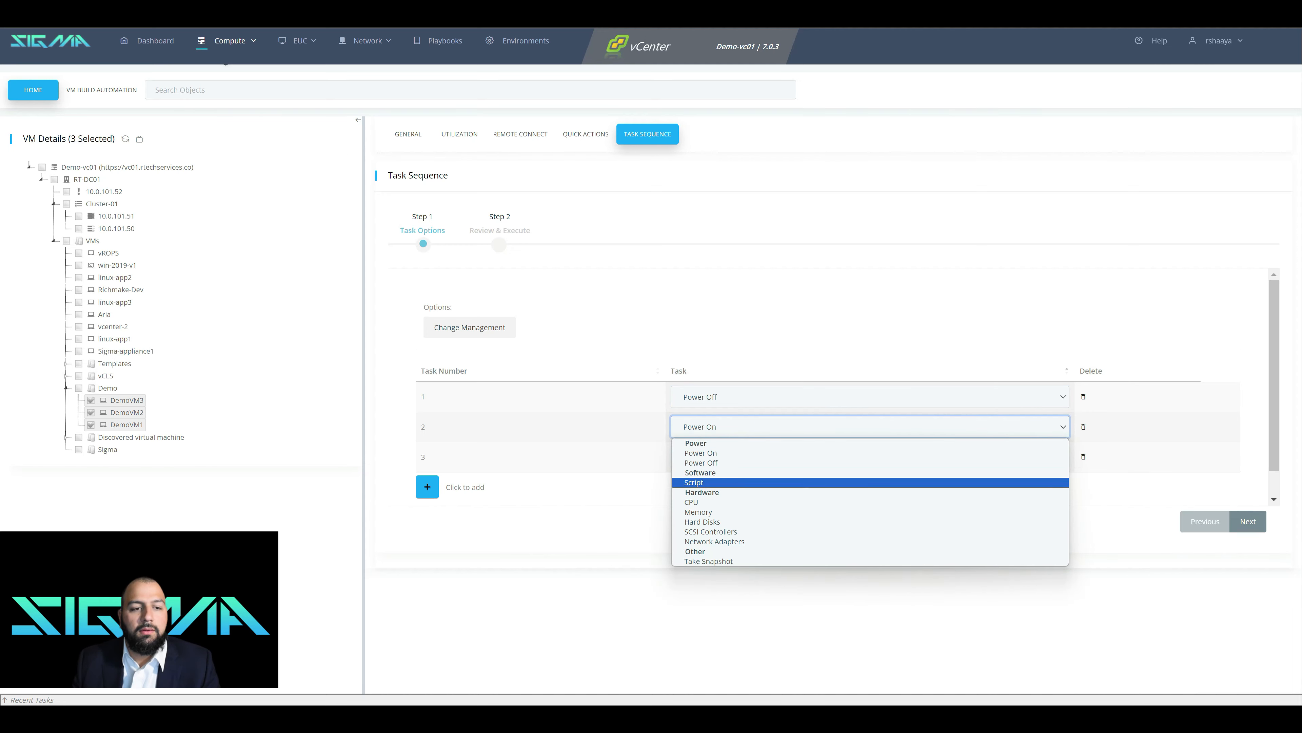
pyautogui.click(691, 502)
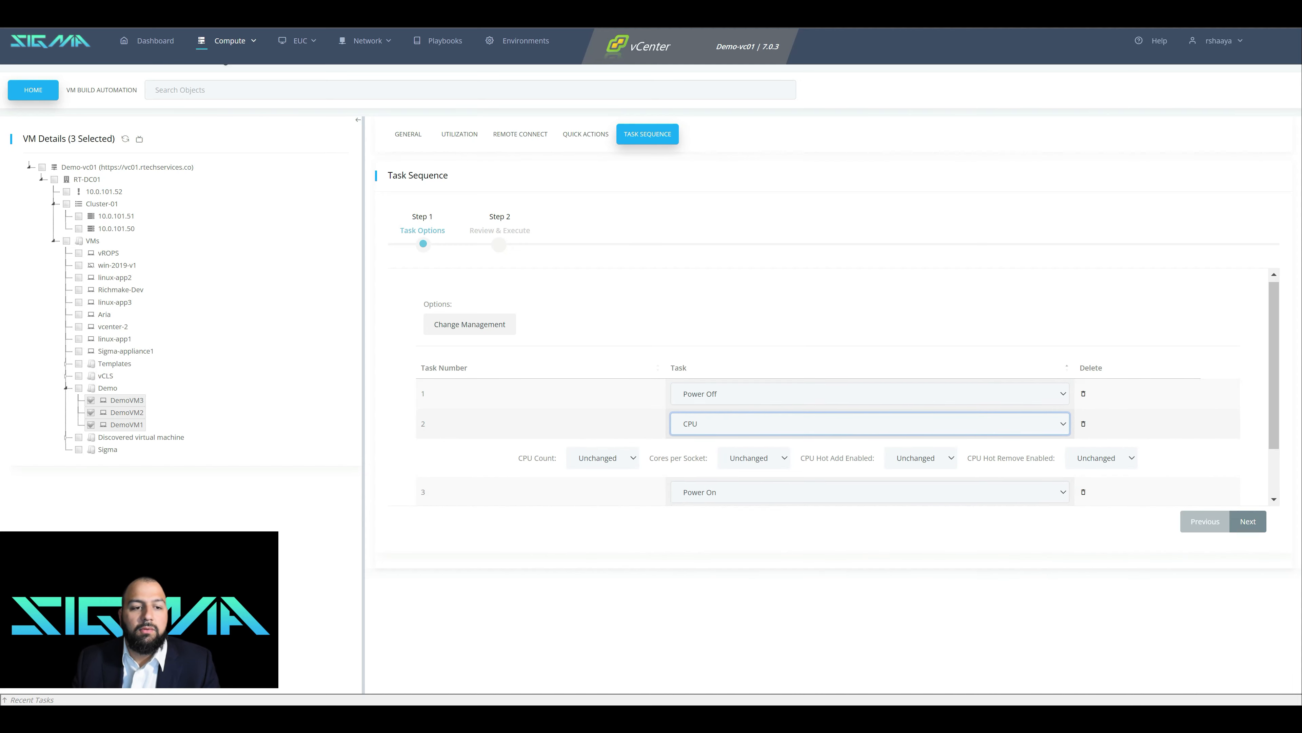
pyautogui.scroll(-1, 603, 410)
pyautogui.click(602, 394)
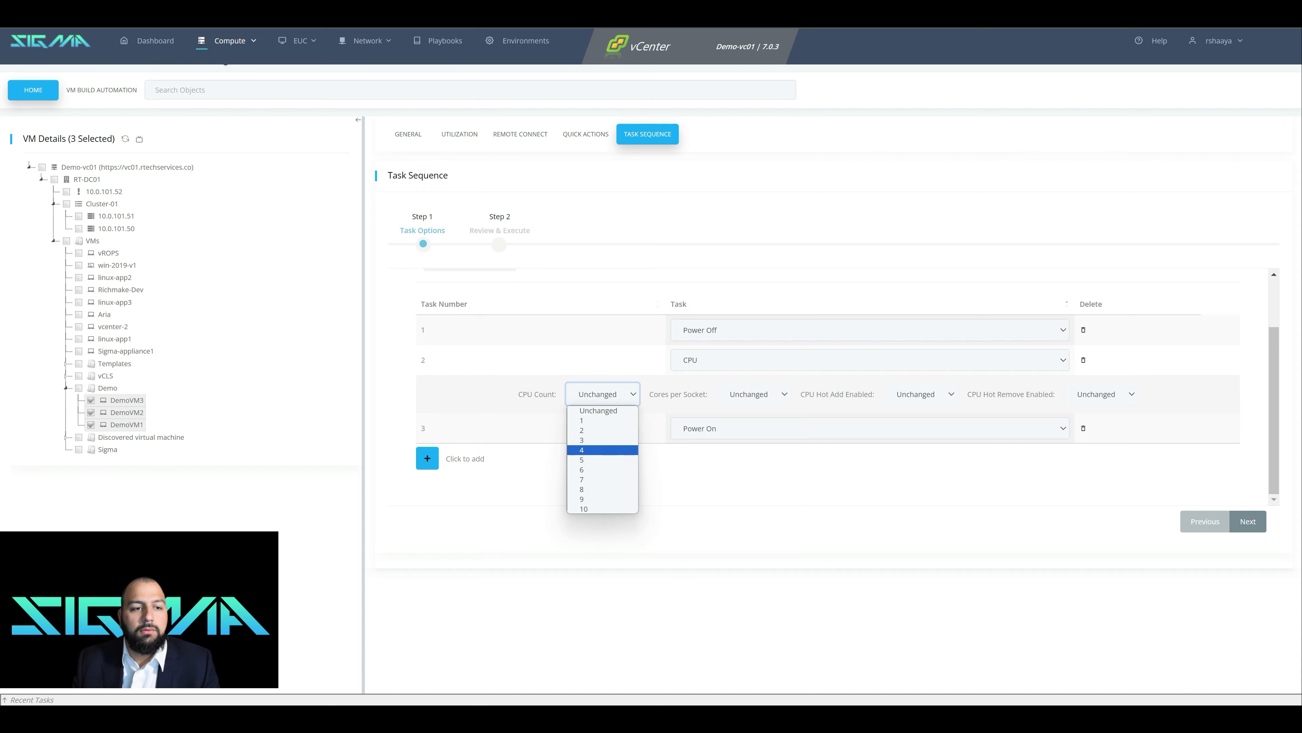
pyautogui.click(594, 449)
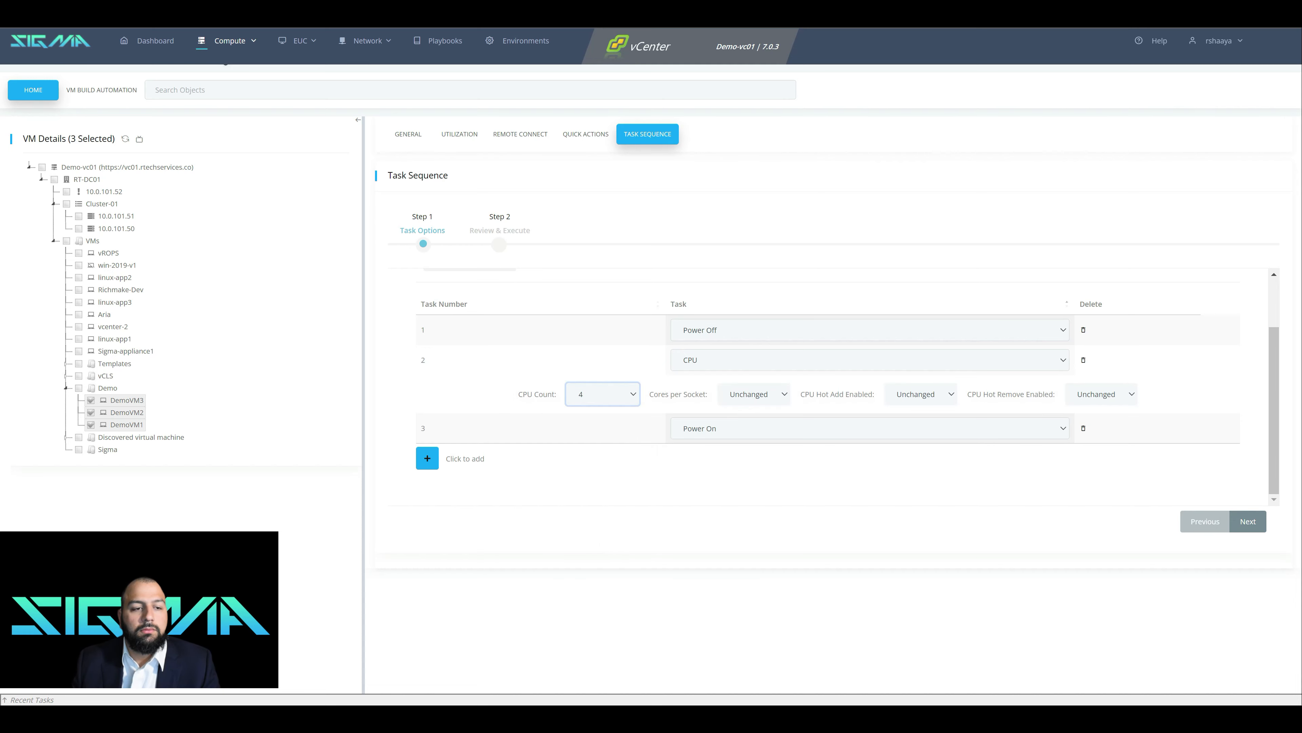
pyautogui.scroll(1, 605, 436)
pyautogui.scroll(-1, 605, 390)
pyautogui.click(585, 135)
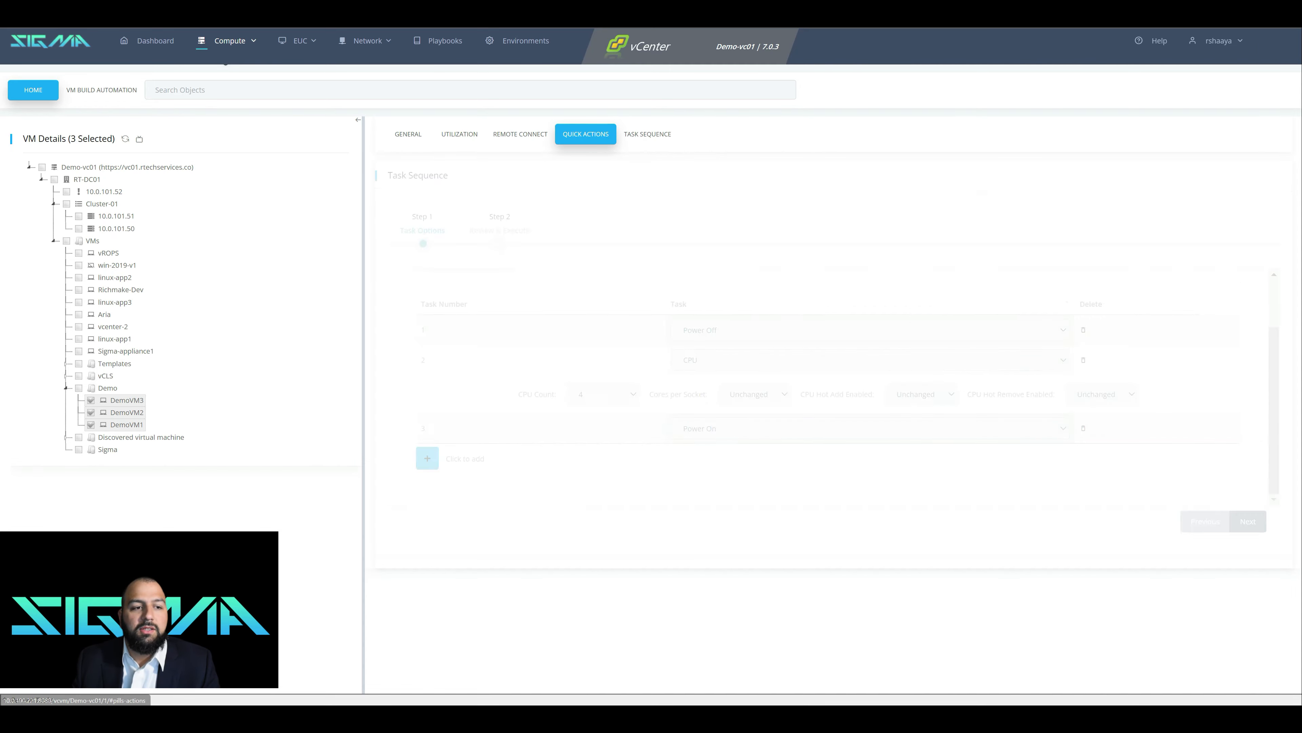
pyautogui.click(647, 134)
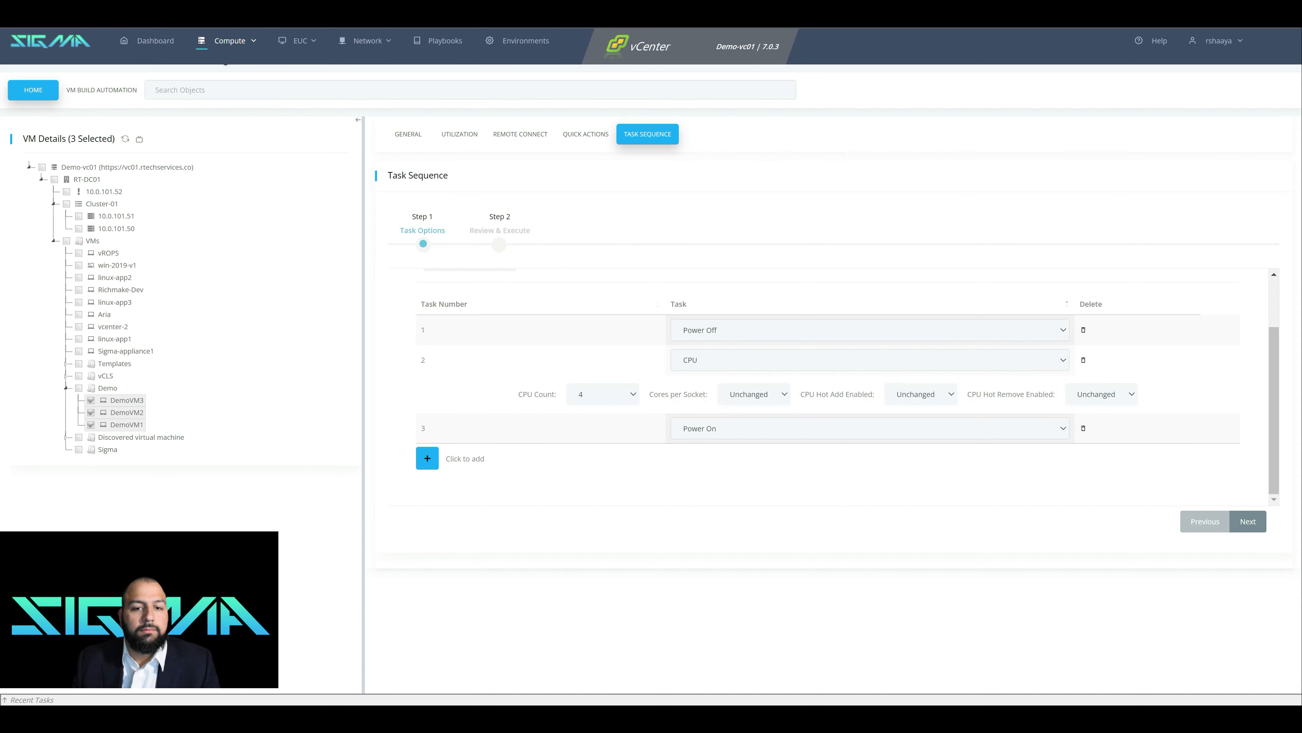
# Review and execute the sequence, confirming success for DemoVM1, DemoVM2 and DemoVM3
pyautogui.click(1248, 522)
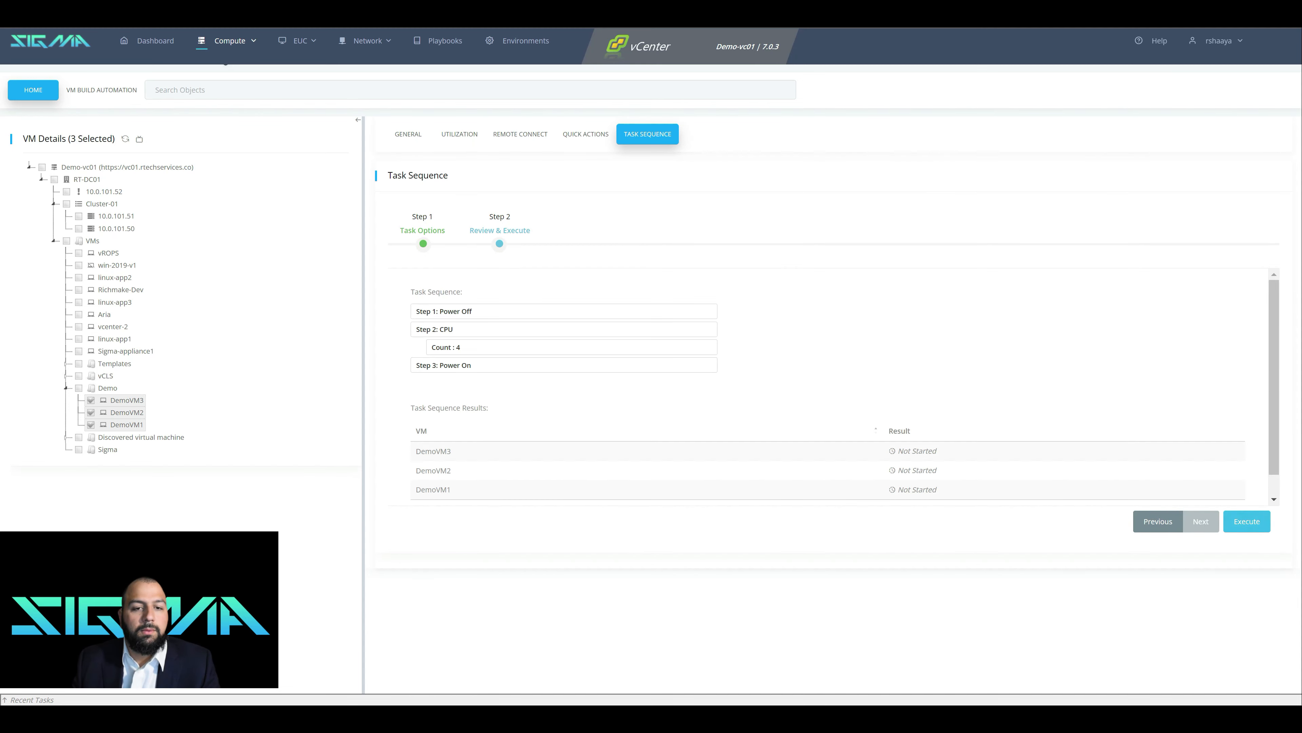
pyautogui.click(1247, 521)
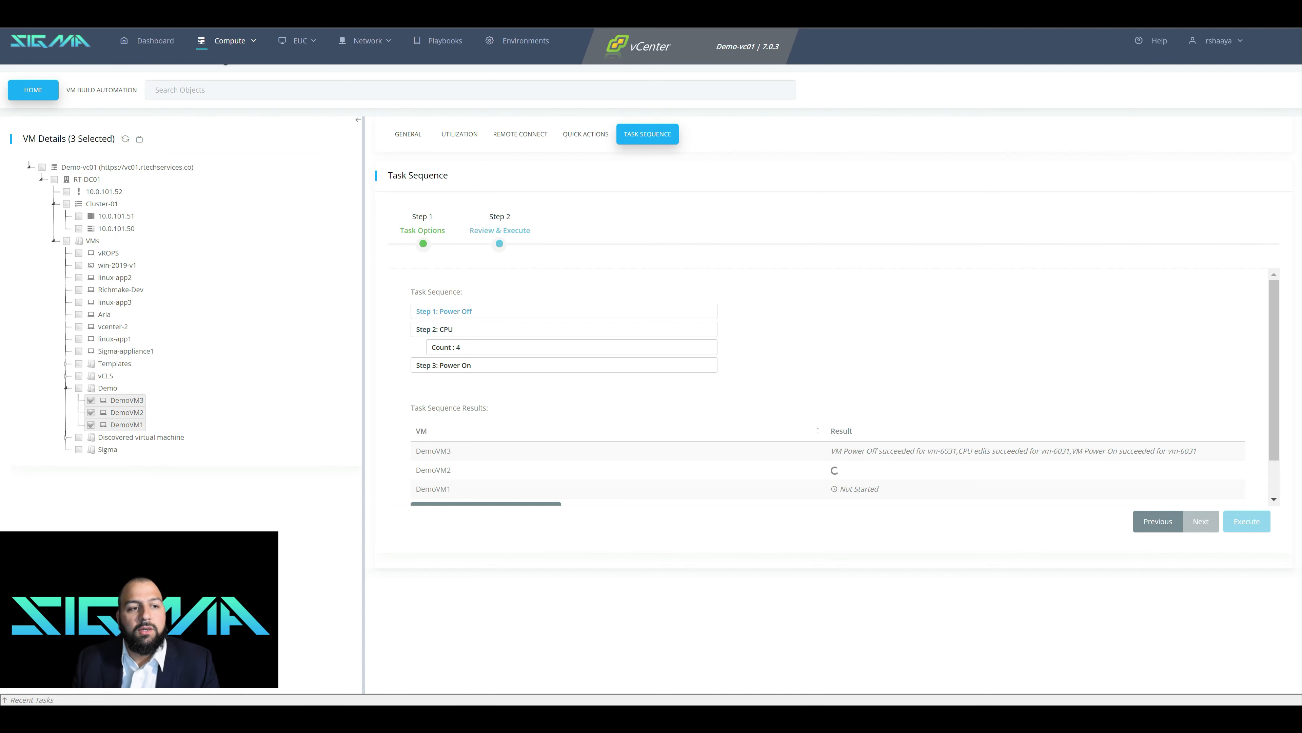
pyautogui.scroll(-1, 839, 411)
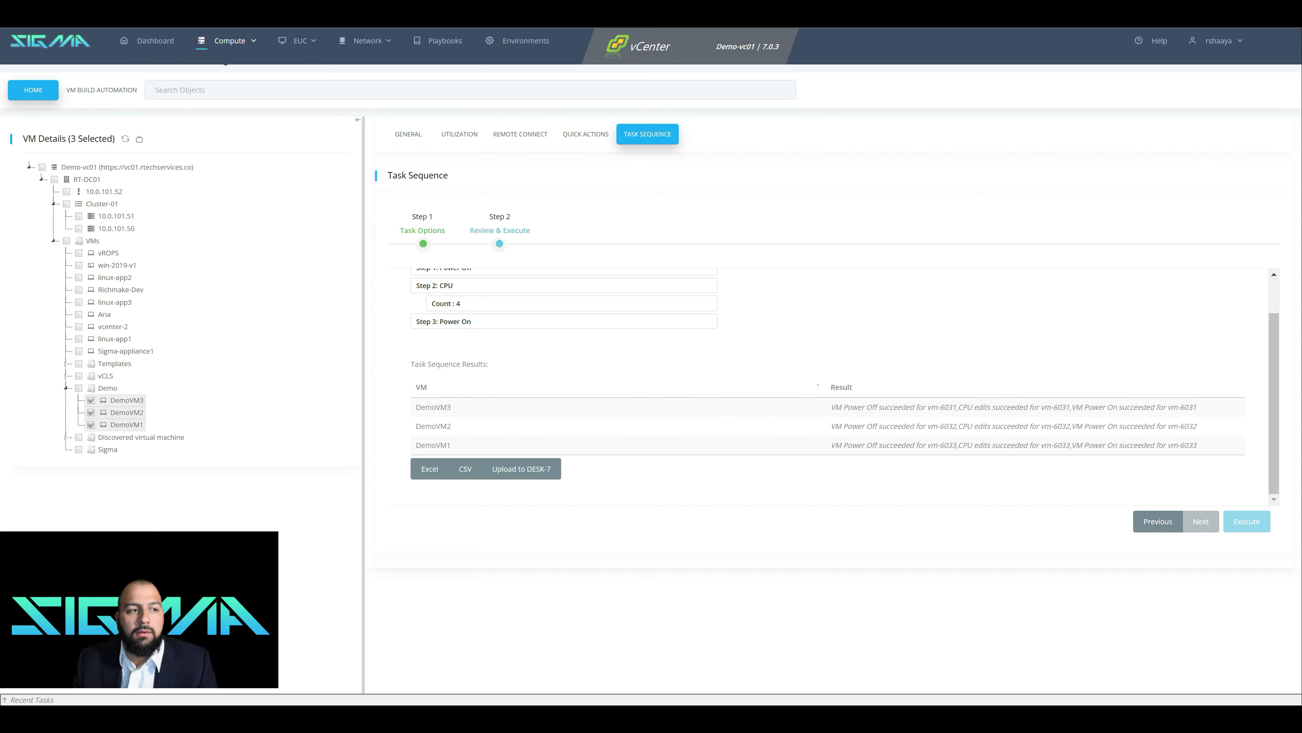
pyautogui.click(586, 135)
# Refresh the VM list and confirm the Demo VMs now have 4 CPUs, 1 core per socket
pyautogui.click(402, 214)
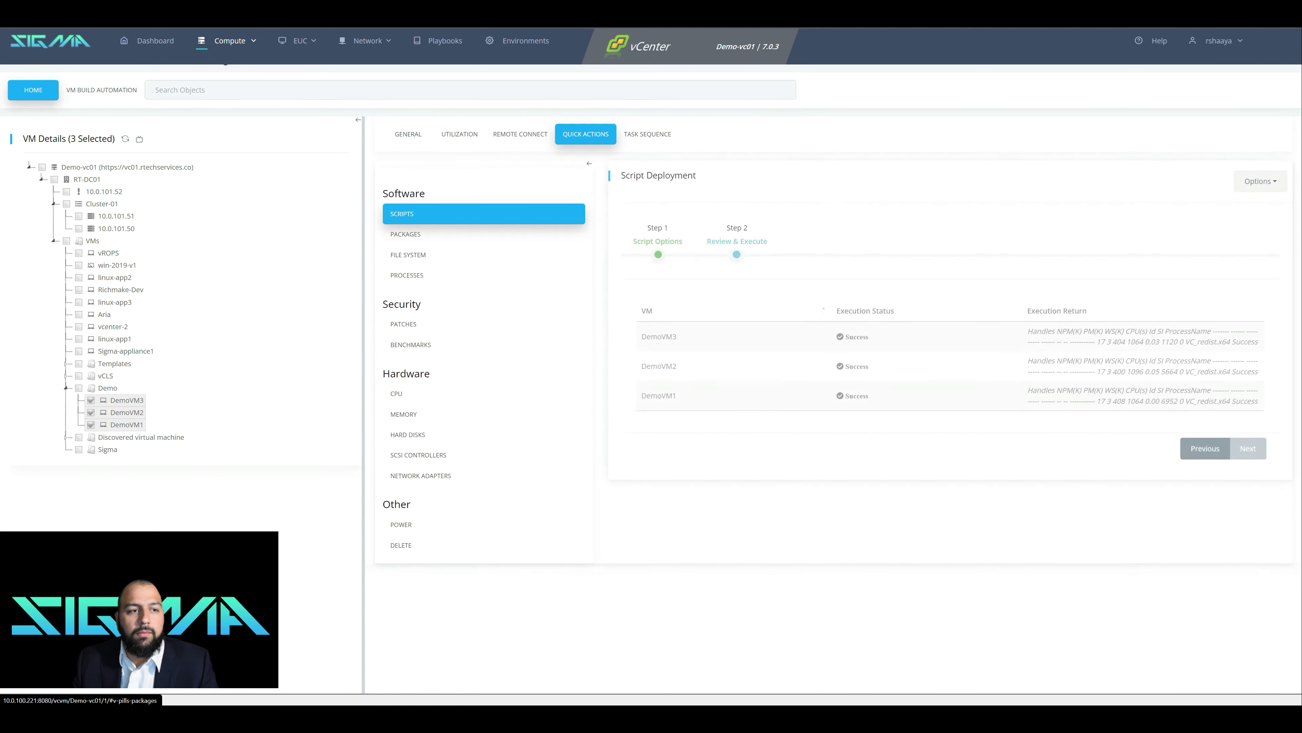
pyautogui.click(657, 246)
pyautogui.click(405, 234)
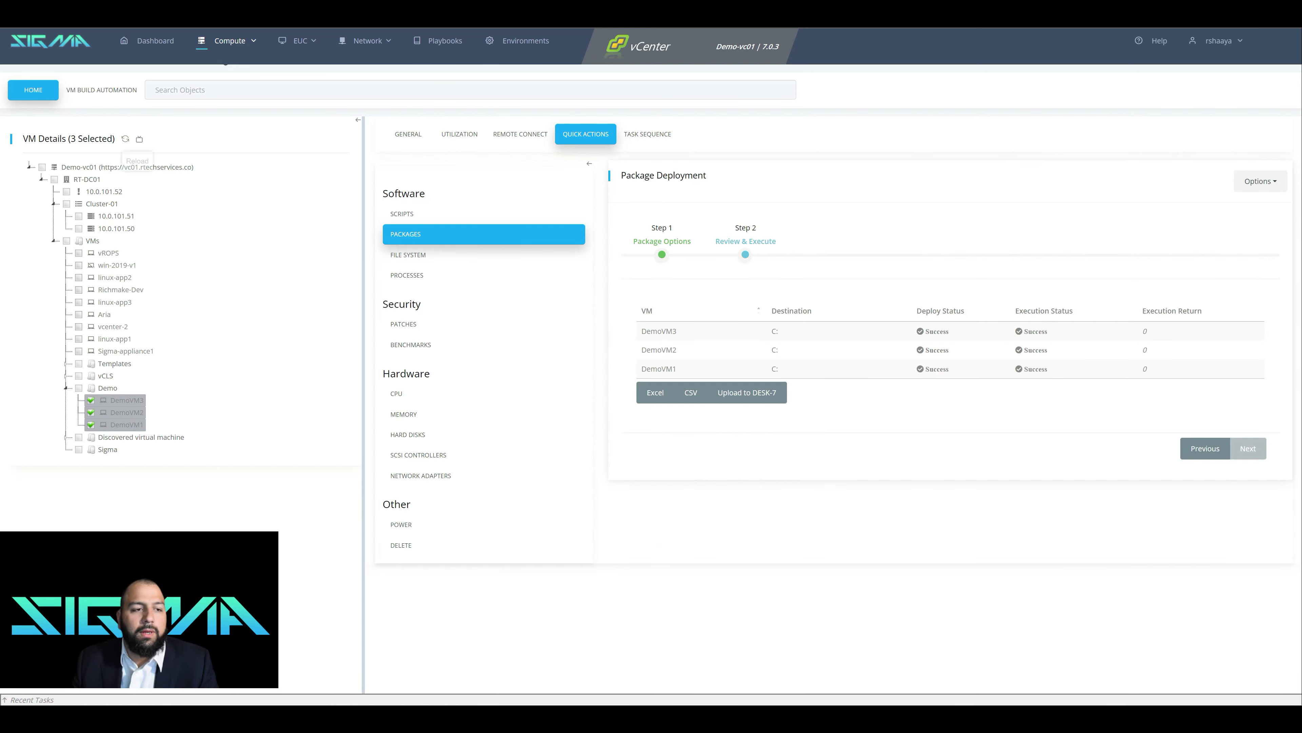
pyautogui.click(125, 139)
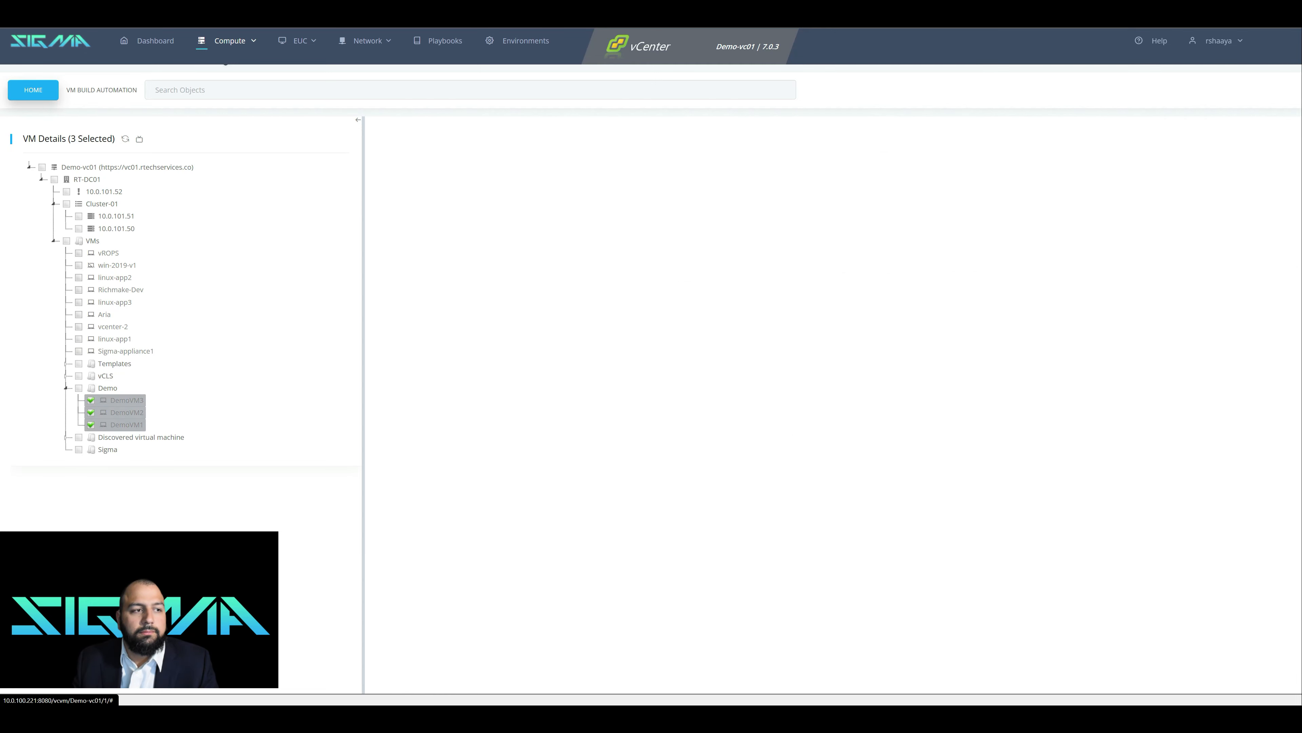
pyautogui.click(91, 400)
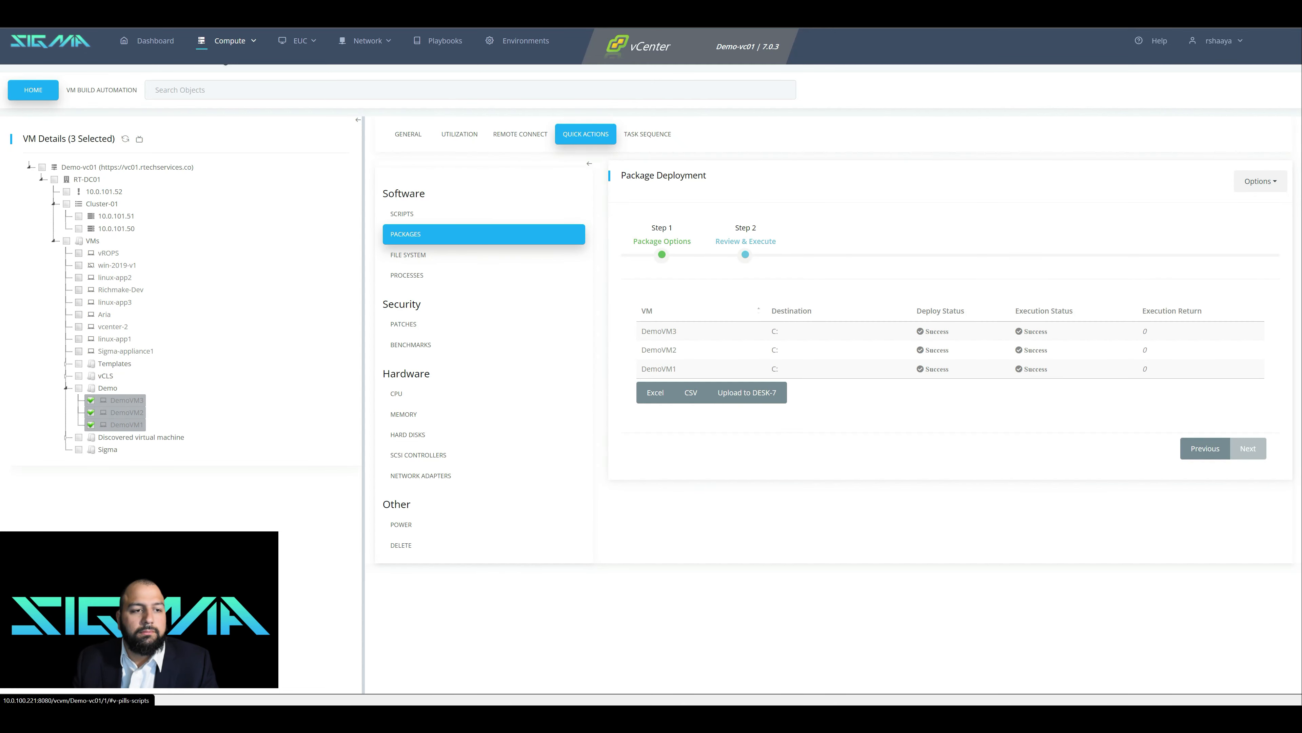
pyautogui.click(397, 393)
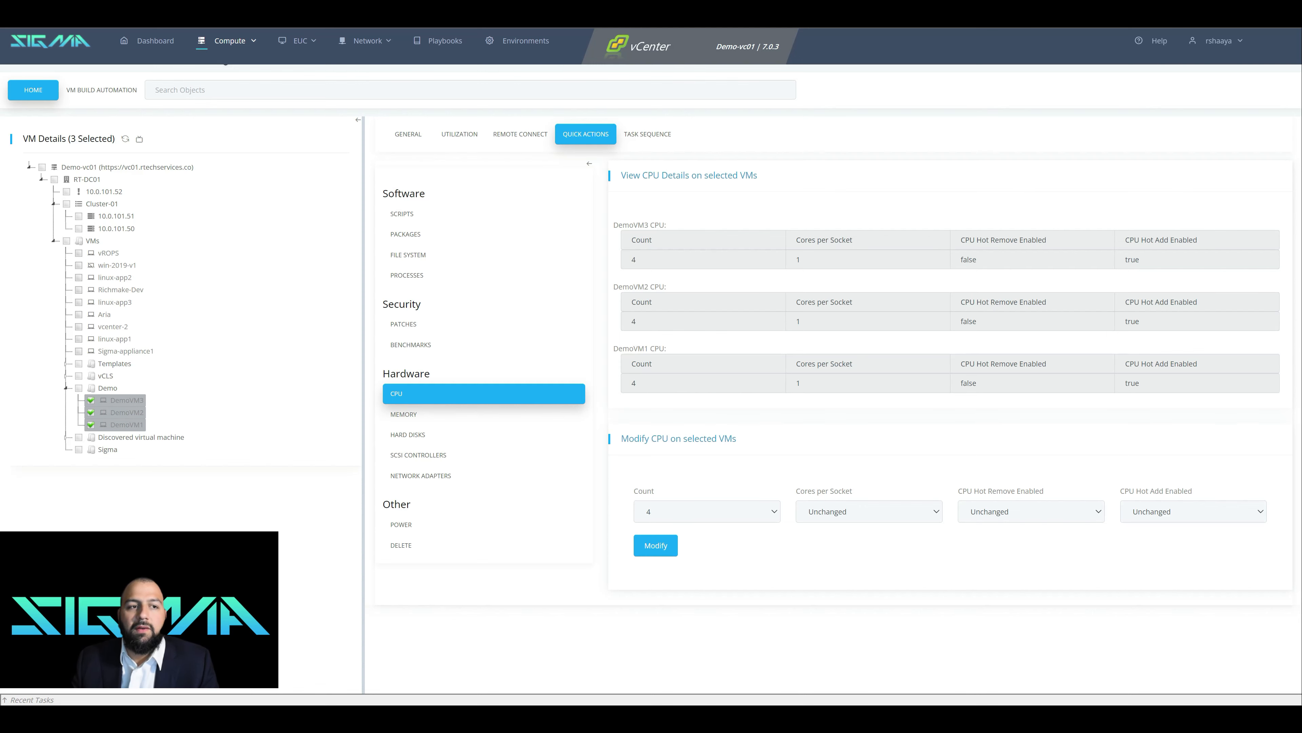
# View the Demo VMs' web consoles, with DemoVM1 booting Windows
pyautogui.click(520, 134)
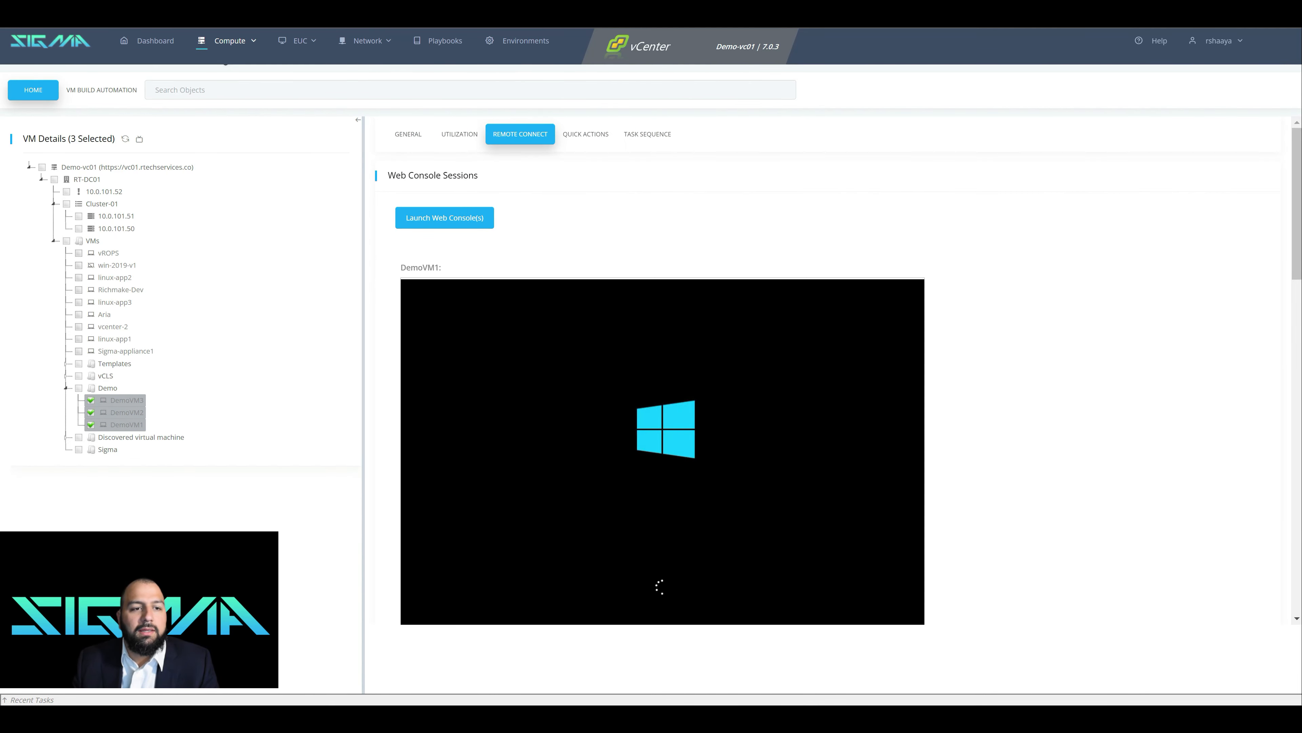
pyautogui.scroll(-10, 662, 411)
pyautogui.scroll(-1, 661, 410)
pyautogui.scroll(10, 661, 411)
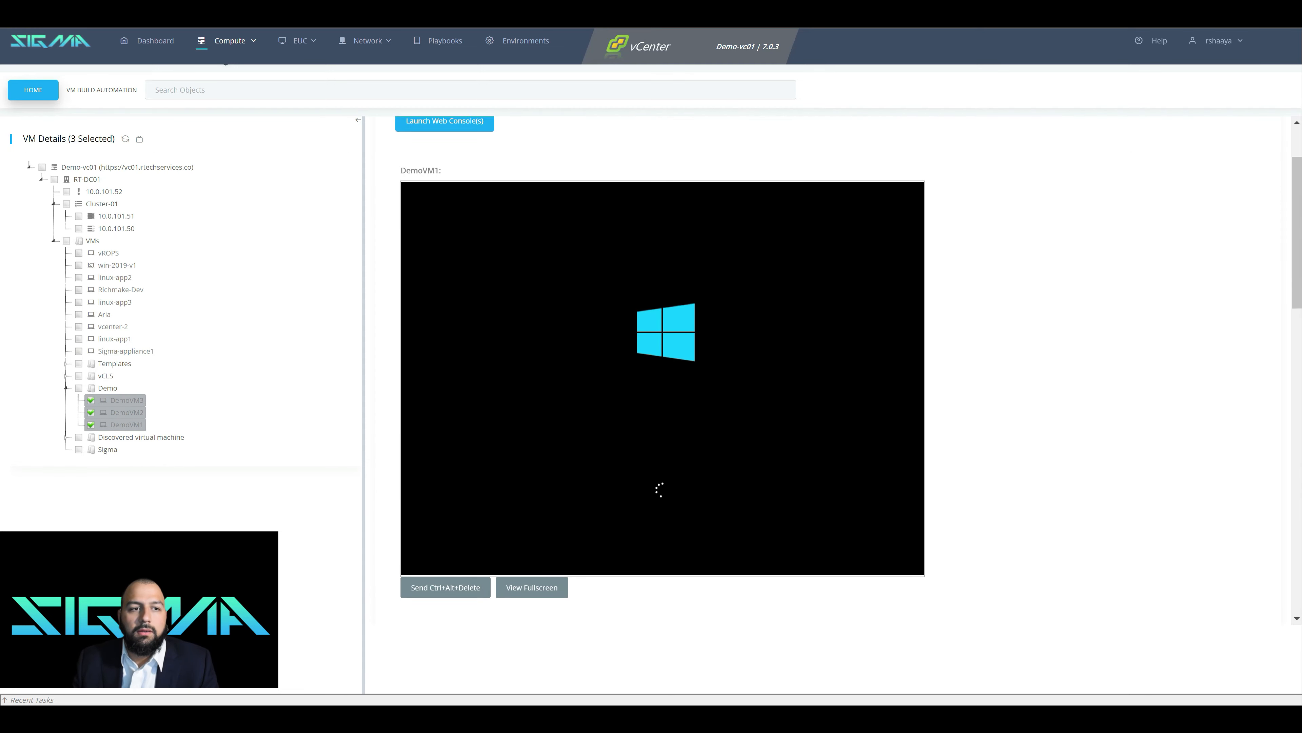
pyautogui.scroll(3, 662, 359)
pyautogui.click(586, 134)
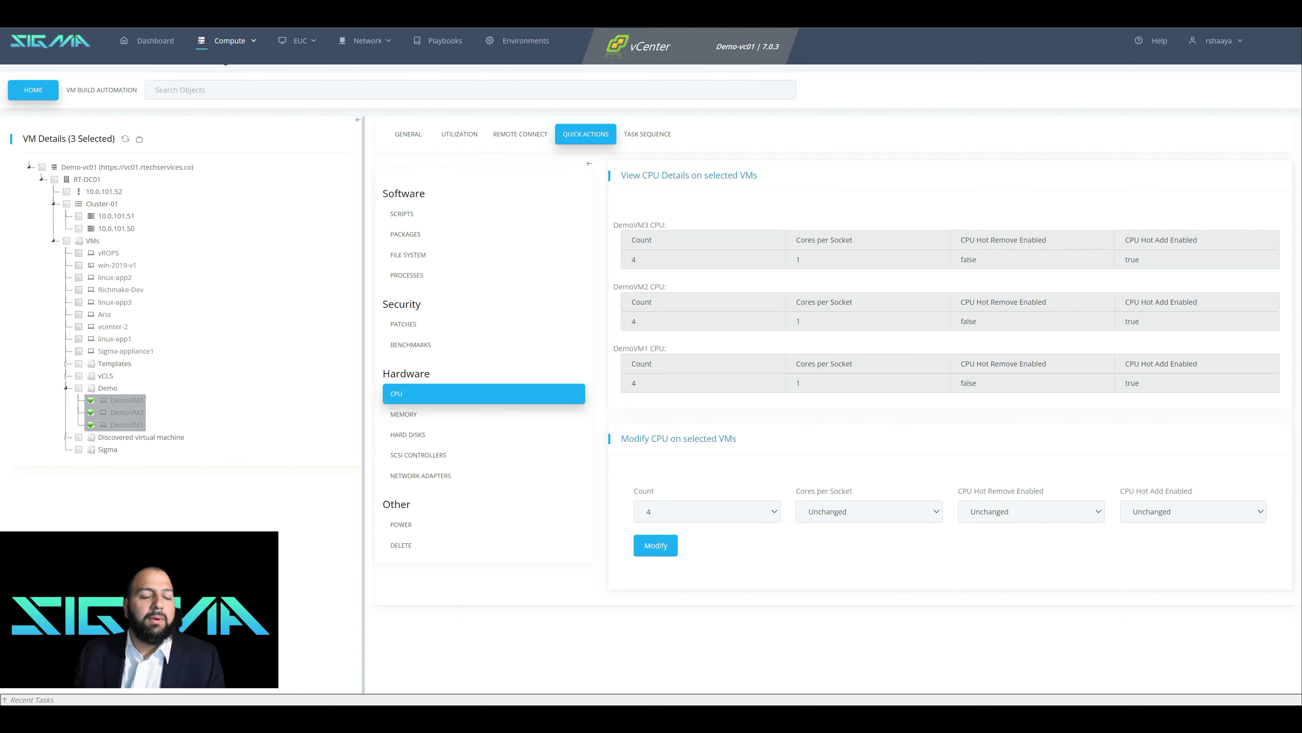
# Start a new VM build named NewVM with a count of 4 VMs
pyautogui.click(101, 89)
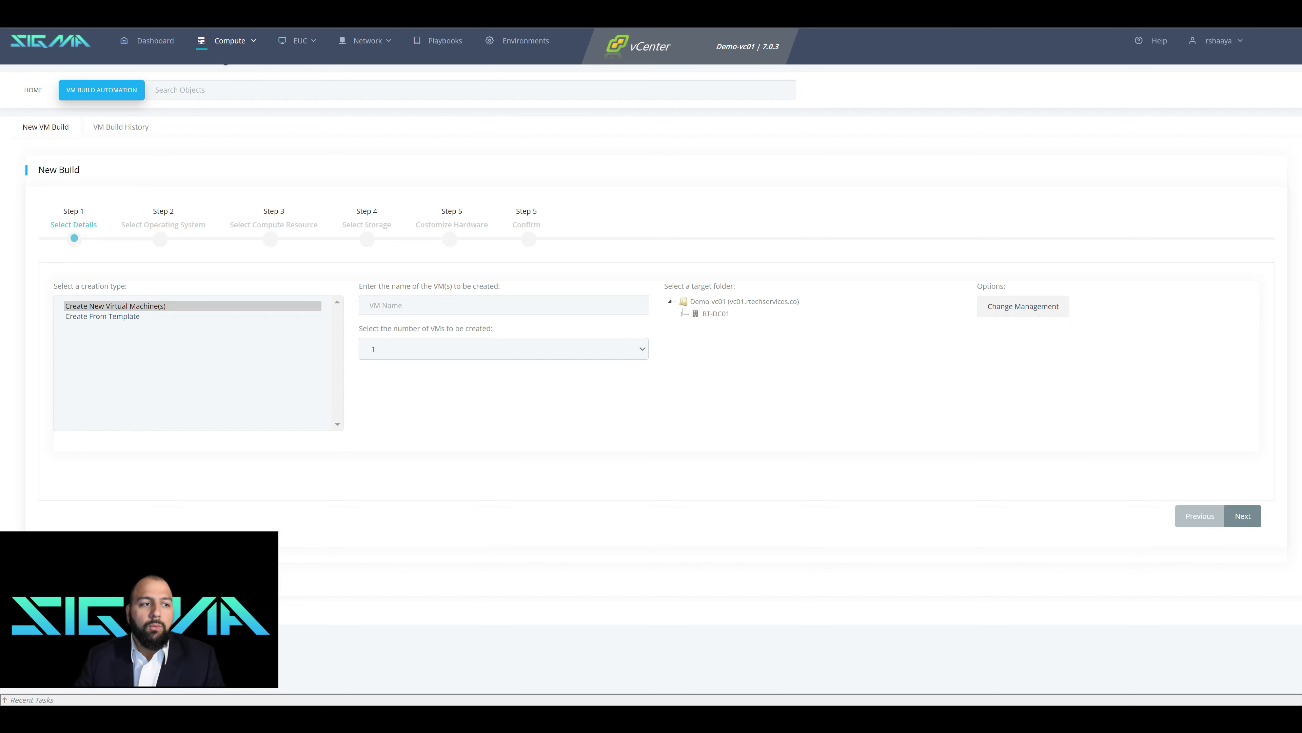
pyautogui.click(415, 306)
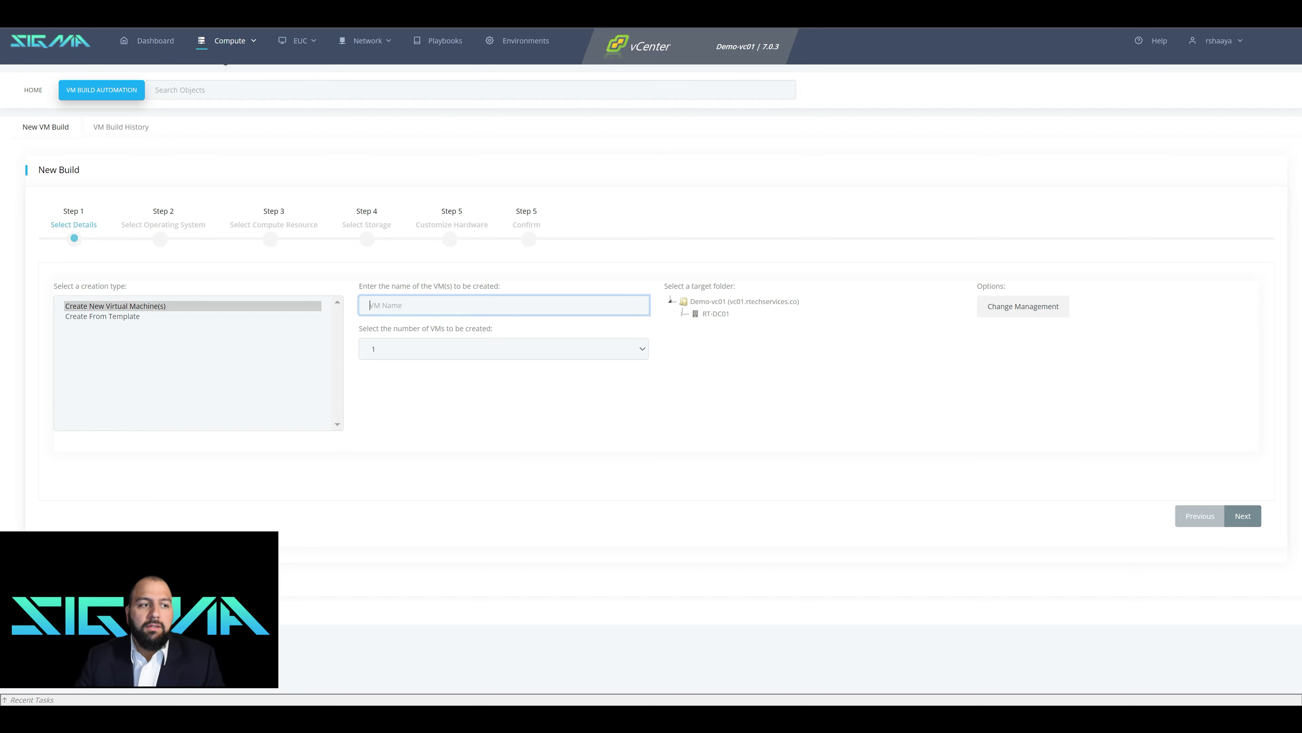
pyautogui.write('NewVirtualMachine')
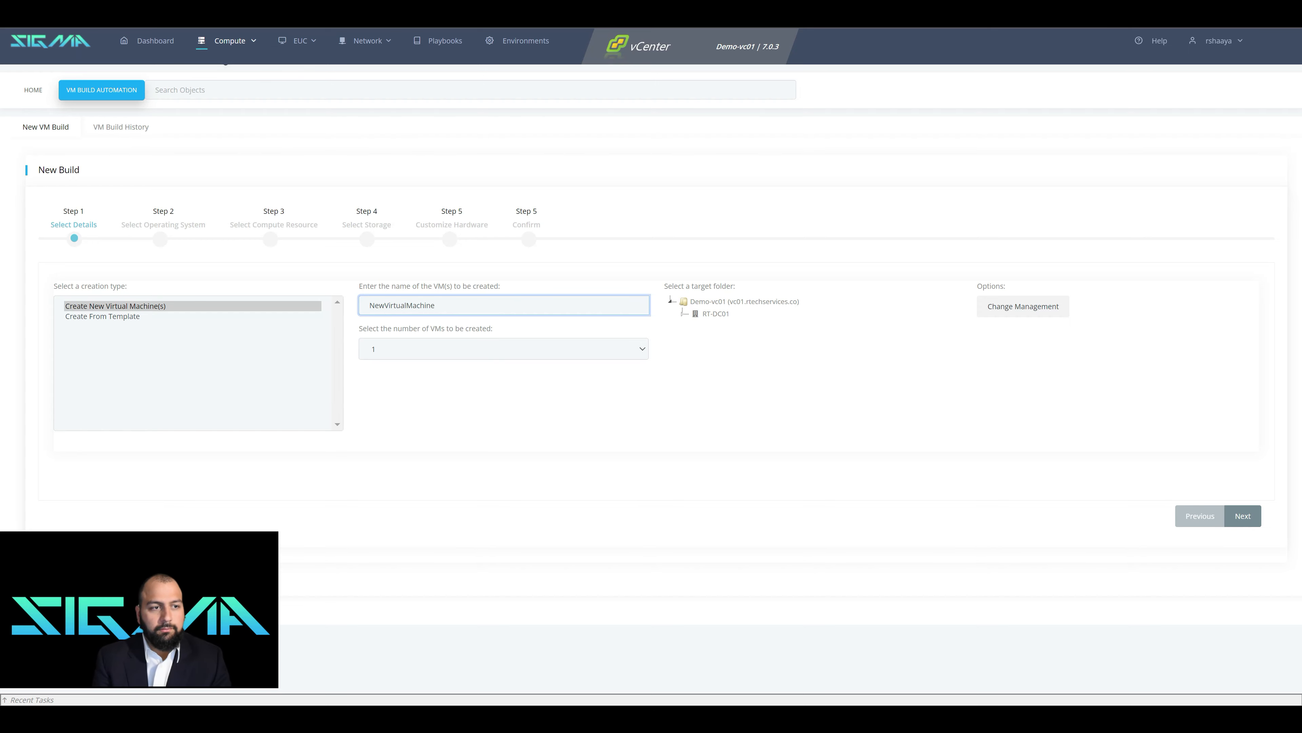
pyautogui.hotkey('ctrl', 'shift', 'Left')
pyautogui.write('VM')
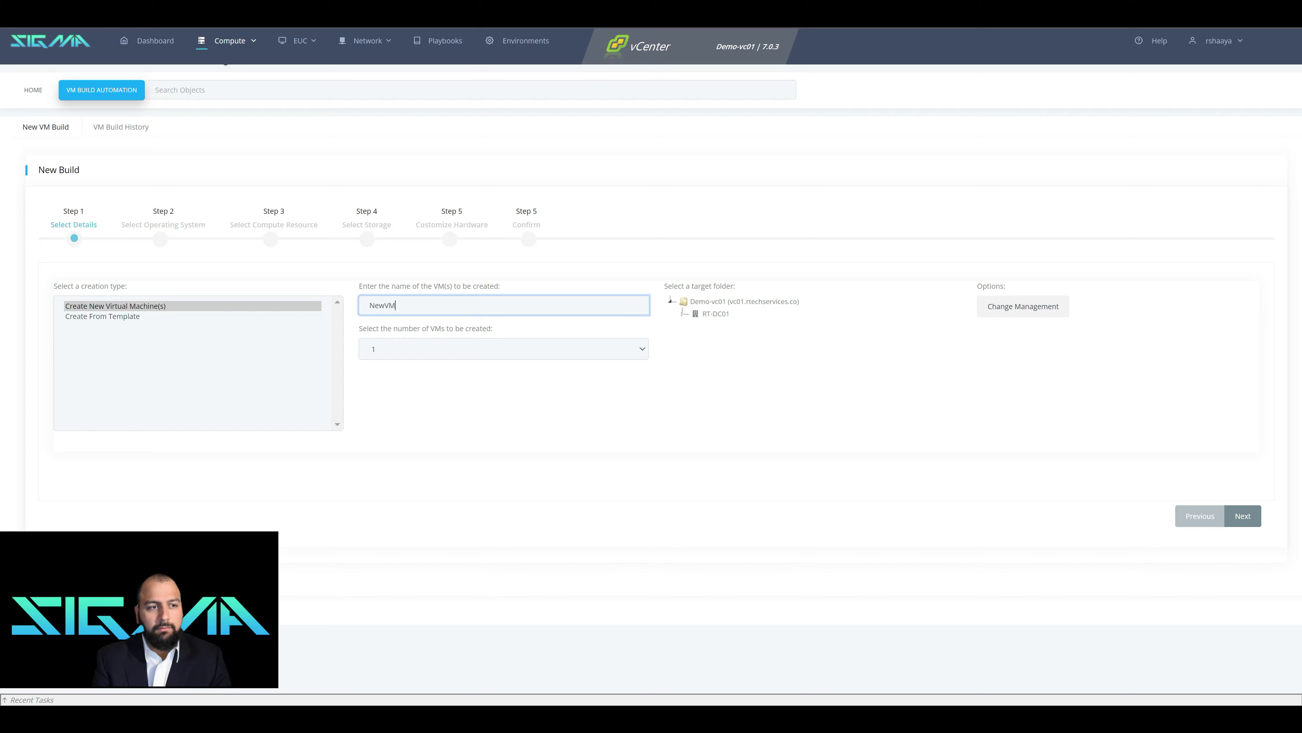
pyautogui.click(503, 349)
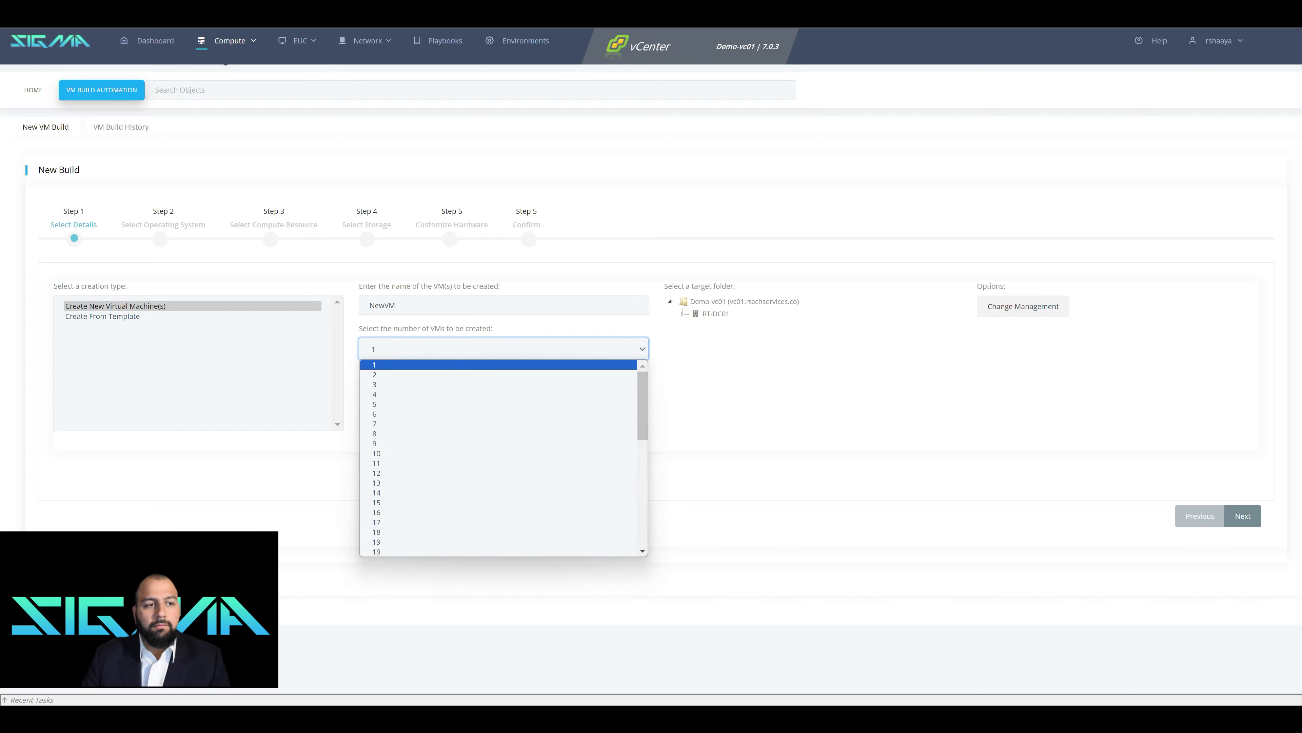
pyautogui.press('Return')
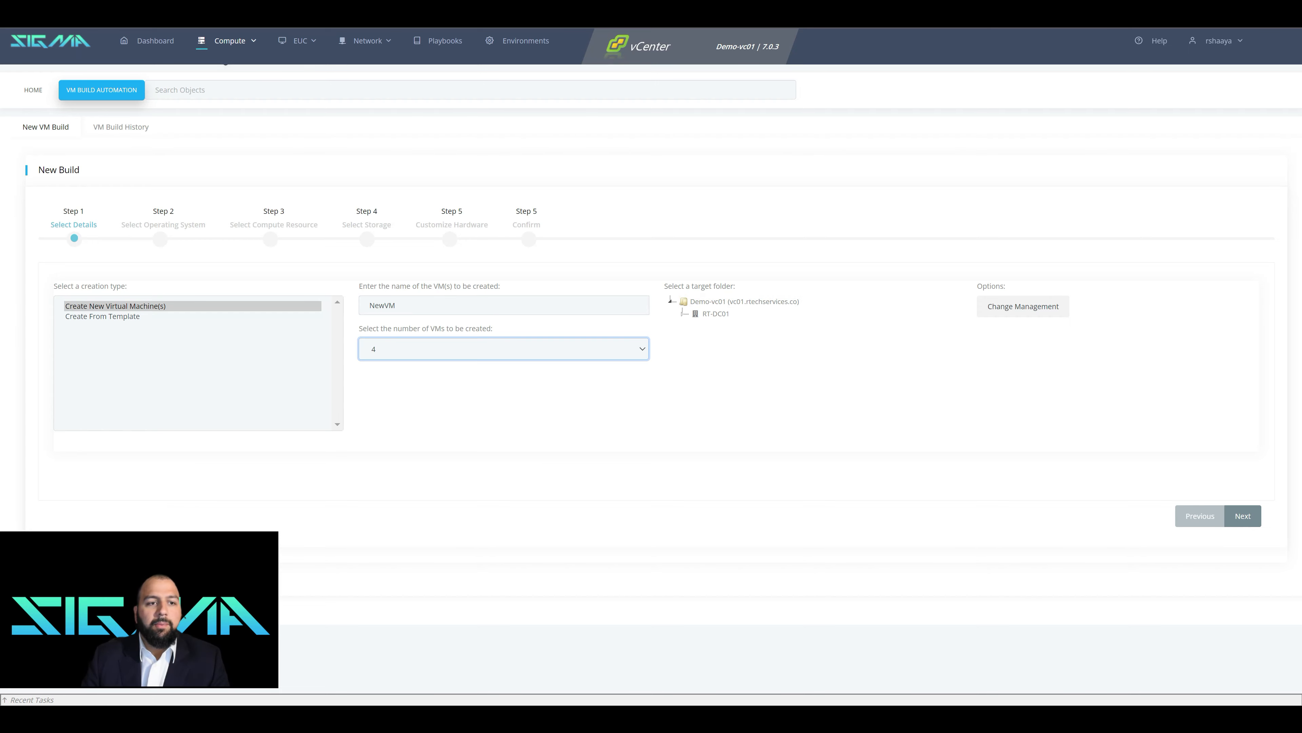
# Choose the Demo folder as the build's target location
pyautogui.click(683, 313)
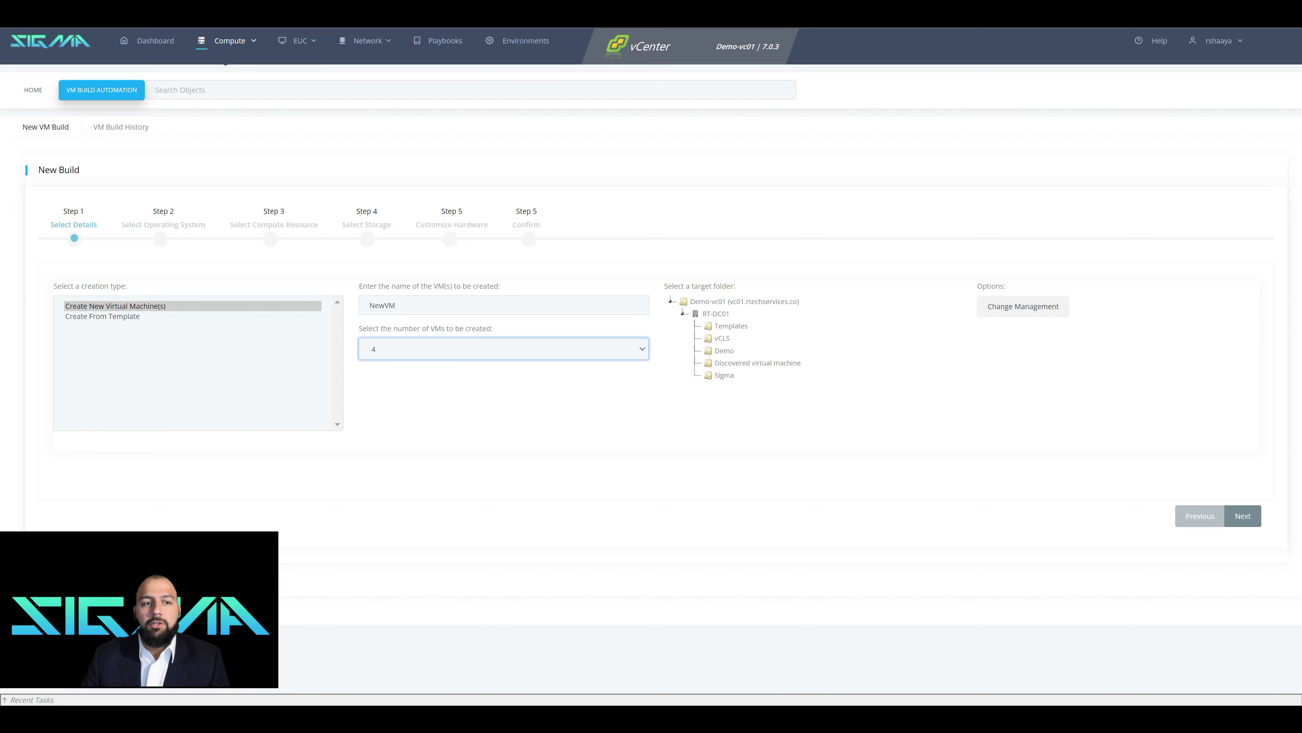
pyautogui.click(724, 351)
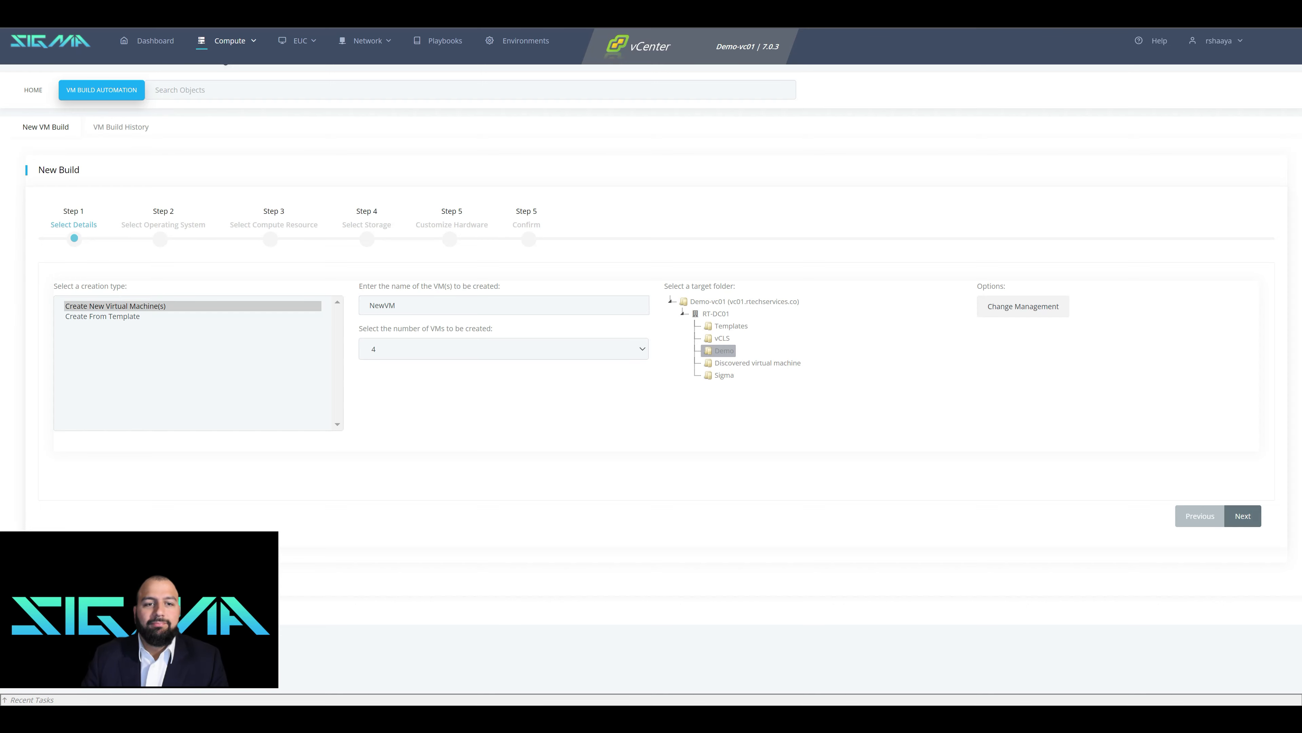
pyautogui.click(1243, 516)
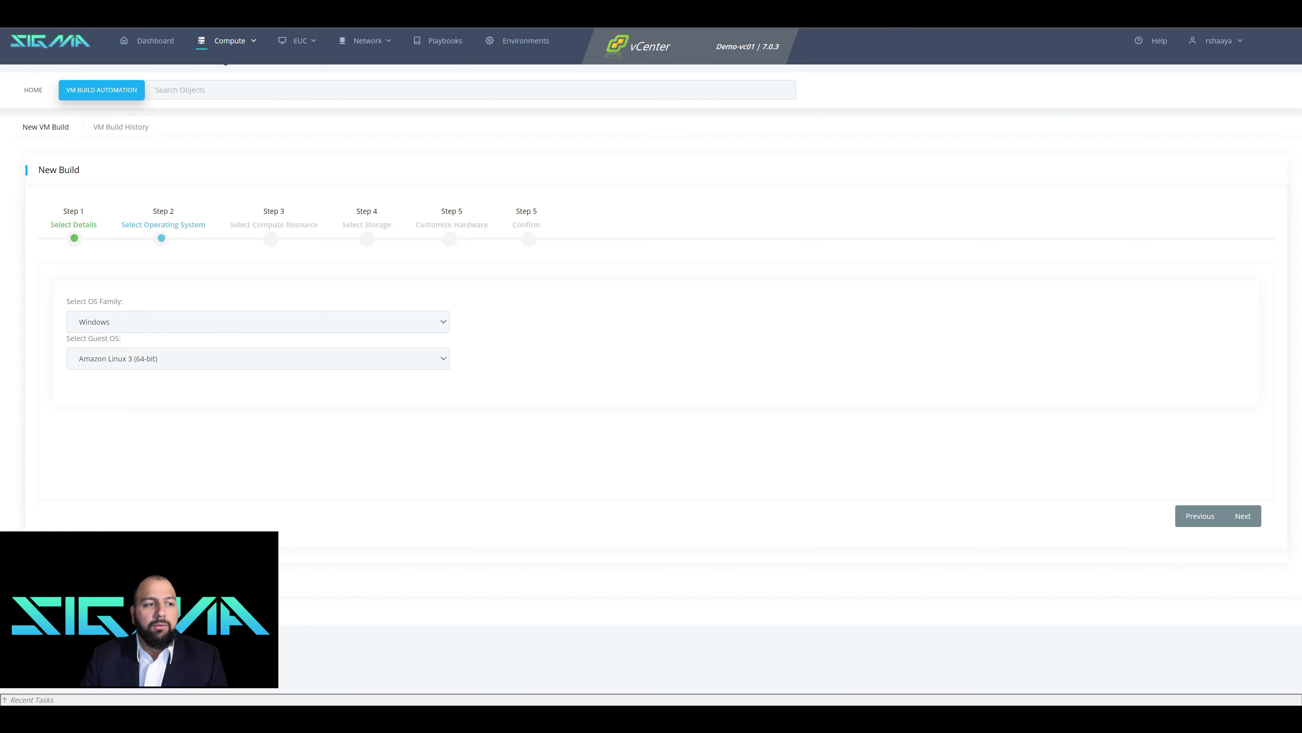
# Set the guest OS to Microsoft Windows Server 2019 (64-bit)
pyautogui.click(258, 359)
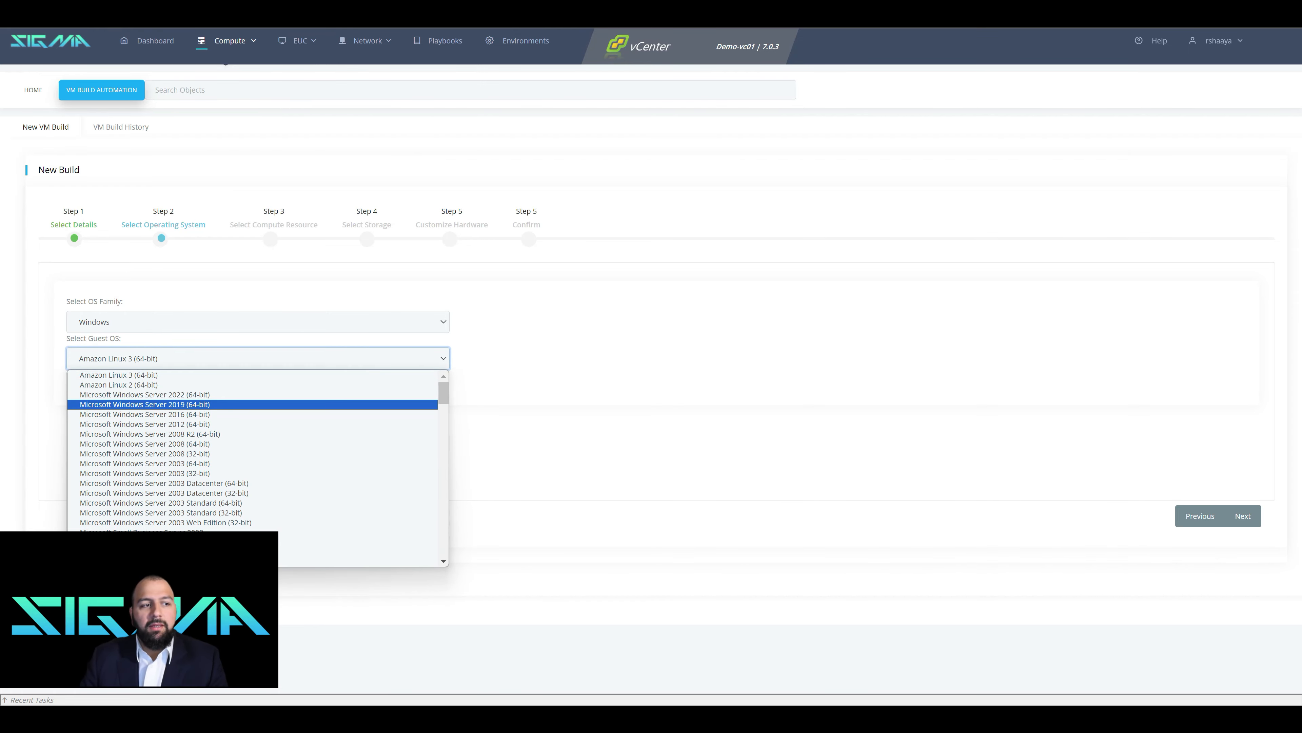
pyautogui.click(179, 404)
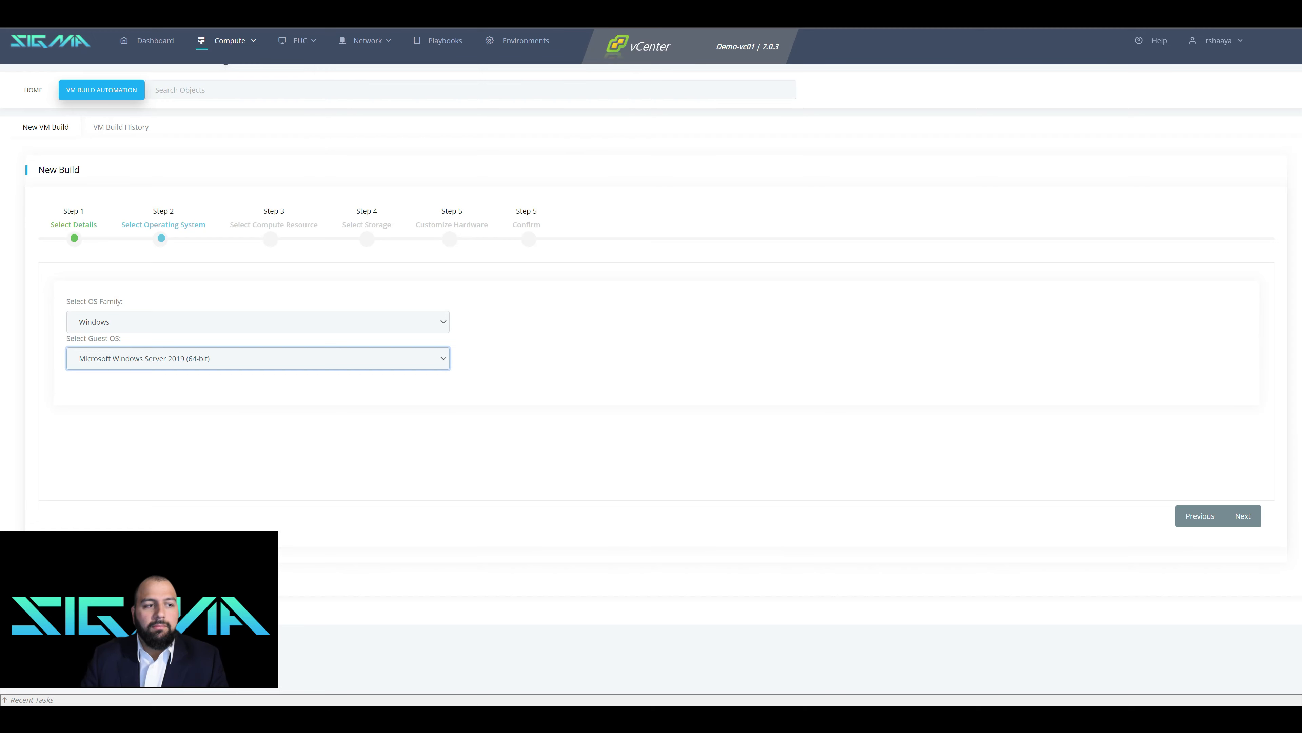
pyautogui.click(1243, 516)
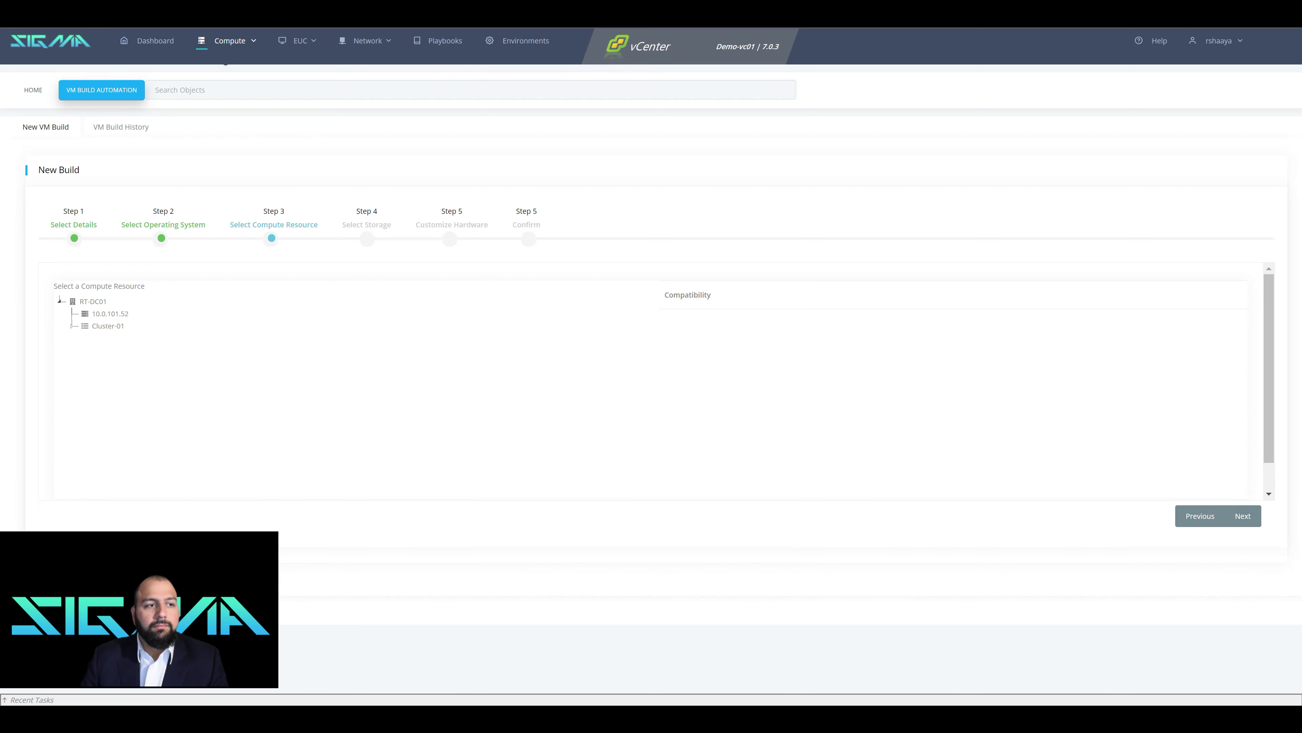
# Choose Cluster-01 as the compute resource after comparing host 10.0.101.52 and Workloads
pyautogui.click(72, 326)
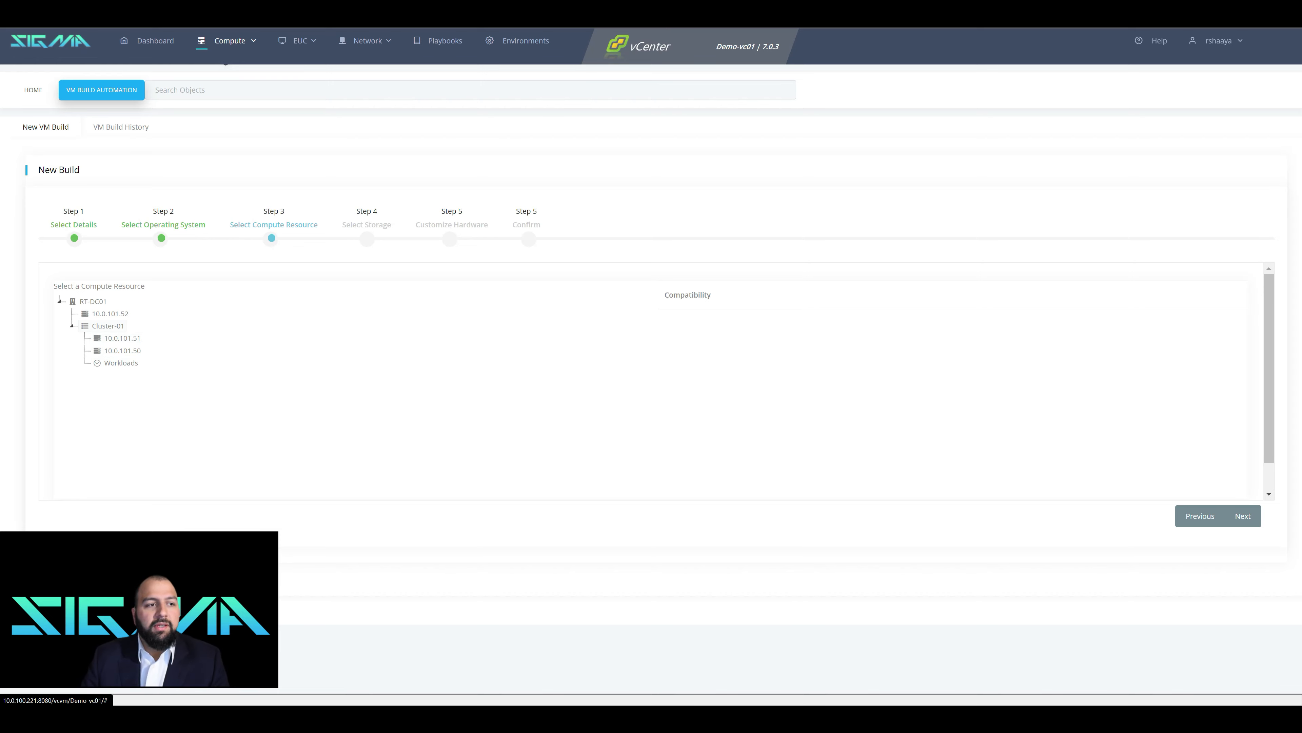
pyautogui.click(108, 325)
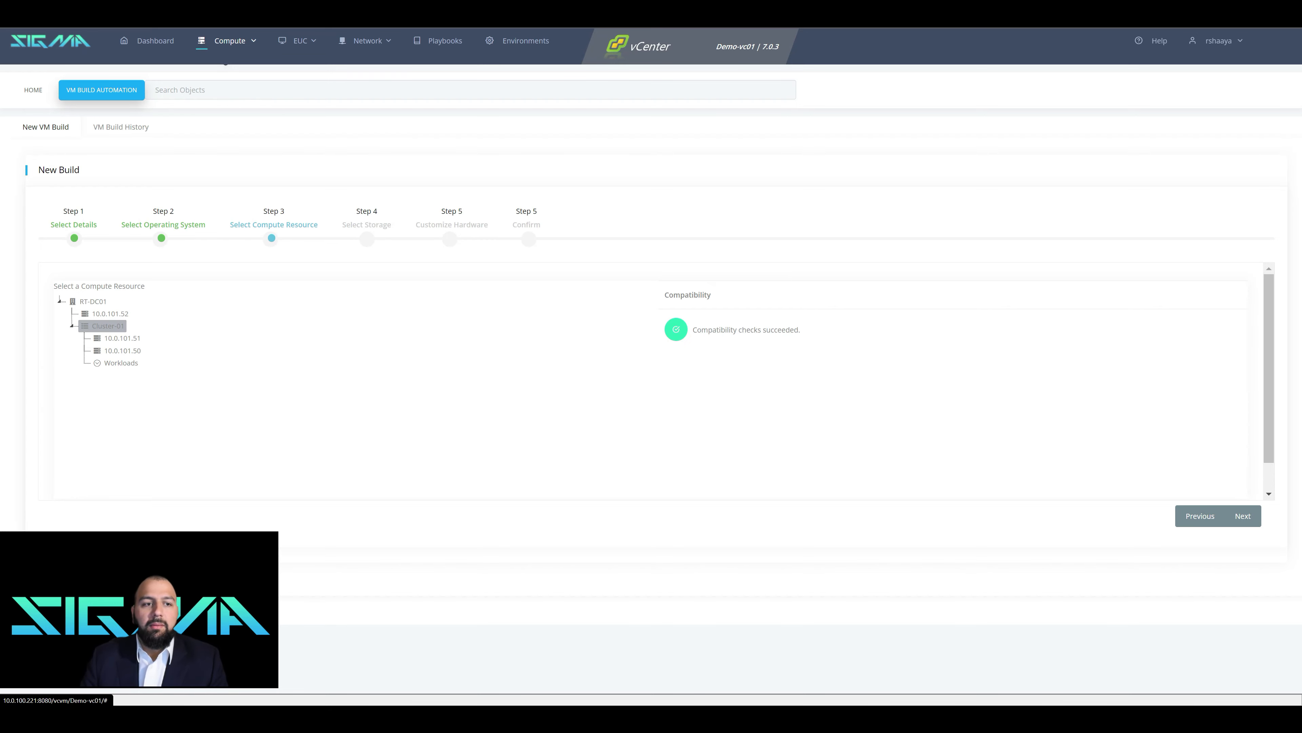
pyautogui.click(110, 313)
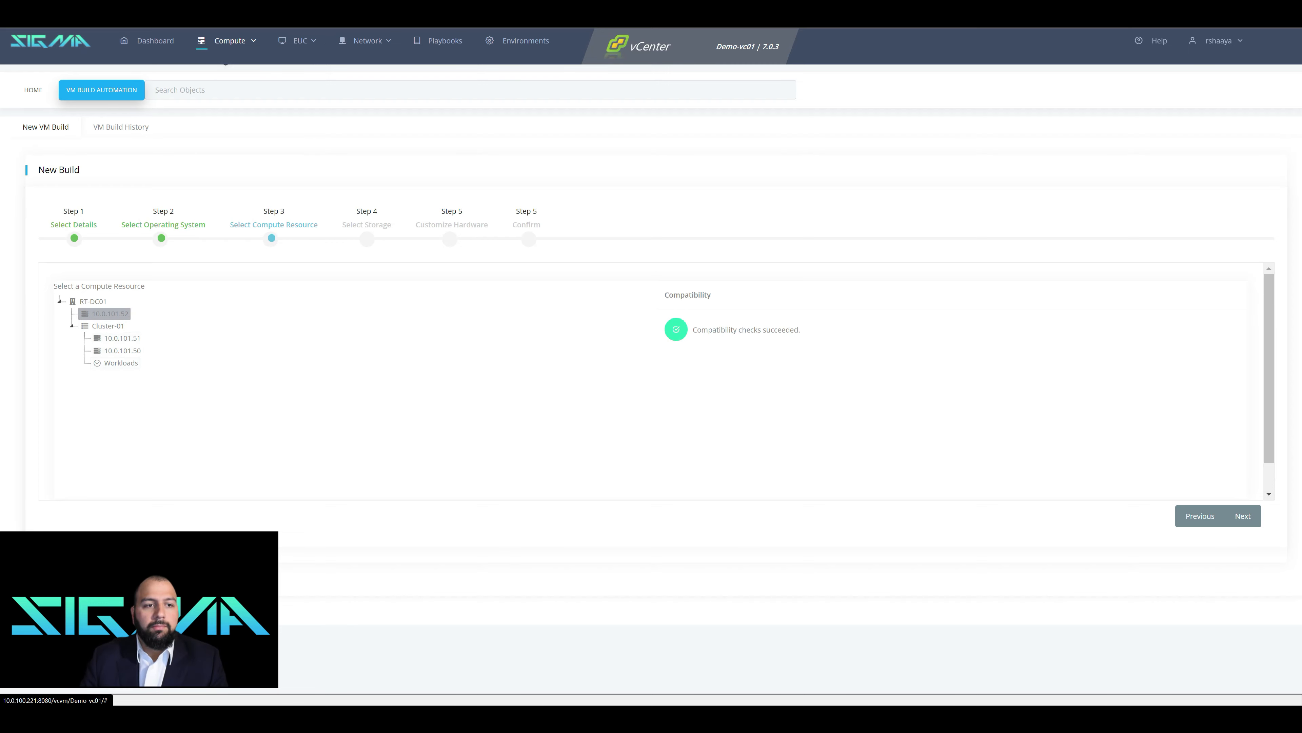
pyautogui.click(120, 362)
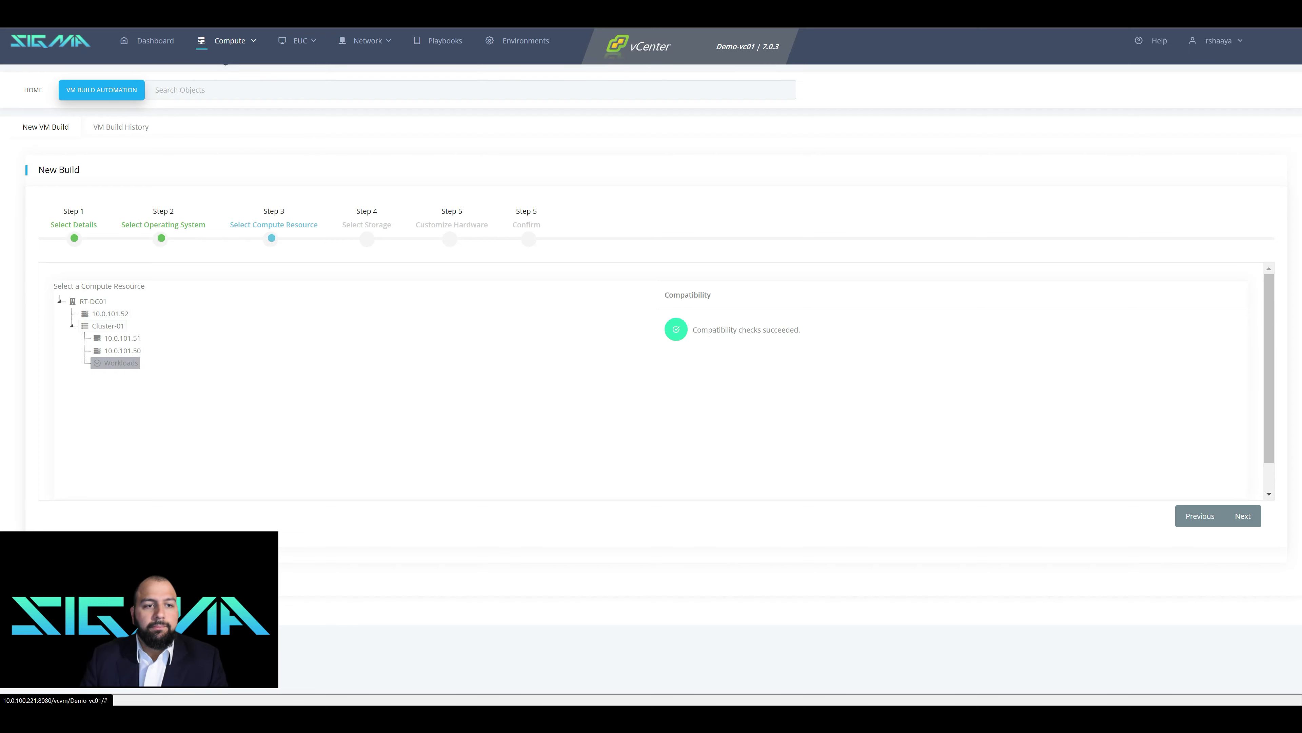
pyautogui.click(108, 325)
pyautogui.click(1243, 515)
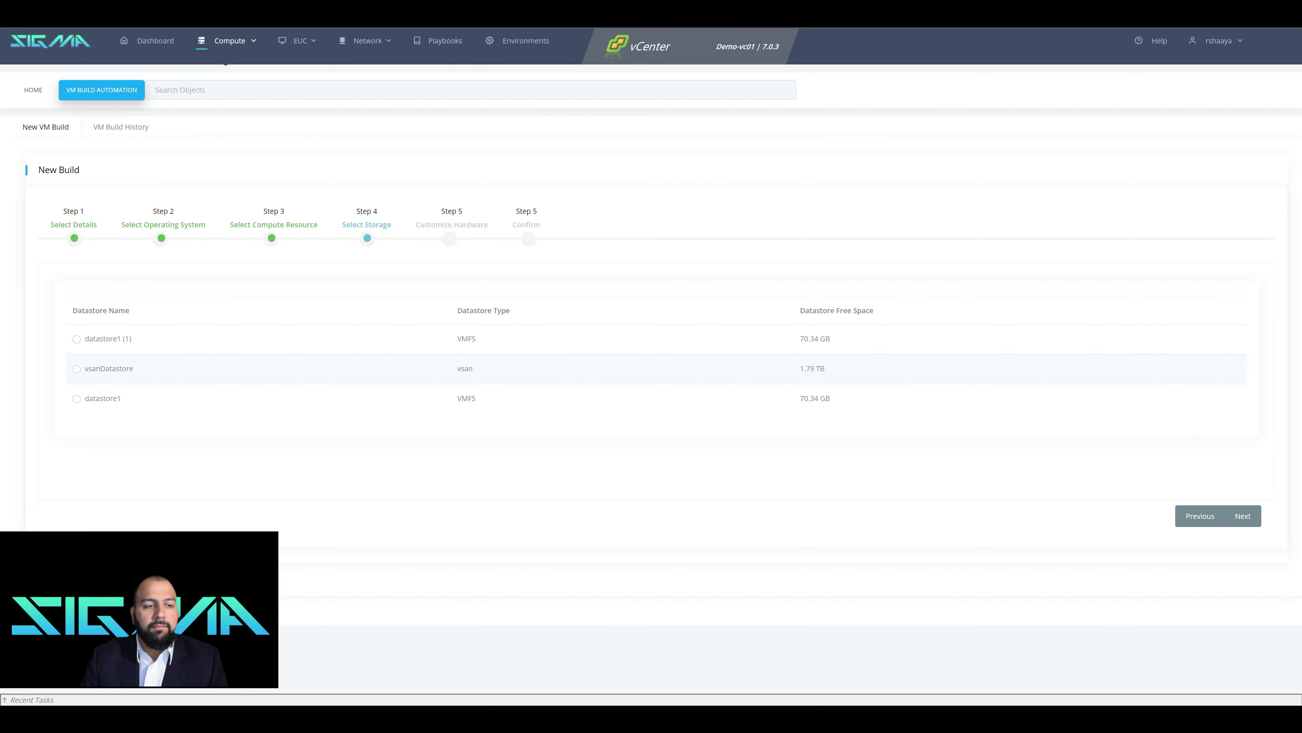
# Store the VMs on vsanDatastore and leave CPU and memory at their defaults
pyautogui.click(76, 369)
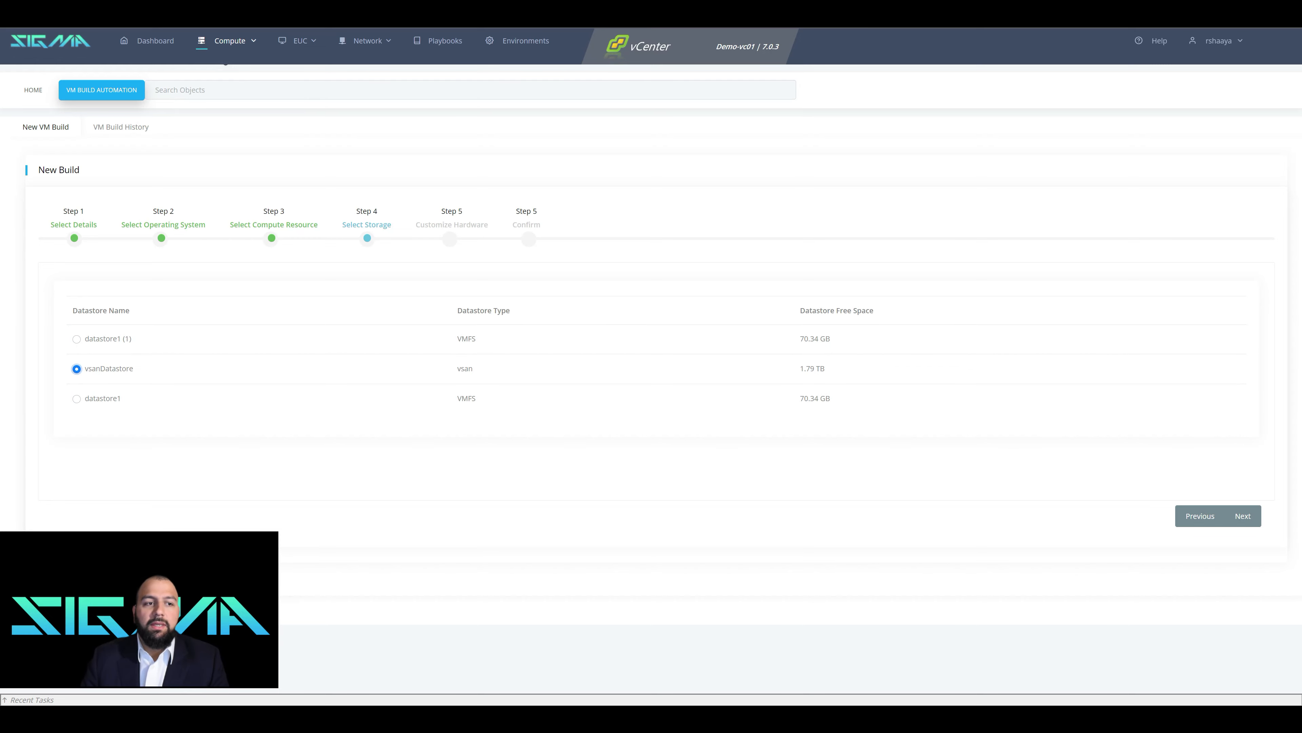
pyautogui.click(1243, 516)
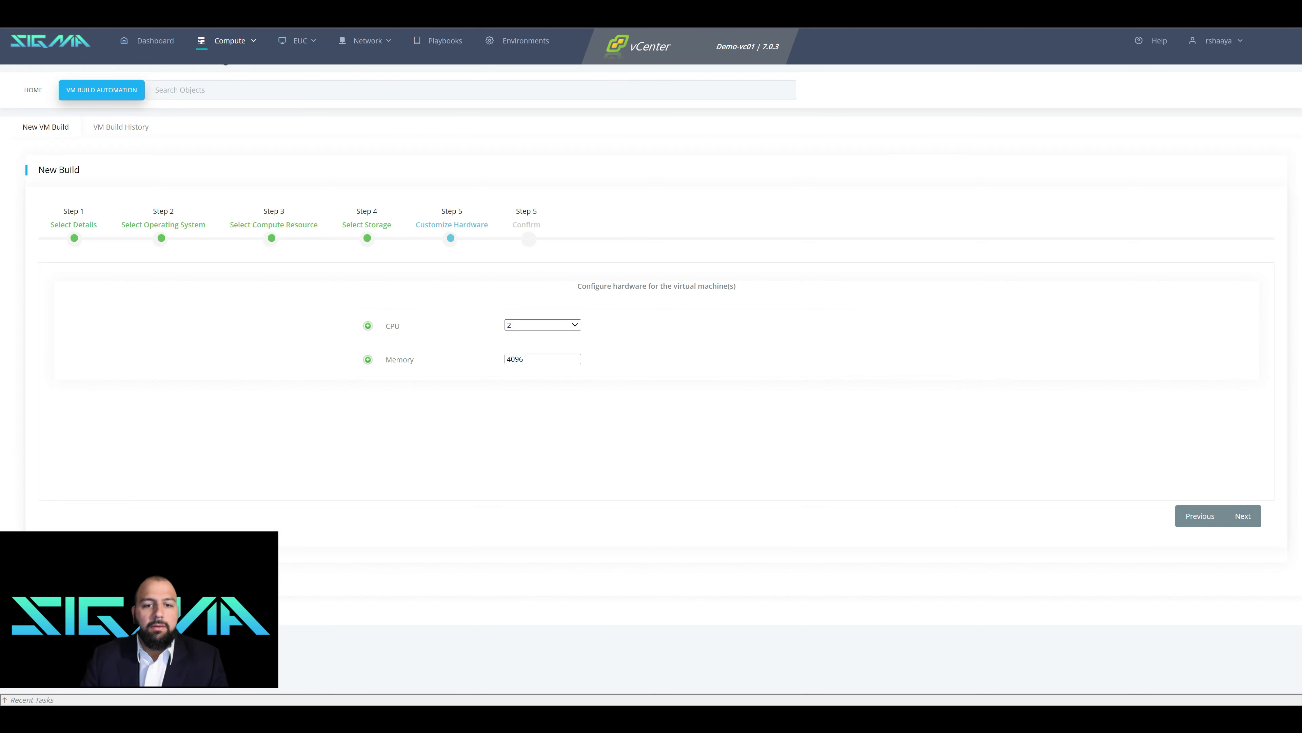
pyautogui.click(368, 326)
pyautogui.click(367, 393)
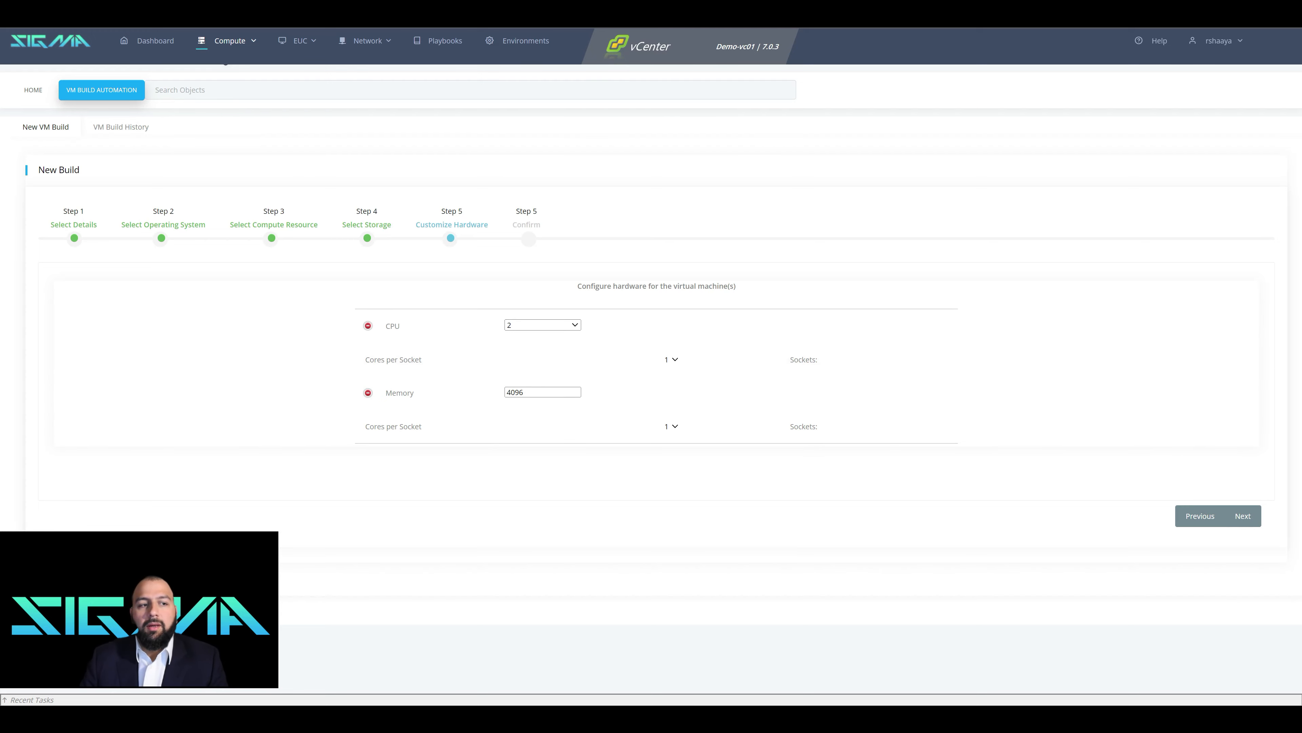
pyautogui.click(367, 325)
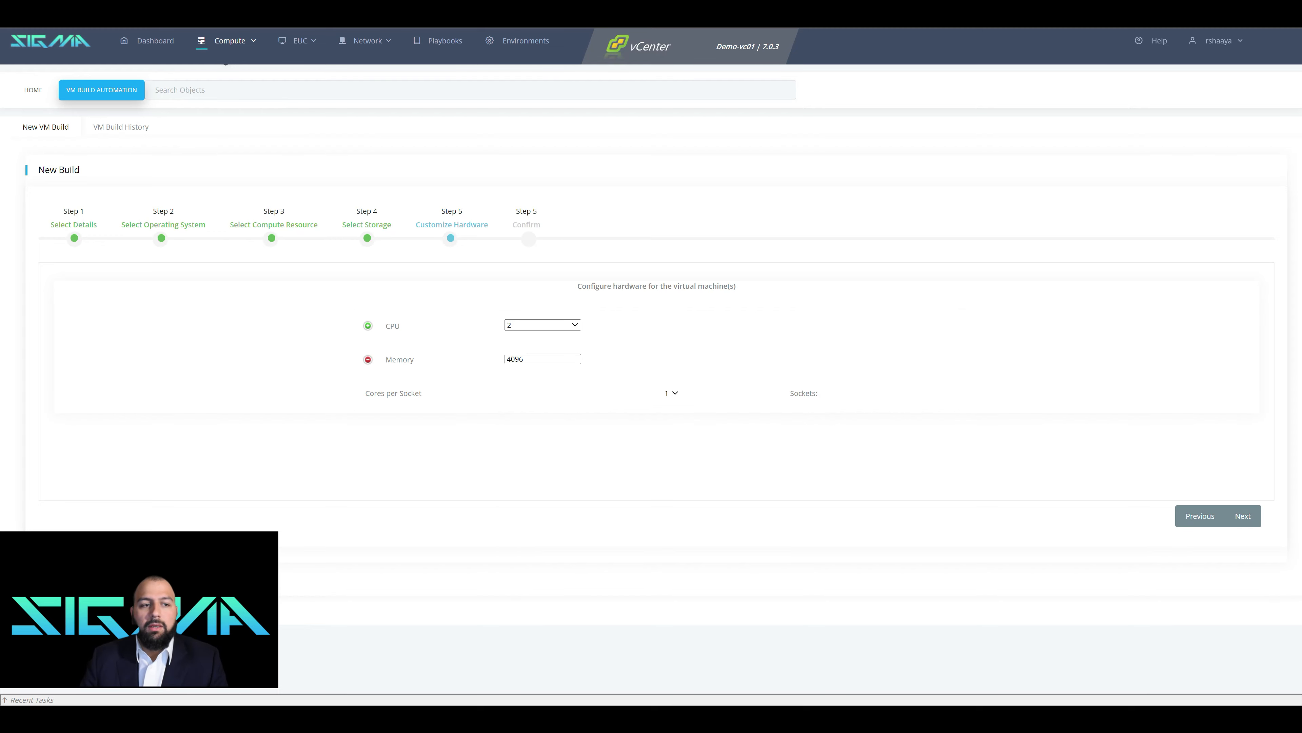
pyautogui.click(368, 359)
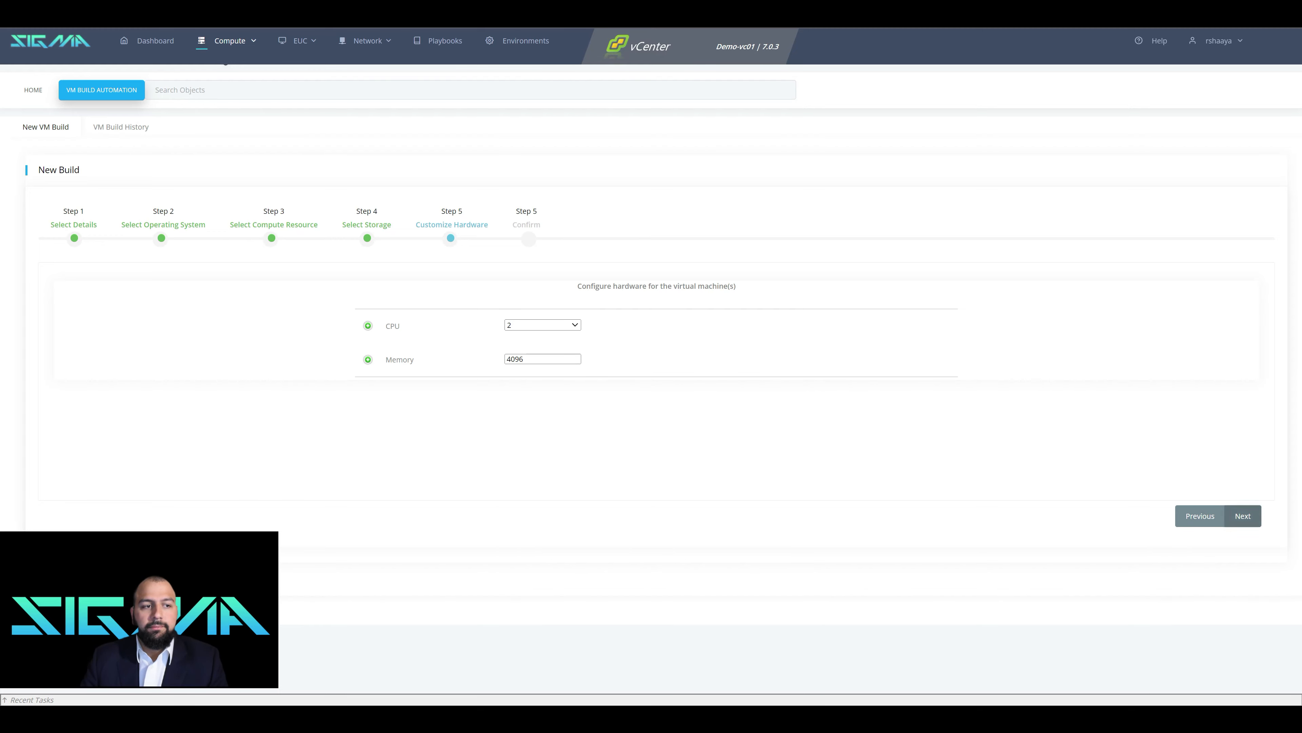
pyautogui.click(1243, 516)
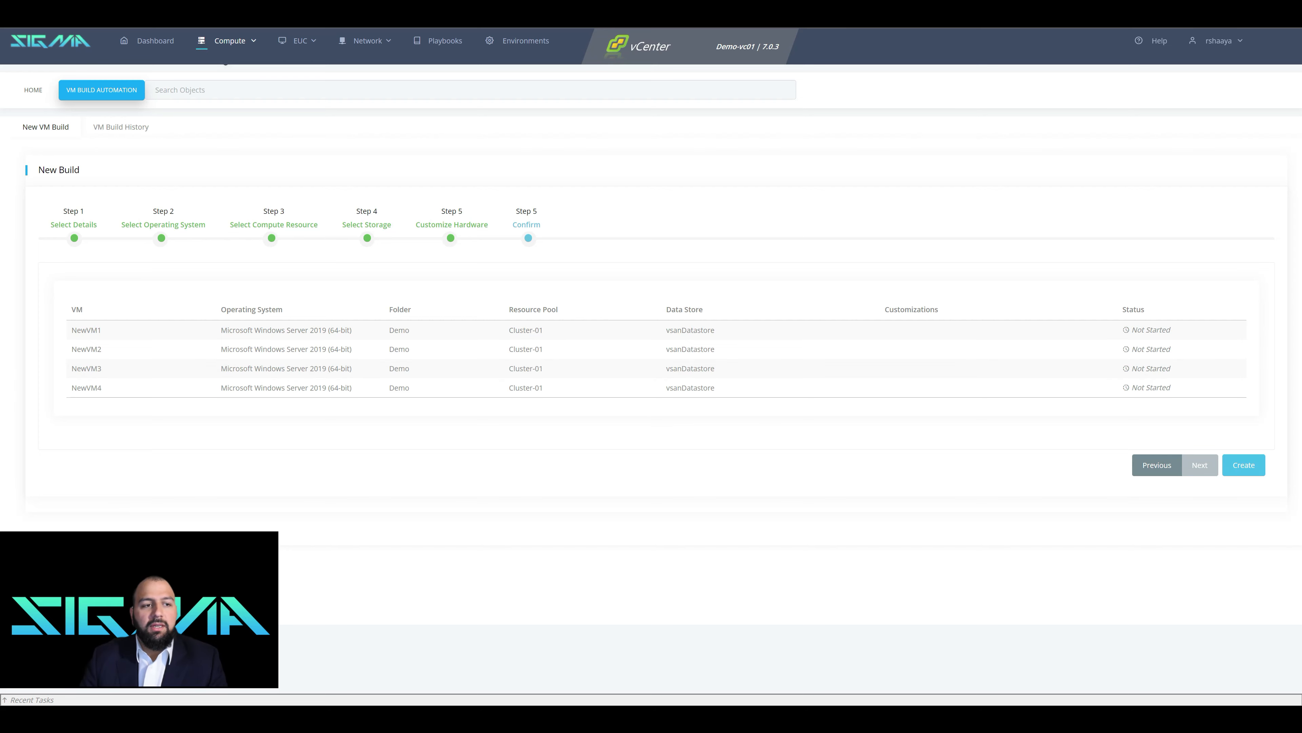
# Create NewVM1–NewVM4 and return to HOME once all show Build Complete
pyautogui.click(1244, 465)
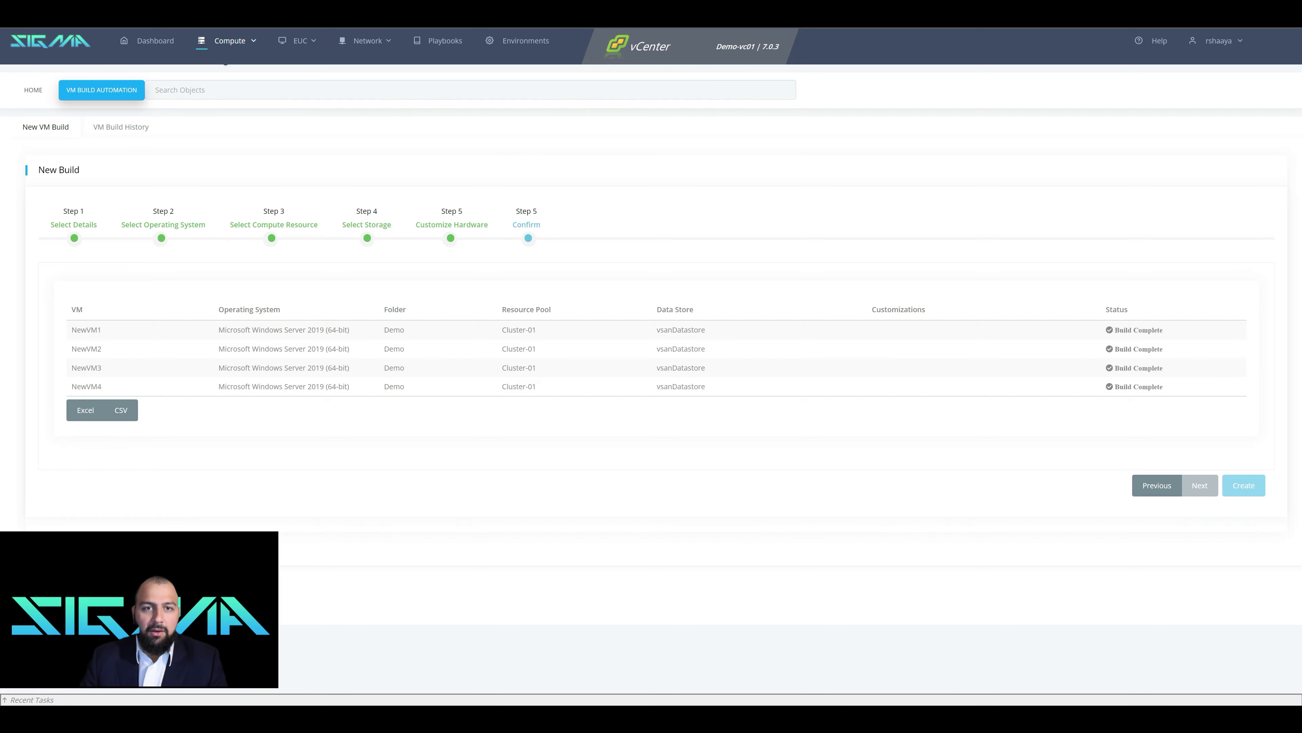
pyautogui.click(33, 90)
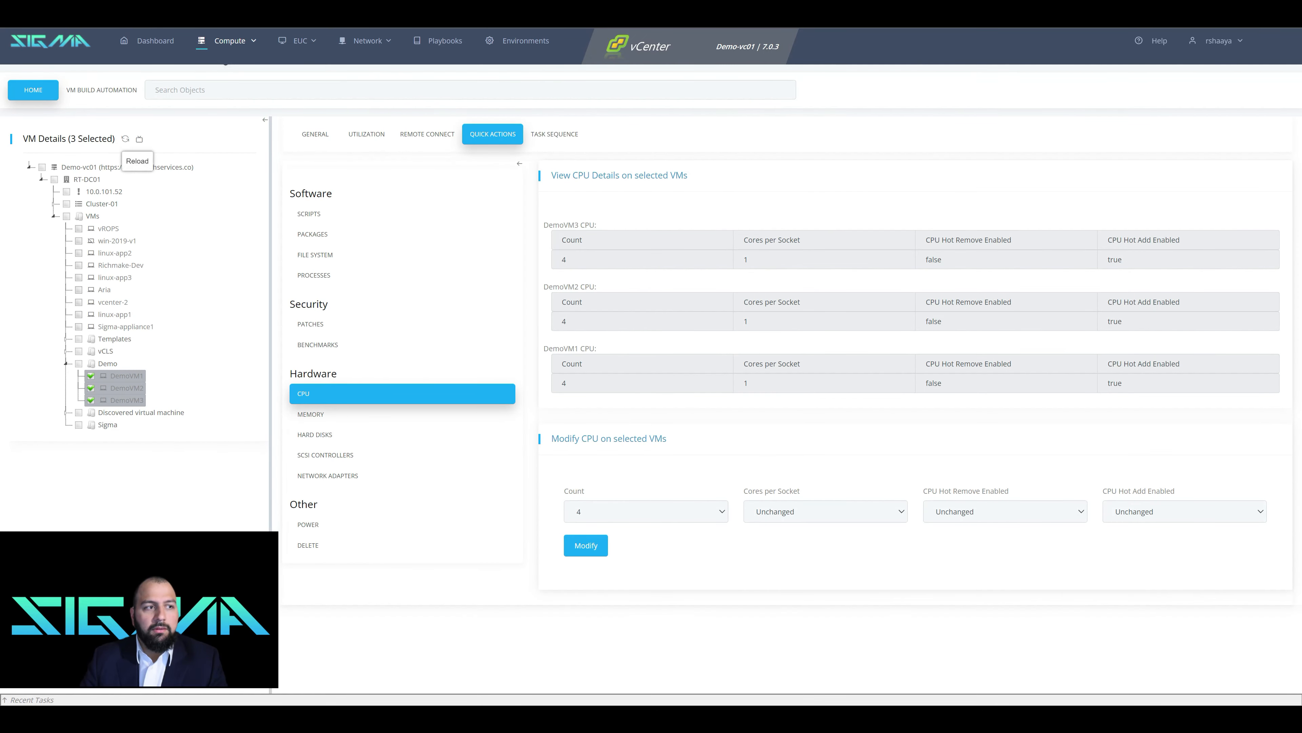
# Replace DemoVM1–3 with NewVM1, NewVM2 and NewVM3 in the selection and view their power states
pyautogui.click(125, 138)
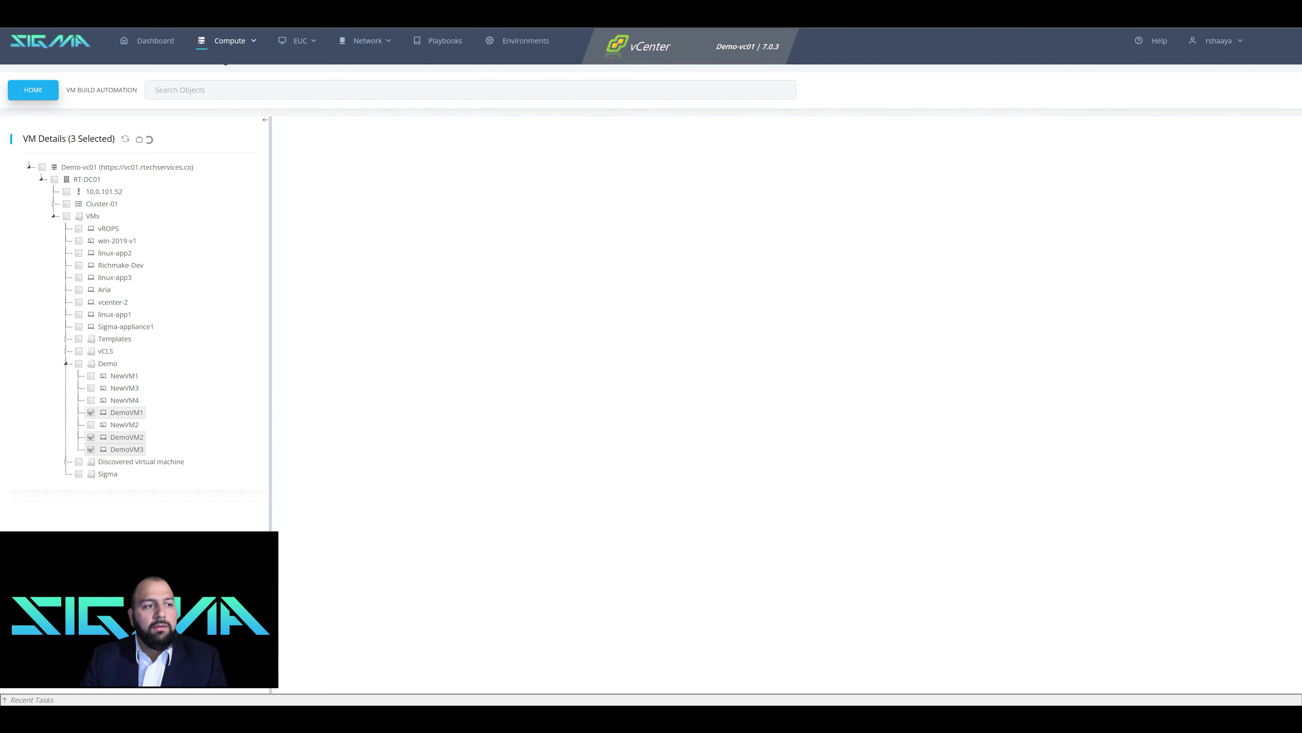
pyautogui.click(90, 412)
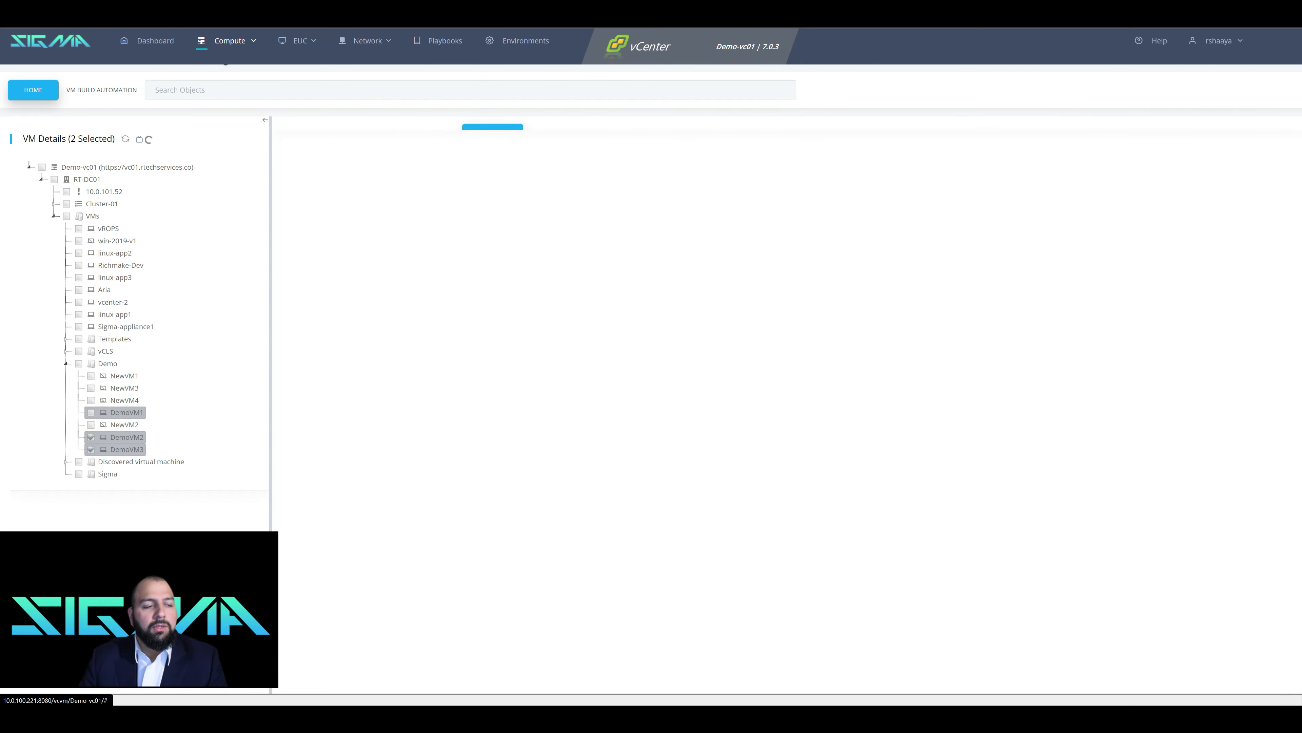
pyautogui.click(90, 437)
pyautogui.click(91, 450)
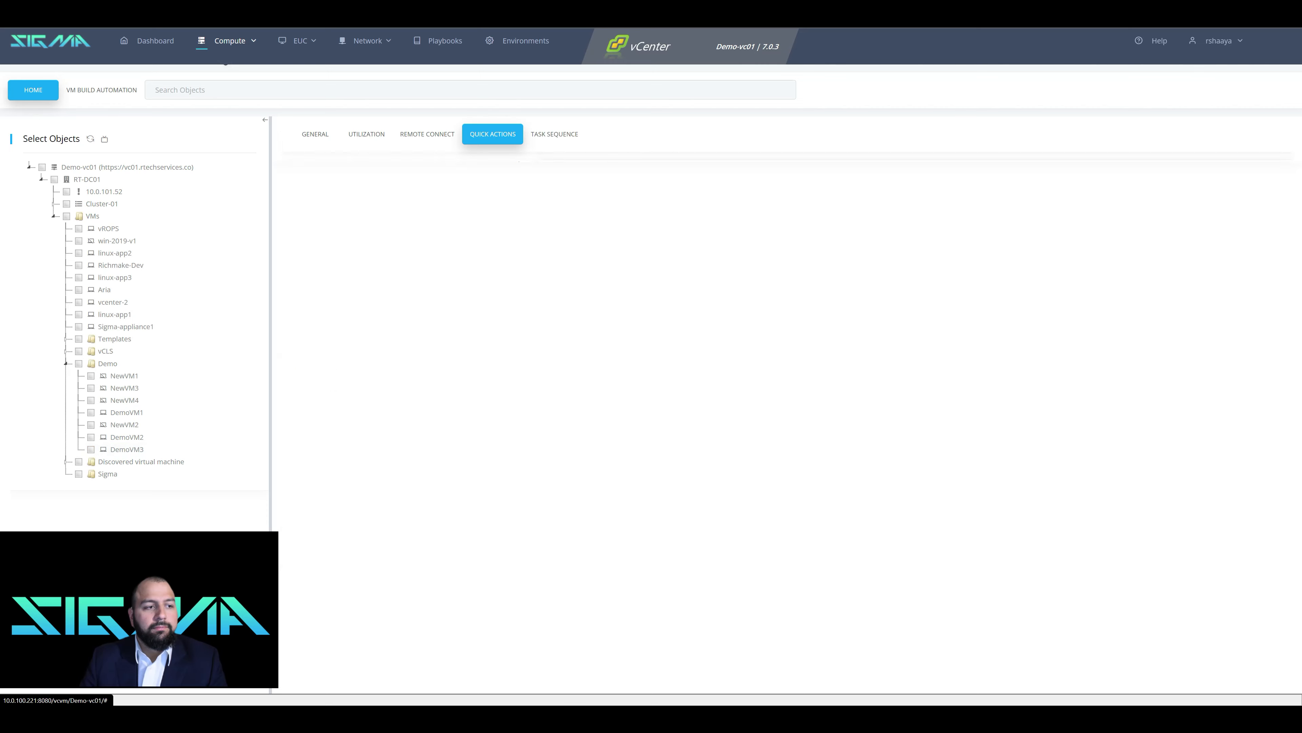
pyautogui.click(90, 375)
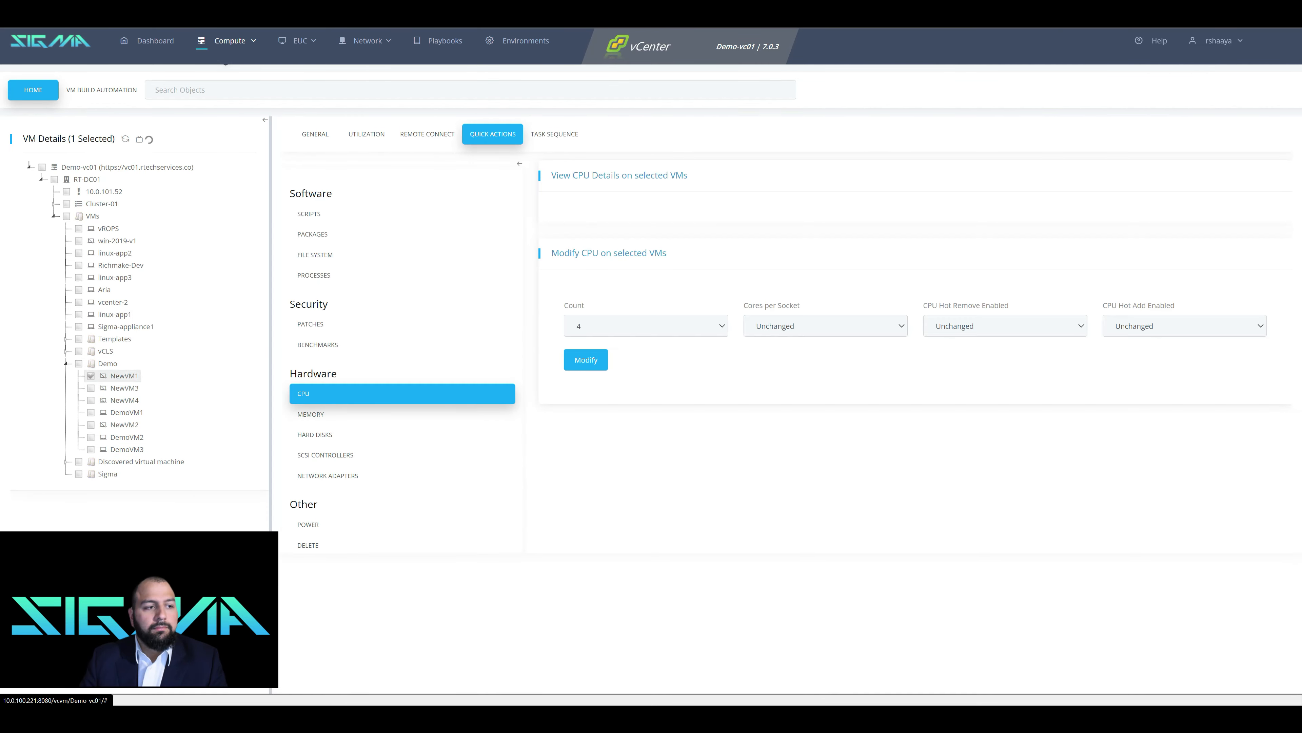
pyautogui.click(91, 388)
pyautogui.click(91, 424)
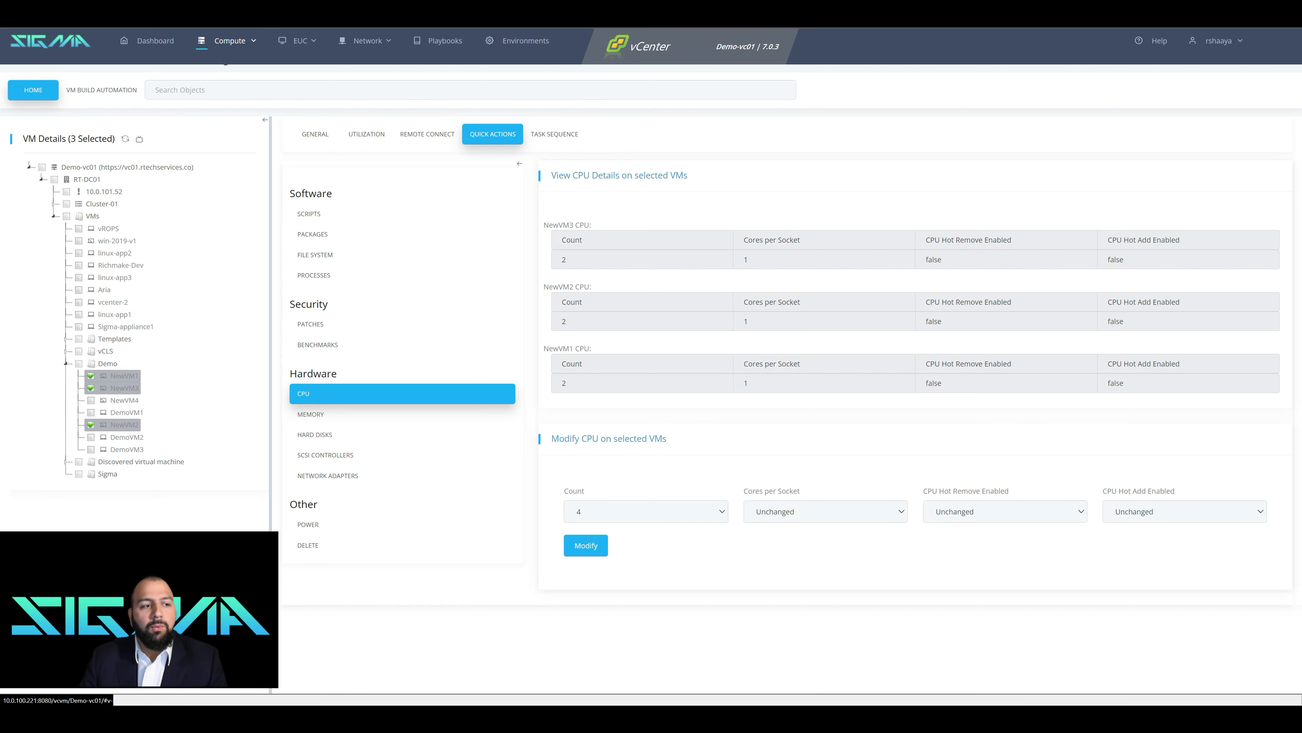
pyautogui.click(307, 525)
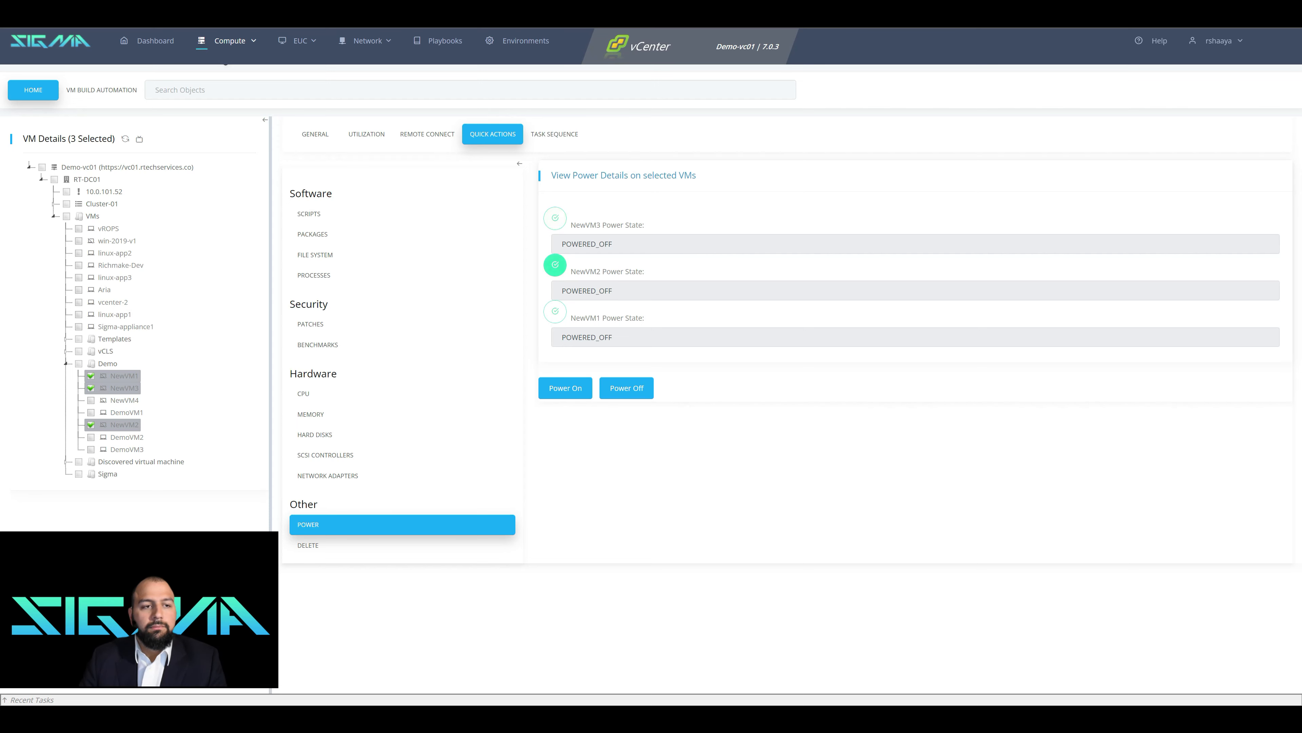
# View the new VMs' web consoles, each showing "Operating System not found"
pyautogui.click(427, 134)
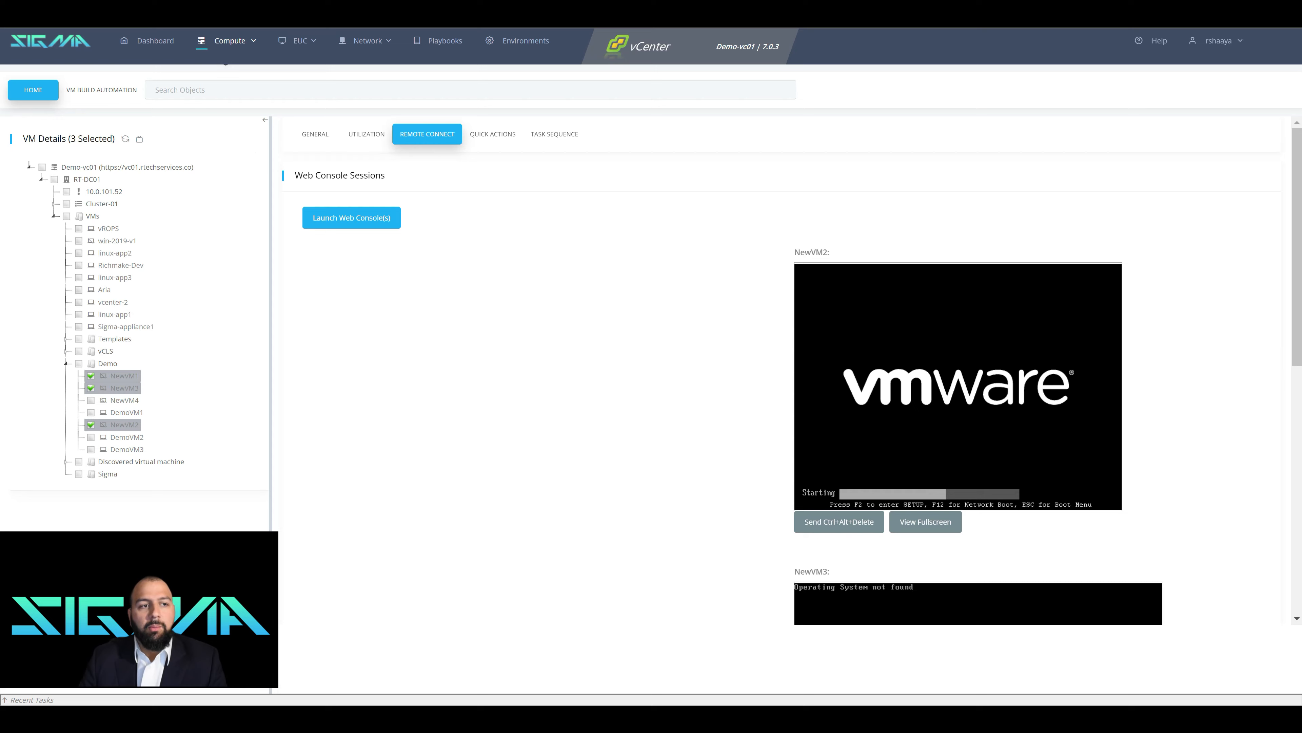
pyautogui.scroll(-5, 790, 359)
pyautogui.scroll(-2, 790, 359)
pyautogui.scroll(9, 790, 359)
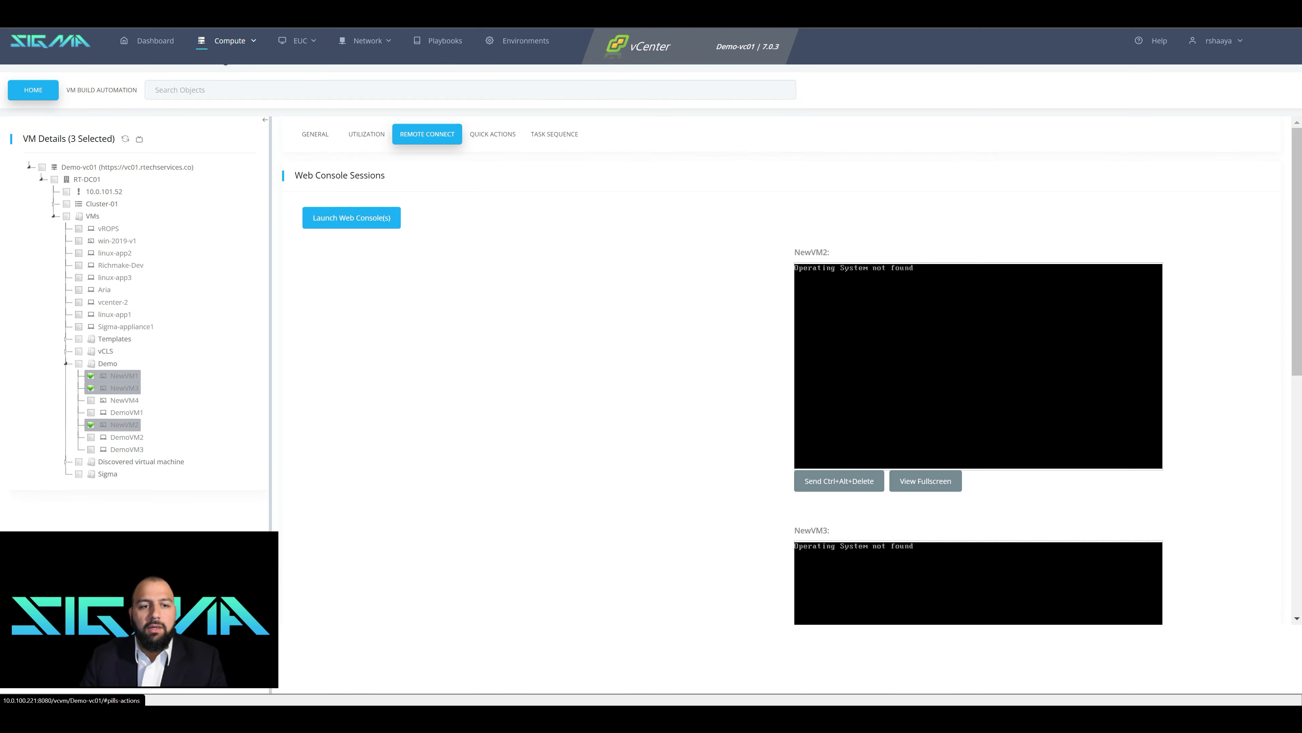
# Bring up the DELETE action for NewVM1–NewVM3
pyautogui.click(492, 134)
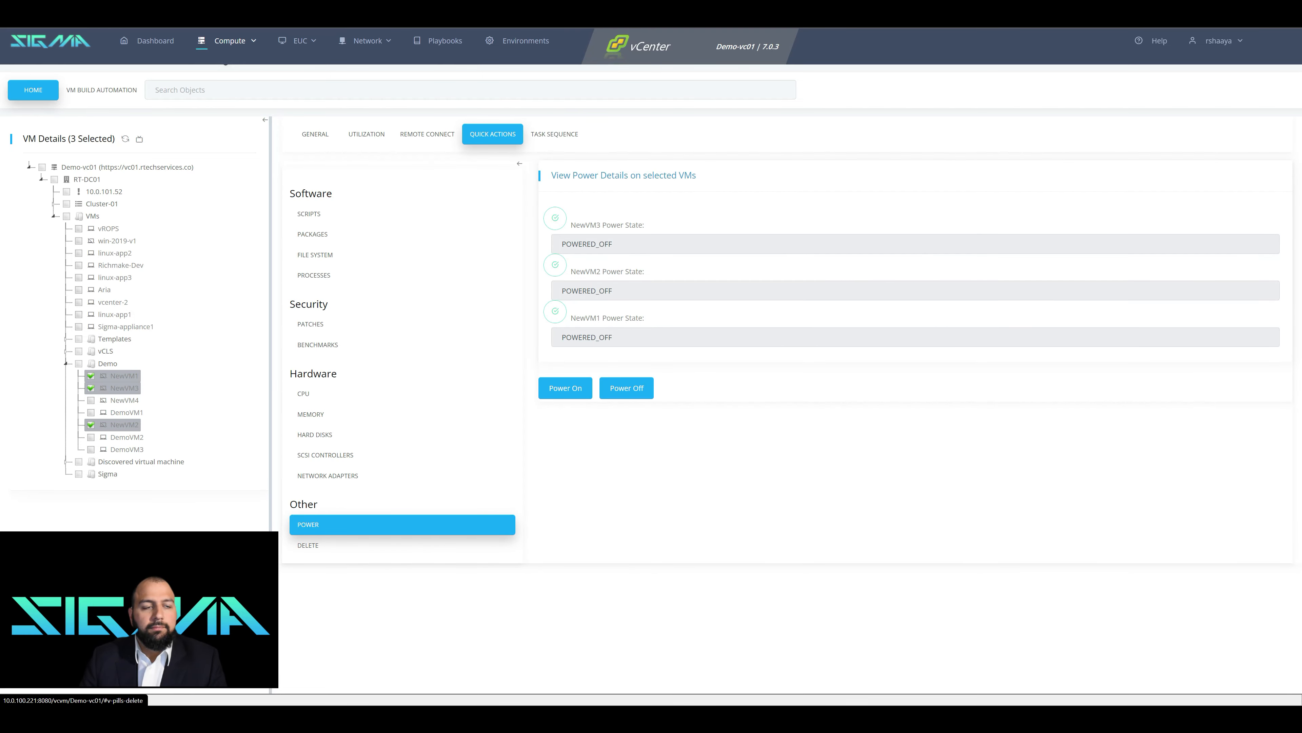
pyautogui.click(308, 545)
pyautogui.click(308, 524)
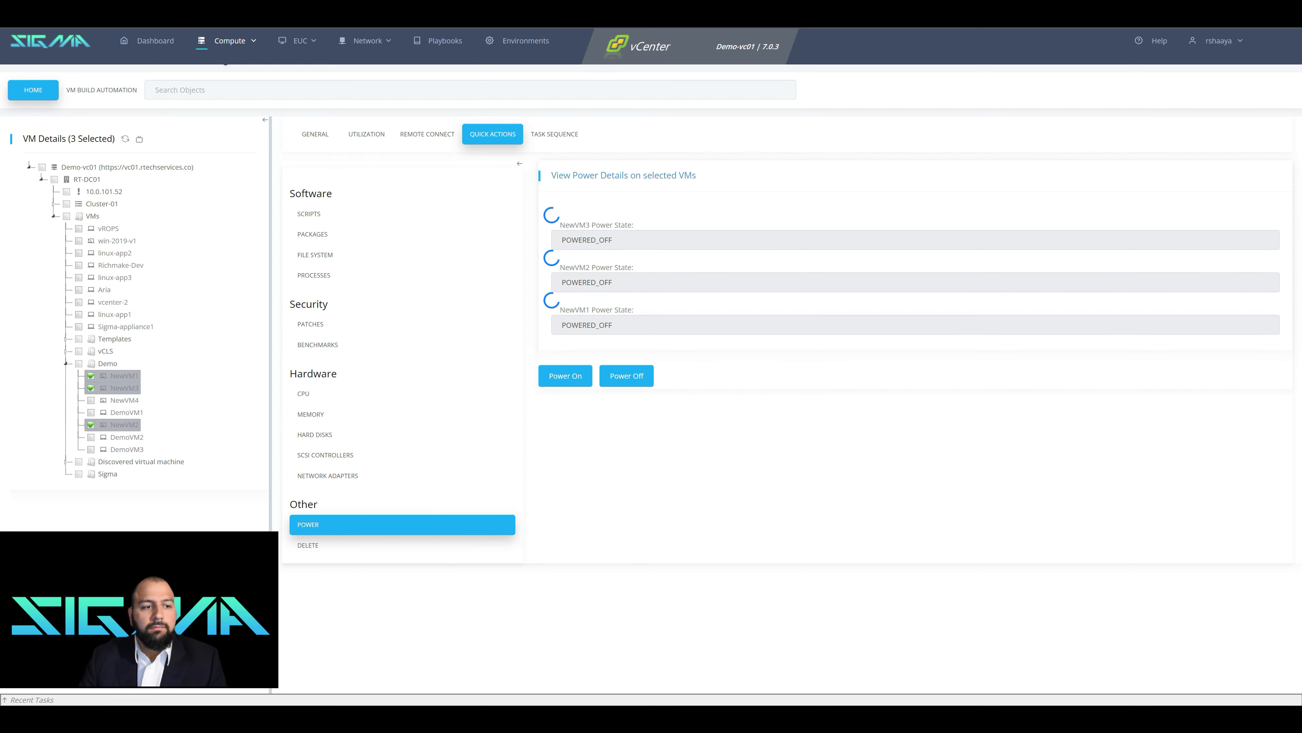
pyautogui.click(308, 544)
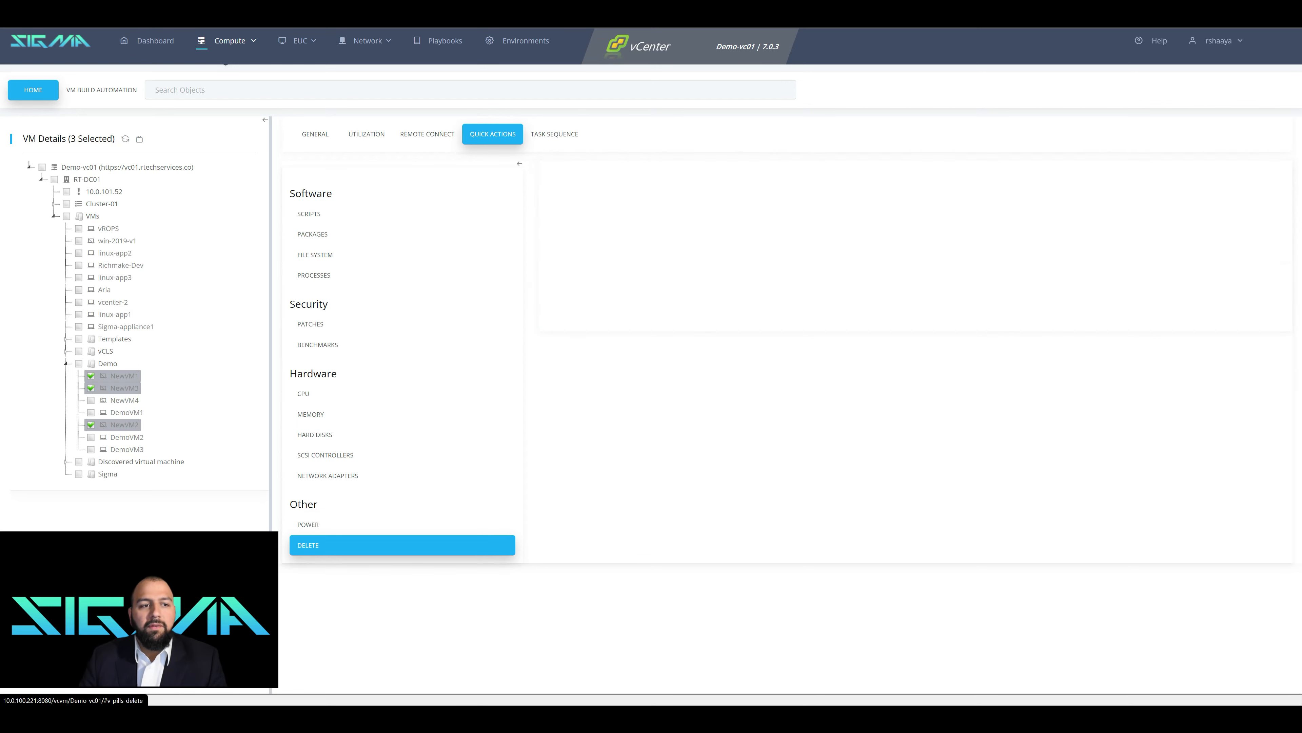
# Delete the selected NewVM1, NewVM2 and NewVM3 from Demo, then go to VM Build Automation
pyautogui.click(559, 318)
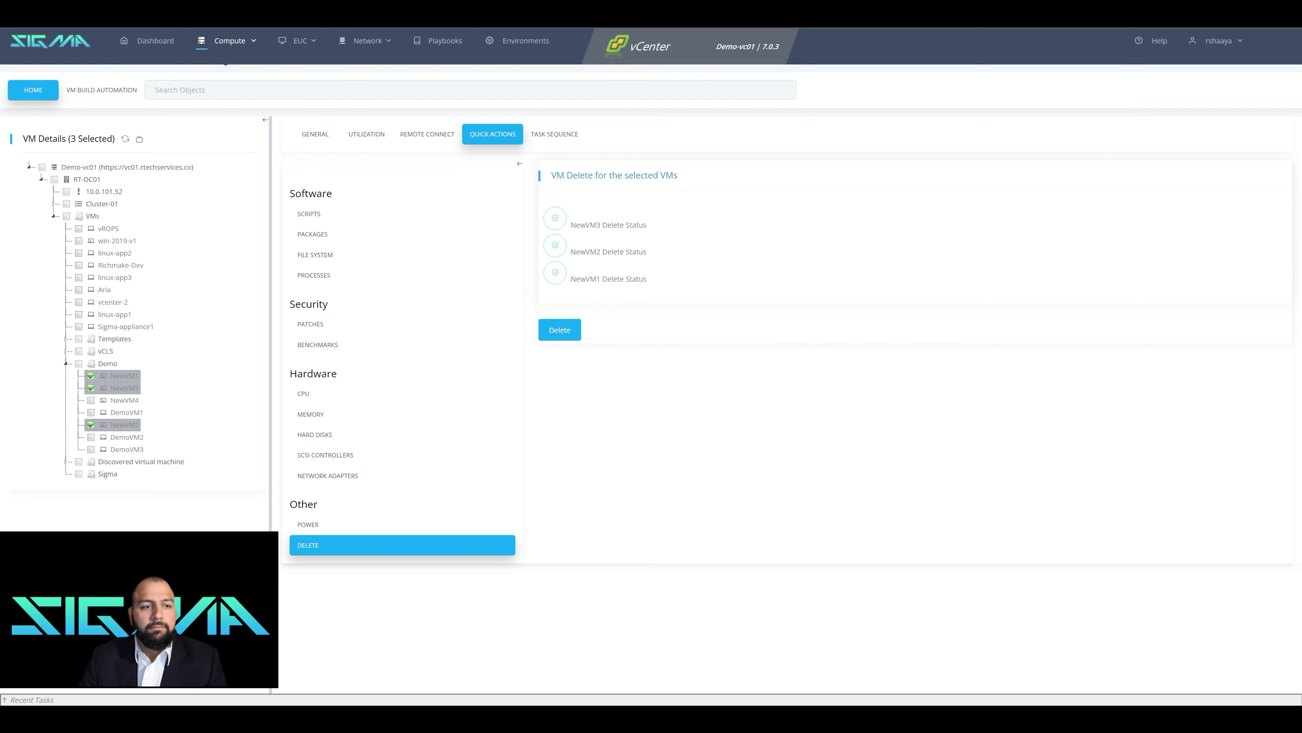
pyautogui.click(125, 139)
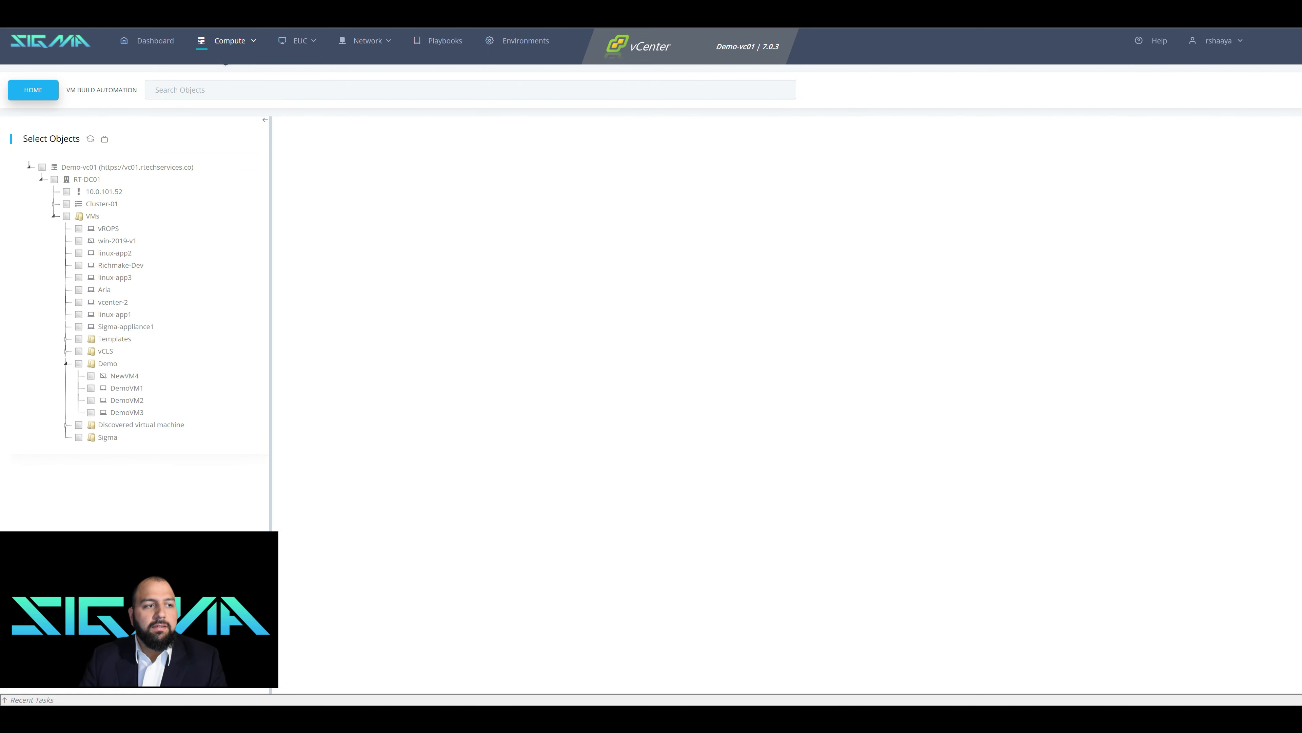
pyautogui.click(101, 90)
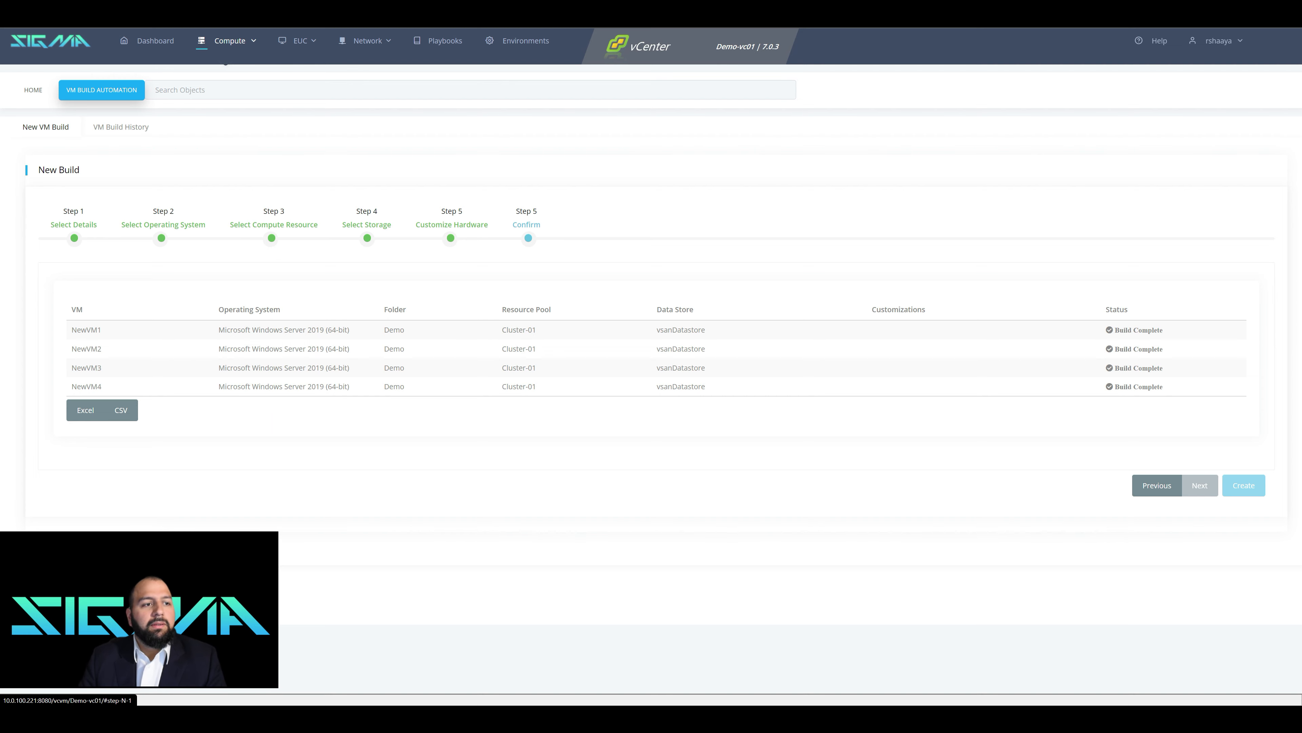
# Configure a Create From Template build named TemplateVM with a VM count of 3
pyautogui.click(74, 226)
pyautogui.click(102, 316)
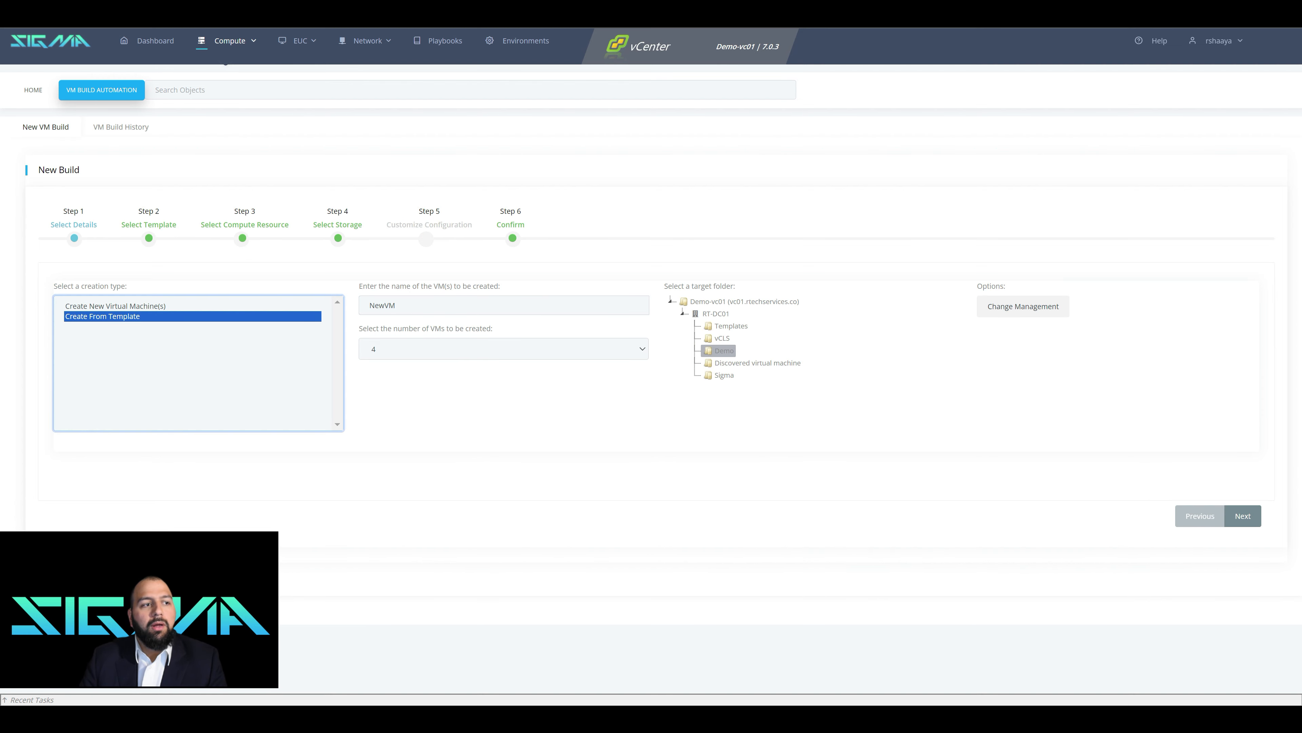
pyautogui.press('Tab')
pyautogui.write('Temp')
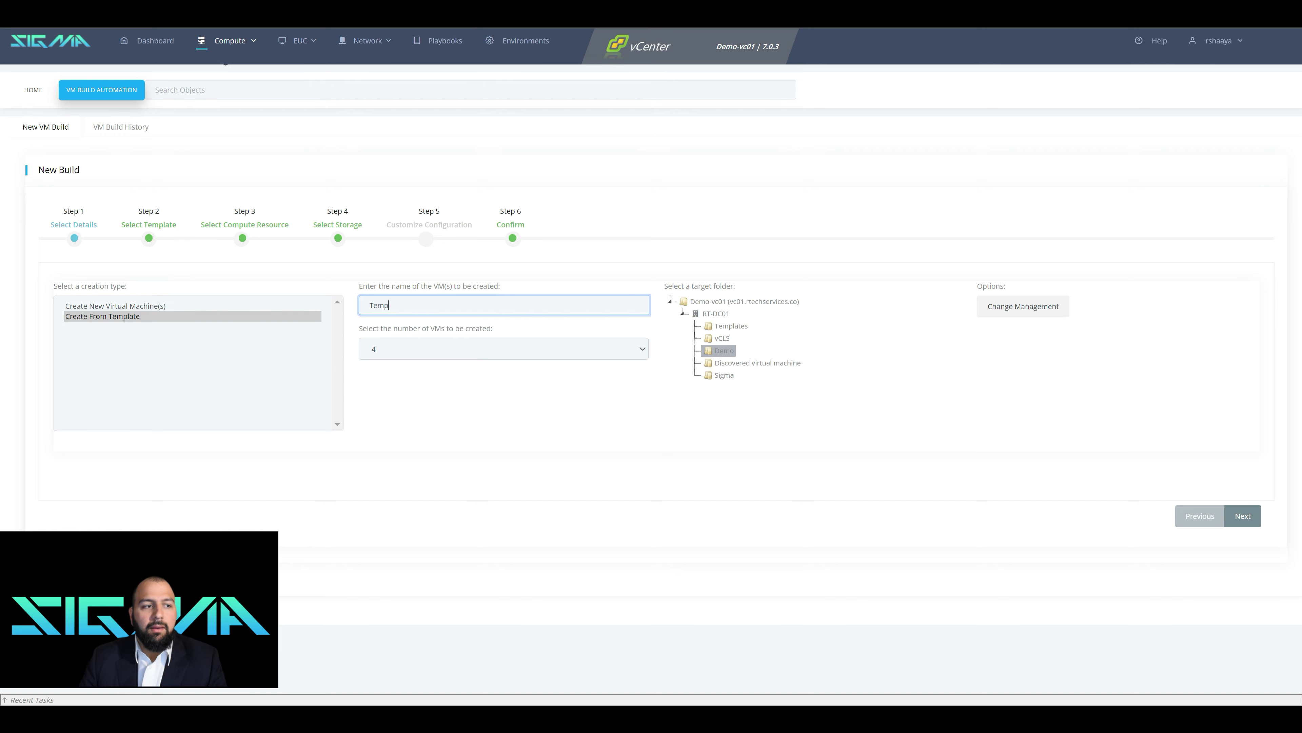
pyautogui.write('la')
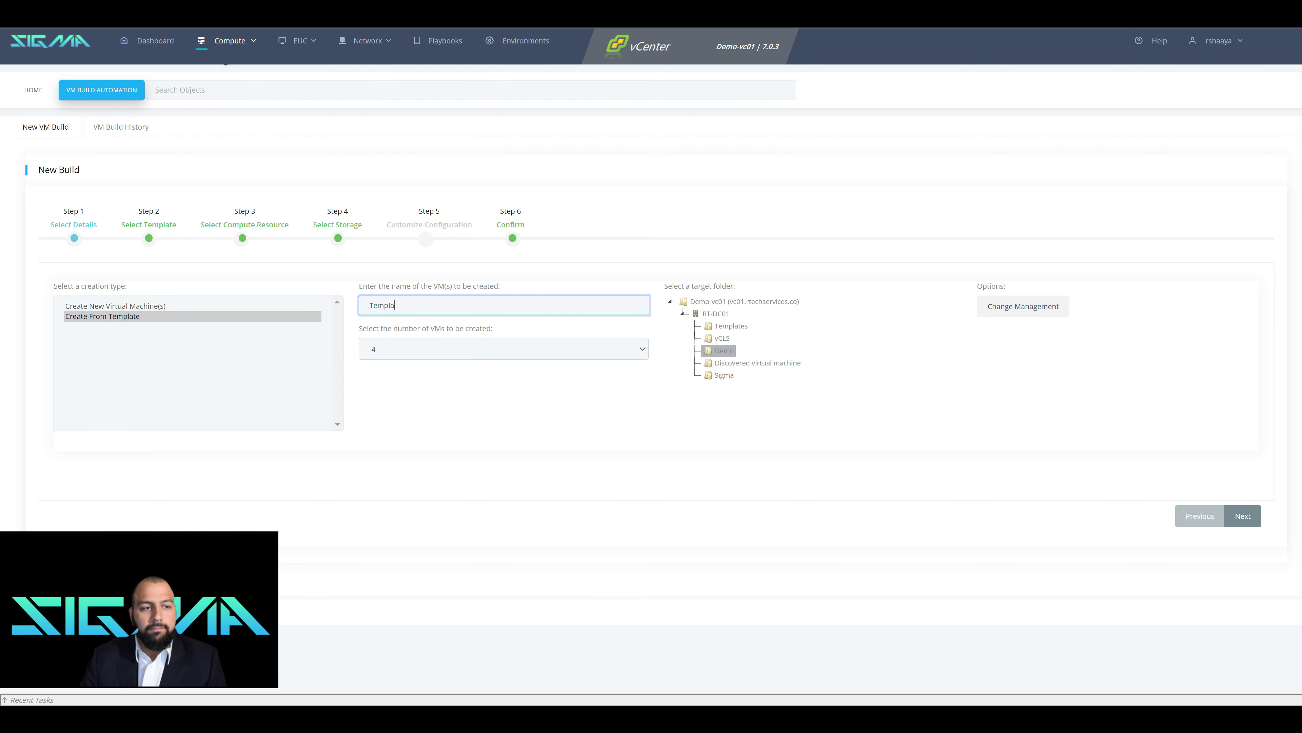
pyautogui.write('teVM')
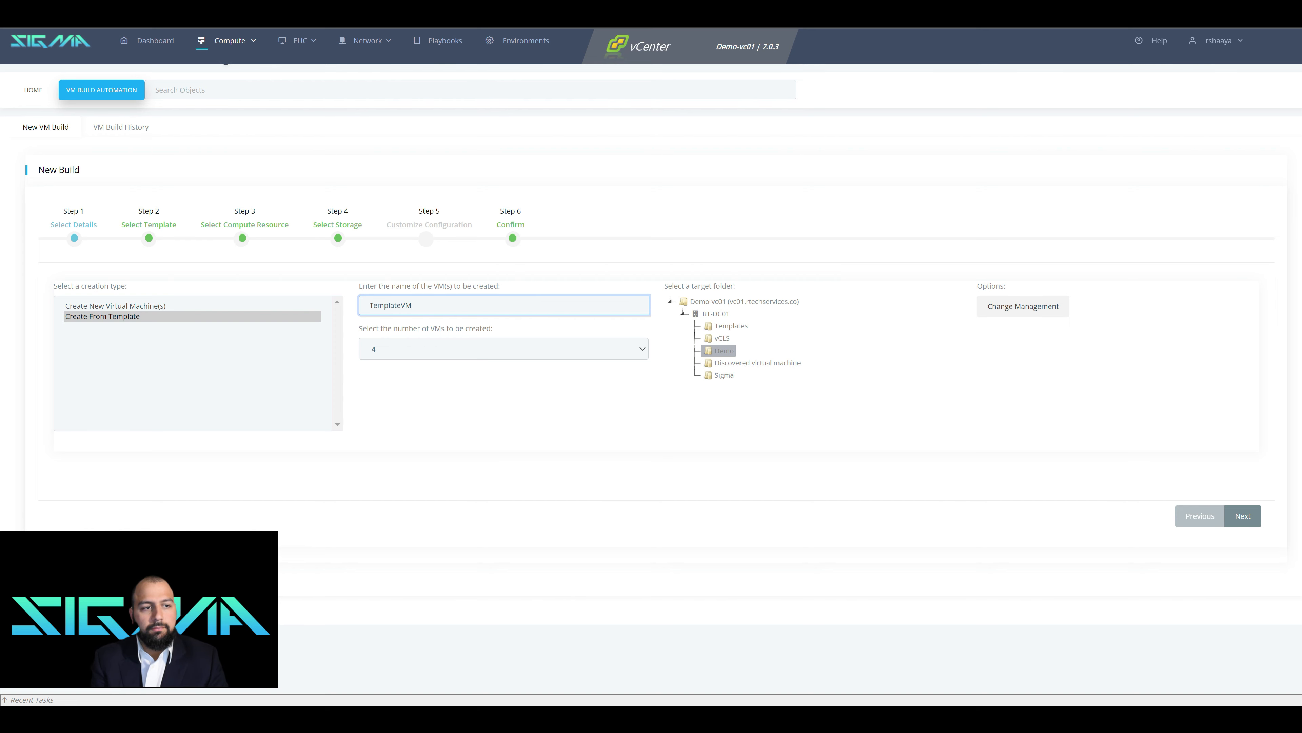
pyautogui.click(504, 349)
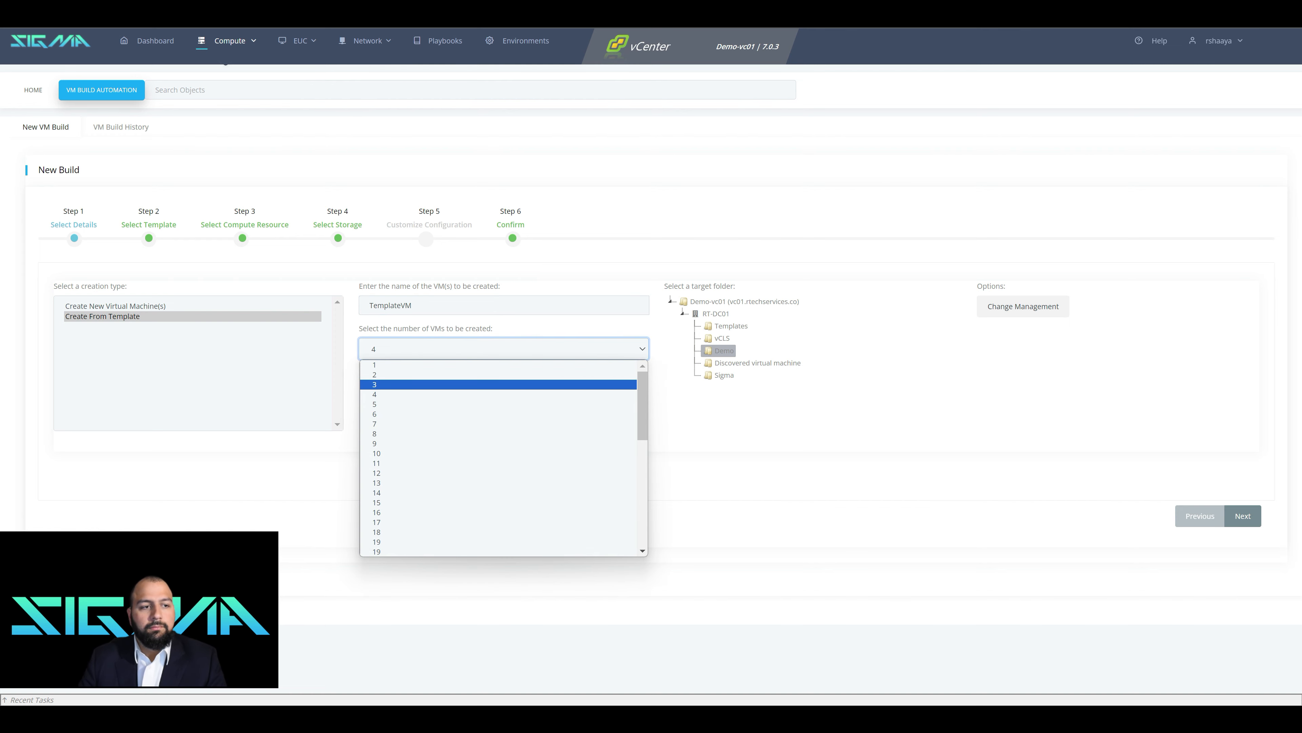
pyautogui.click(498, 385)
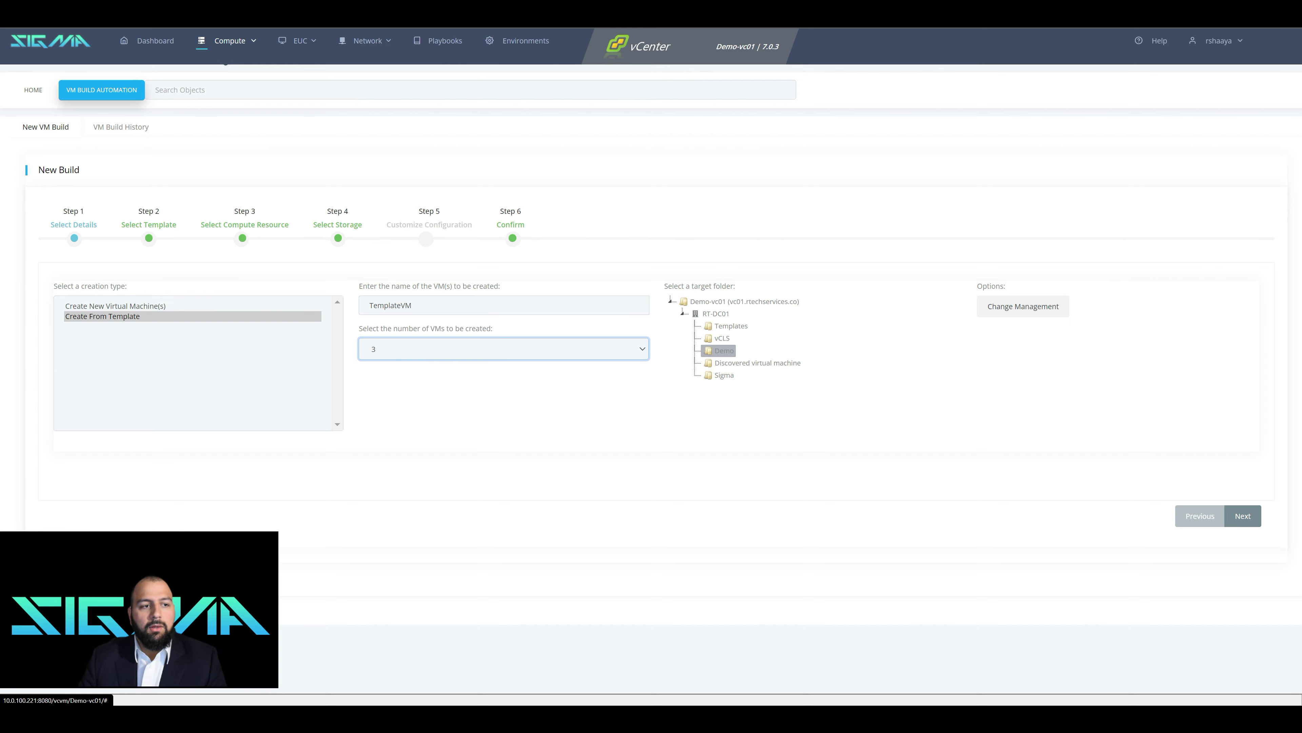
pyautogui.click(1243, 516)
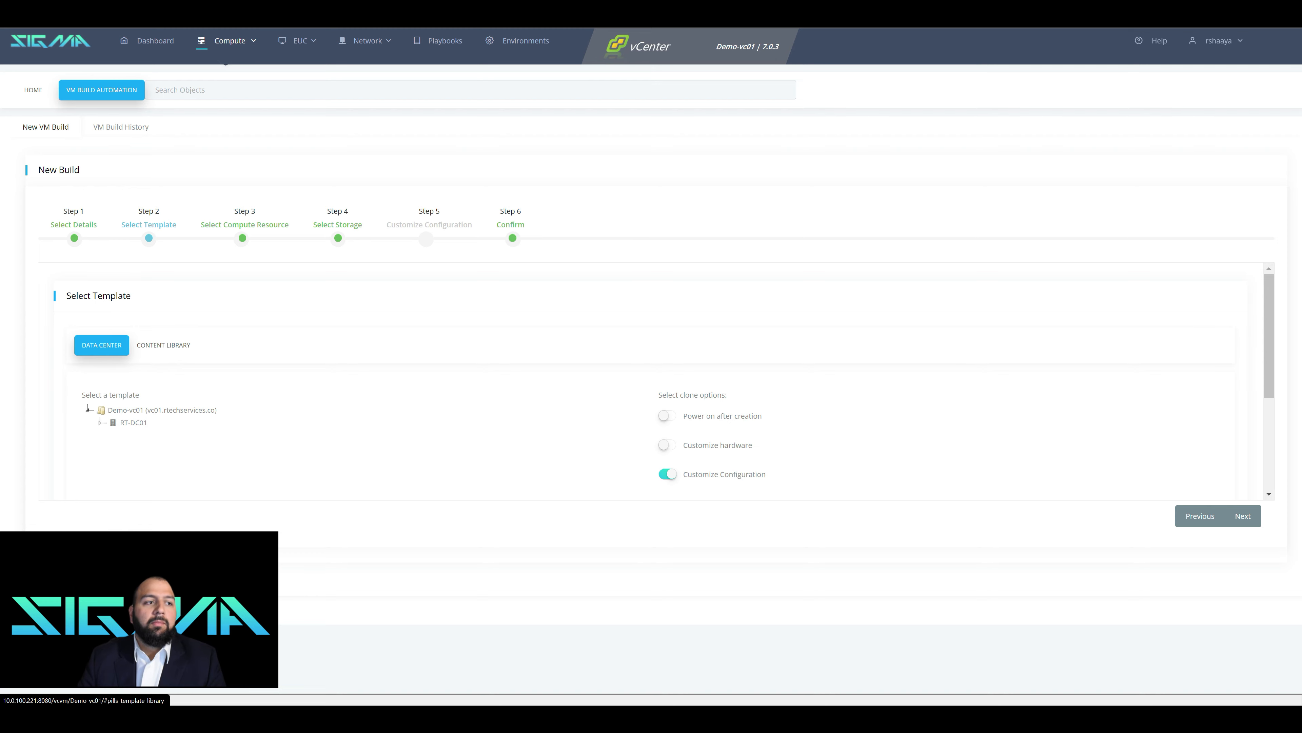
# Pick the Win-2019-v1 template under RT-DC01 > Templates and enable power on after creation
pyautogui.scroll(-1, 118, 390)
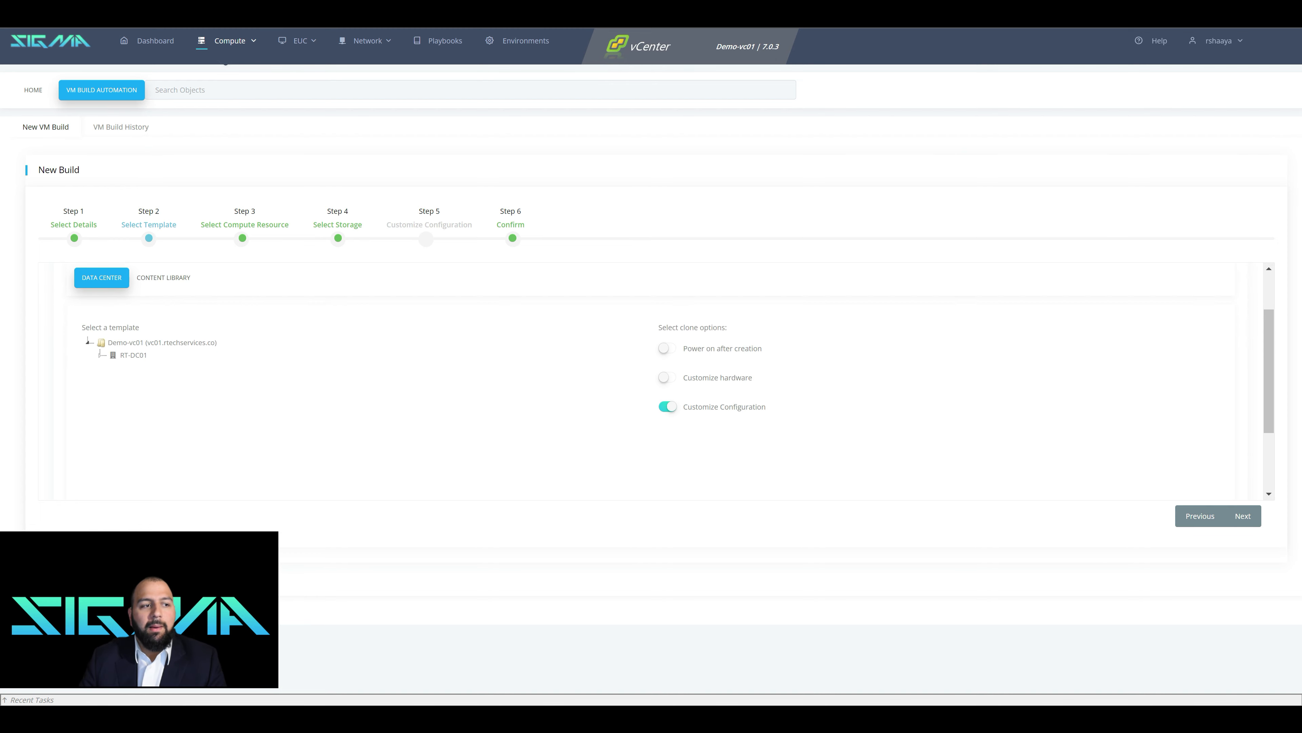
pyautogui.click(100, 354)
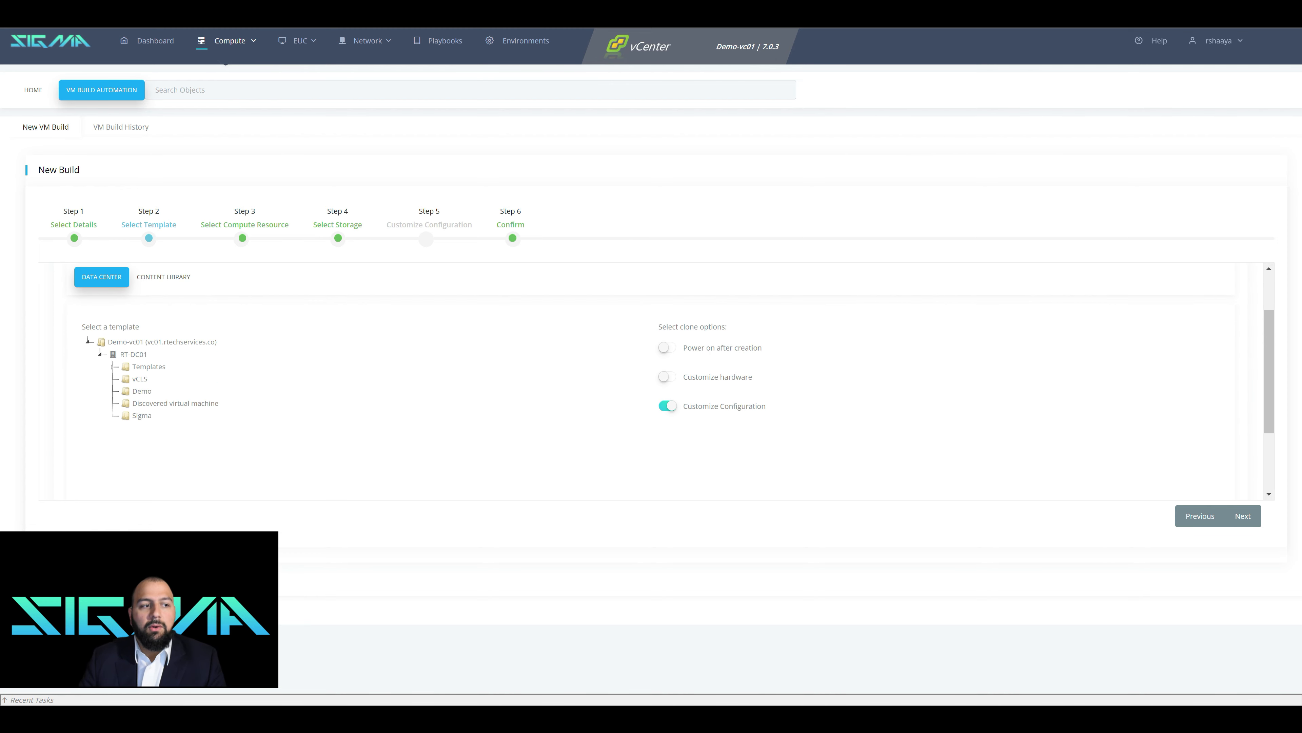
pyautogui.click(113, 366)
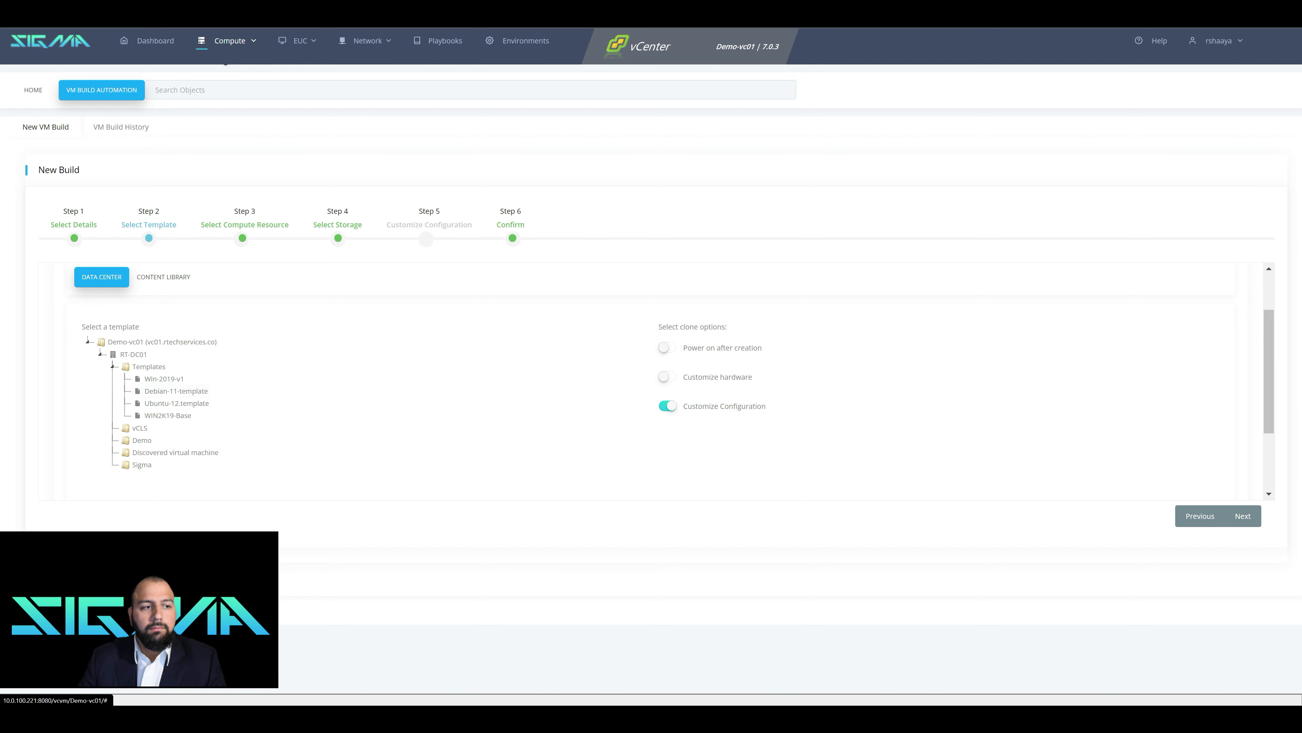
pyautogui.click(163, 380)
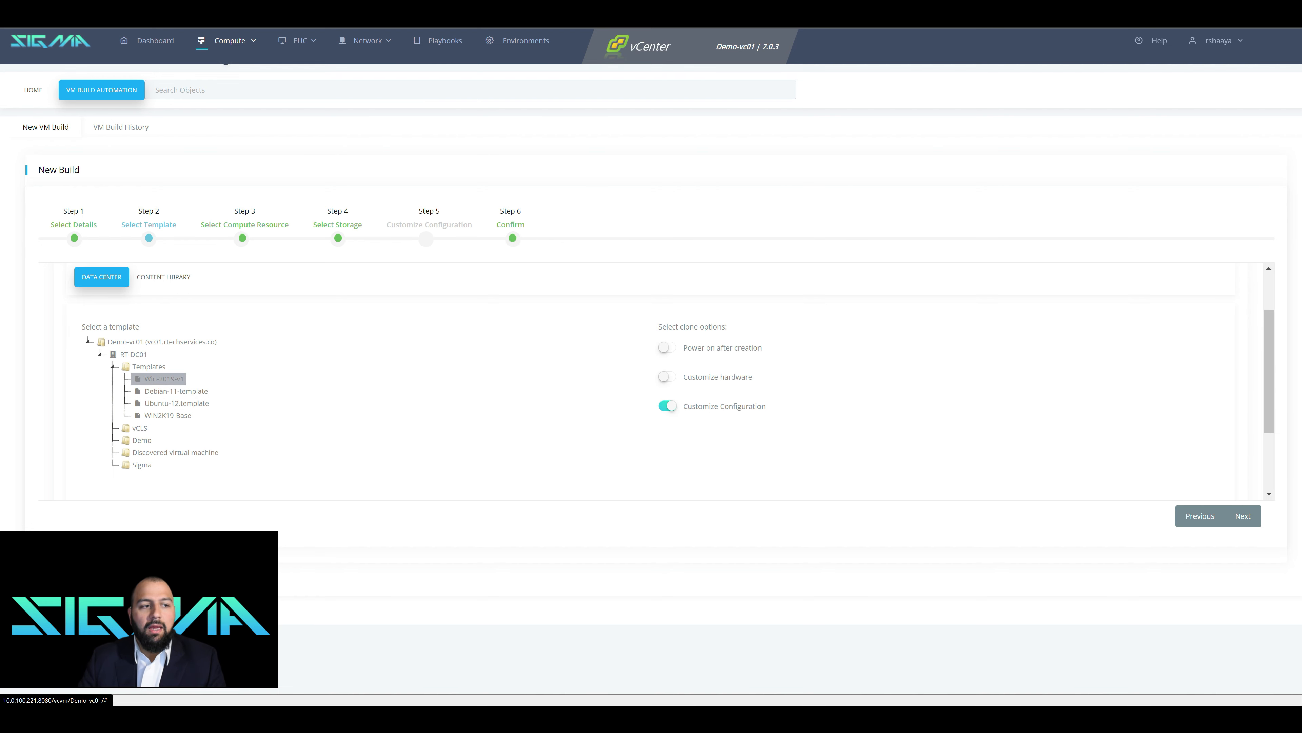
pyautogui.scroll(2, 651, 379)
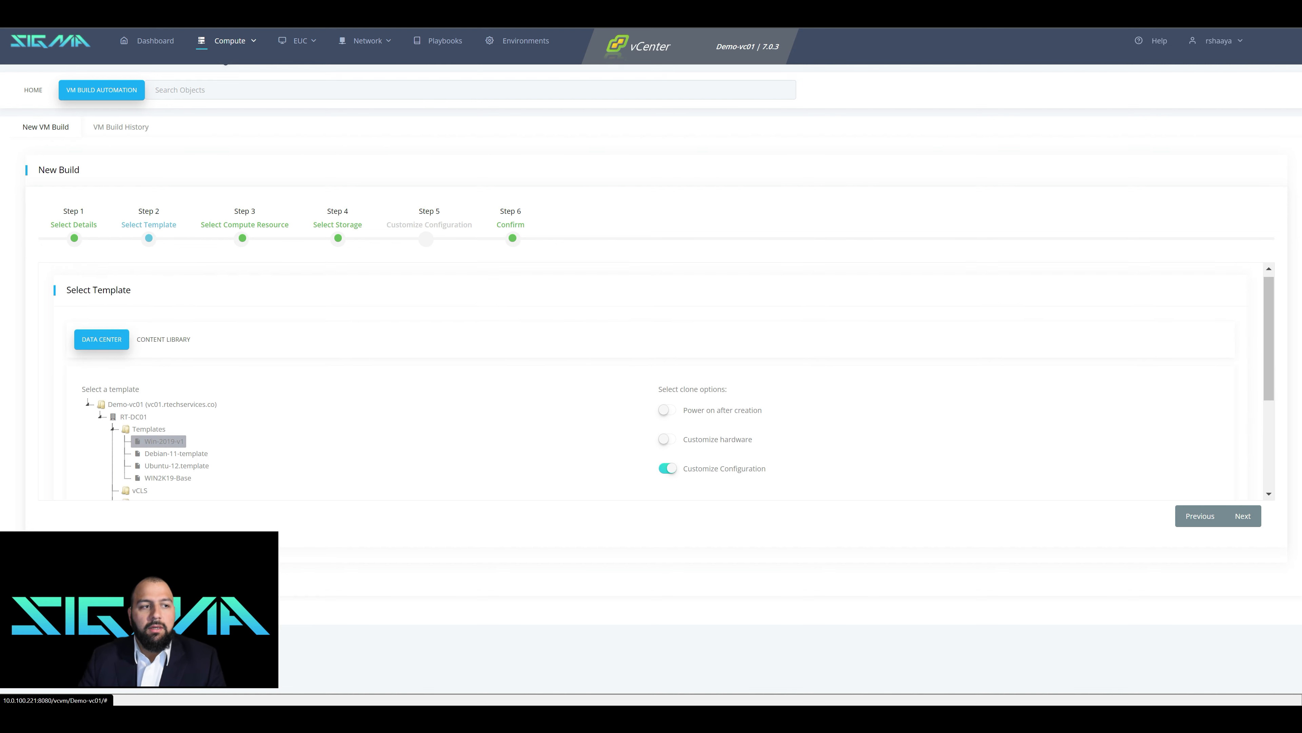
pyautogui.click(668, 416)
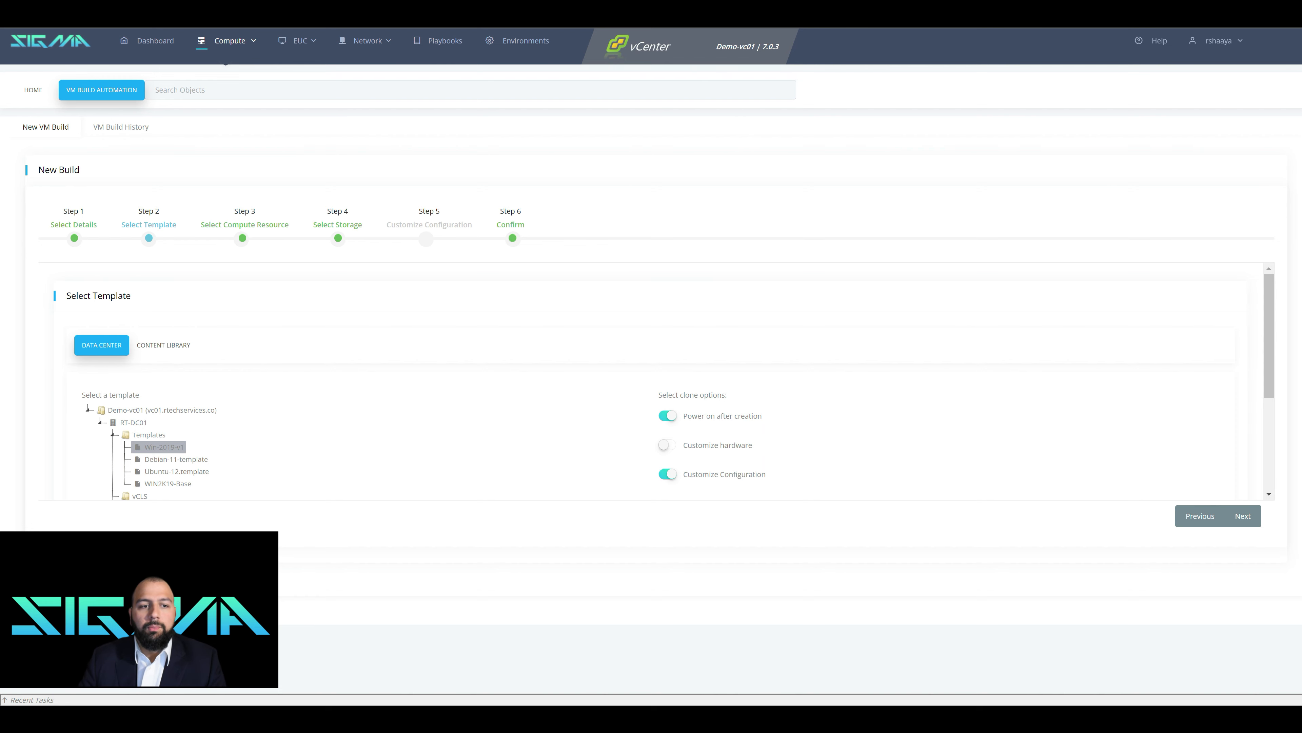
pyautogui.scroll(-1, 667, 416)
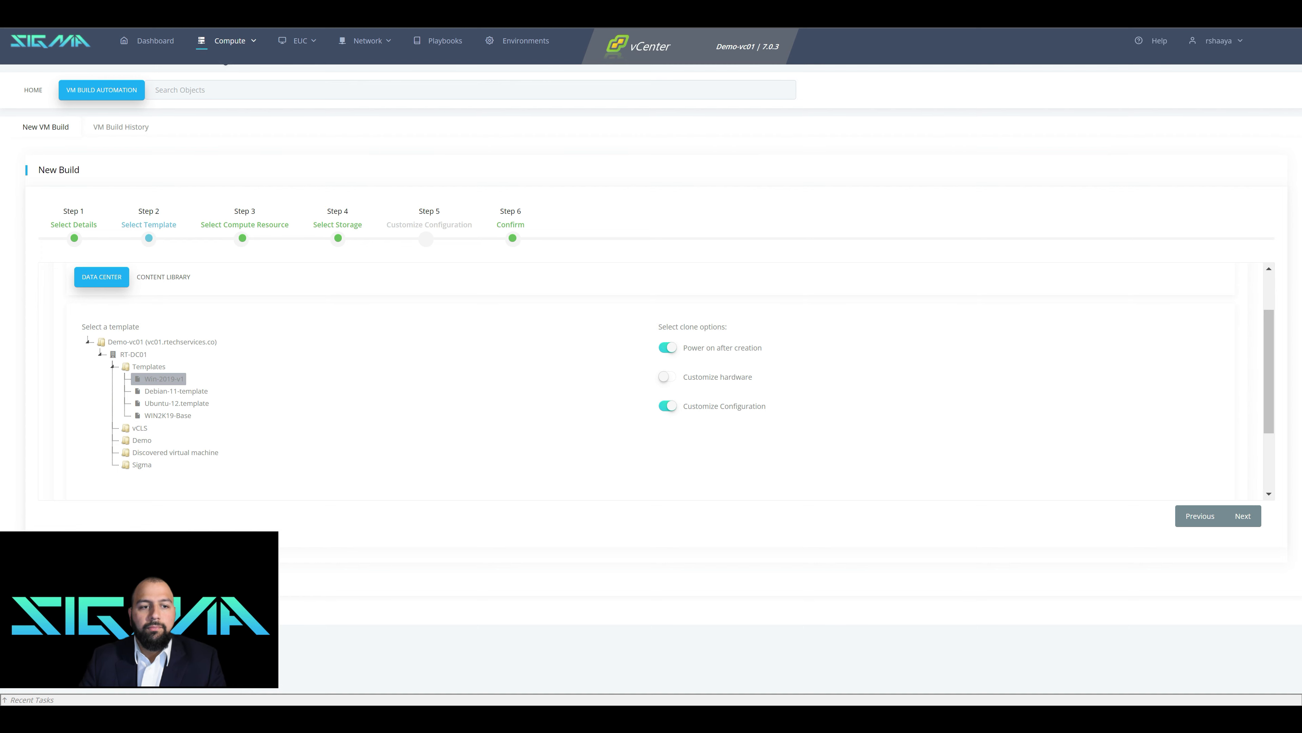
pyautogui.click(1243, 516)
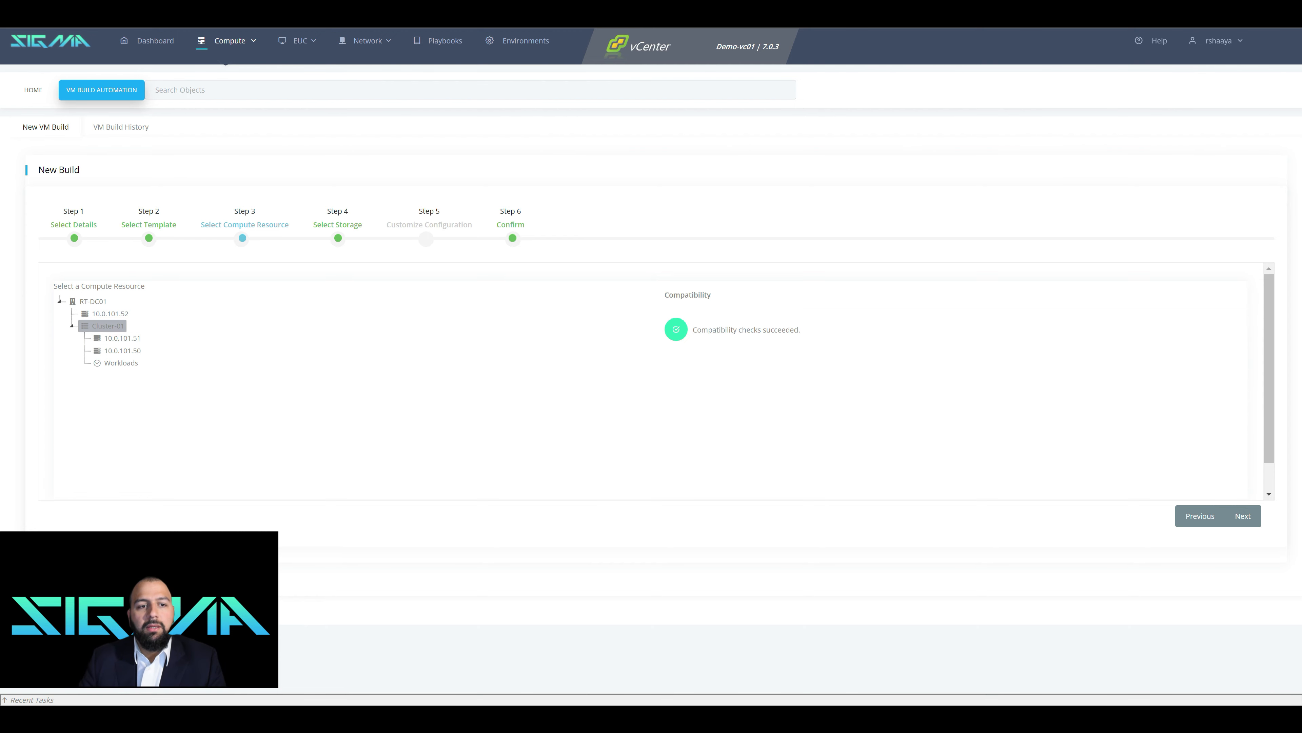
# Accept the default compute resource and store the new VMs on vsanDatastore
pyautogui.click(1243, 516)
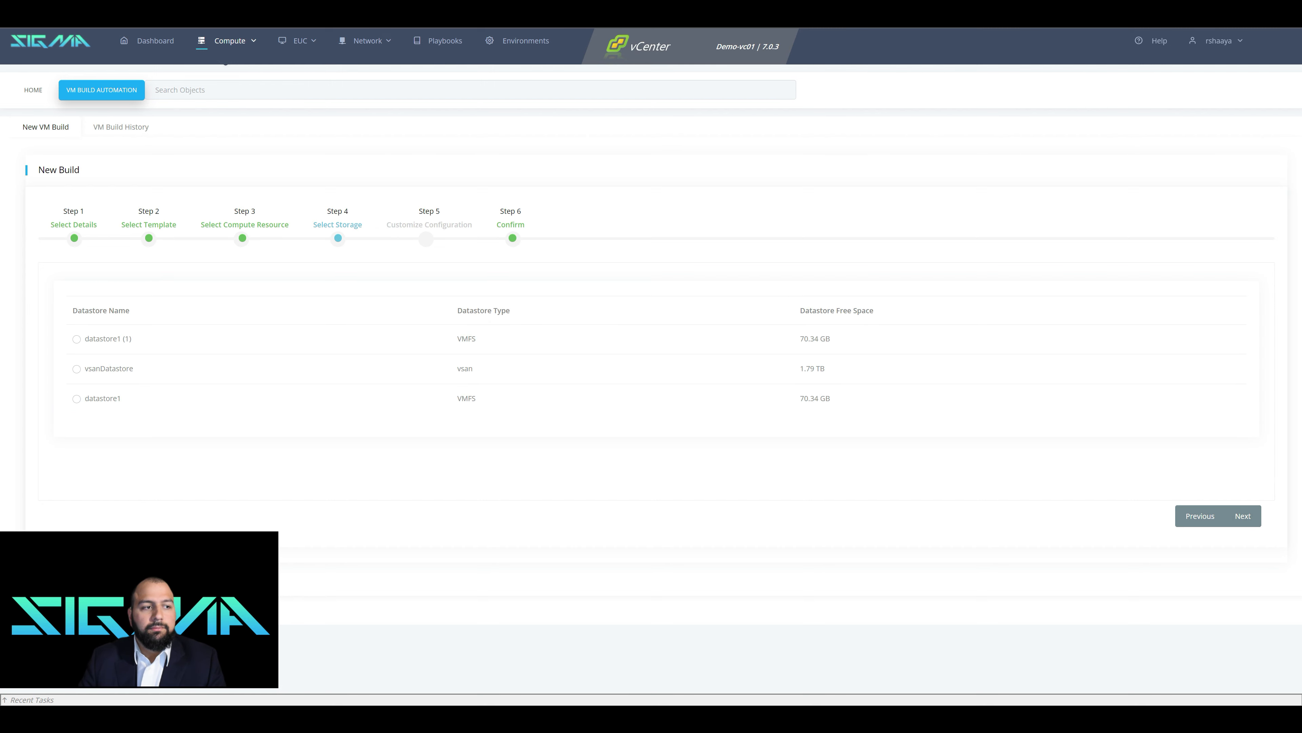
pyautogui.click(77, 369)
pyautogui.click(1243, 515)
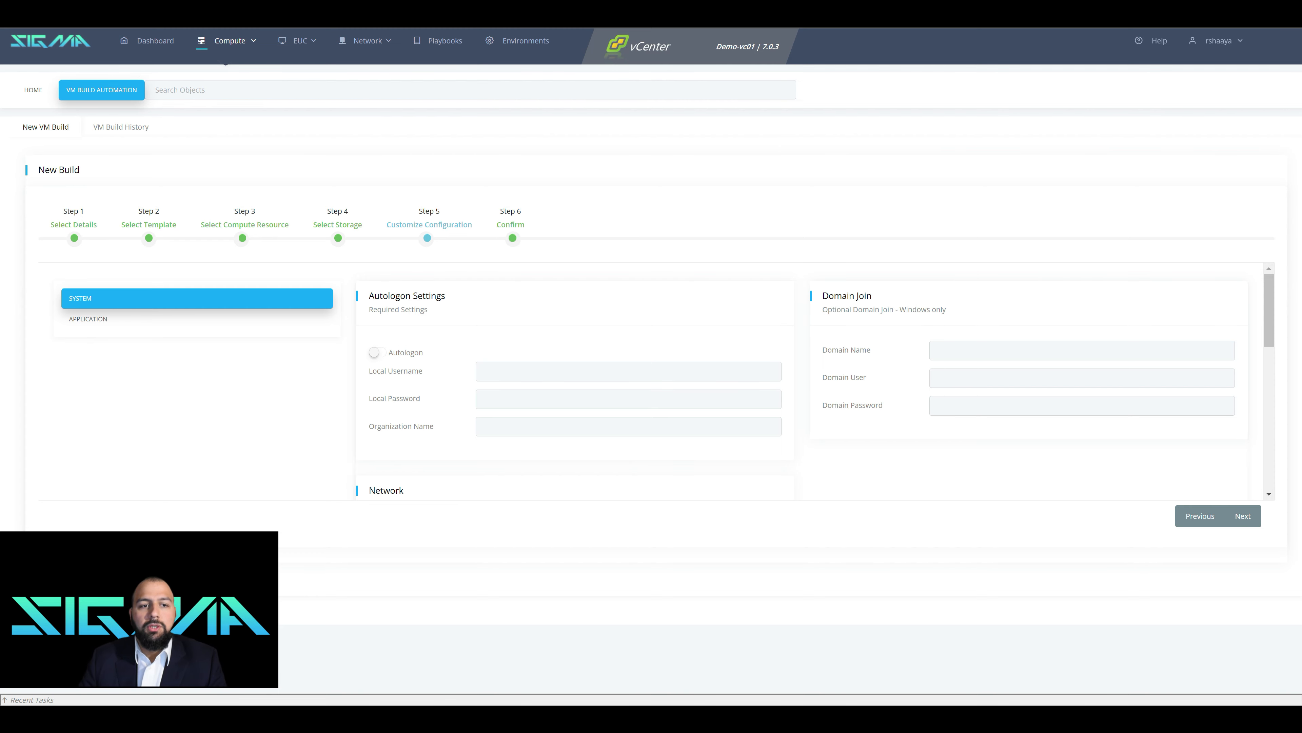
# Fill the local username and password with the saved administrator login
pyautogui.scroll(-1, 197, 308)
pyautogui.scroll(-2, 656, 381)
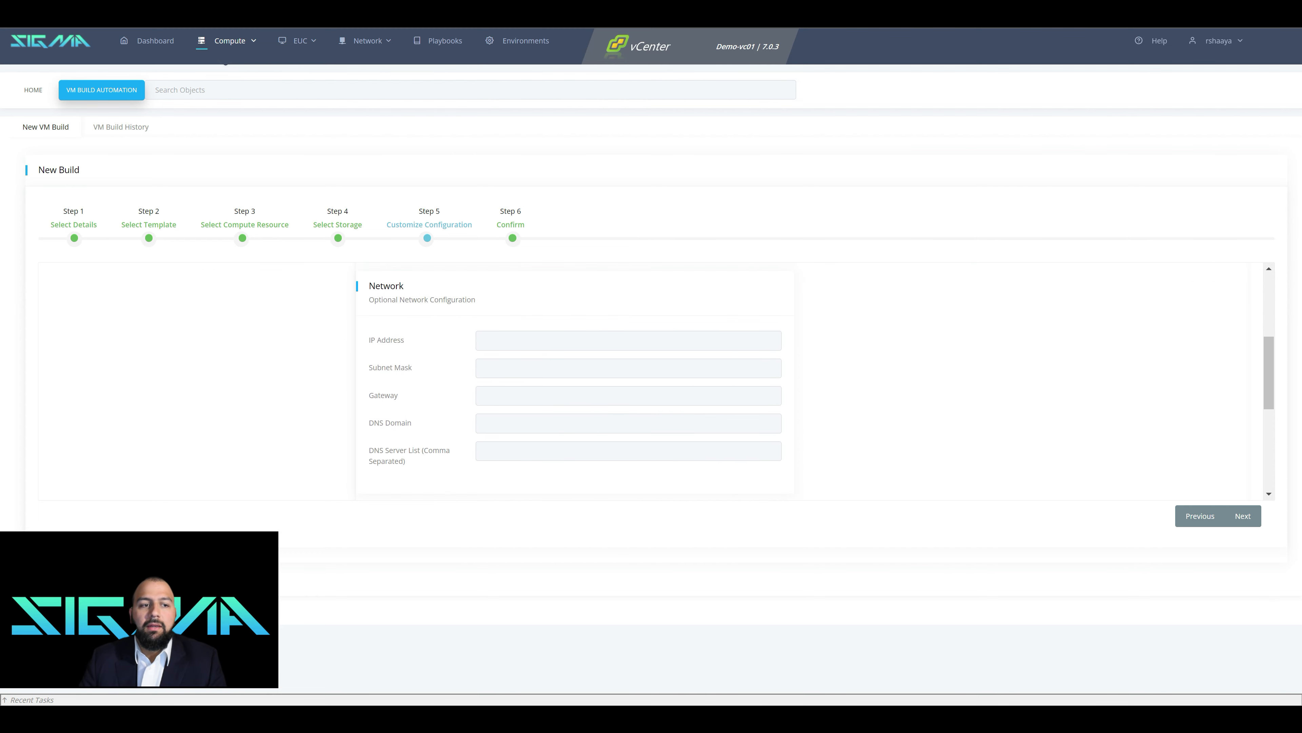
pyautogui.scroll(3, 657, 381)
pyautogui.click(486, 371)
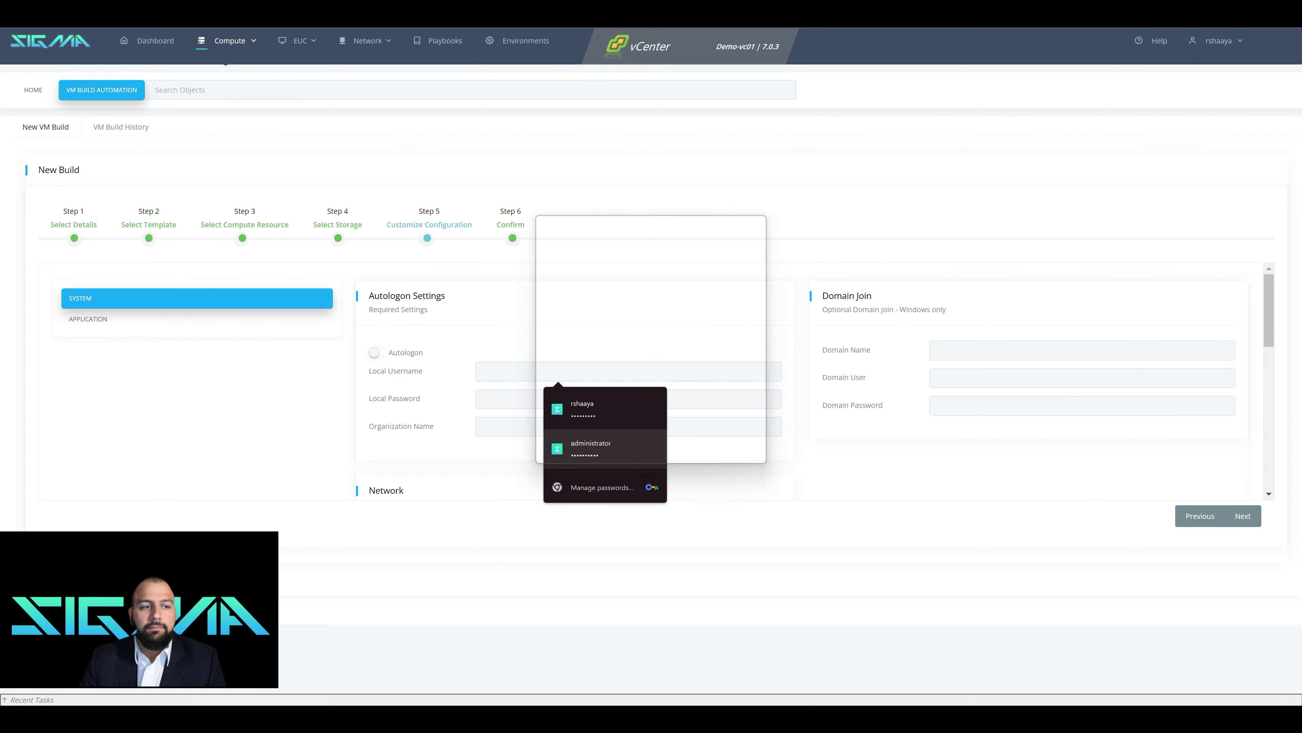
pyautogui.click(591, 448)
# Enter RTechServices as organization and domain name, plus the domain user account and password
pyautogui.click(591, 426)
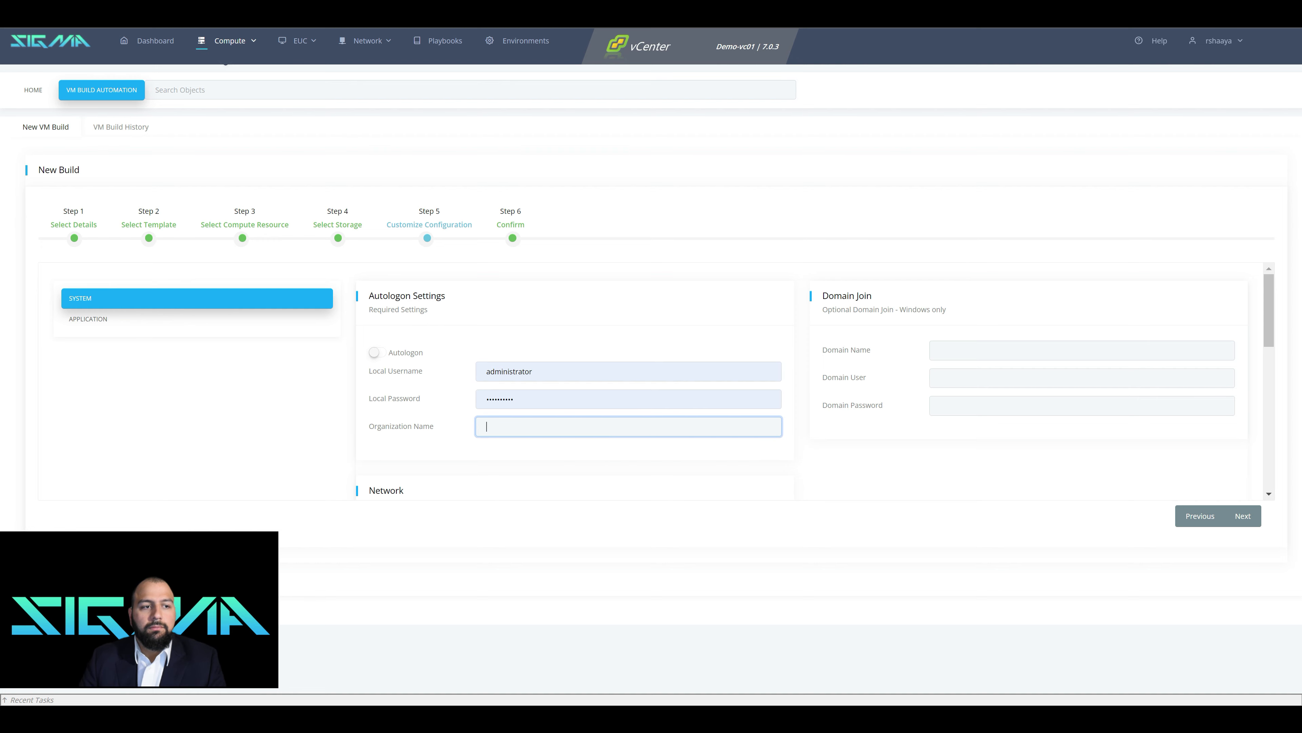
pyautogui.write('RTechServices')
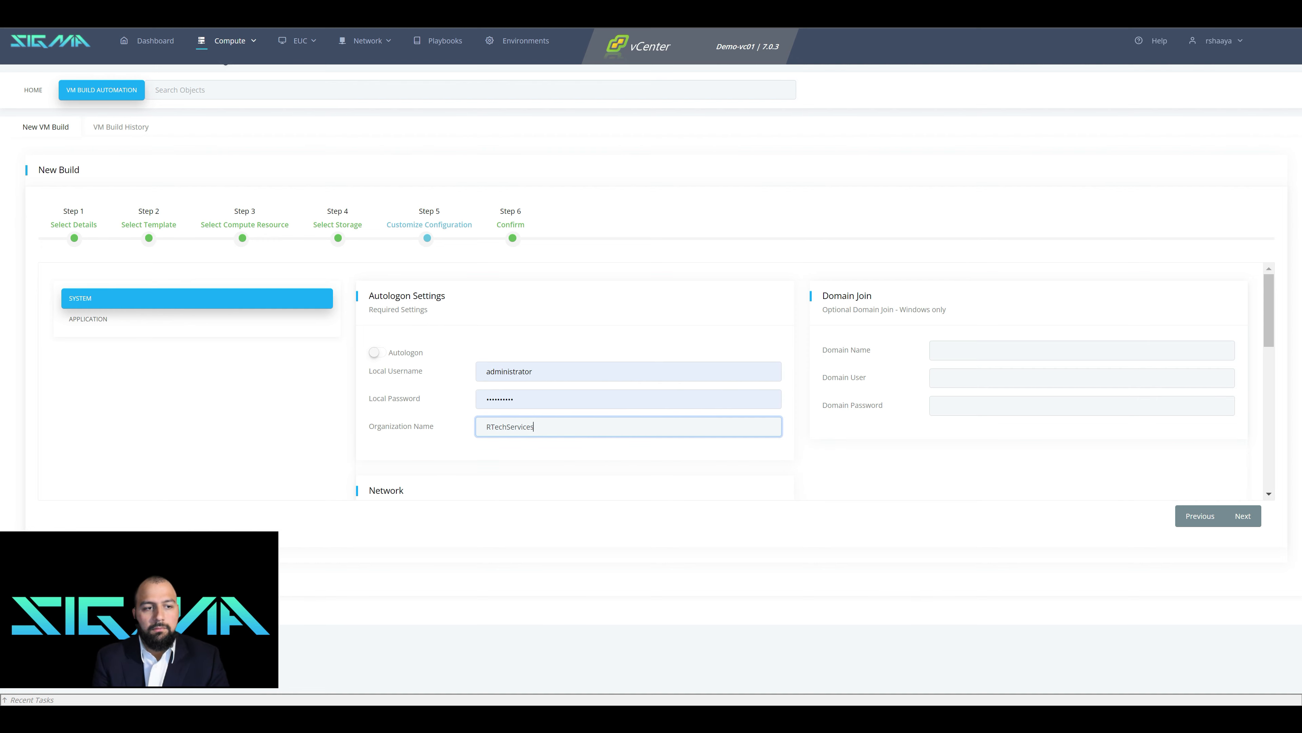
pyautogui.press('Tab')
pyautogui.write('R')
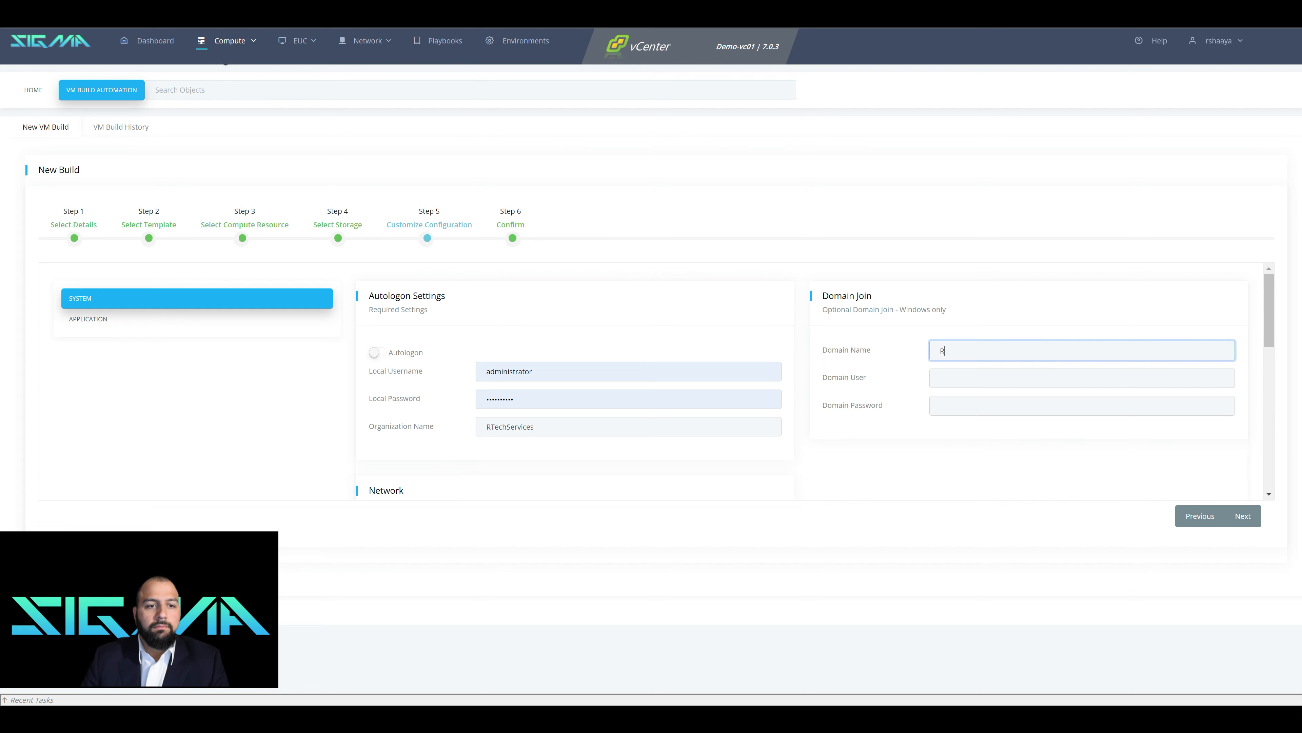
pyautogui.write('TechServices')
pyautogui.press('Tab')
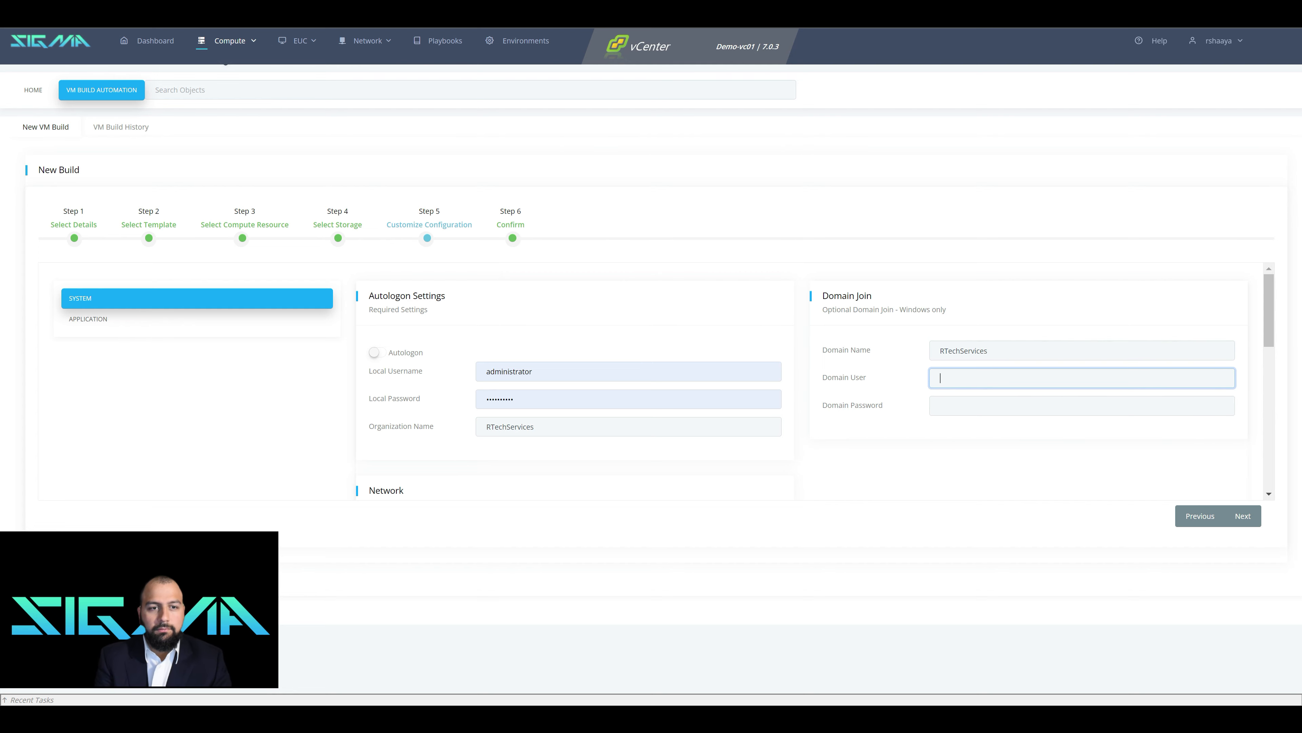
pyautogui.write('rshaaya')
pyautogui.press('Tab')
pyautogui.write('********')
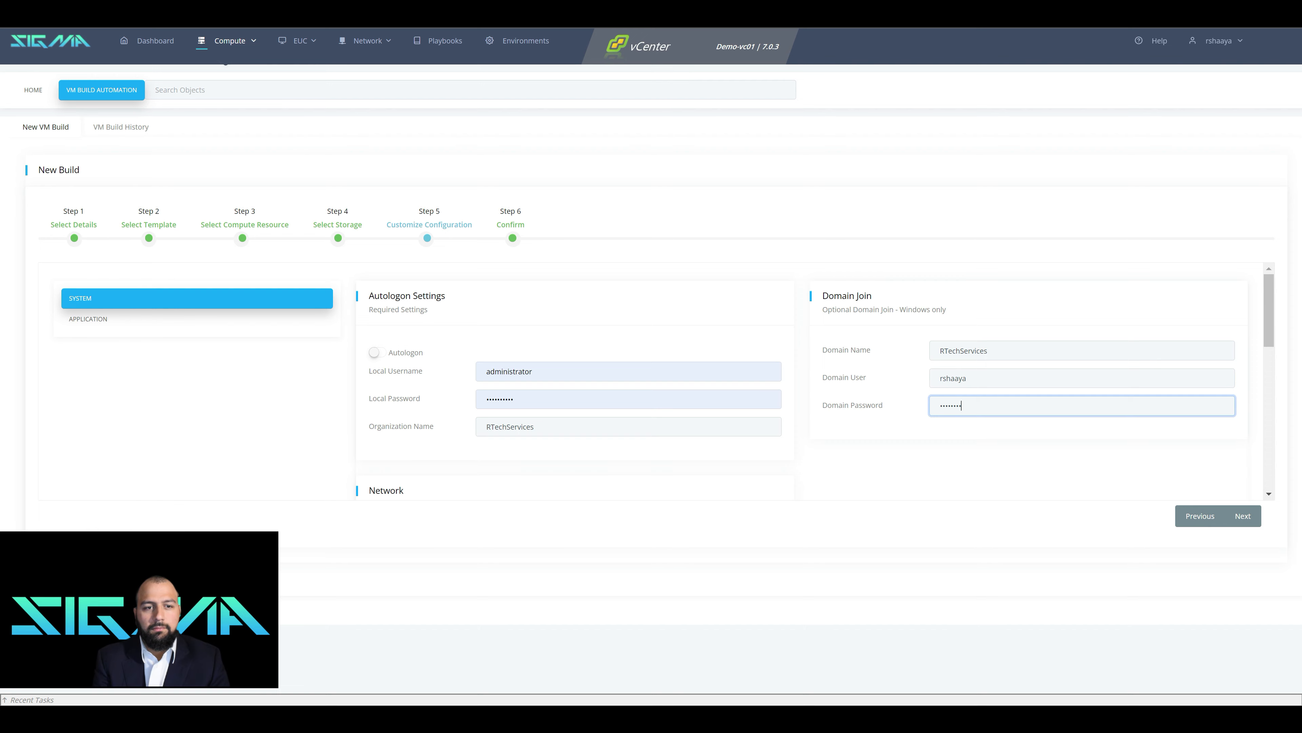
pyautogui.hotkey('ctrl', 'a')
pyautogui.write('*********')
pyautogui.press('Tab')
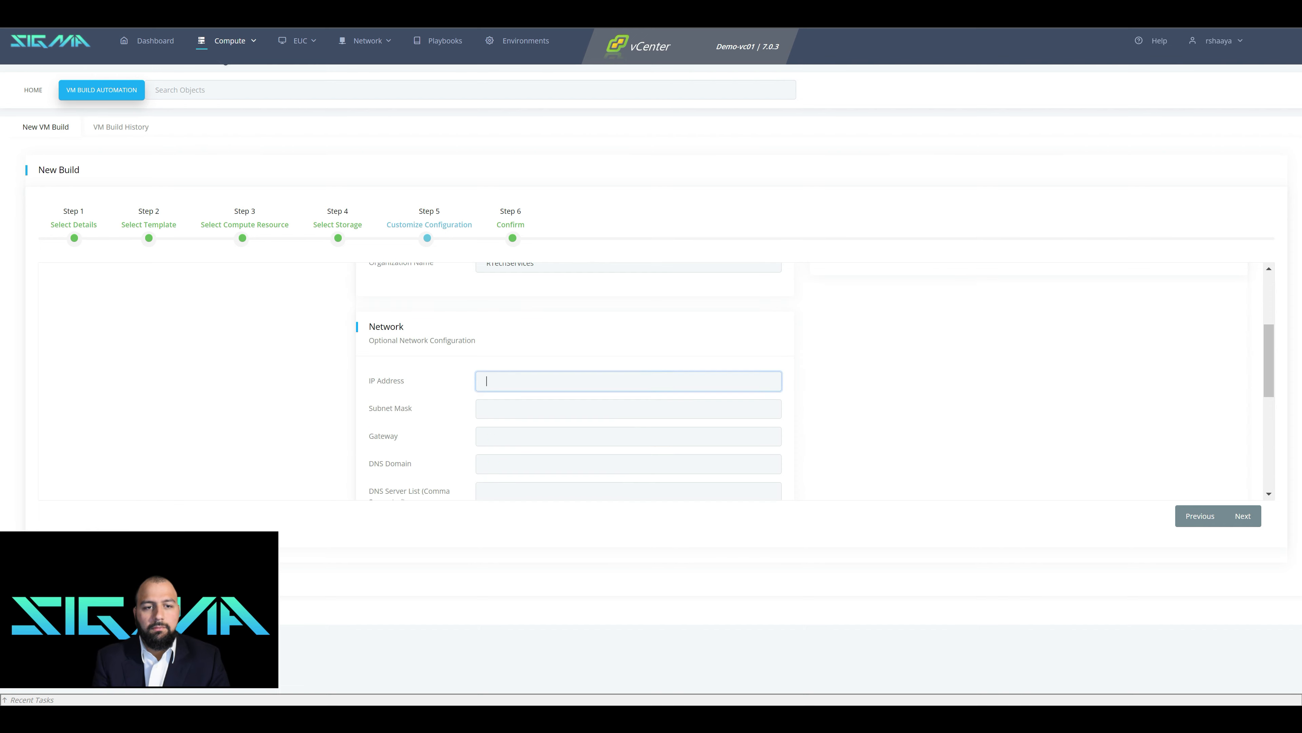
# Enter IP address 10.0.100.65, subnet mask 255.255.255.0 and gateway 10.0.100.1
pyautogui.scroll(4, 657, 381)
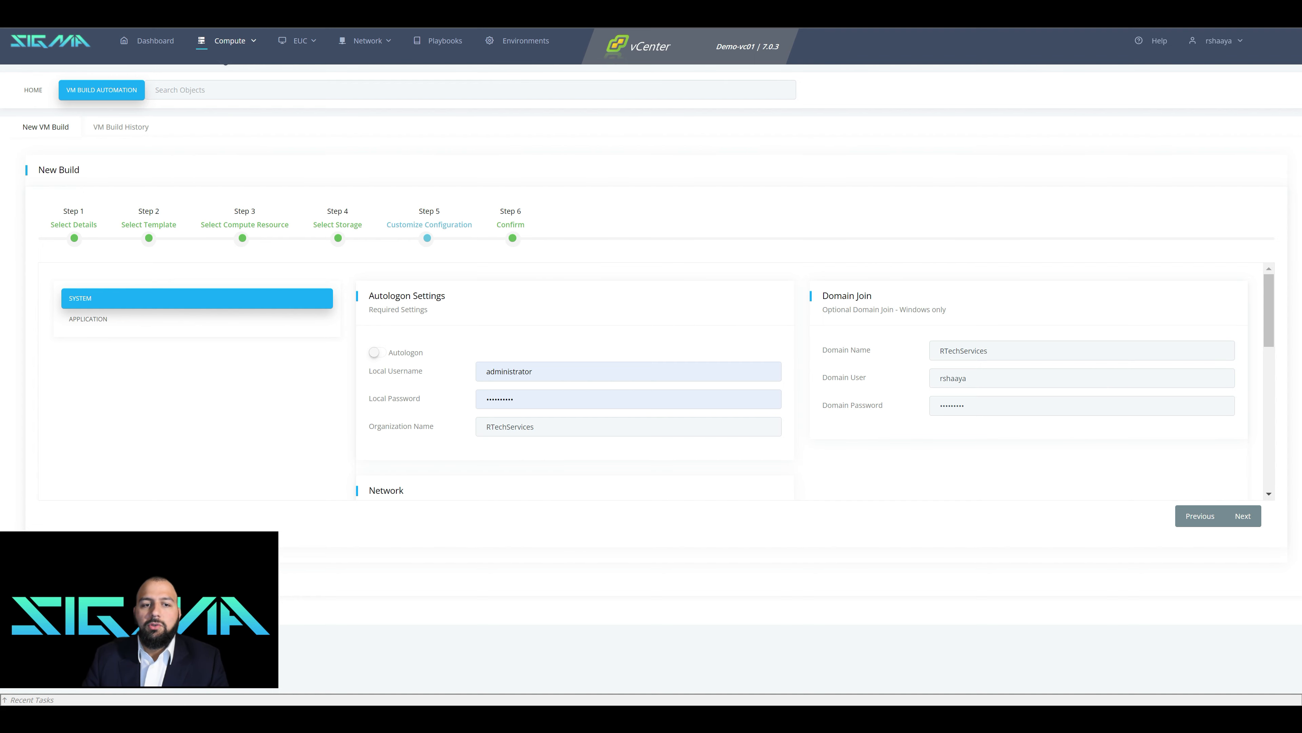
pyautogui.scroll(-4, 656, 382)
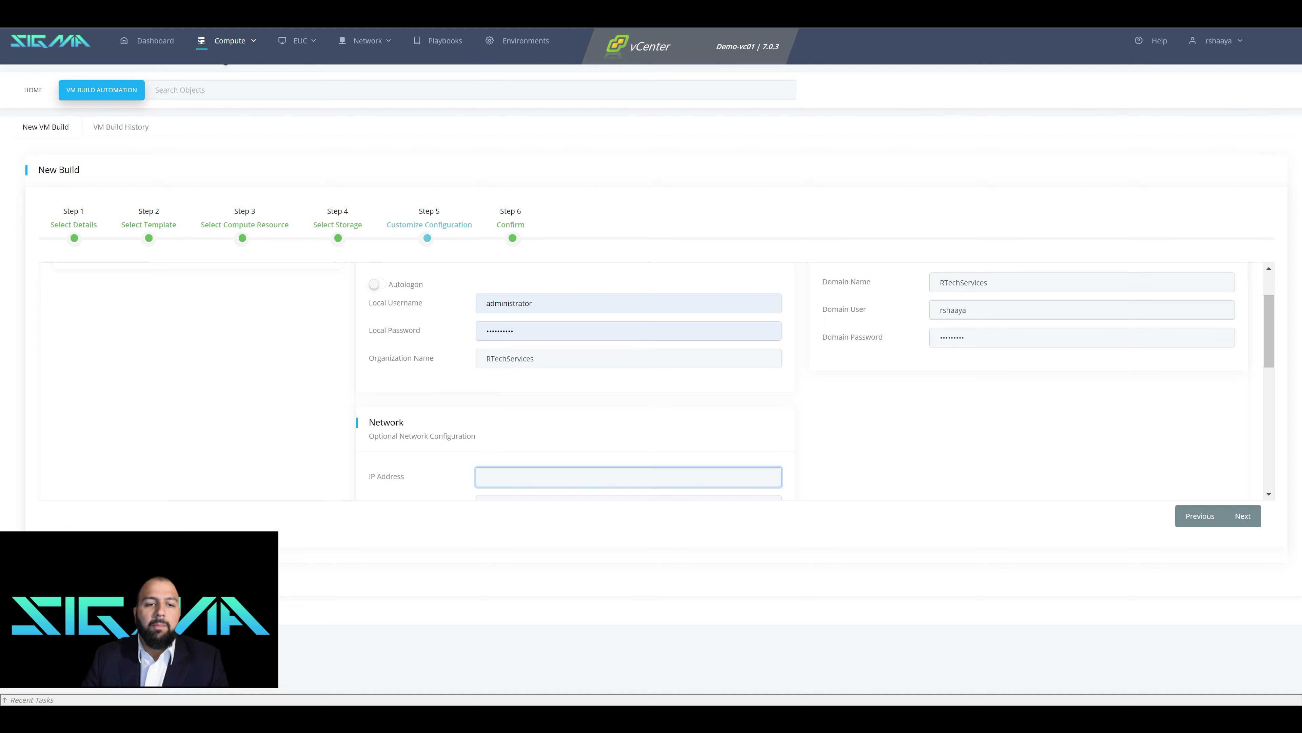
pyautogui.click(487, 368)
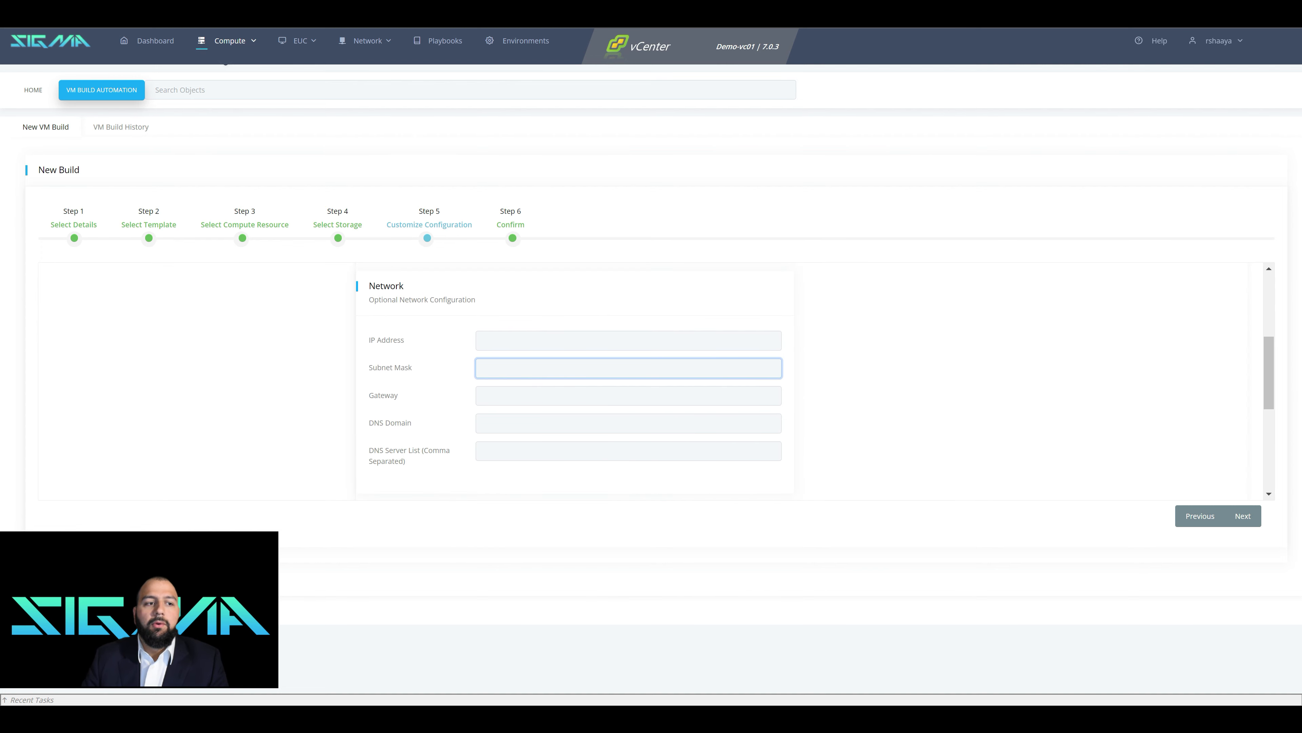
pyautogui.click(487, 340)
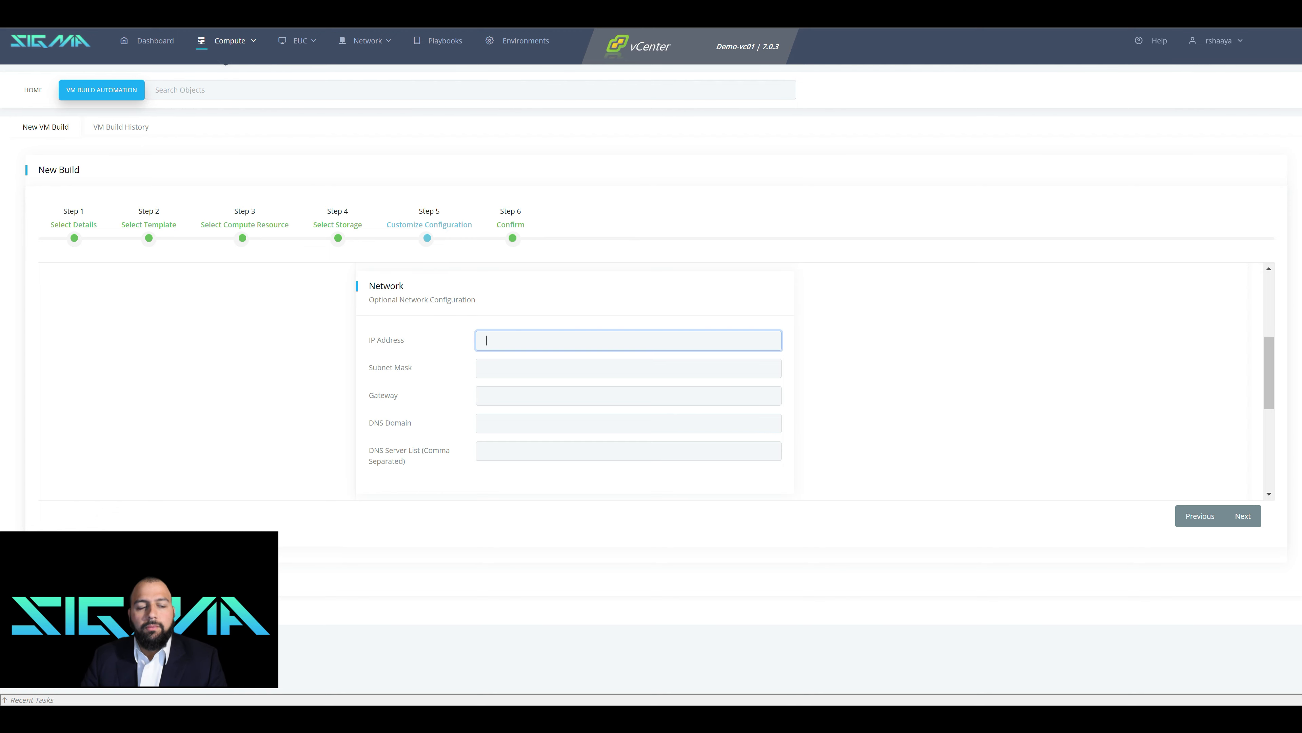
pyautogui.write('192.168')
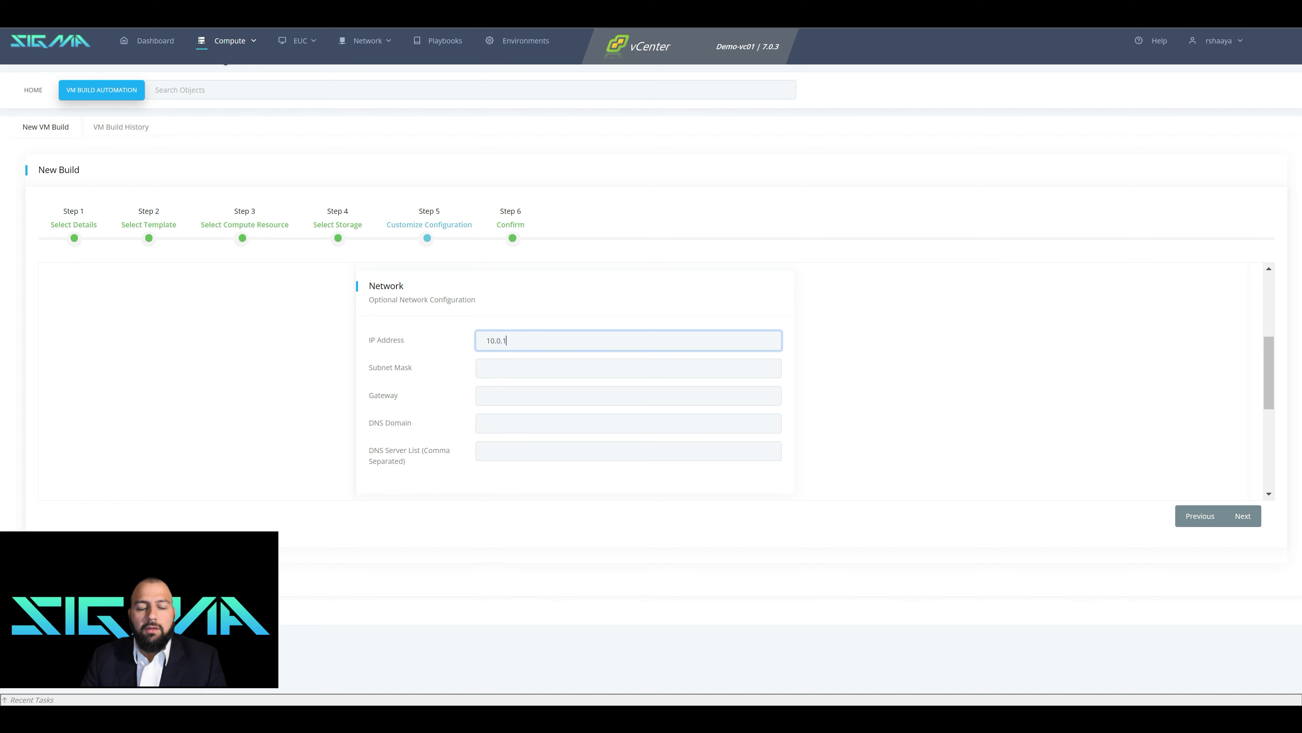
pyautogui.hotkey('ctrl', 'a')
pyautogui.press('BackSpace')
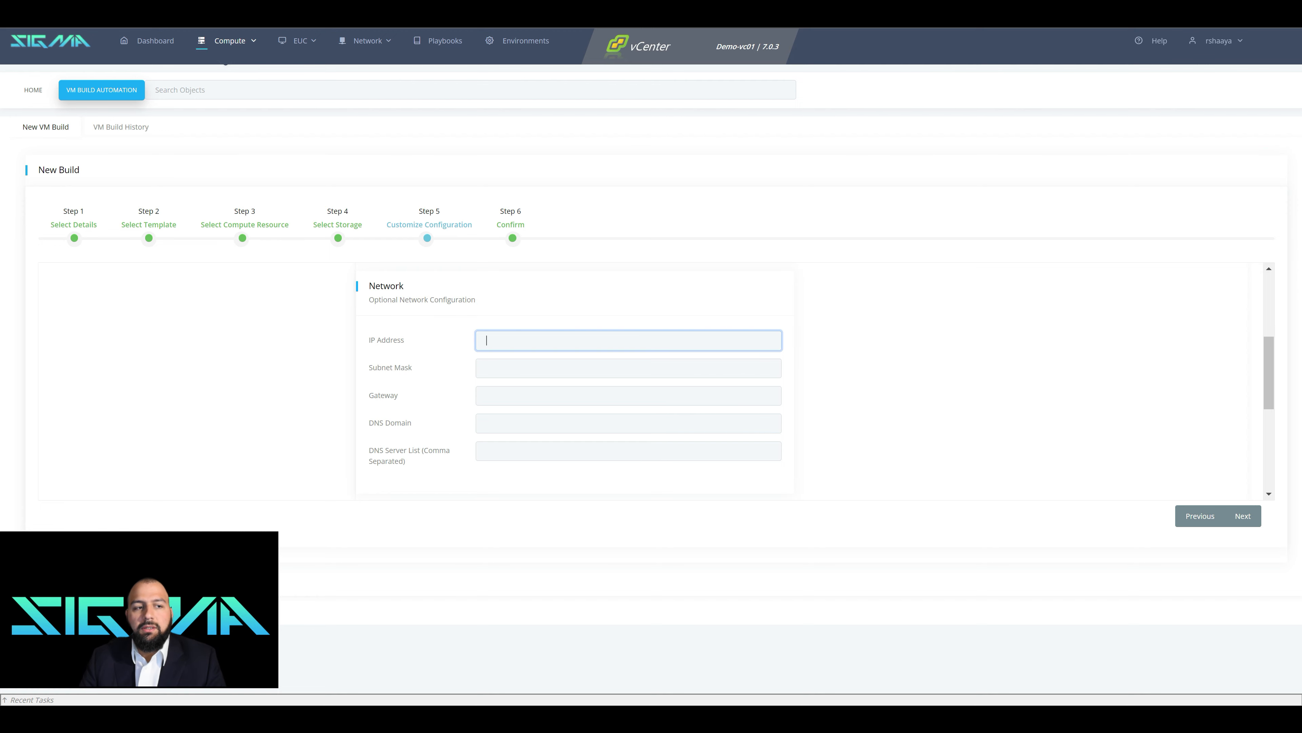
pyautogui.write('10.0.100')
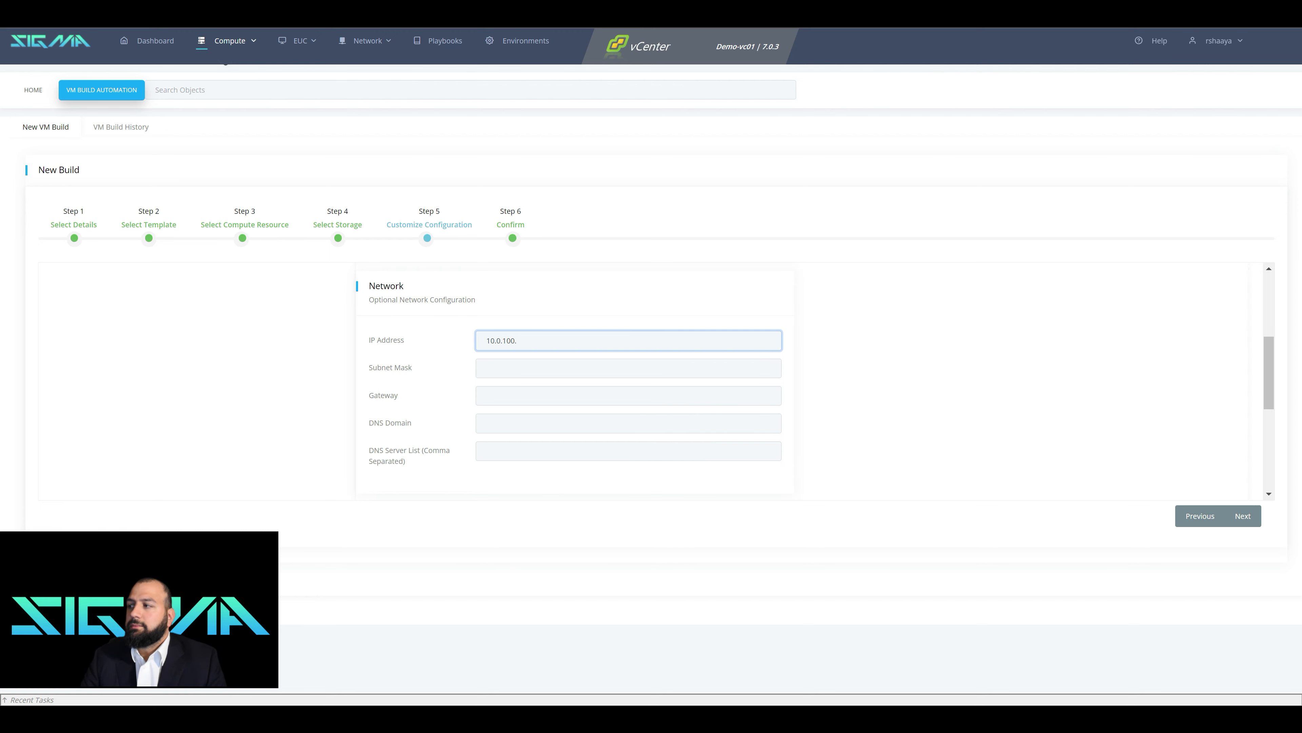
pyautogui.write('.65')
pyautogui.press('Tab')
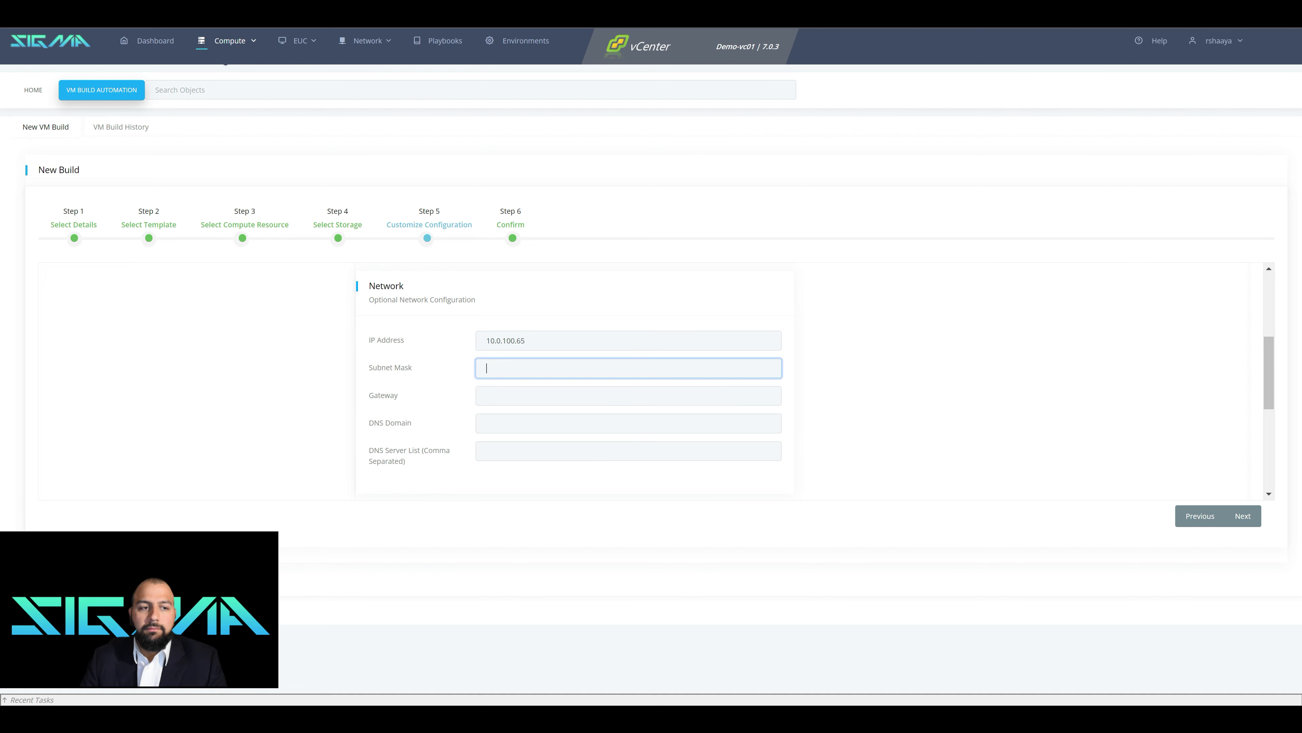
pyautogui.write('255')
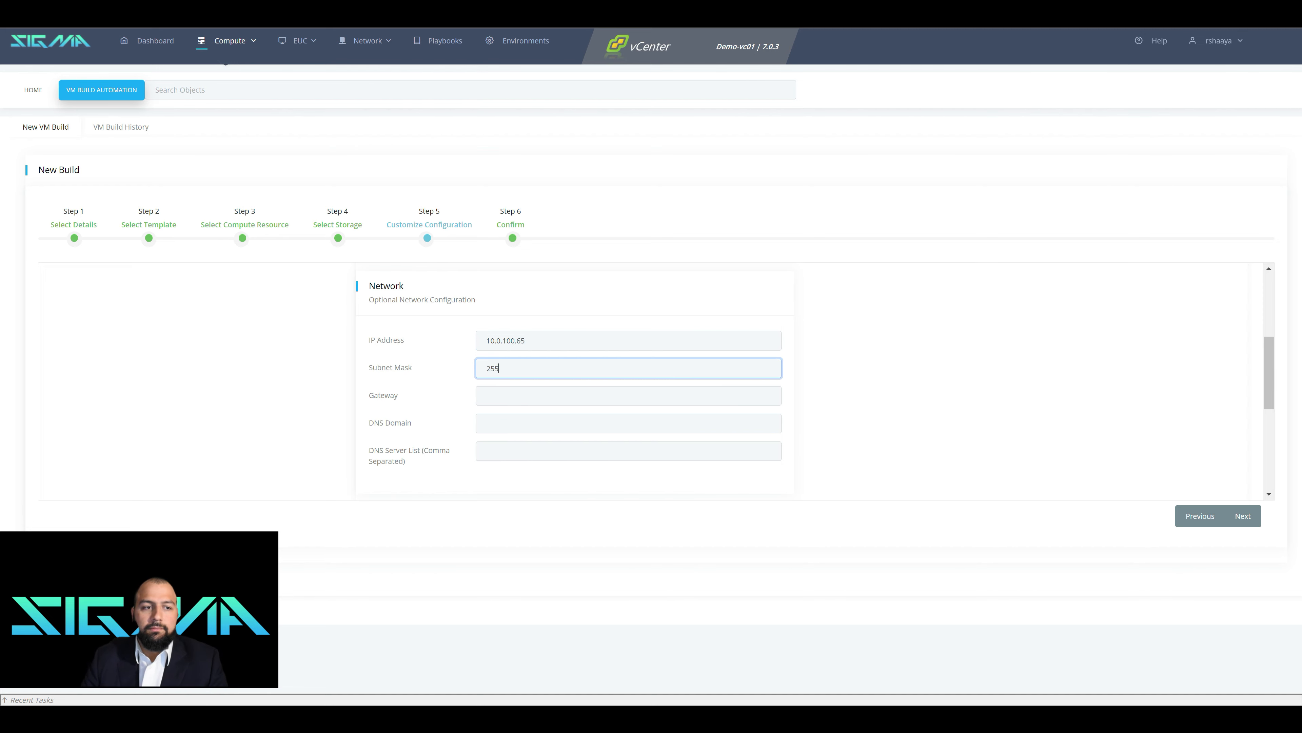
pyautogui.write('.255.255.0')
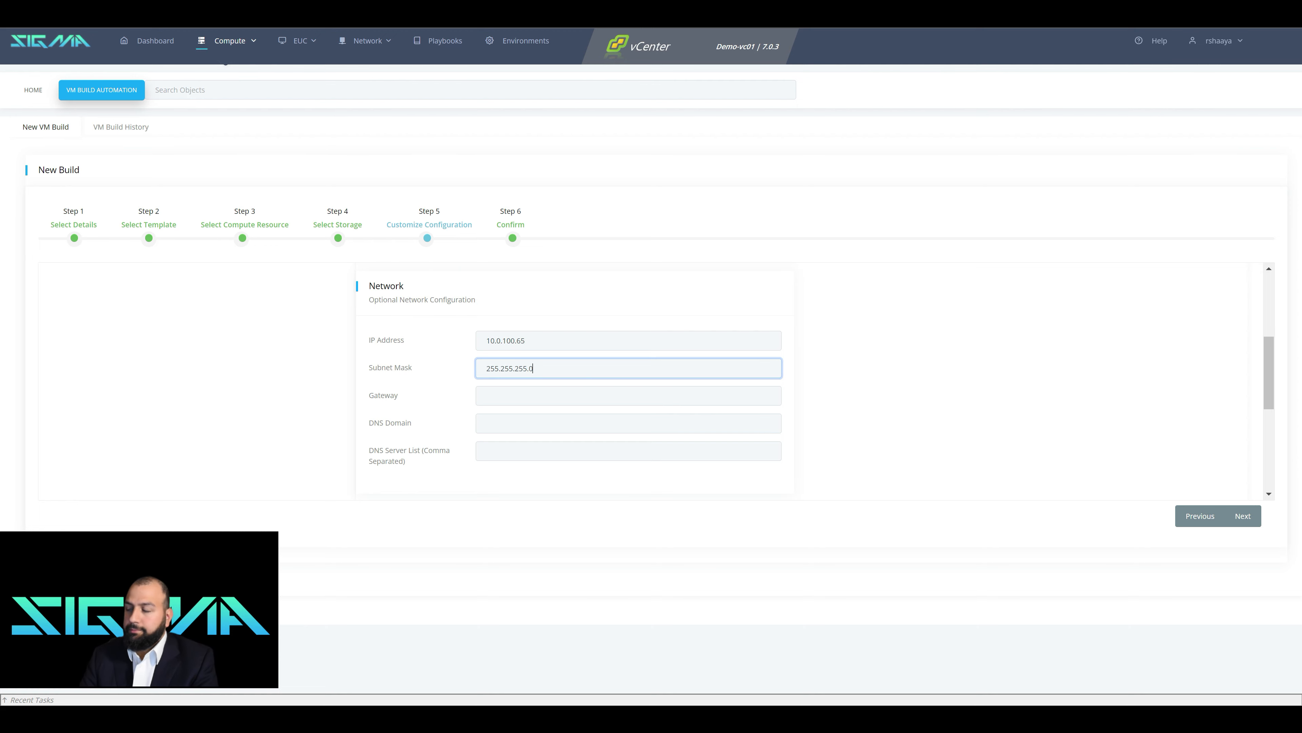
pyautogui.press('Tab')
pyautogui.write('10.0.100.1')
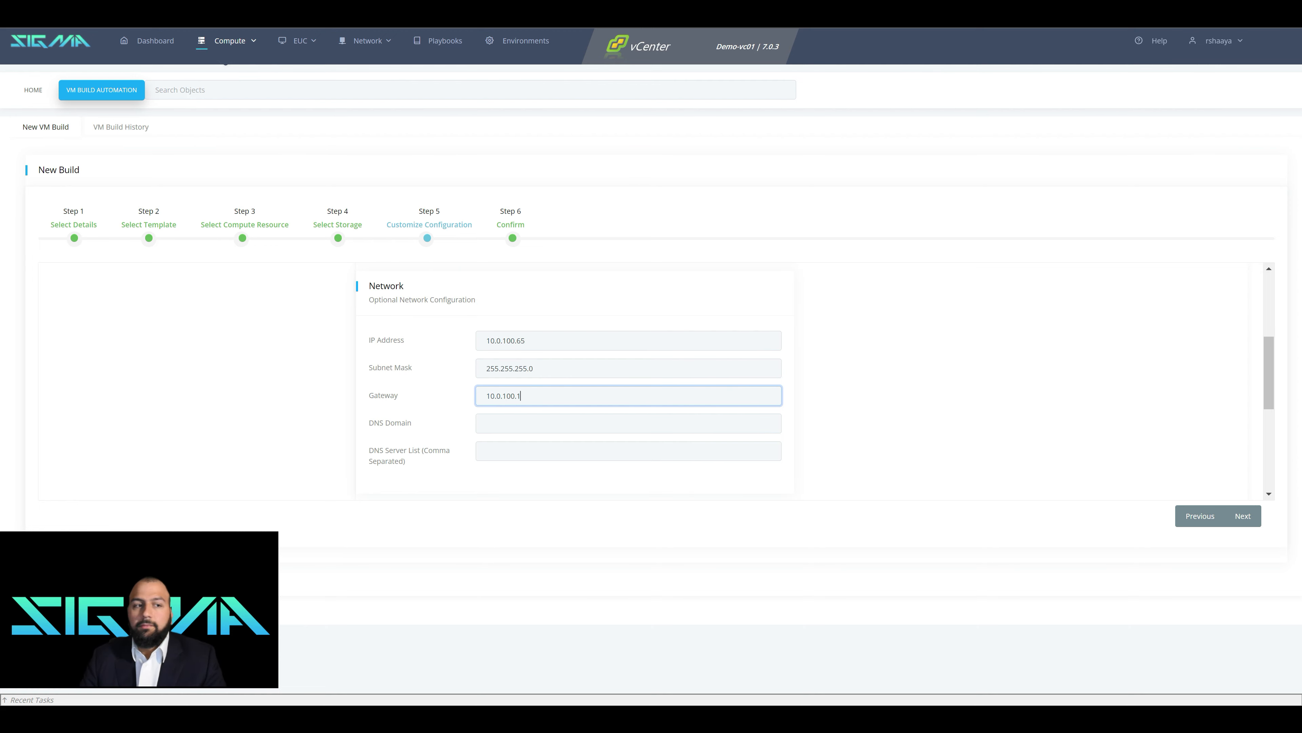
# Set DNS domain rtechservices.co and DNS server 10.0.100.9
pyautogui.press('Tab')
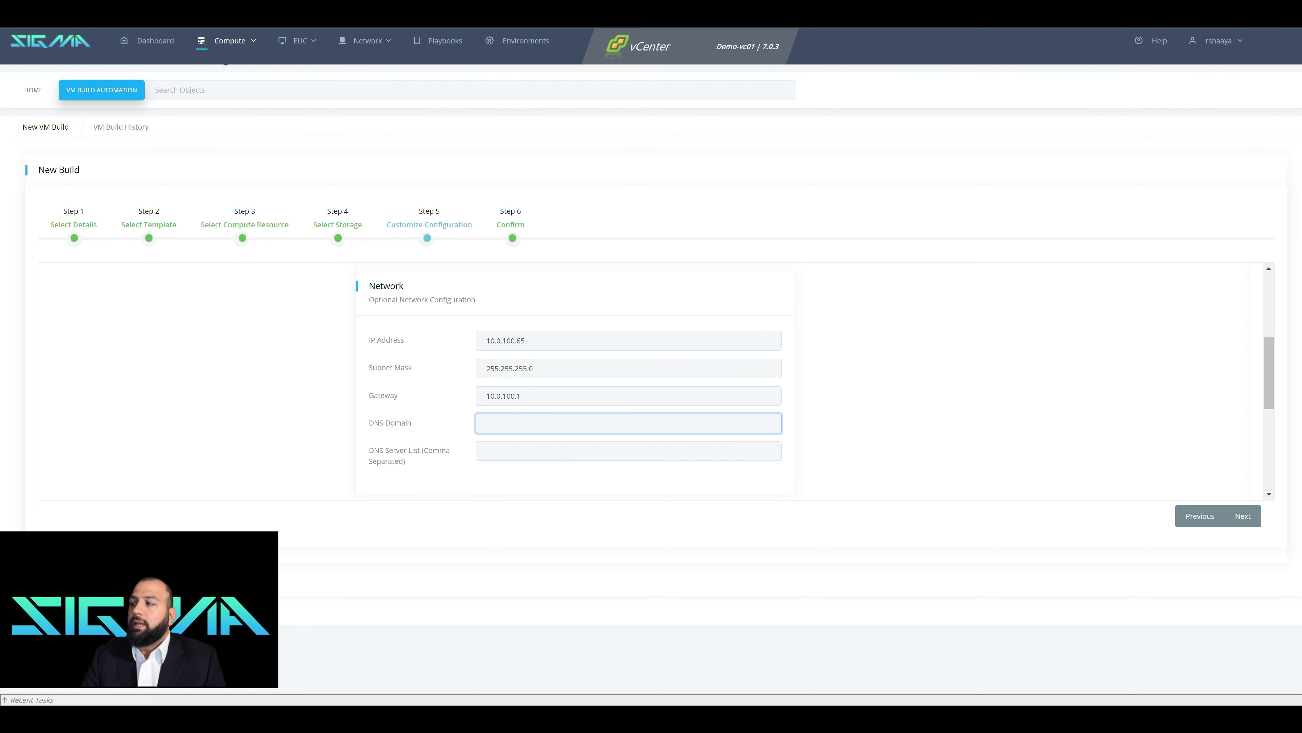
pyautogui.write('rtechno')
pyautogui.press('BackSpace')
pyautogui.press('BackSpace')
pyautogui.press('BackSpace')
pyautogui.press('BackSpace')
pyautogui.press('BackSpace')
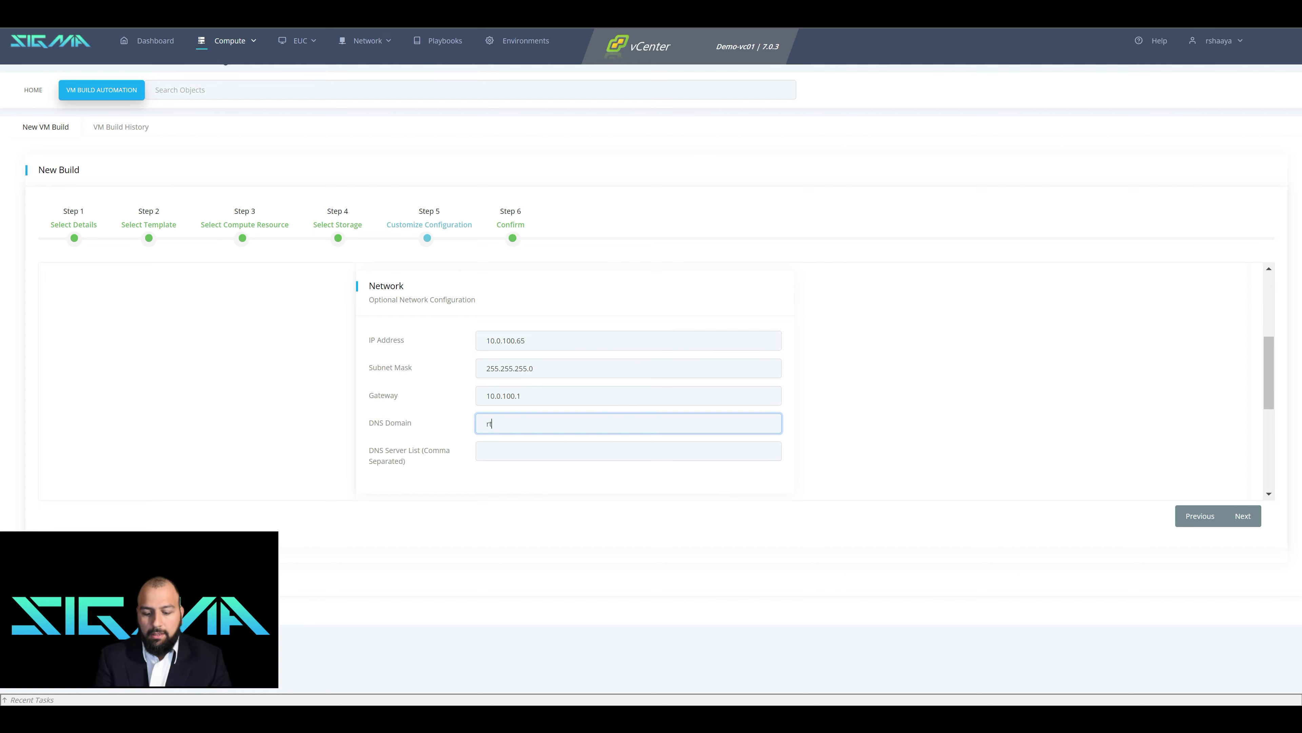
pyautogui.write('echservices.co')
pyautogui.press('Tab')
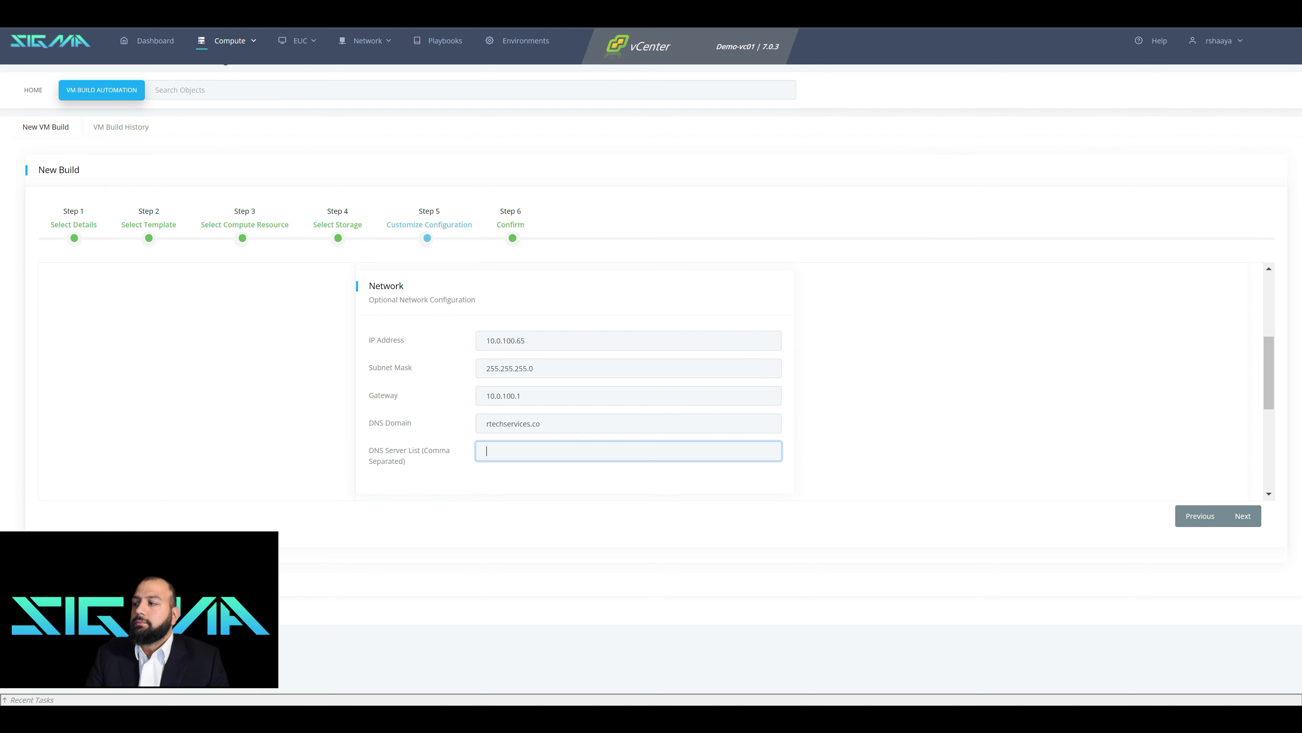
pyautogui.write('10.0.100.9')
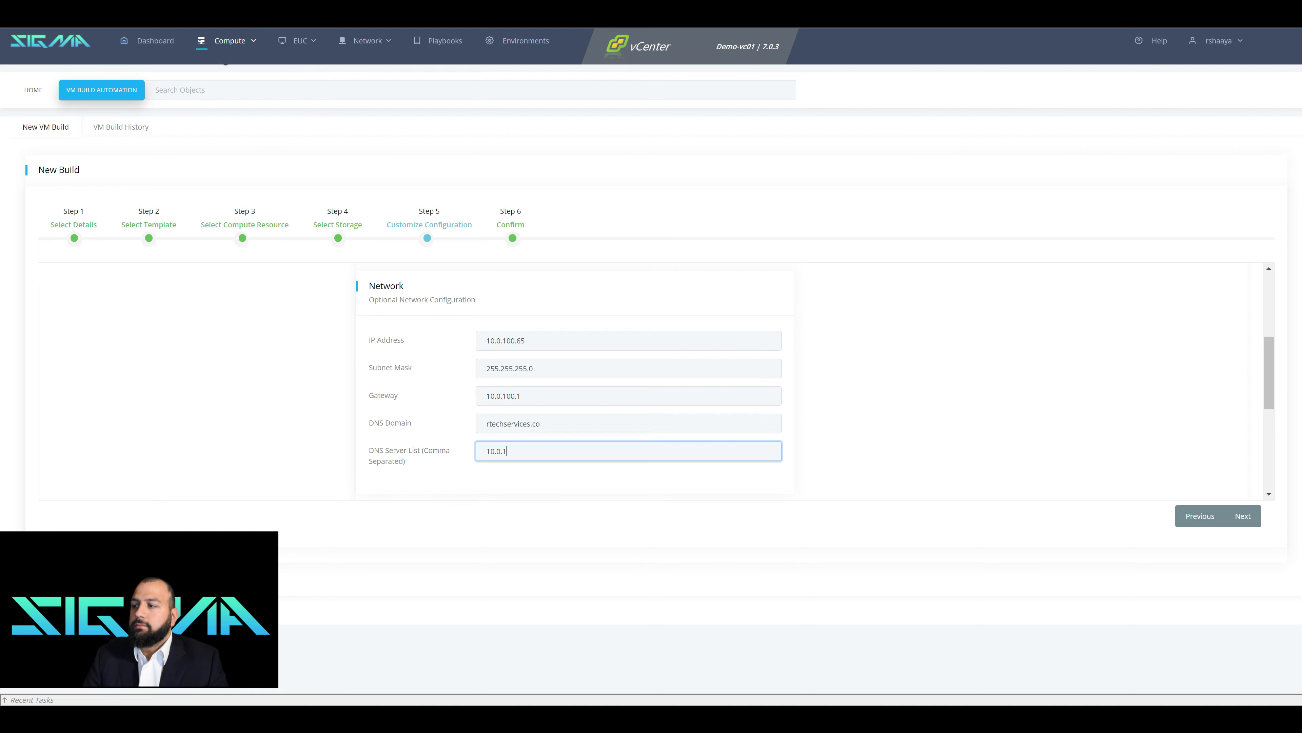
pyautogui.scroll(-5, 821, 382)
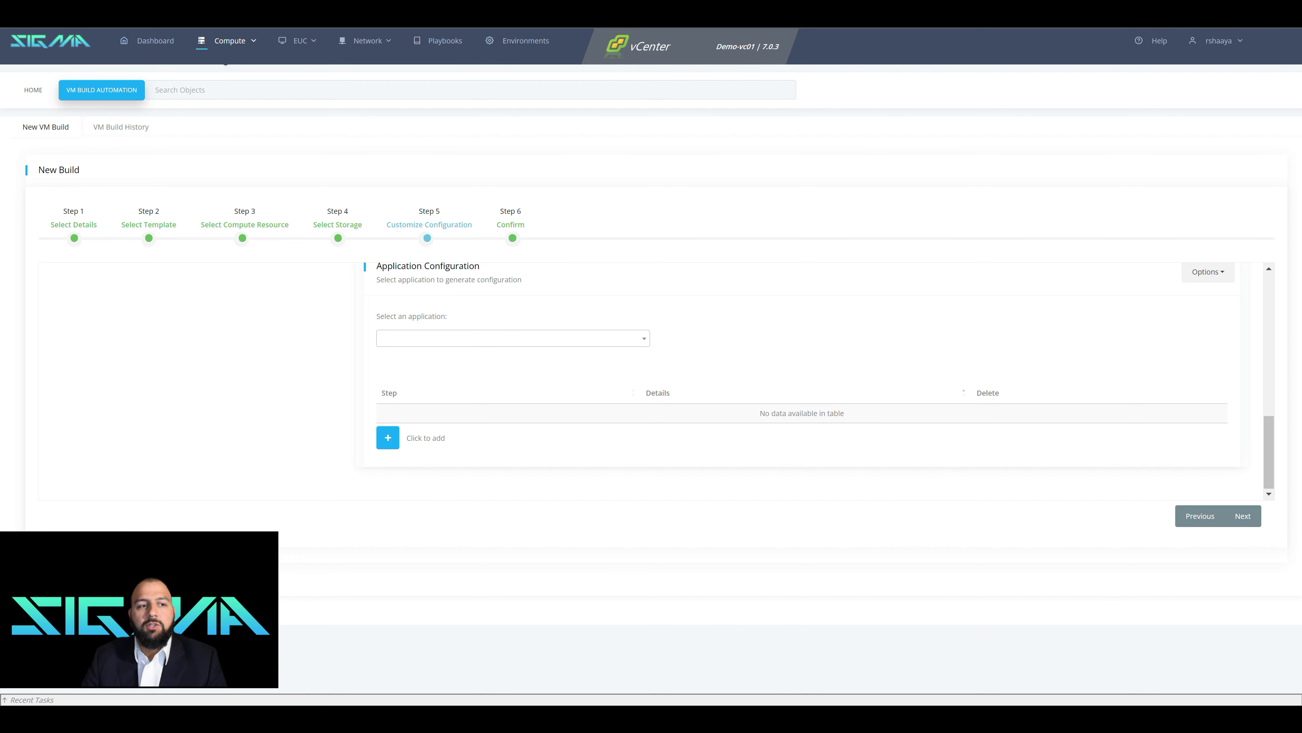
# Move past customization to the Confirm summary listing TemplateVM1–TemplateVM3
pyautogui.scroll(9, 656, 381)
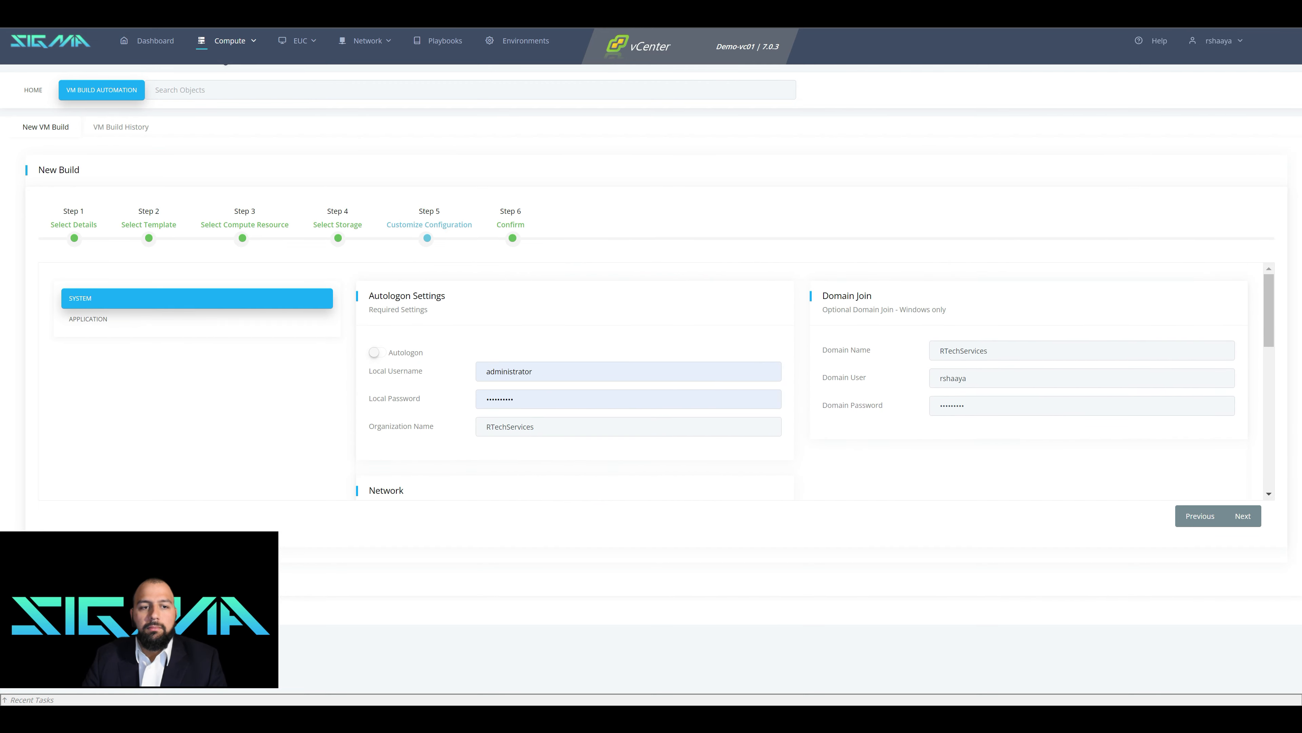
pyautogui.click(1243, 515)
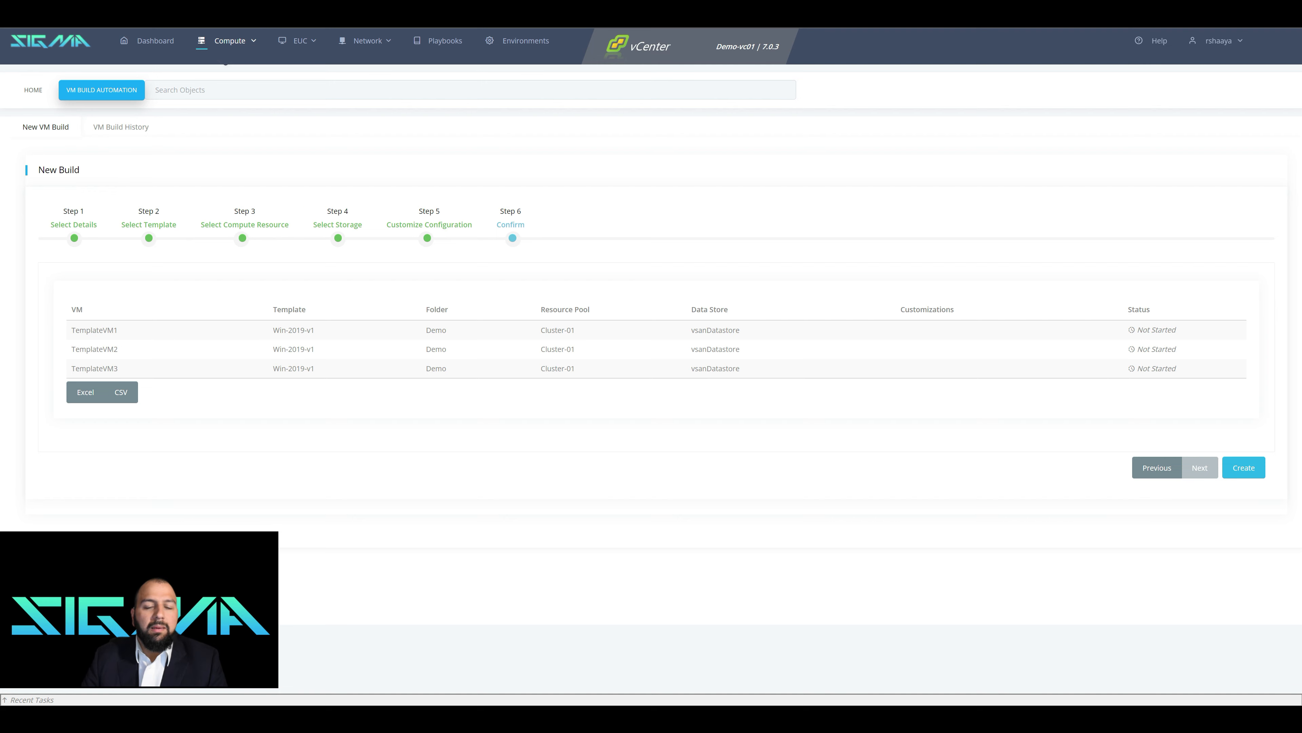
# Create the three TemplateVMs from the Confirm step
pyautogui.click(1244, 467)
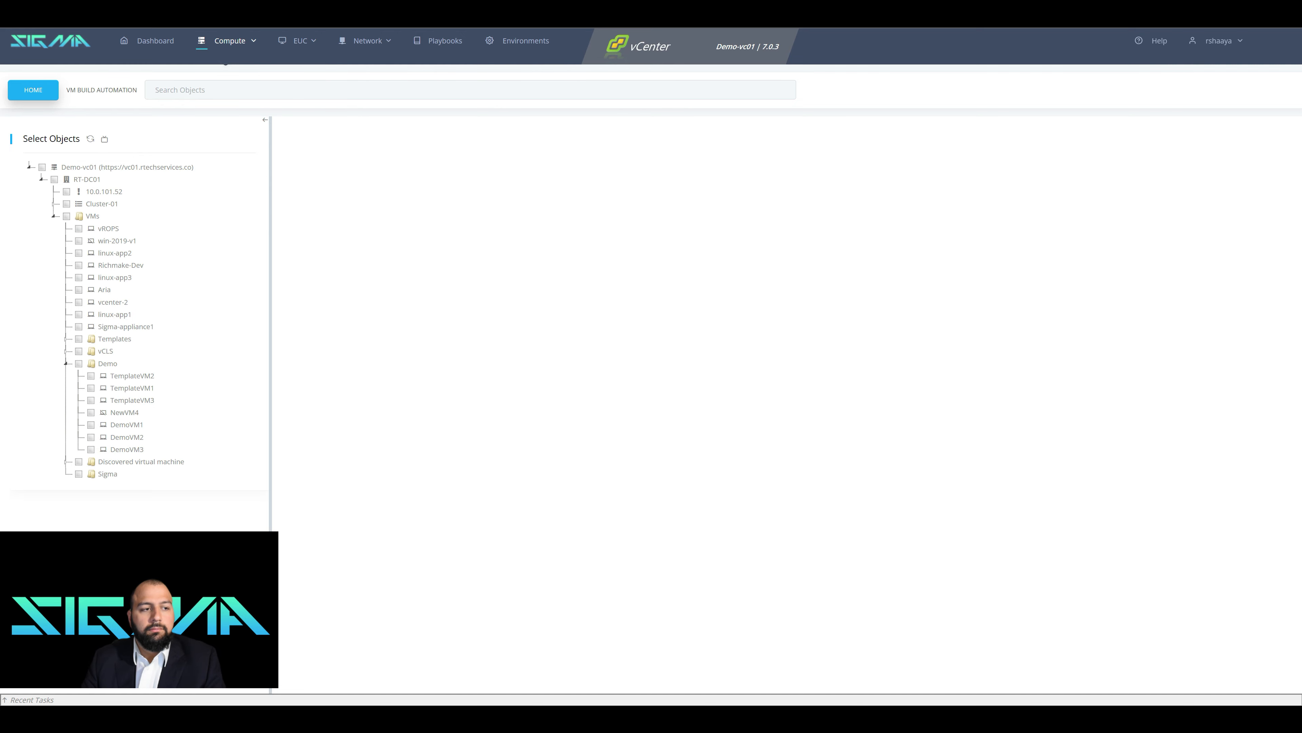
# Select TemplateVM1, TemplateVM2 and TemplateVM3 and open Scripts > Remote Connect
pyautogui.click(91, 375)
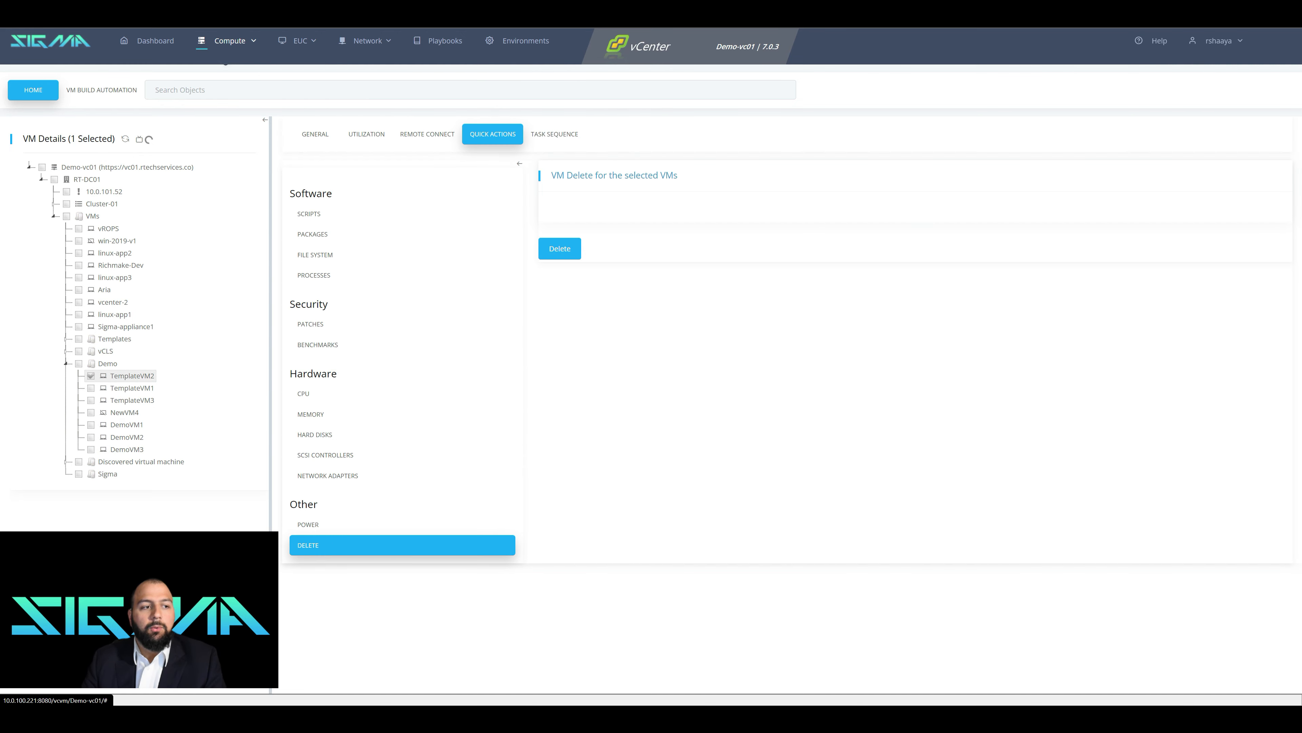
pyautogui.click(91, 388)
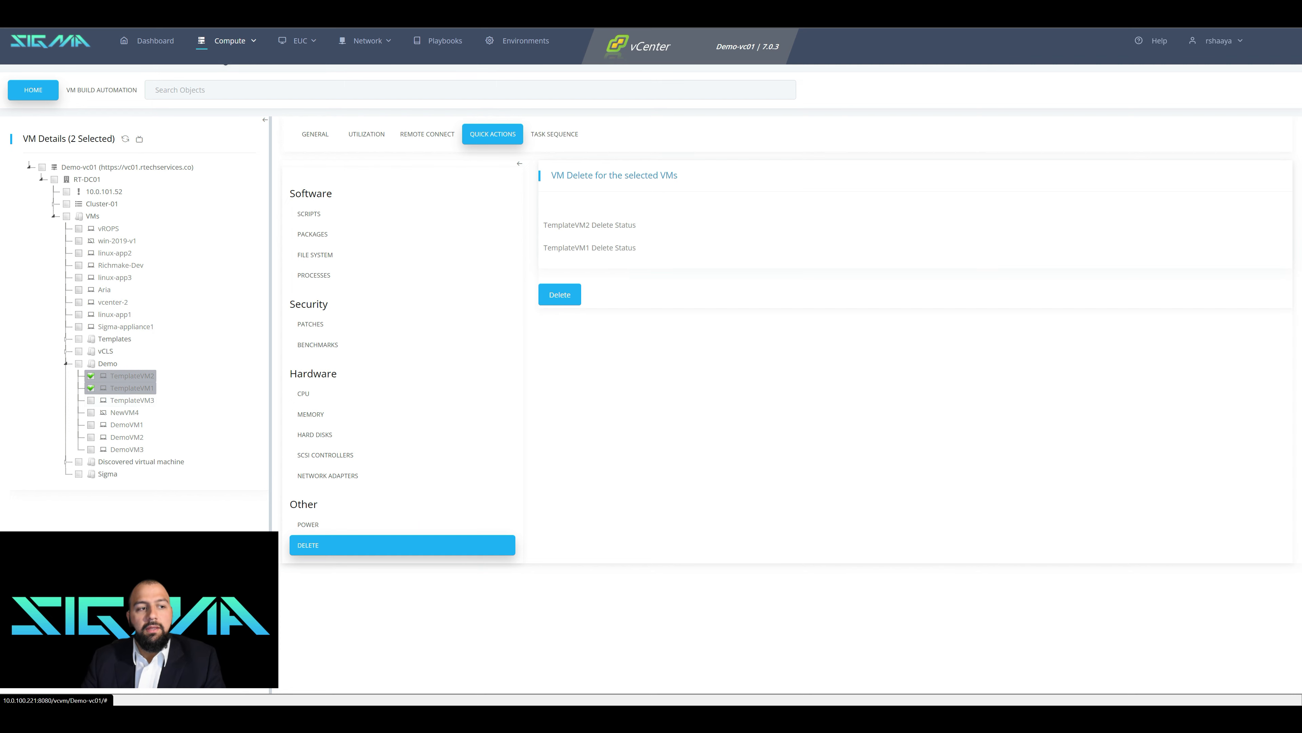
pyautogui.click(91, 400)
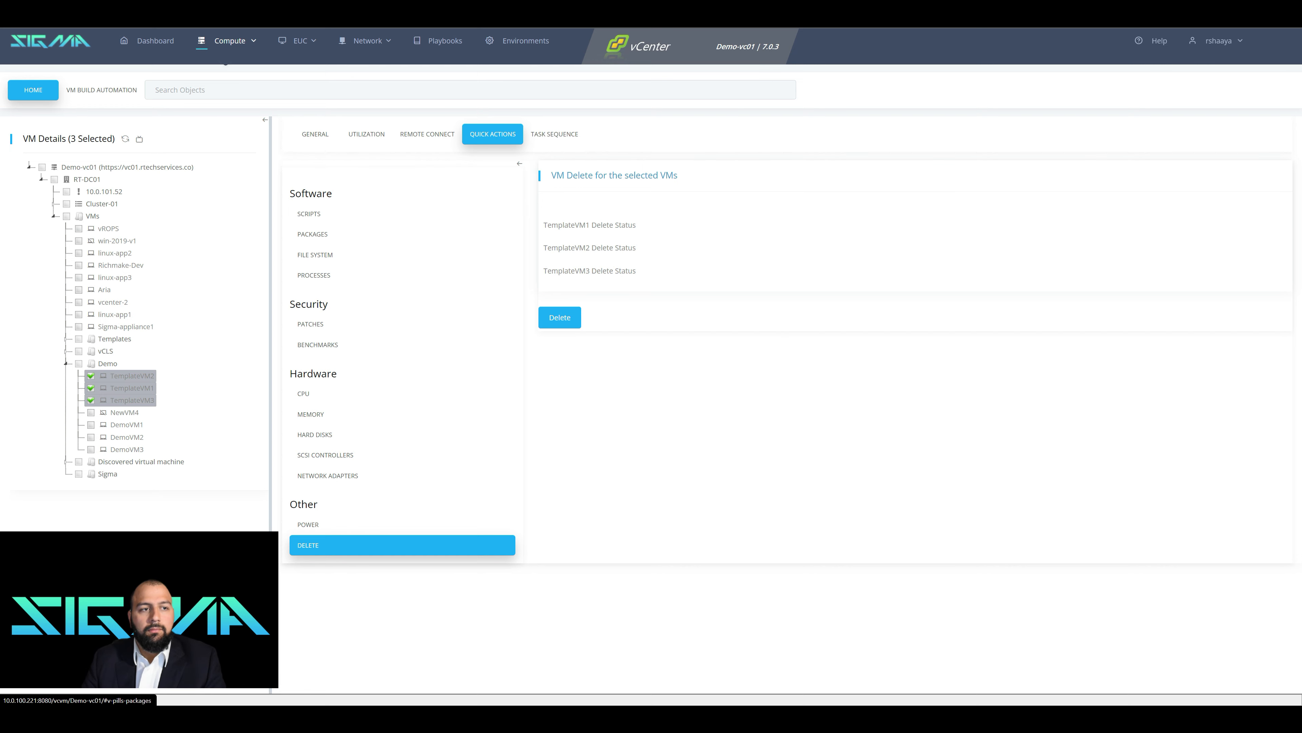
pyautogui.click(309, 214)
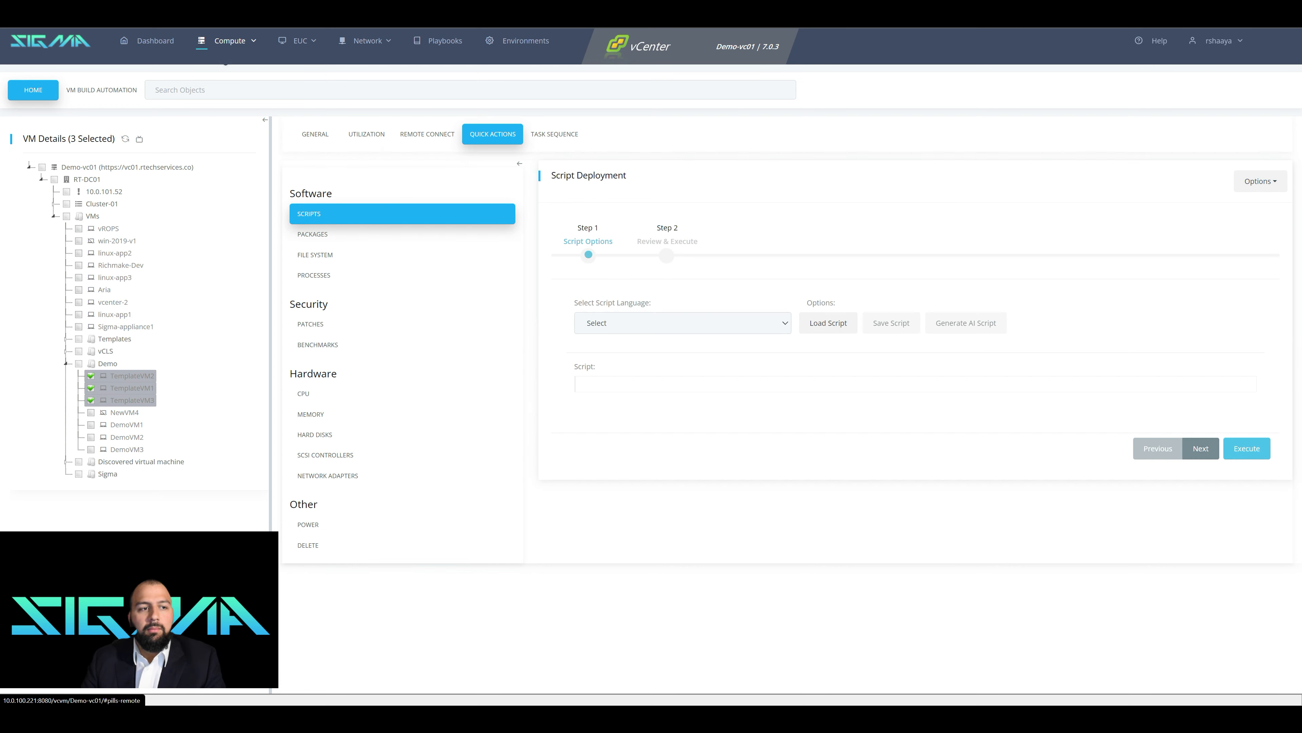
pyautogui.click(427, 134)
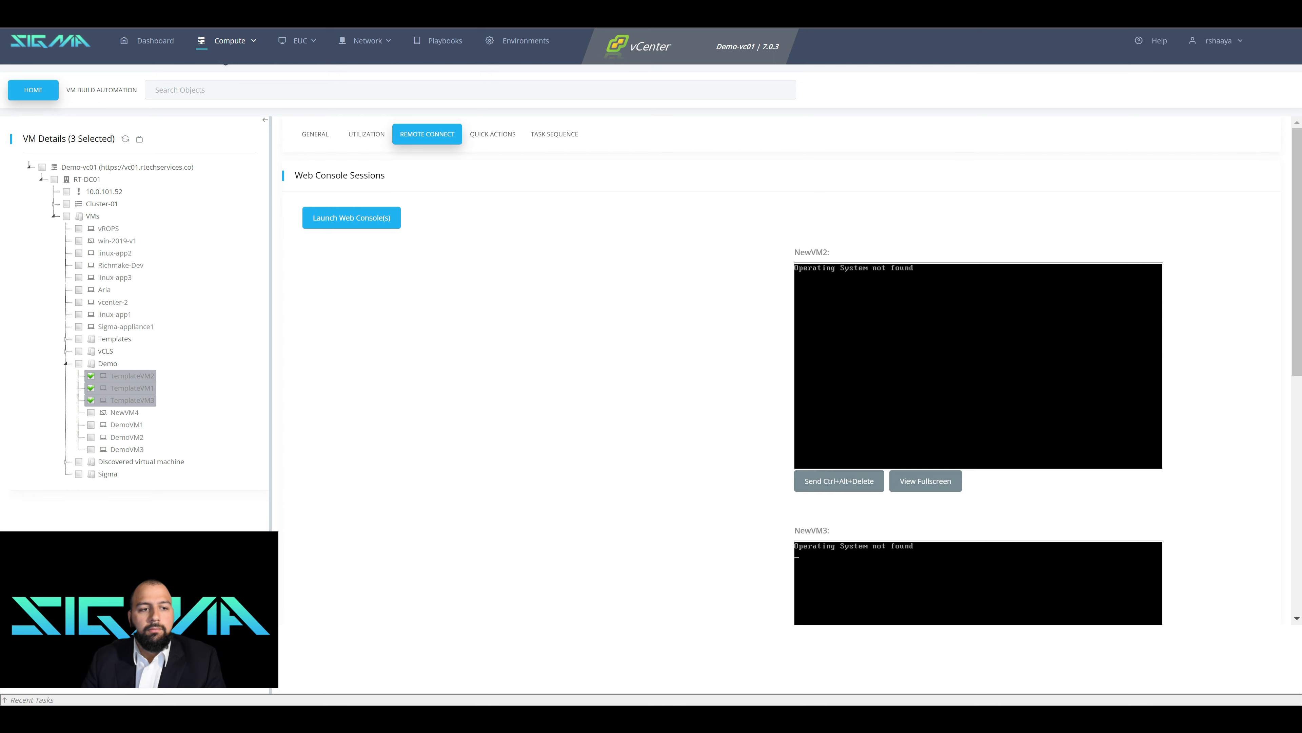
# Launch web consoles for the three TemplateVMs and watch them boot to the Windows lock screen
pyautogui.click(351, 217)
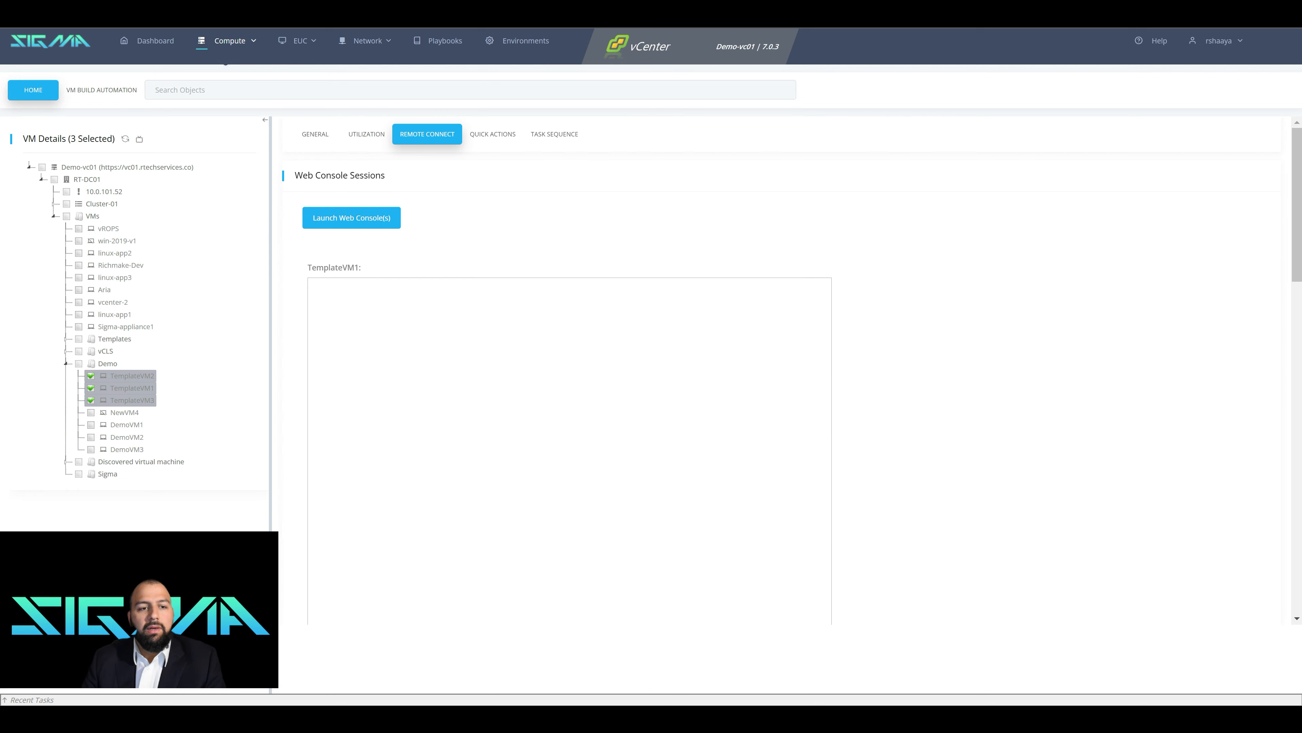
pyautogui.scroll(-1, 566, 370)
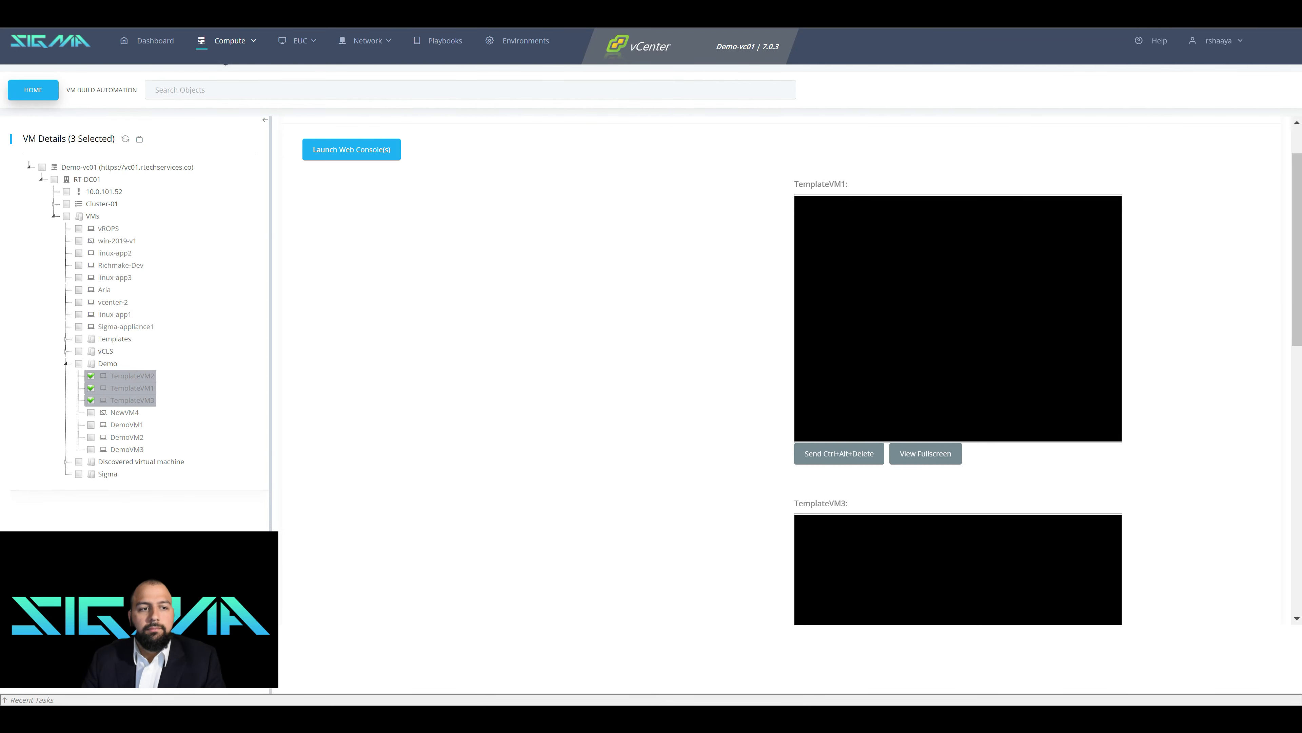
pyautogui.scroll(-5, 769, 369)
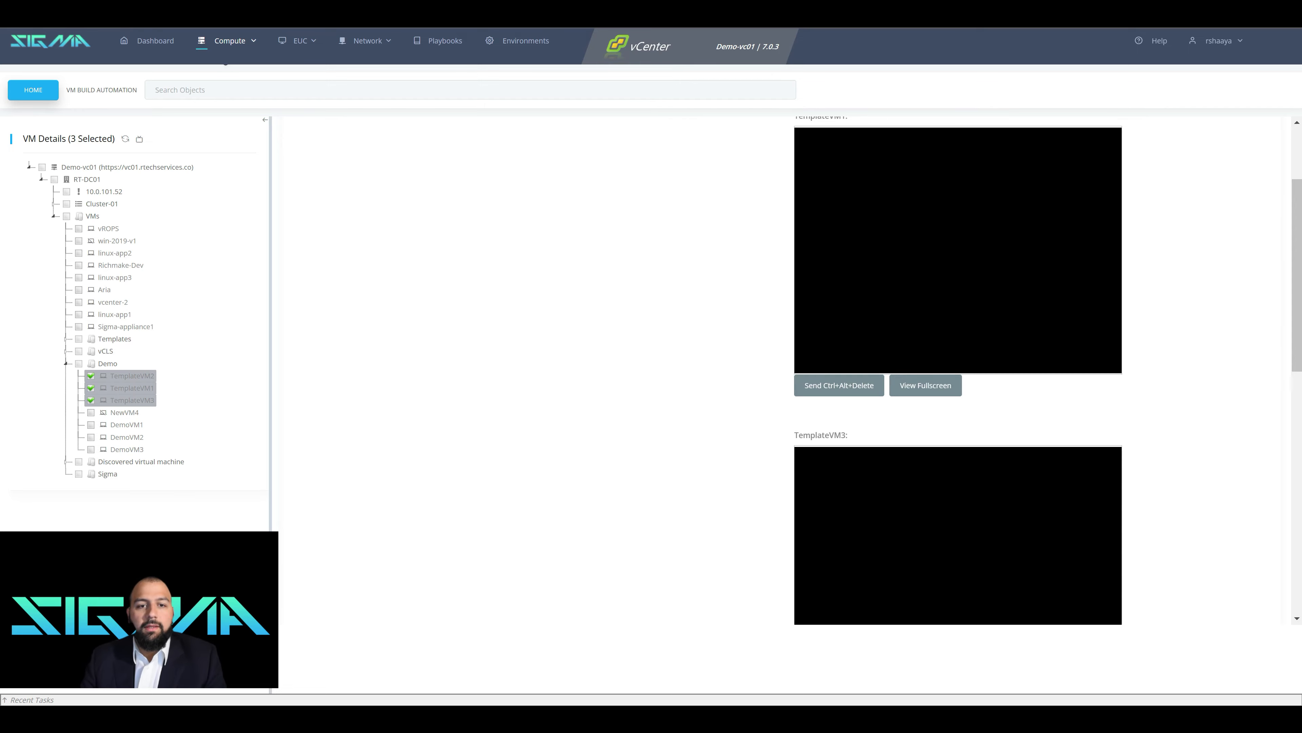
pyautogui.scroll(-6, 769, 369)
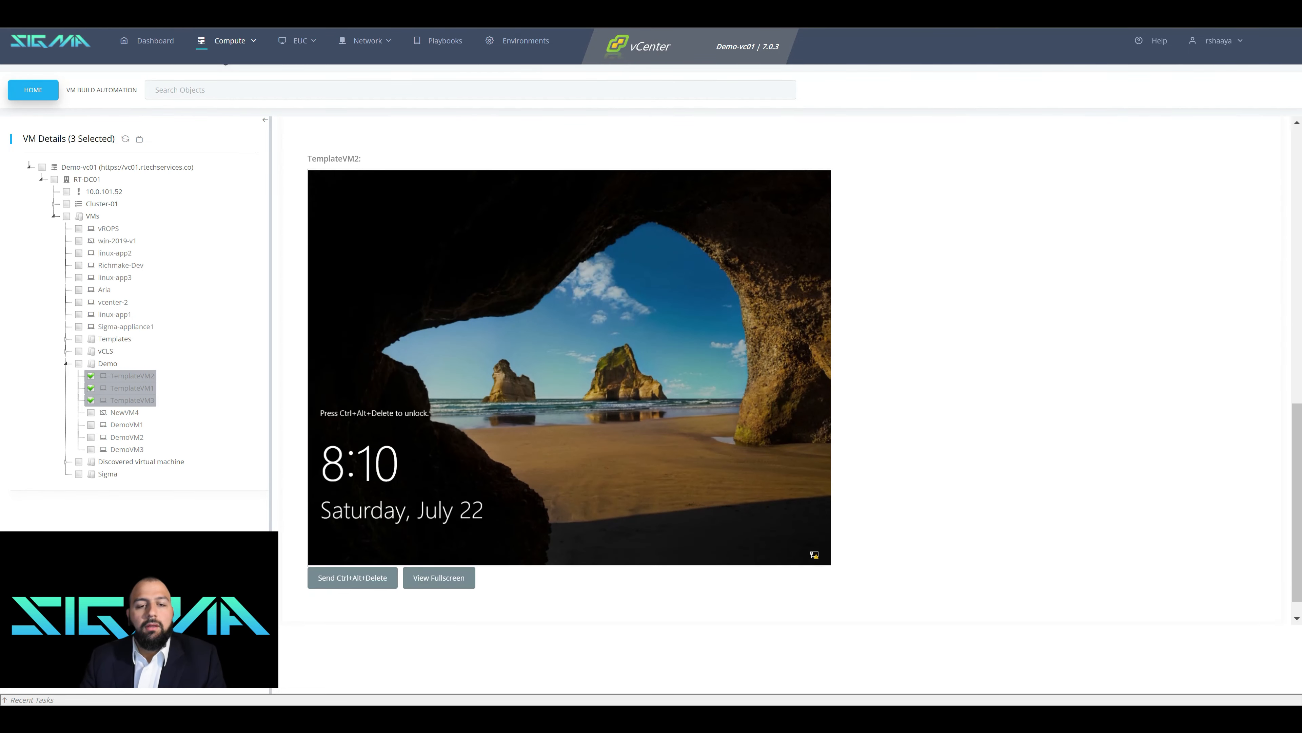
pyautogui.scroll(3, 769, 370)
pyautogui.scroll(10, 770, 370)
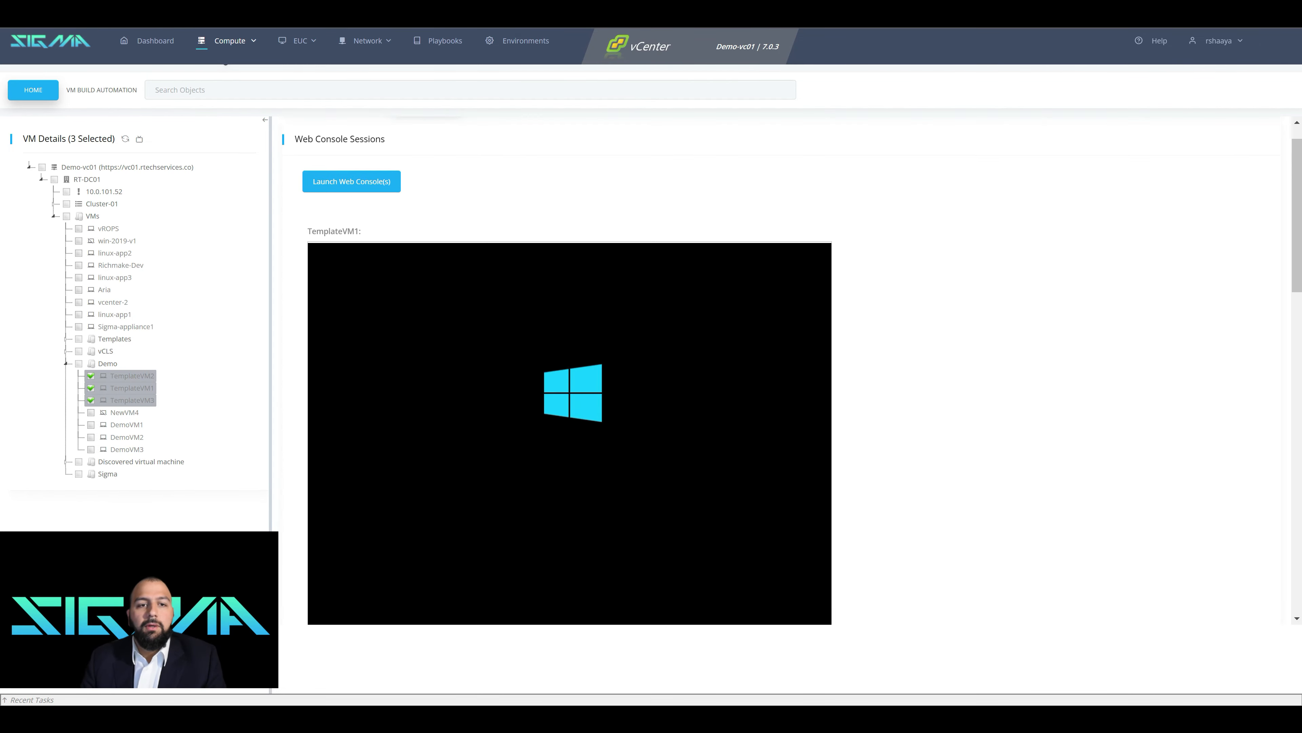
pyautogui.scroll(-10, 769, 369)
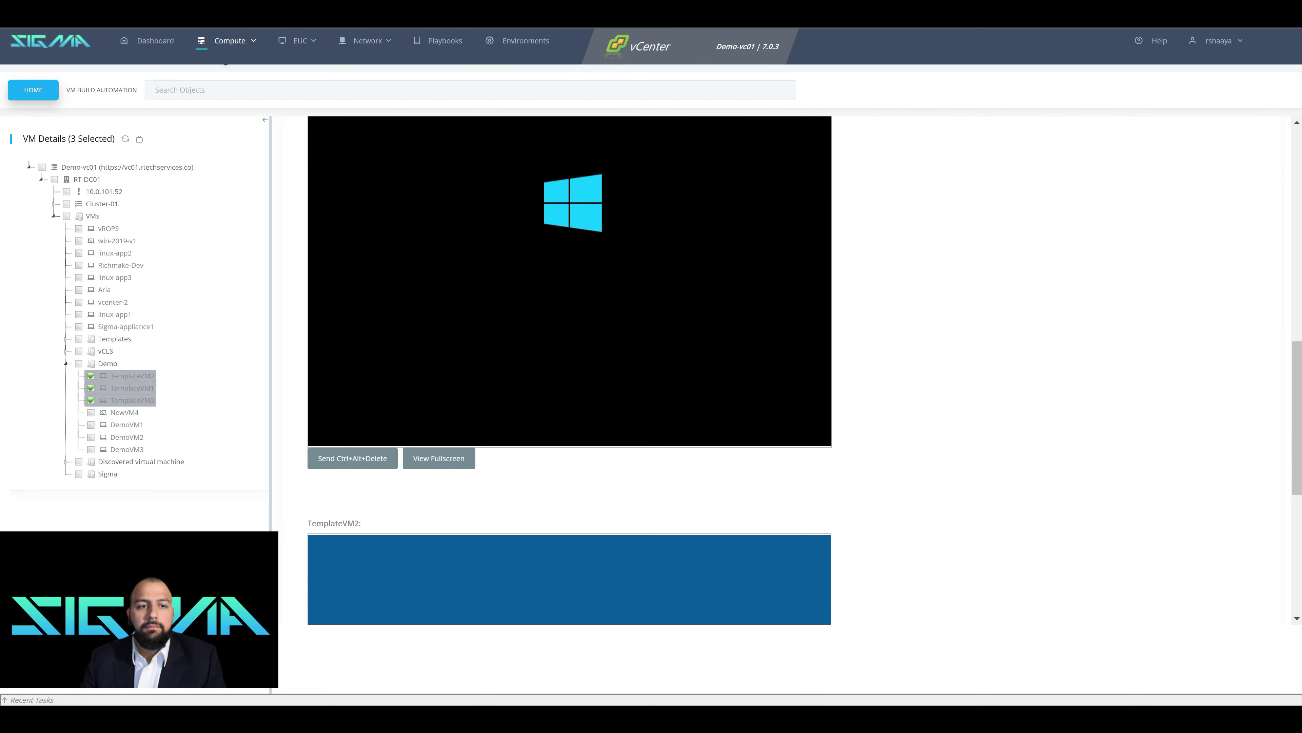
pyautogui.scroll(10, 769, 370)
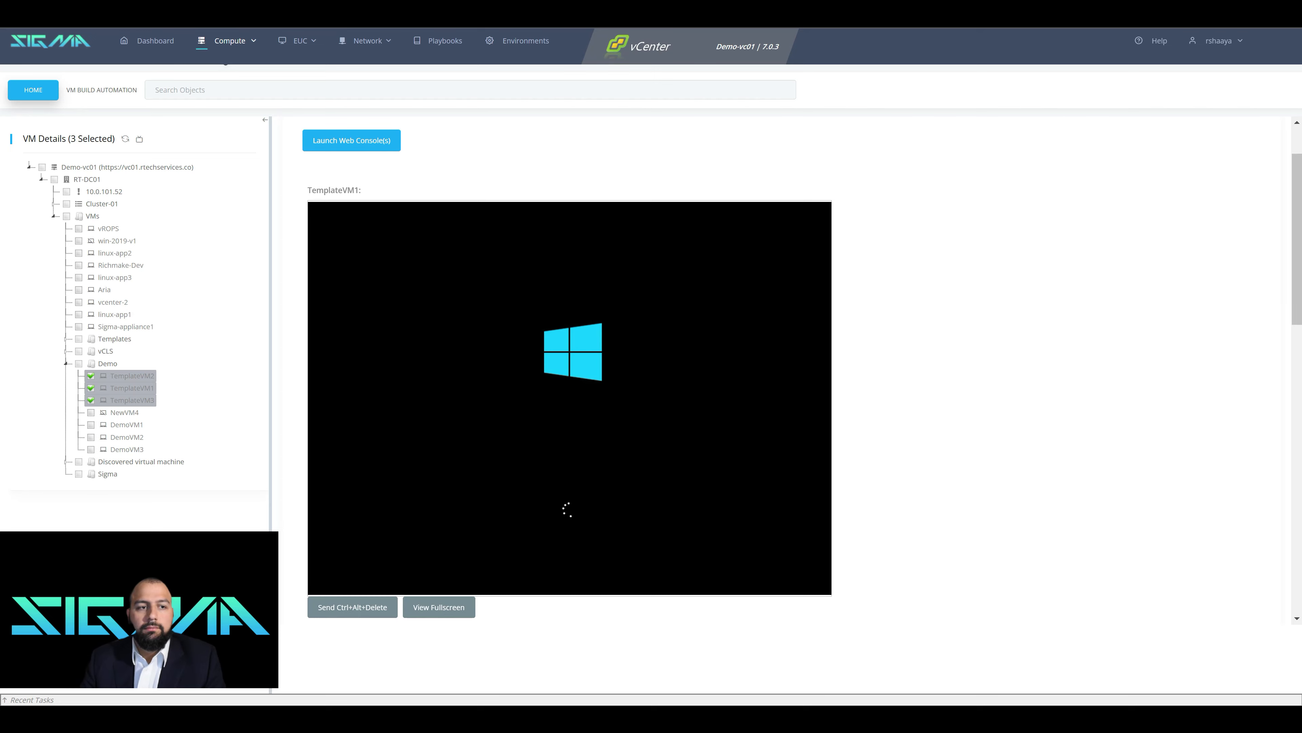
pyautogui.scroll(-1, 769, 369)
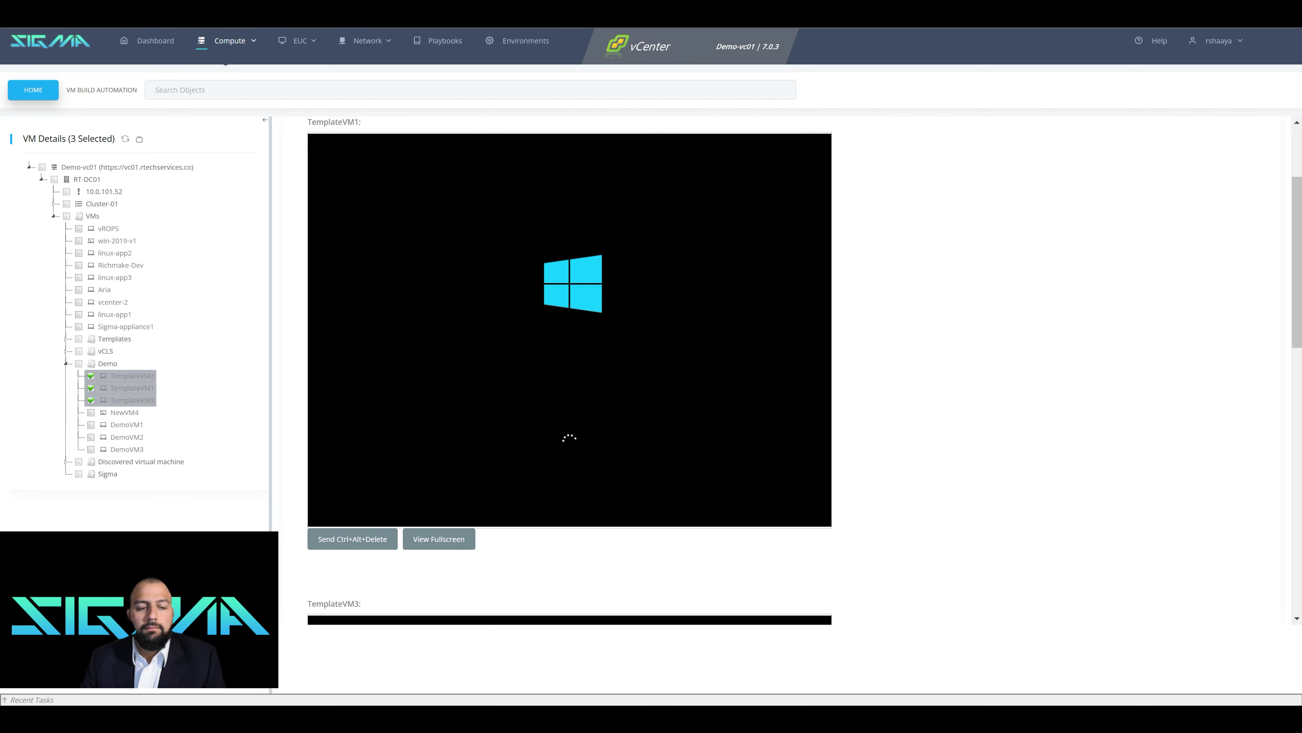
pyautogui.scroll(-7, 569, 359)
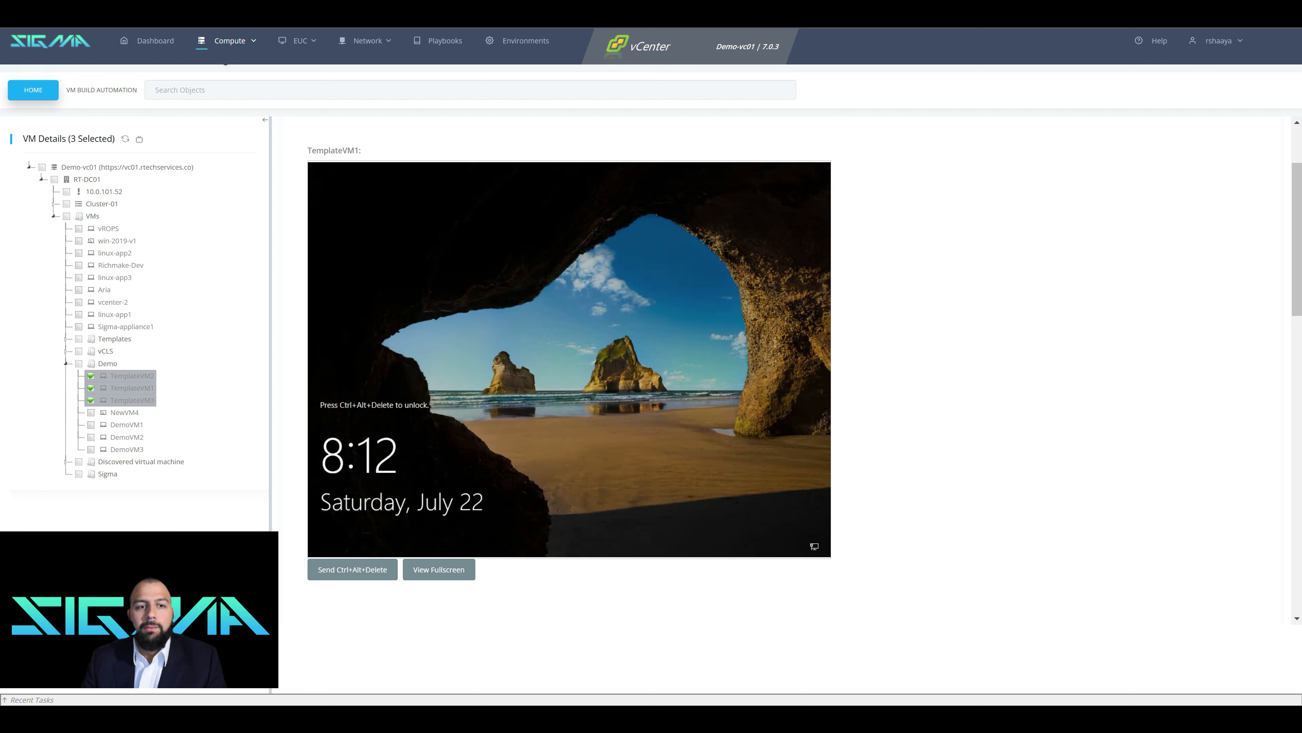
# Sign in to Windows on TemplateVM1's web console with the domain user name and password
pyautogui.click(352, 569)
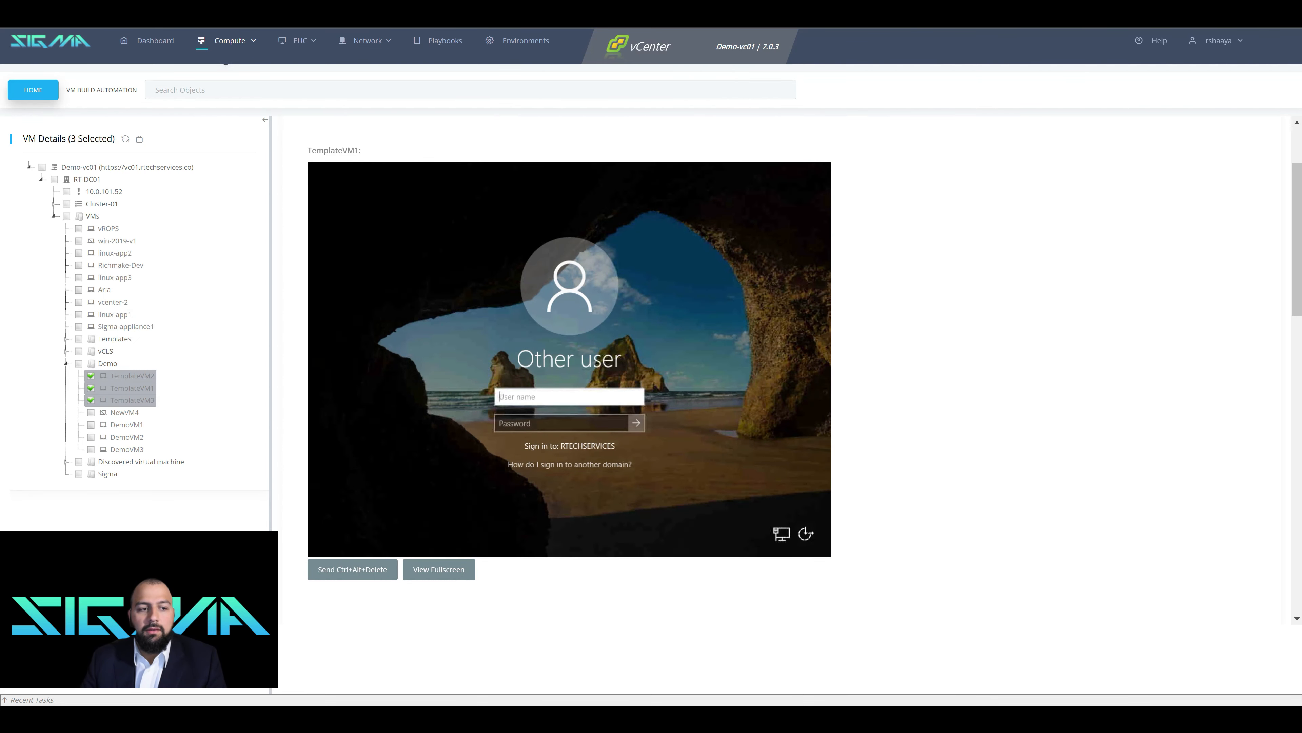
pyautogui.write('rshaaya')
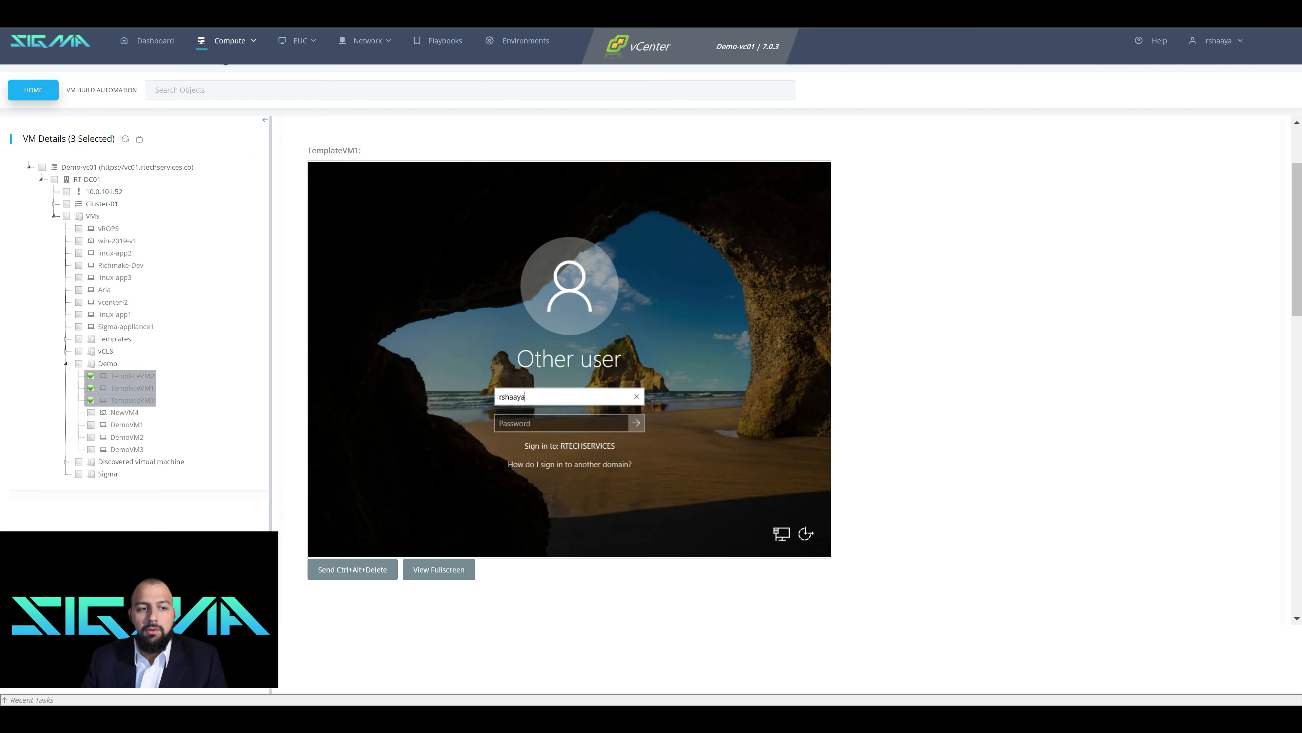
pyautogui.press('Tab')
pyautogui.write('•••••')
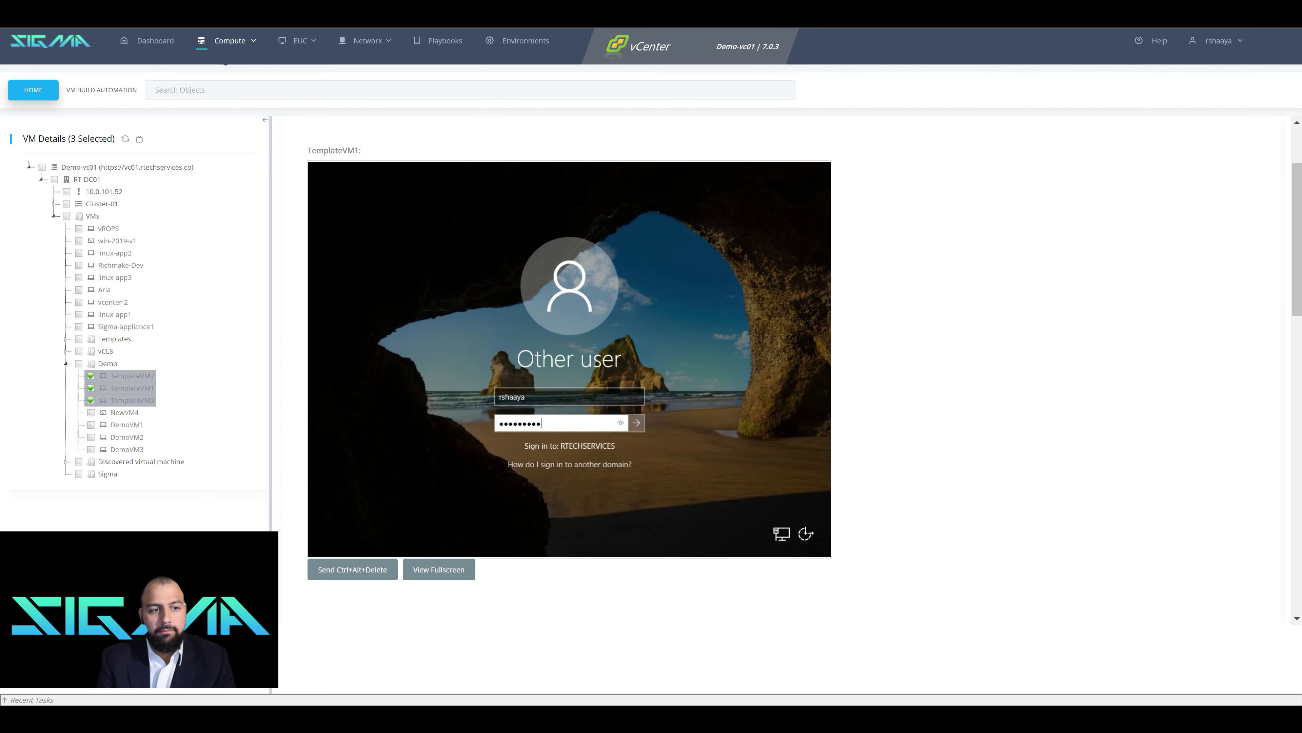
pyautogui.write('••••')
pyautogui.press('Return')
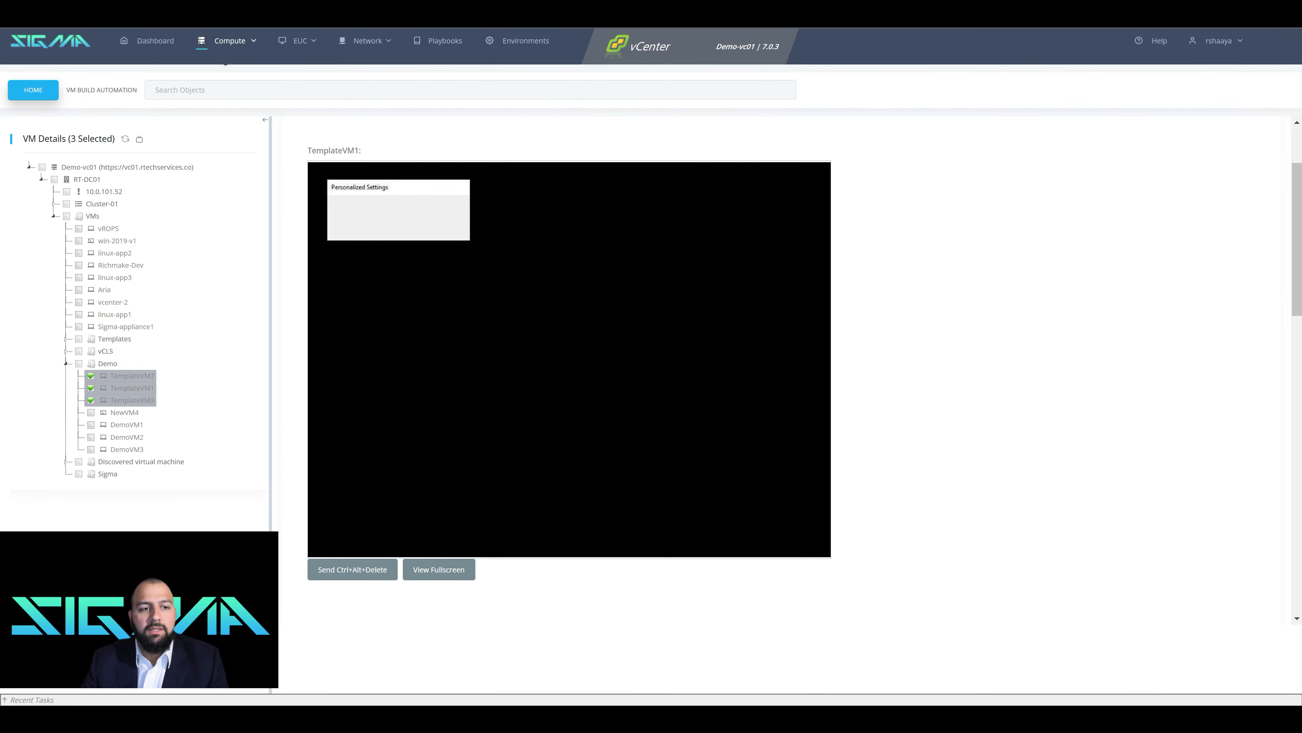
# Sign in to Windows on TemplateVM3's web console with the account user name and password
pyautogui.scroll(-10, 811, 371)
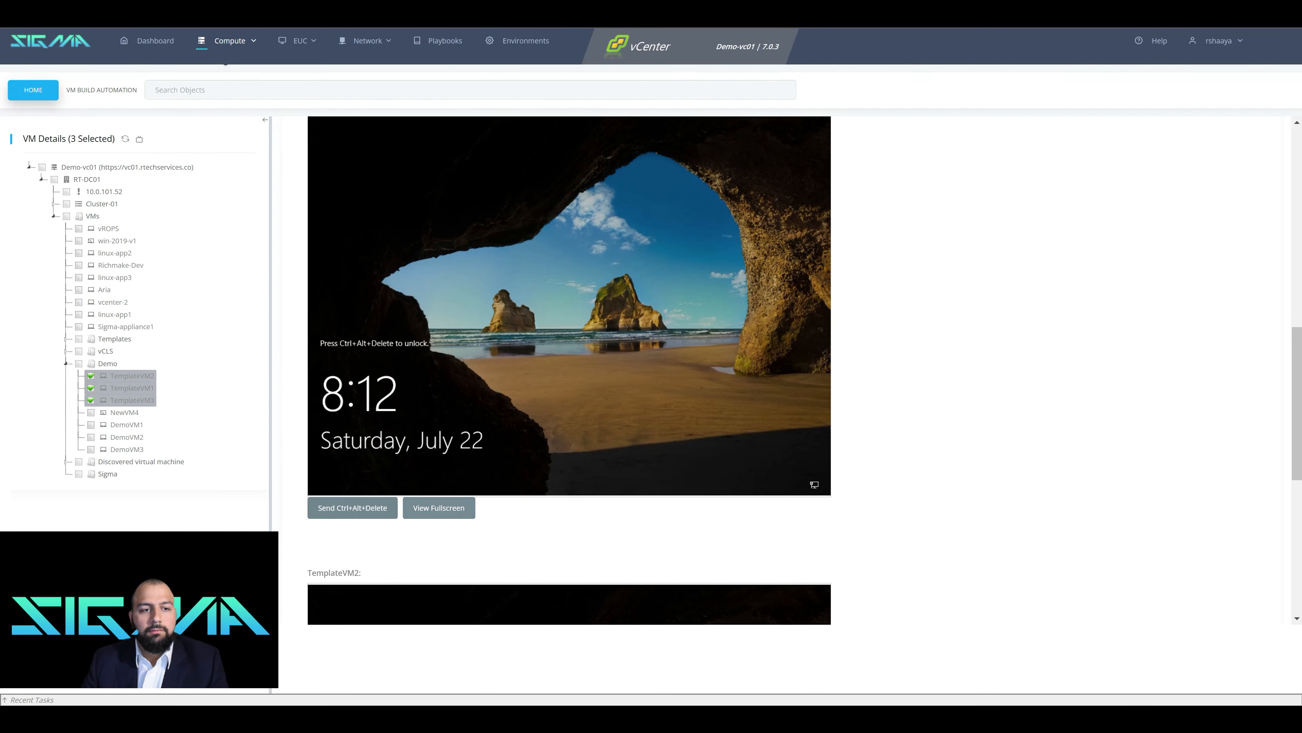
pyautogui.click(352, 507)
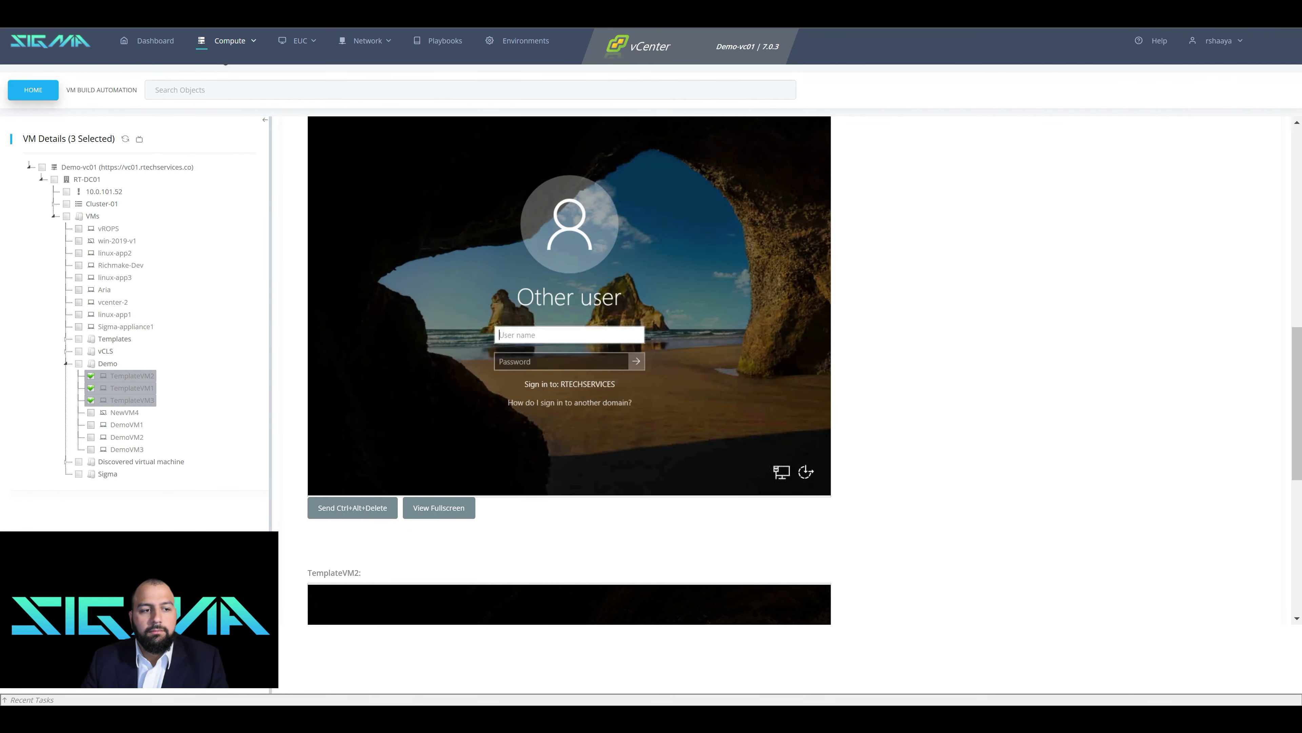
pyautogui.write('rshaaya')
pyautogui.press('Tab')
pyautogui.write('••••')
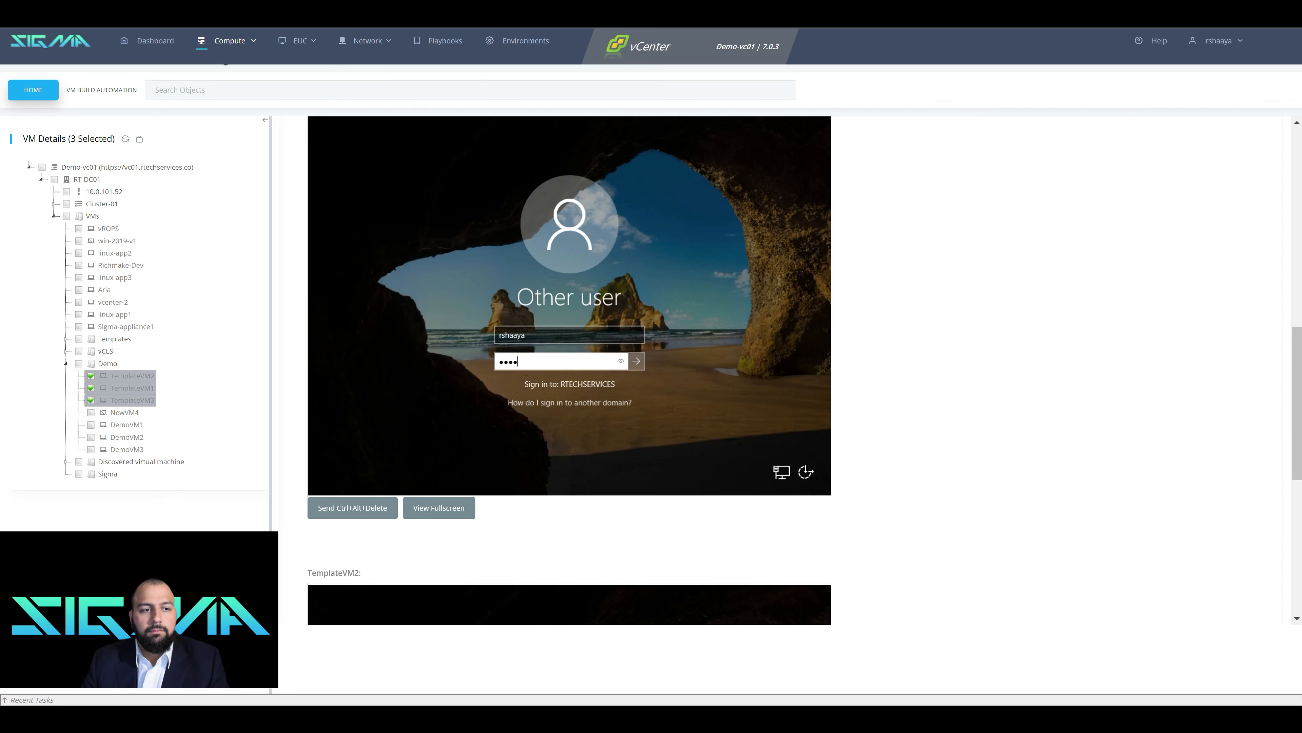
pyautogui.write('••••')
pyautogui.press('Return')
pyautogui.scroll(8, 569, 369)
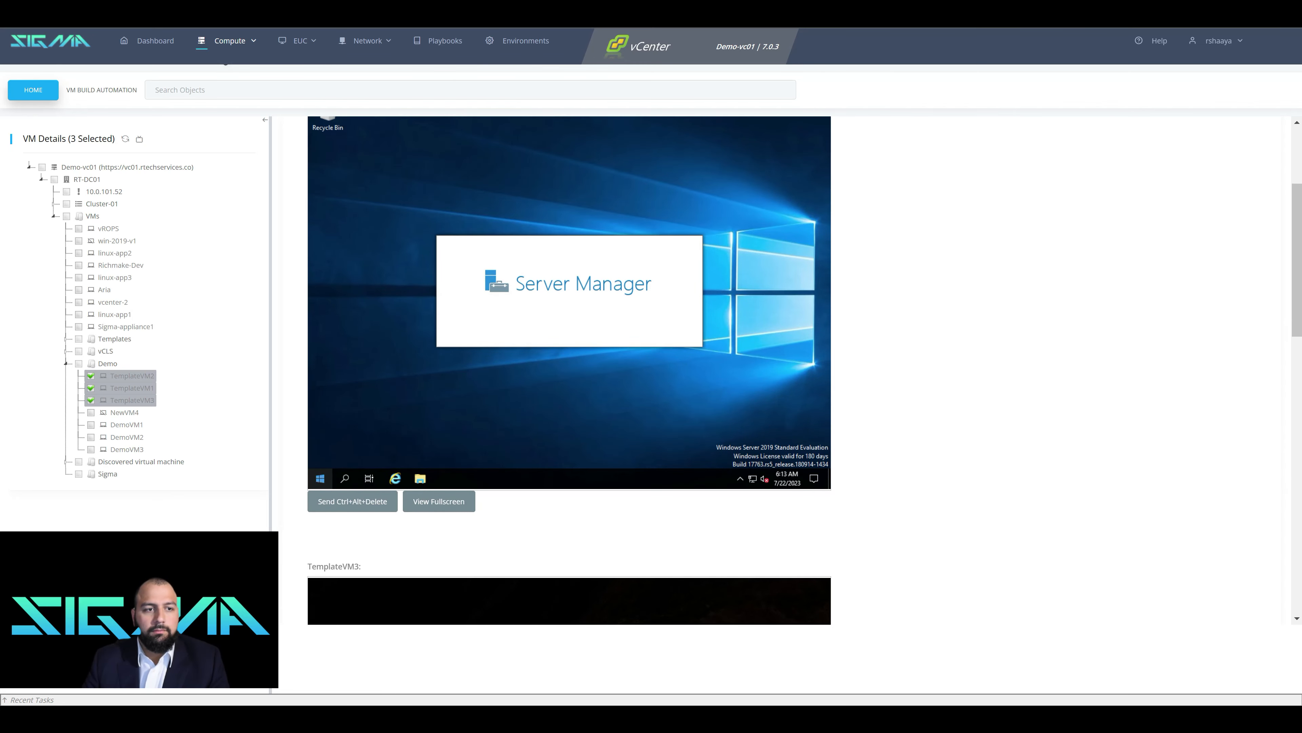
# Launch Command Prompt on TemplateVM1 and run ipconfig, showing IPv4 10.0.100.65 and gateway 10.0.100.1
pyautogui.click(320, 478)
pyautogui.write('cmd')
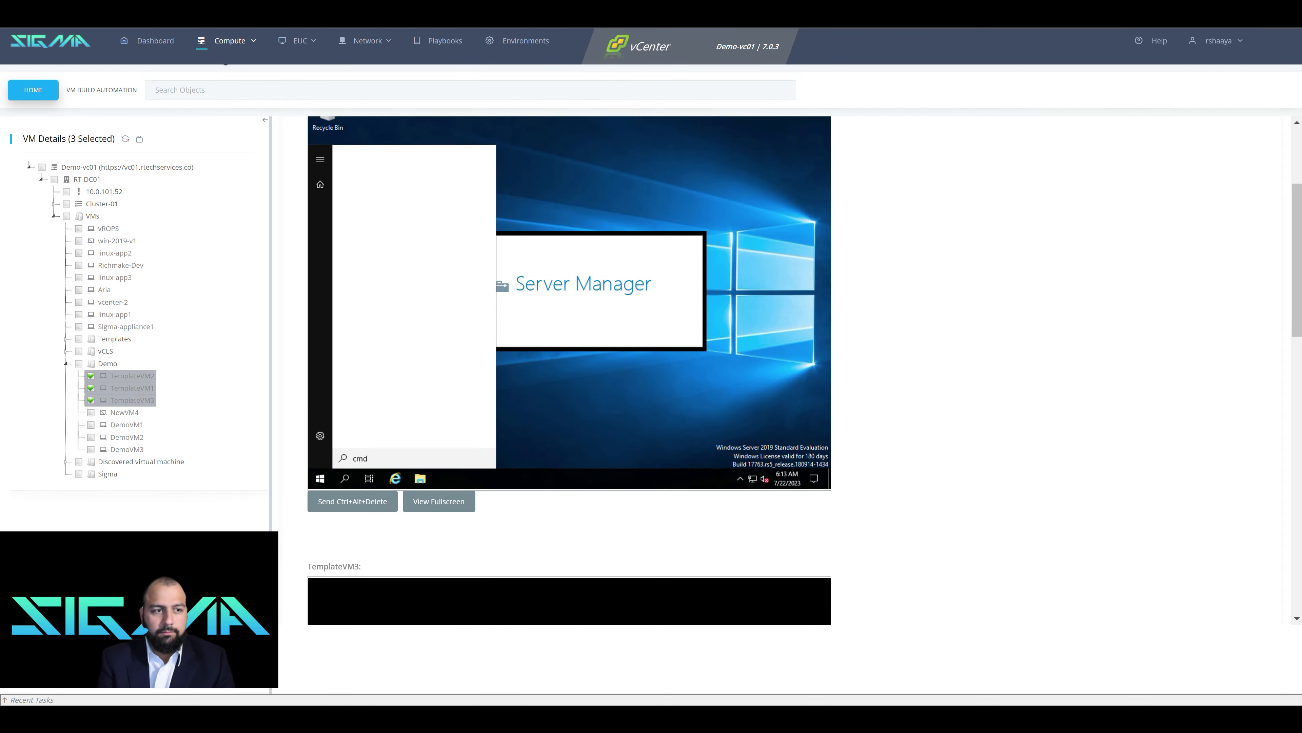
pyautogui.press('Return')
pyautogui.write('ipconf')
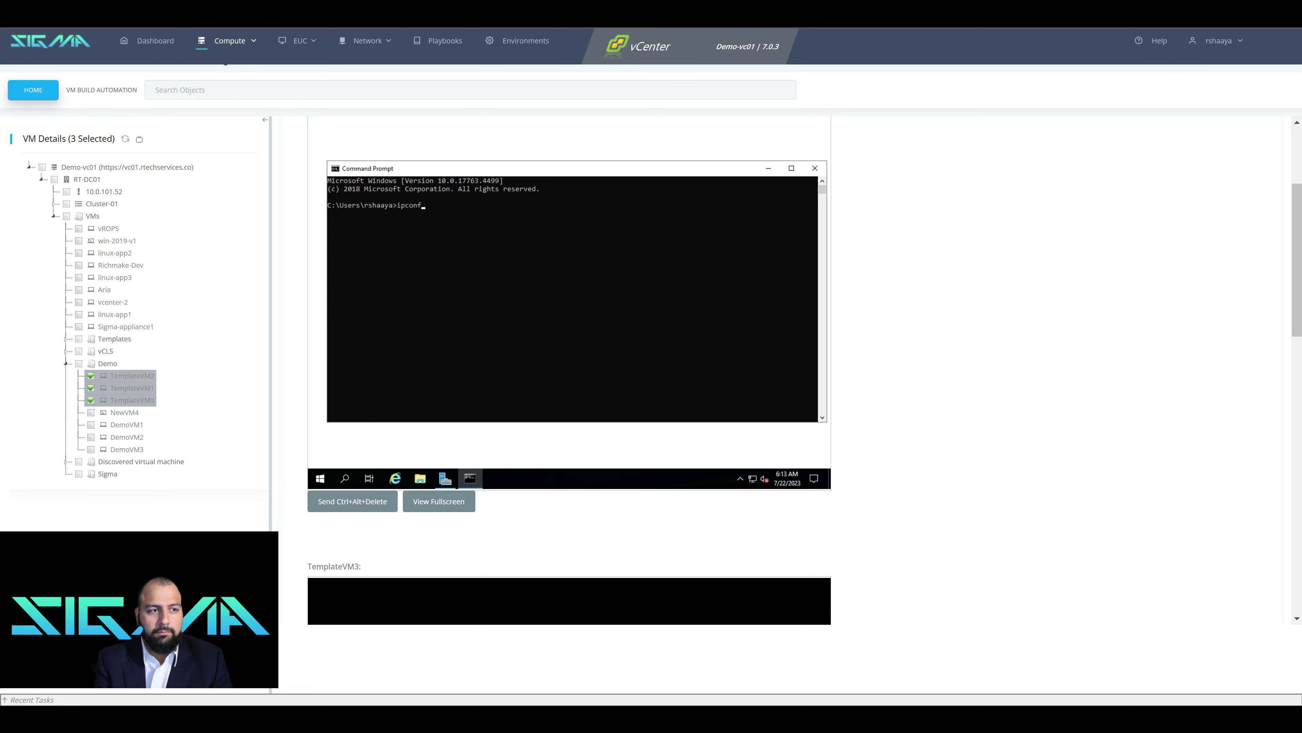
pyautogui.write('ig')
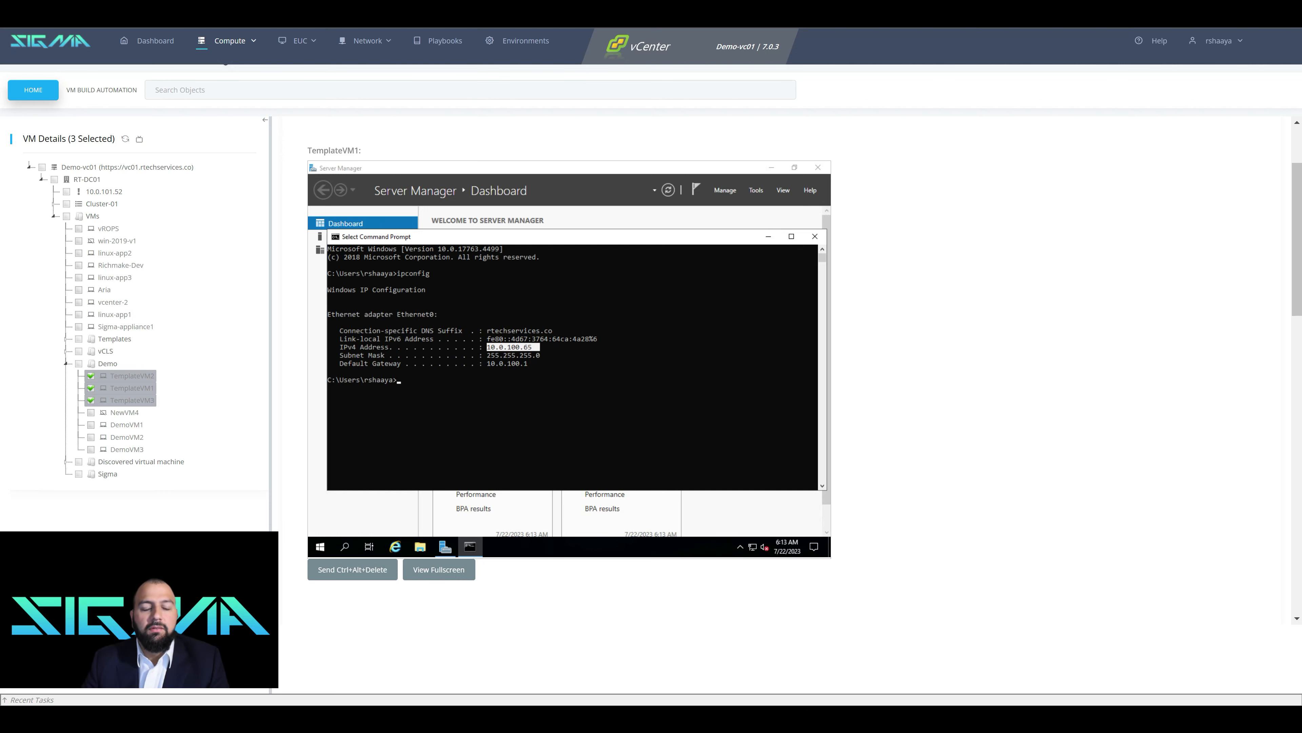
pyautogui.scroll(2, 564, 382)
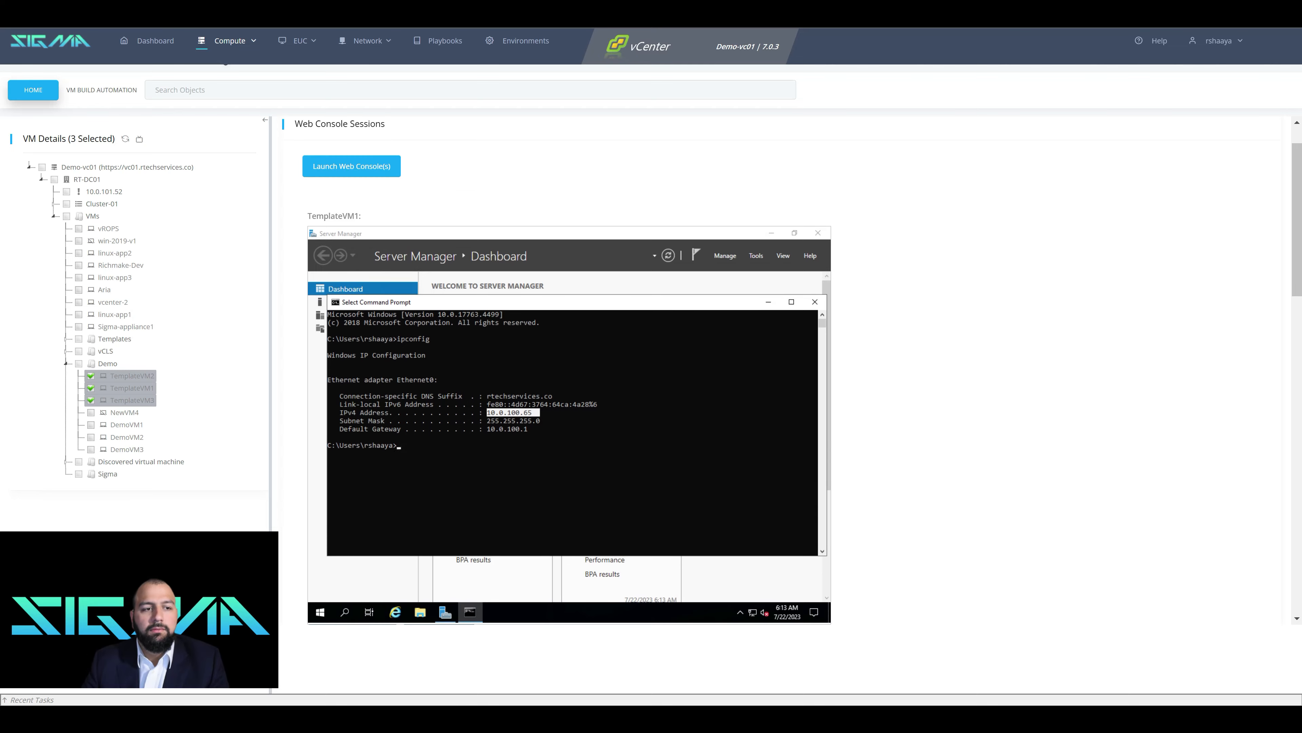
pyautogui.scroll(-10, 564, 383)
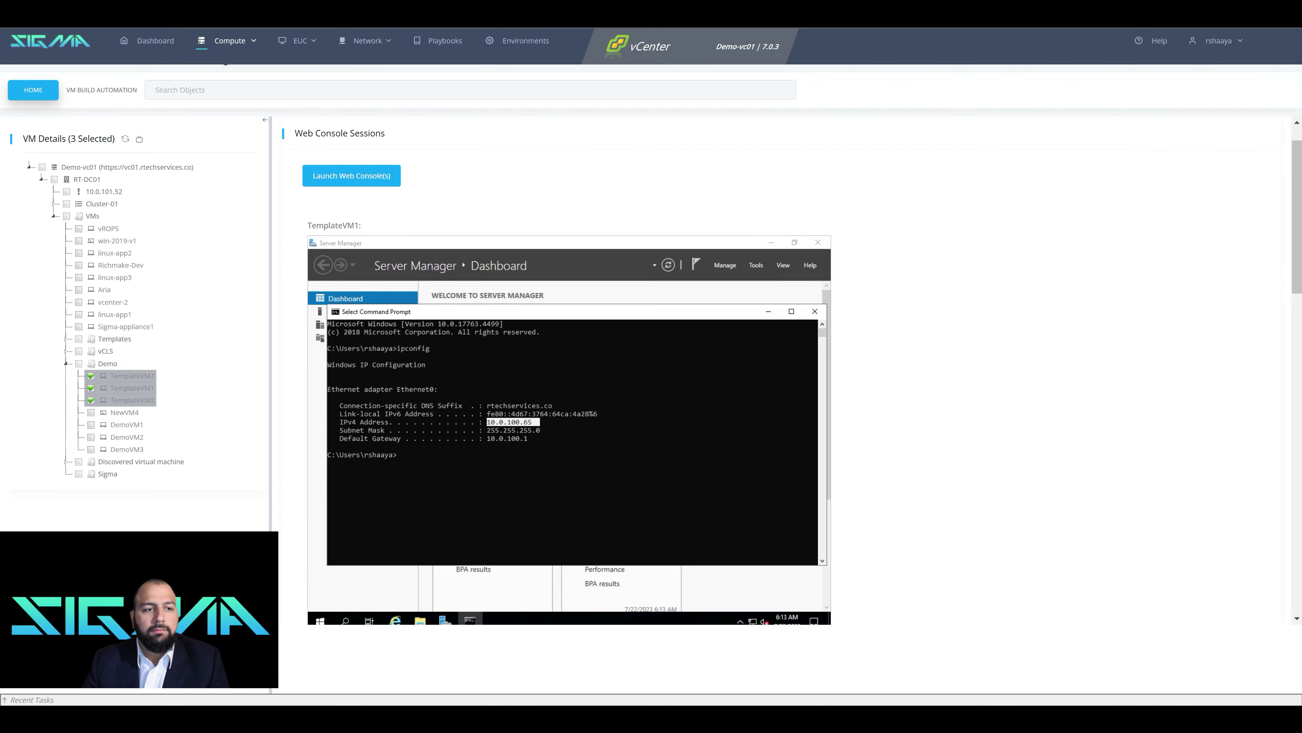
pyautogui.scroll(10, 564, 382)
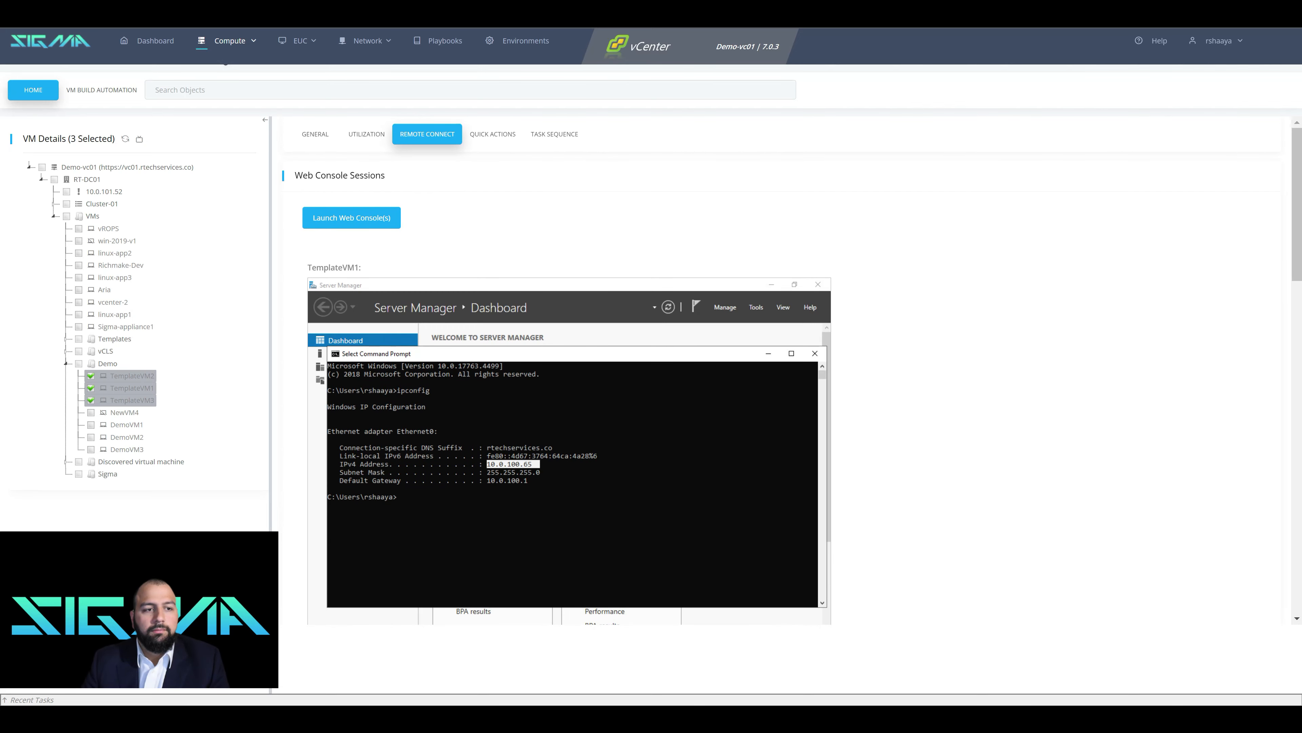
# Show Quick Actions for TemplateVM1–TemplateVM3, review File System, Packages and Scripts, then choose Power
pyautogui.click(492, 134)
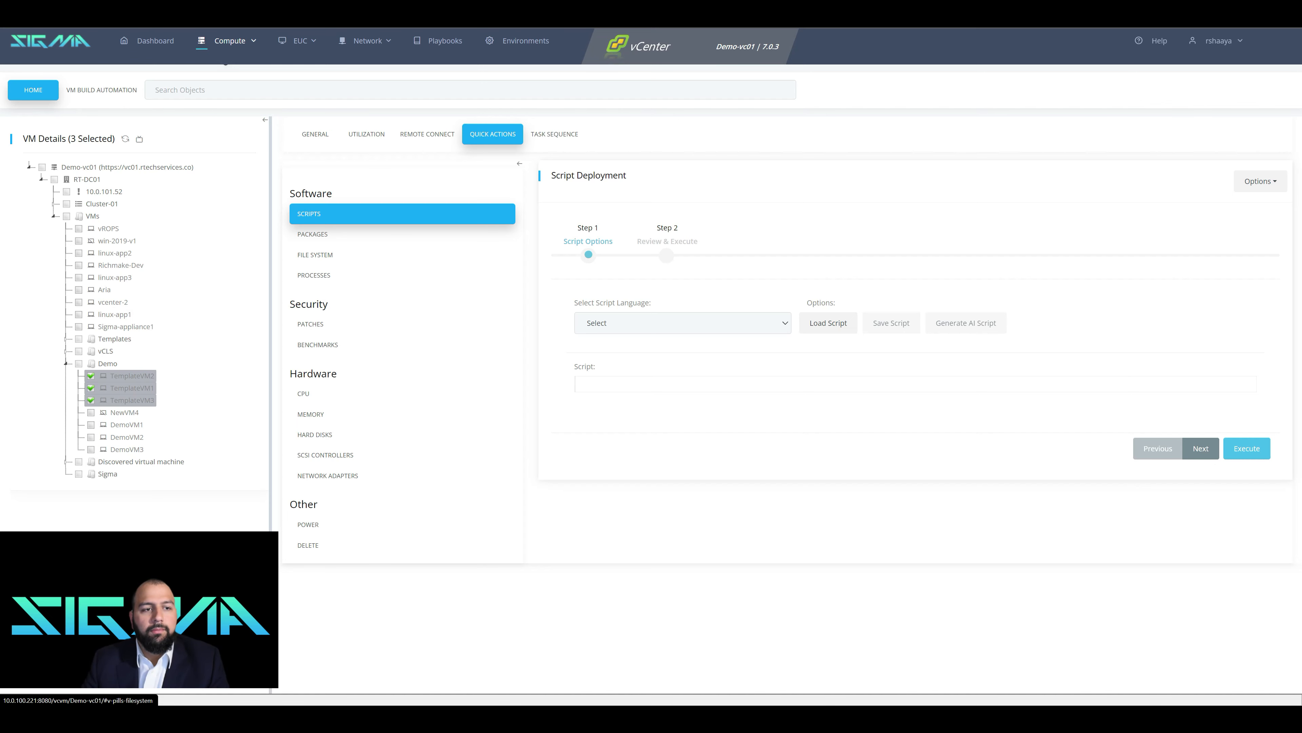
pyautogui.click(315, 255)
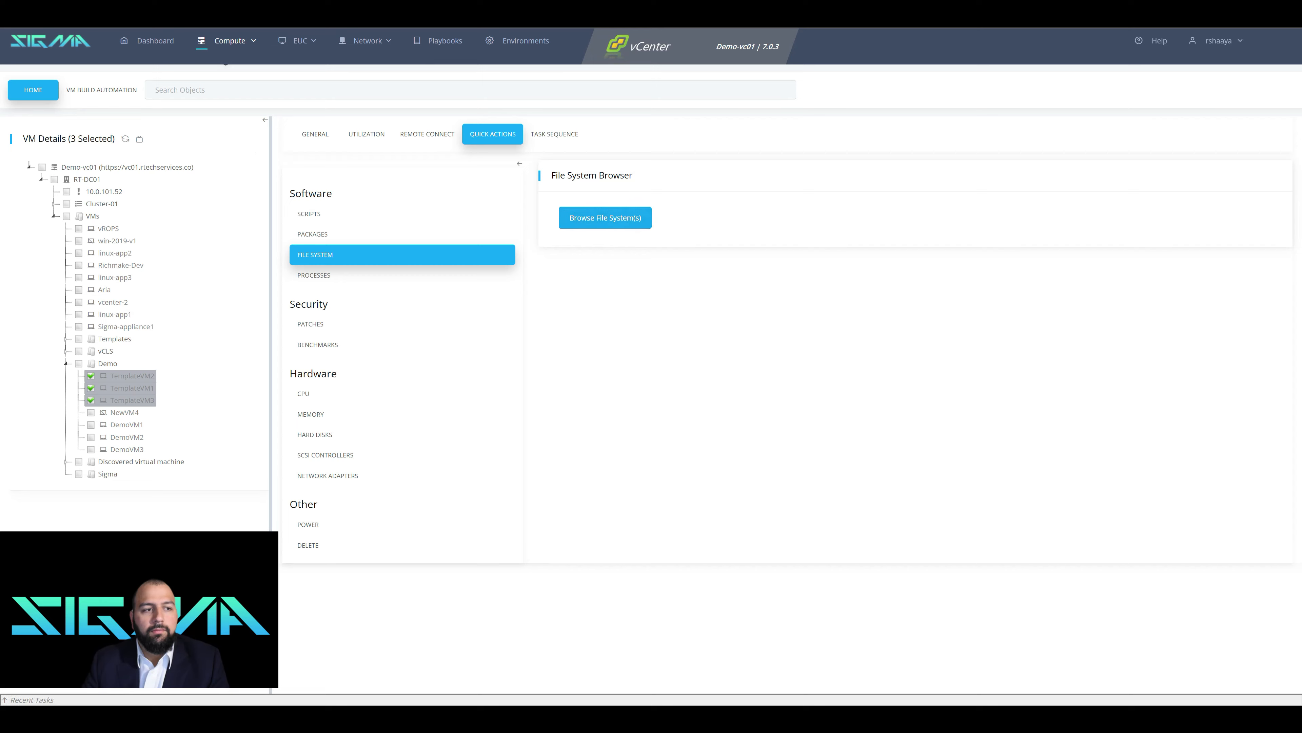
pyautogui.click(312, 234)
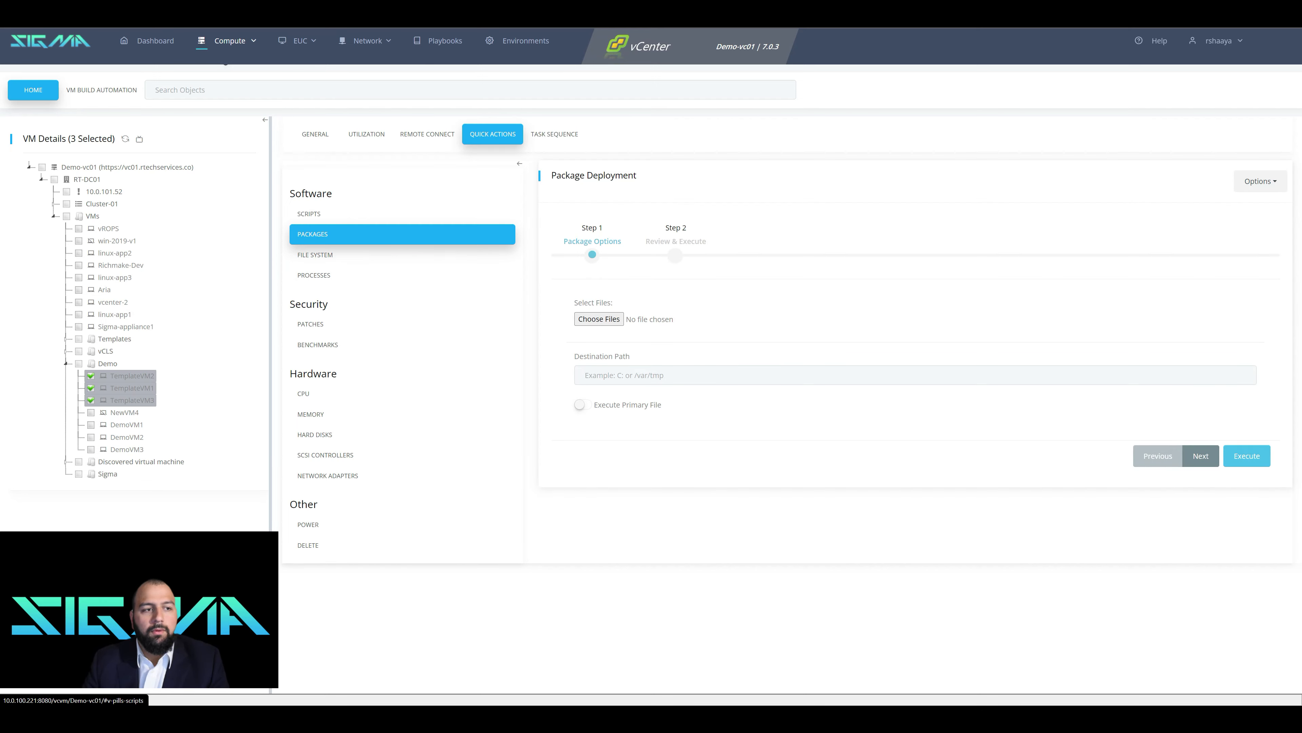
pyautogui.click(308, 214)
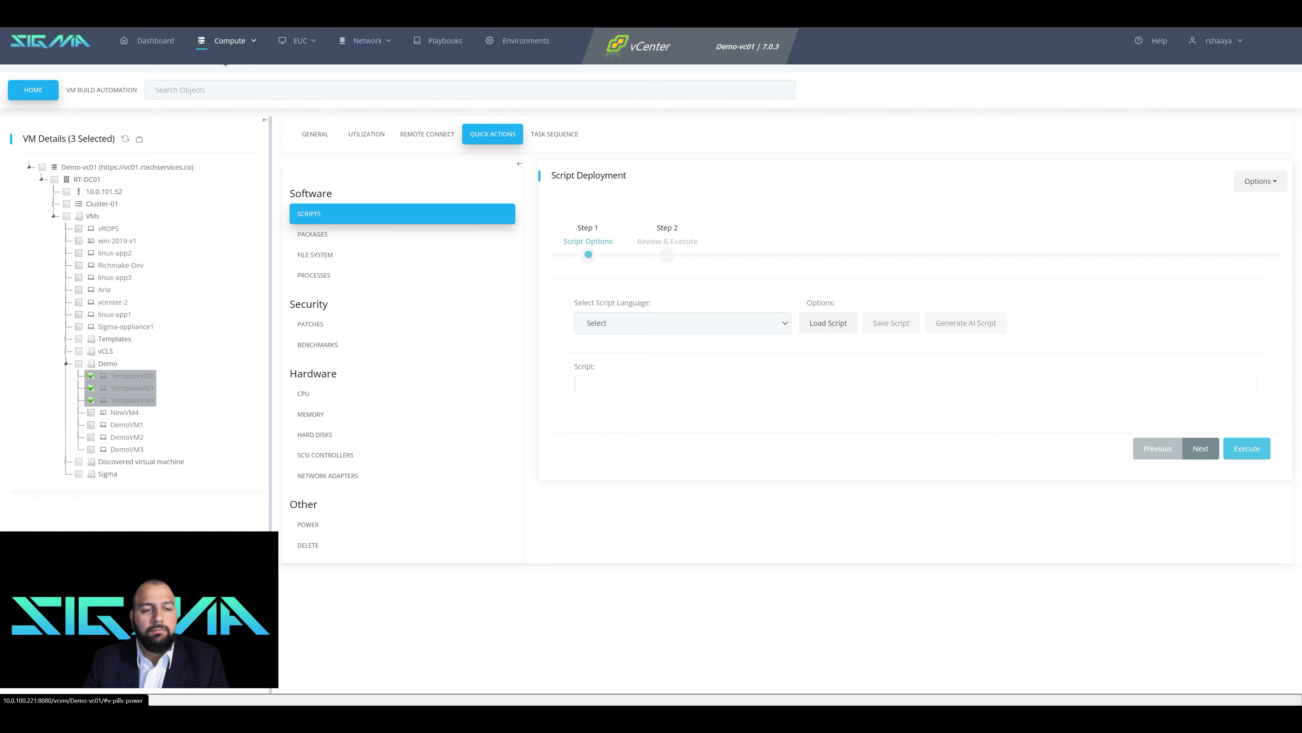
pyautogui.click(309, 524)
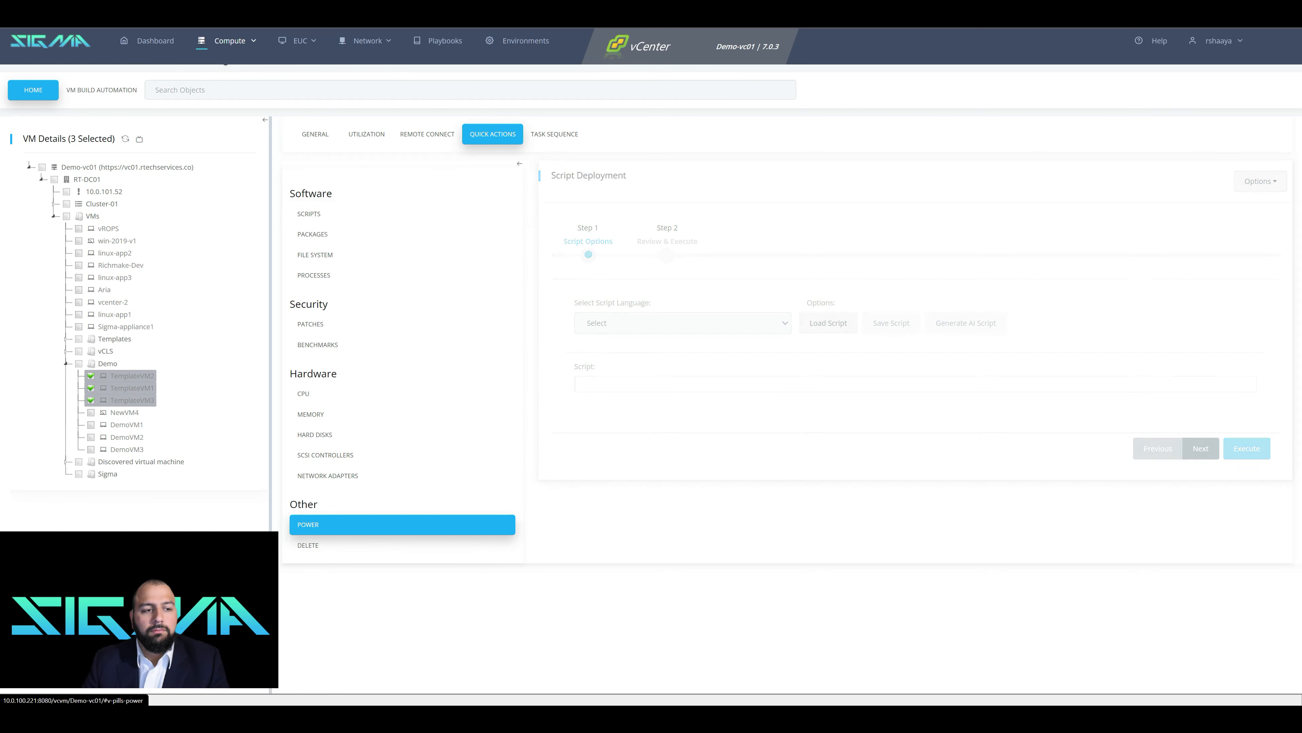
# Power off TemplateVM1–TemplateVM3, run Delete on them, and reload the VM inventory tree
pyautogui.click(626, 376)
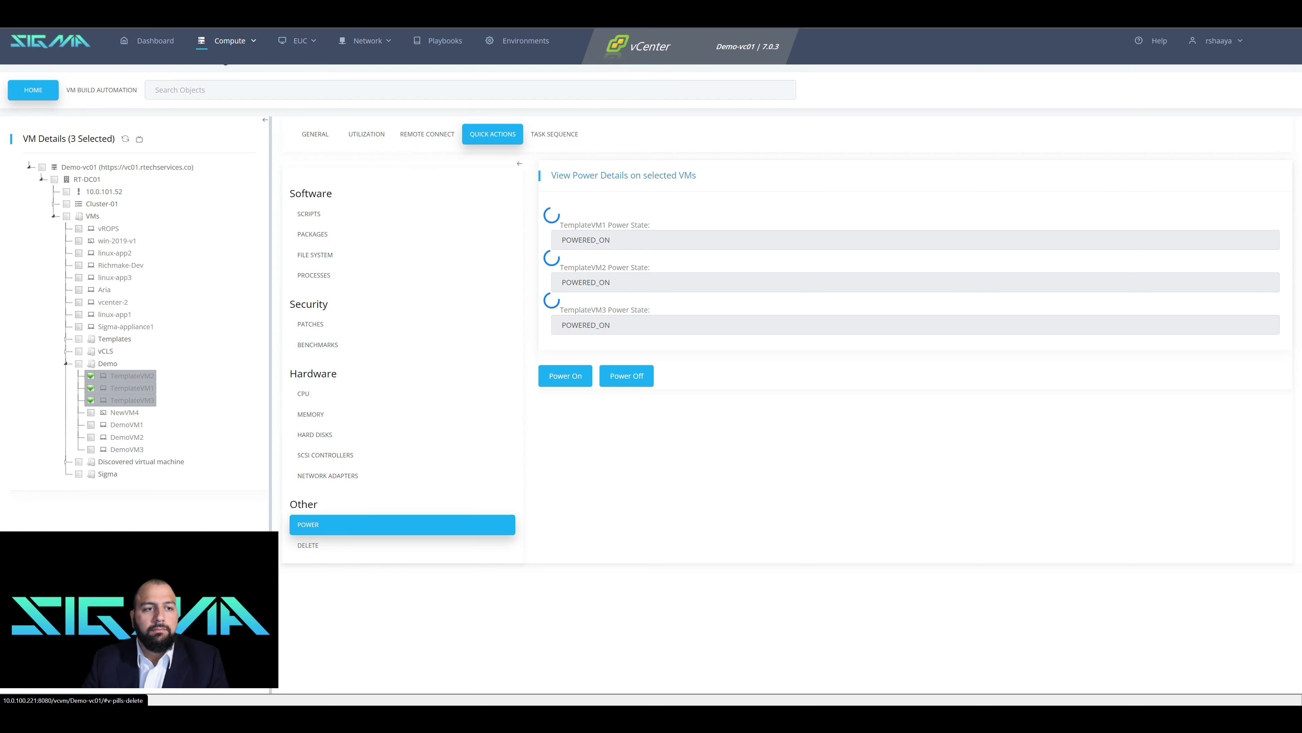
pyautogui.click(308, 545)
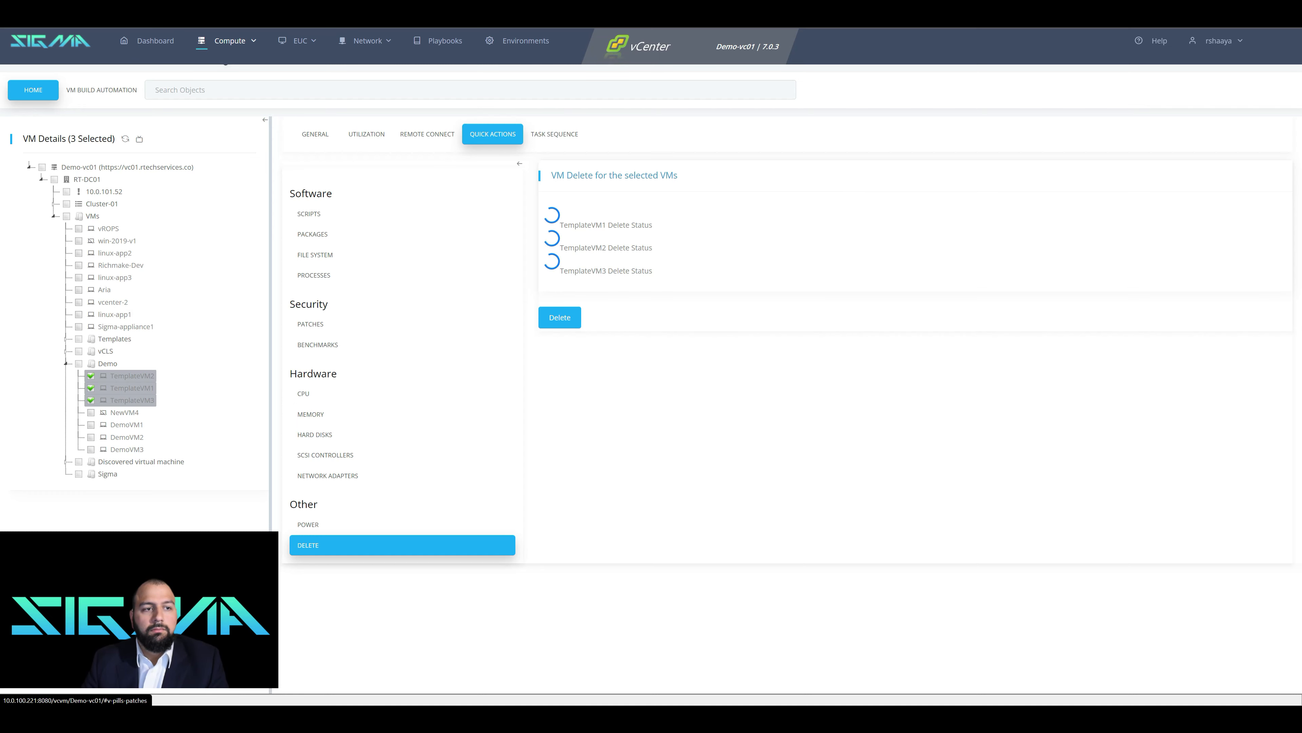
pyautogui.click(125, 138)
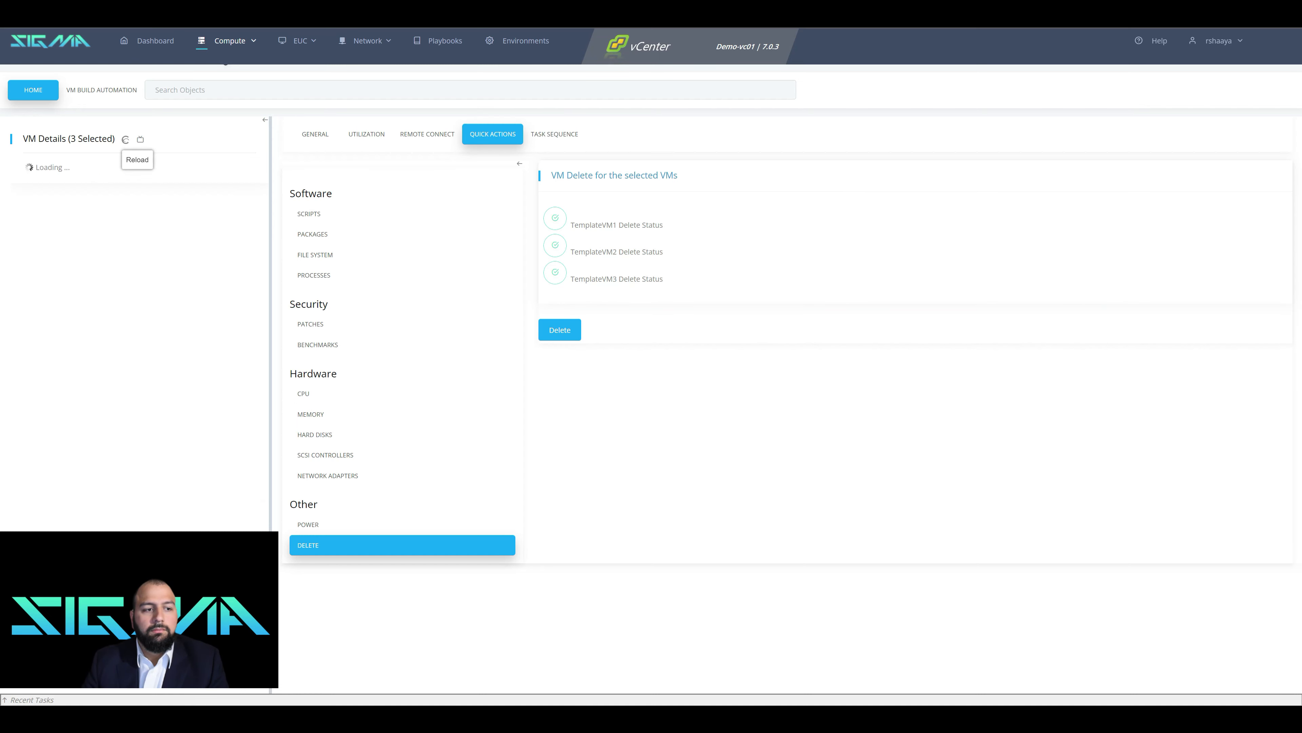